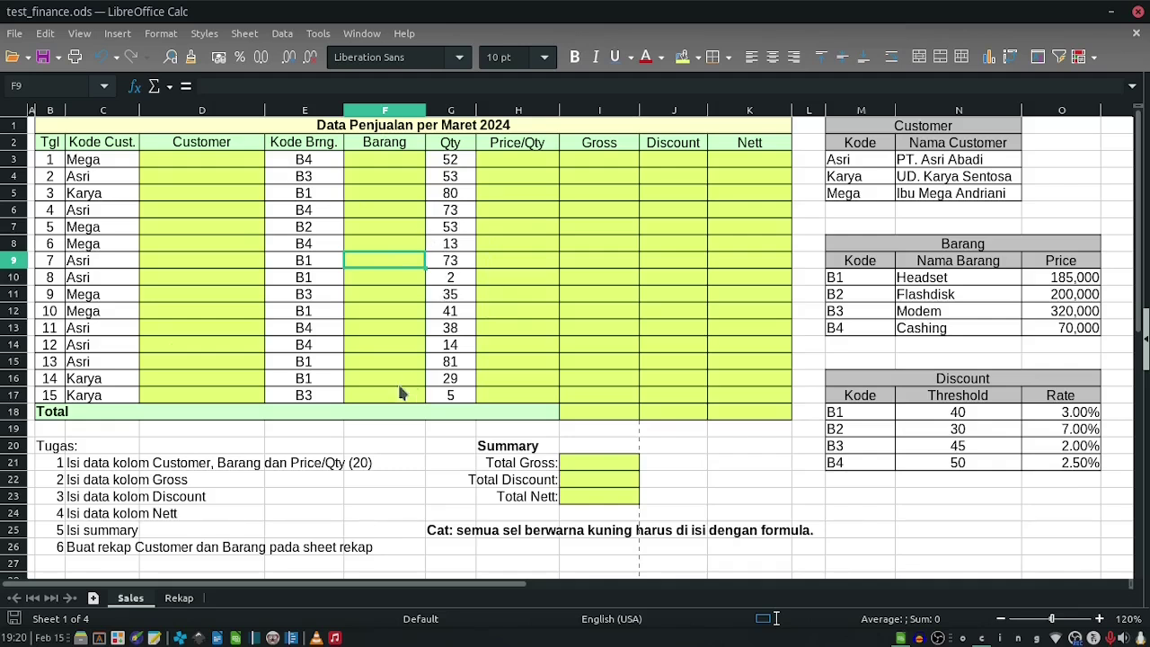
pyautogui.click(381, 362)
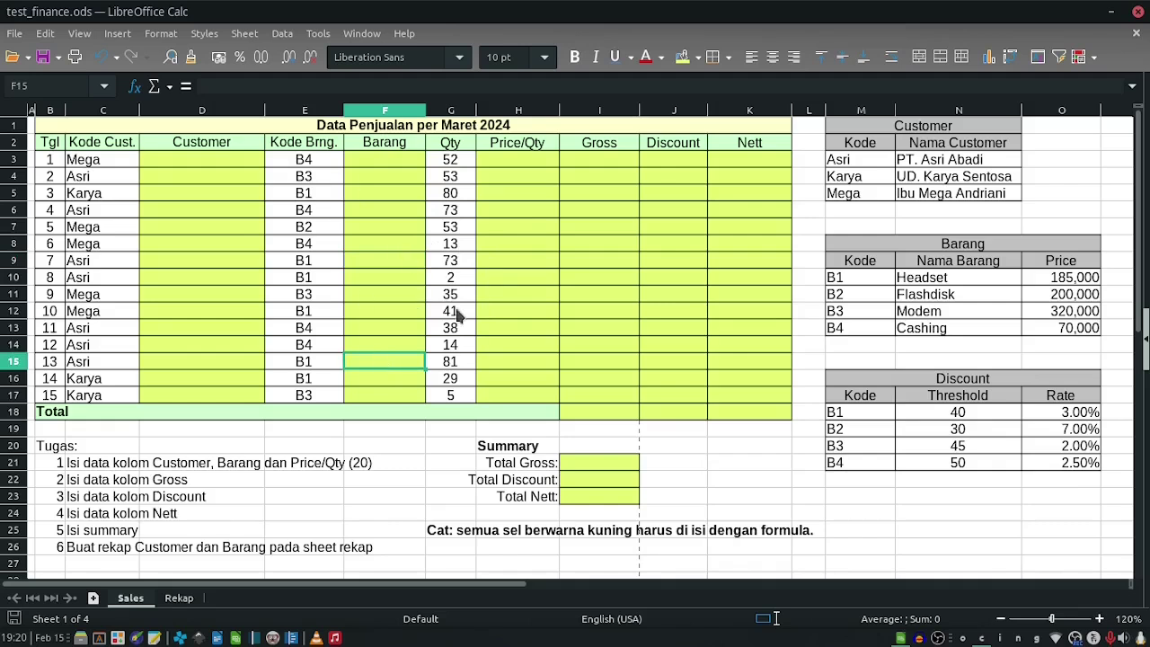
pyautogui.click(384, 232)
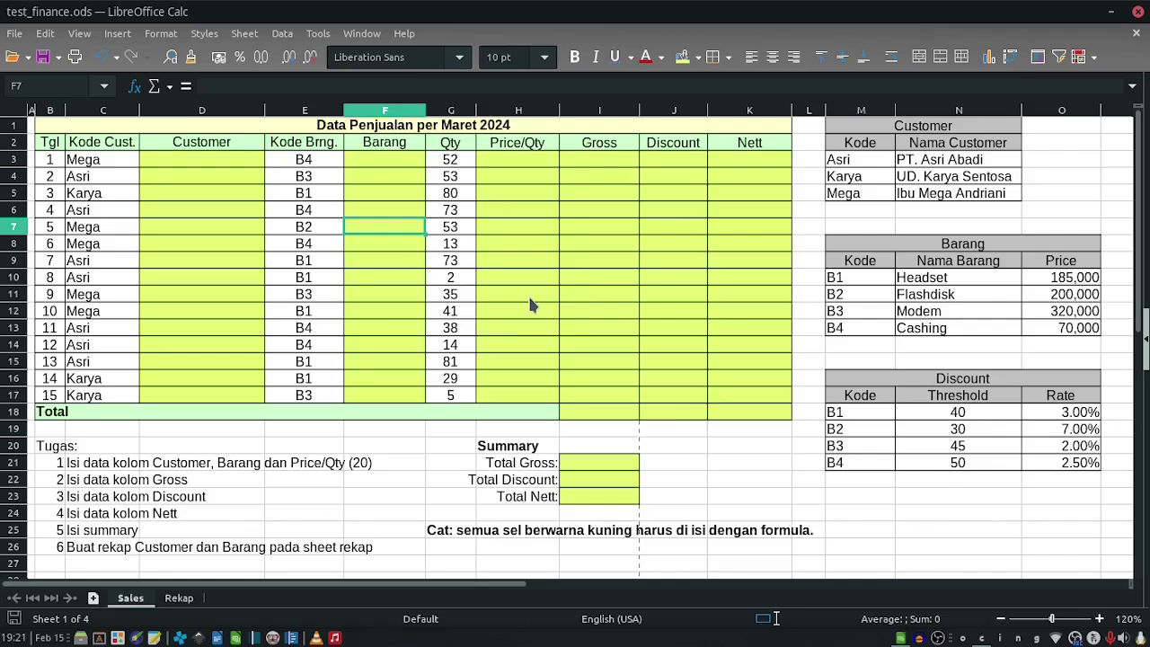
pyautogui.click(400, 267)
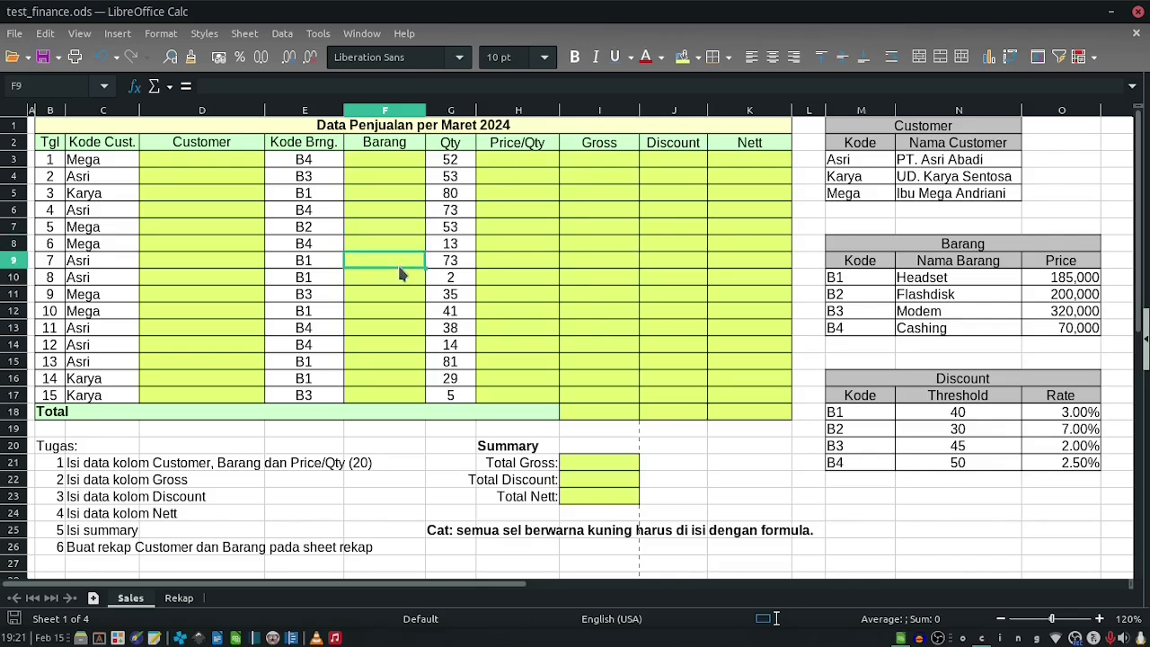
pyautogui.click(410, 331)
# Examine the March 2024 sales table and its prefilled Kode Cust., Kode Brng. and Qty columns.
pyautogui.moveTo(170, 125); pyautogui.dragTo(365, 414)
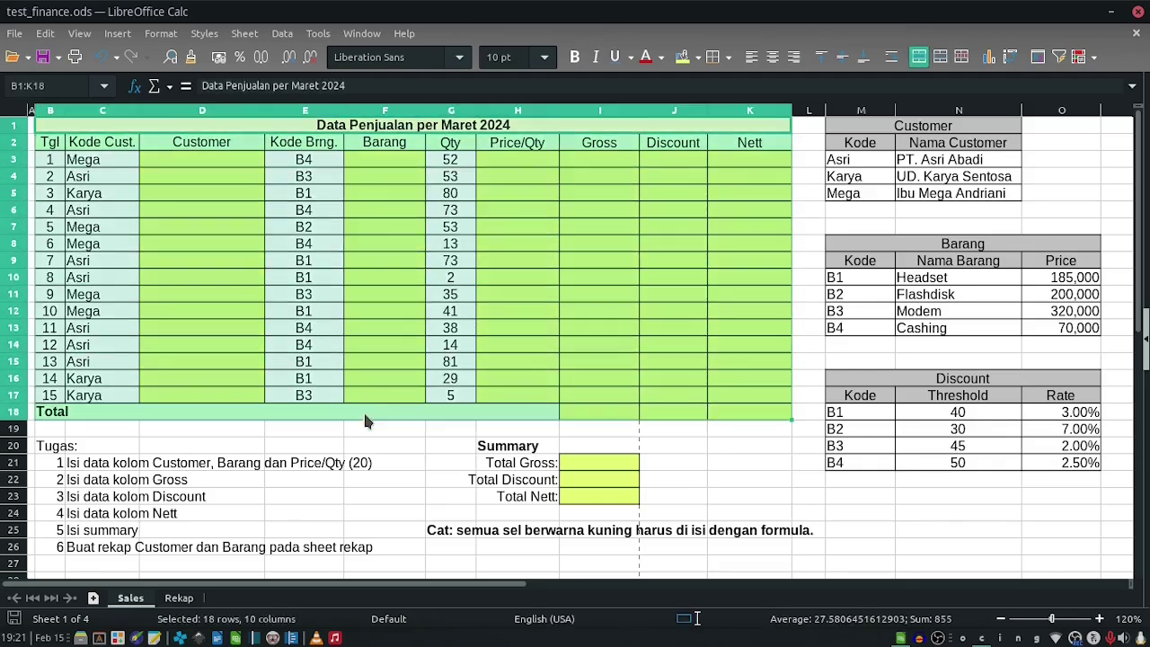
pyautogui.click(359, 362)
pyautogui.moveTo(101, 144); pyautogui.dragTo(102, 212)
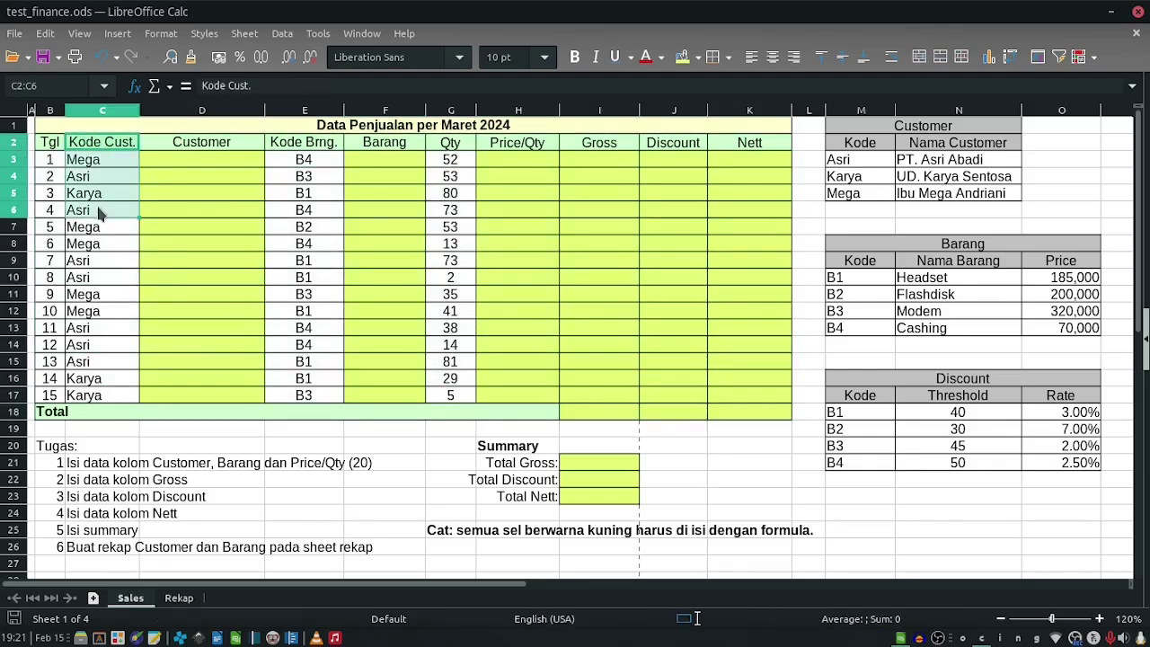
pyautogui.moveTo(310, 146); pyautogui.dragTo(311, 220)
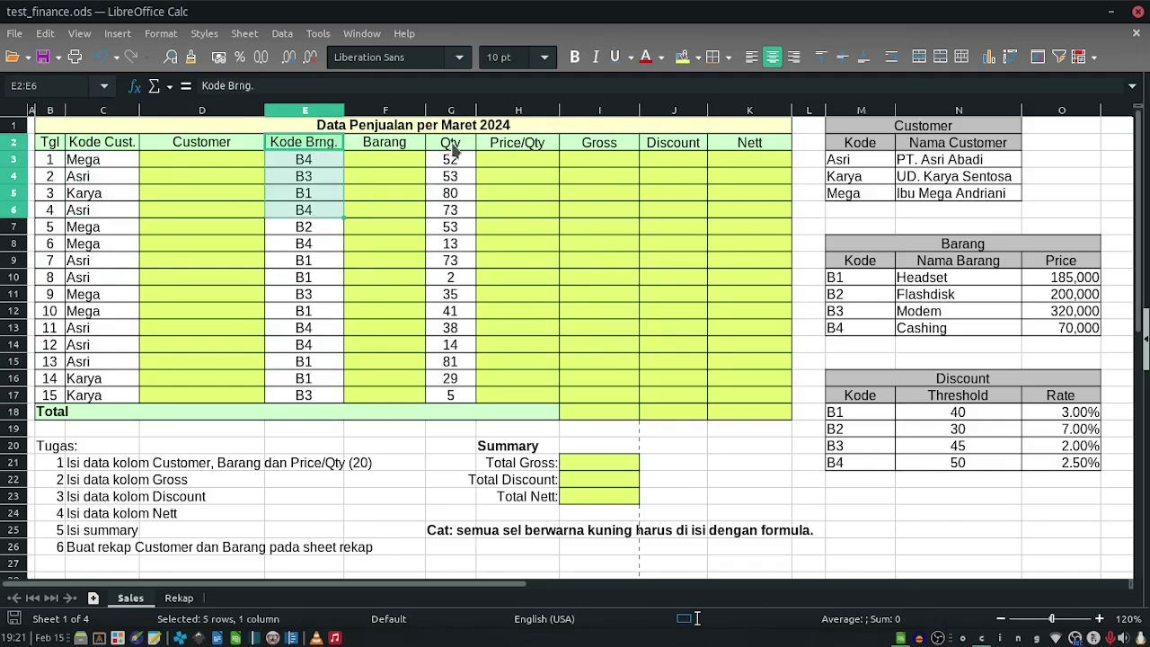
pyautogui.moveTo(452, 148); pyautogui.dragTo(452, 214)
pyautogui.click(452, 214)
# Examine the empty yellow Customer, Barang, Price/Qty, Gross, Discount and Nett columns and the Summary cells.
pyautogui.moveTo(198, 148); pyautogui.dragTo(183, 270)
pyautogui.click(187, 313)
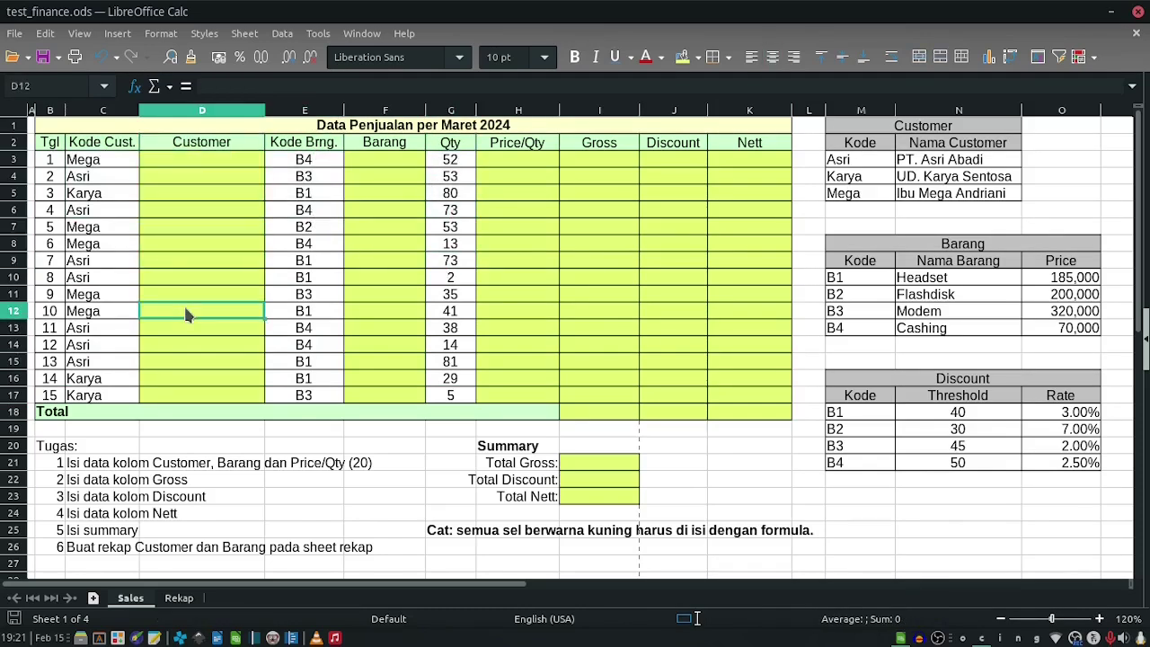
pyautogui.moveTo(381, 187); pyautogui.dragTo(387, 244)
pyautogui.moveTo(518, 160); pyautogui.dragTo(527, 236)
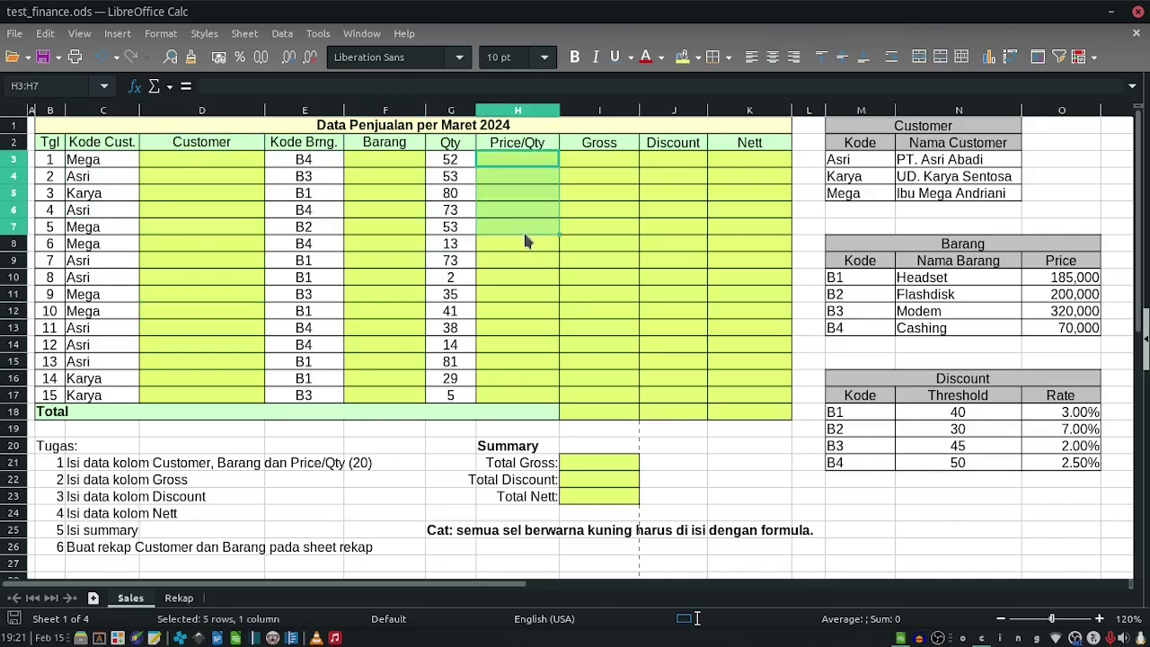
pyautogui.moveTo(598, 162); pyautogui.dragTo(589, 278)
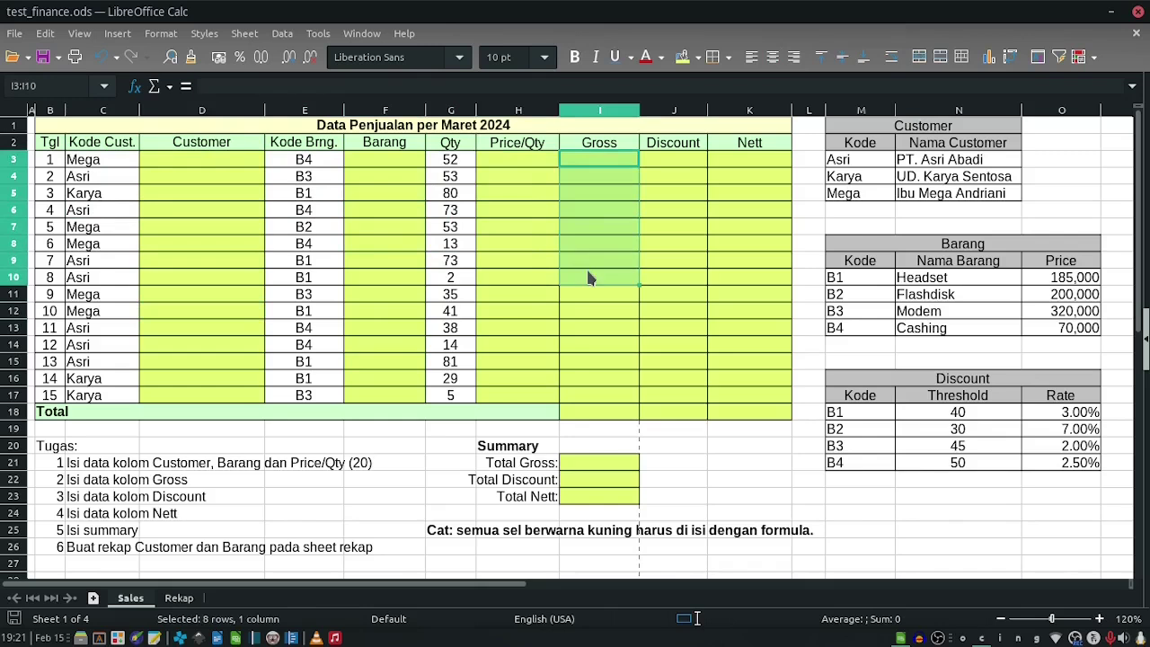
pyautogui.moveTo(657, 159); pyautogui.dragTo(667, 288)
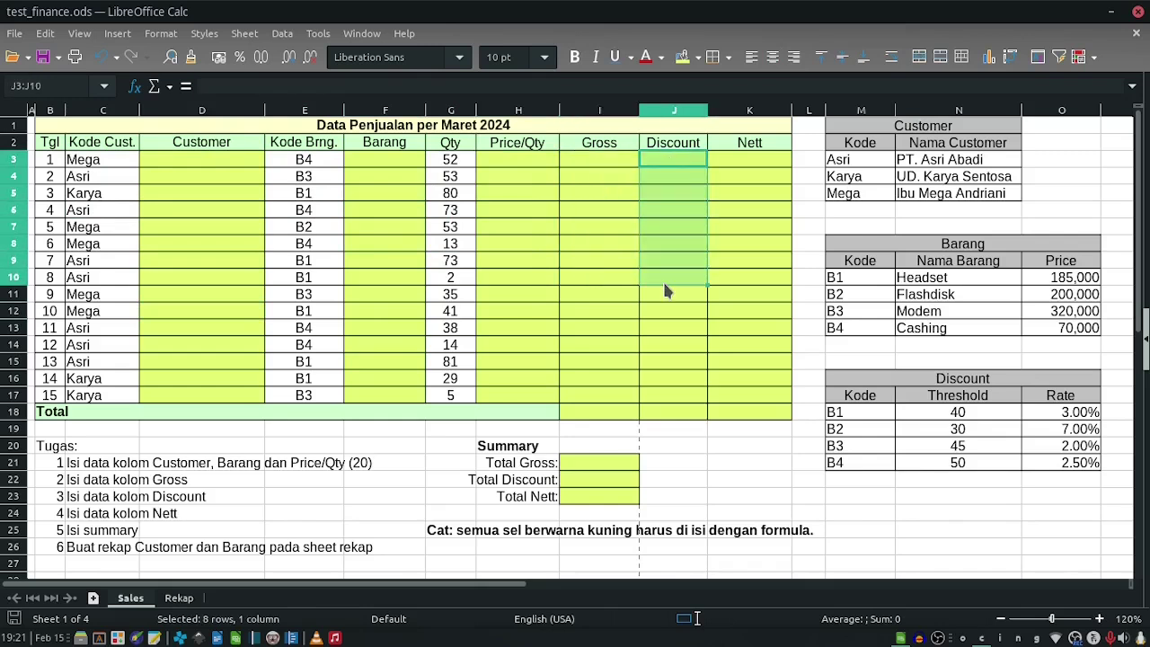
pyautogui.moveTo(742, 154); pyautogui.dragTo(742, 339)
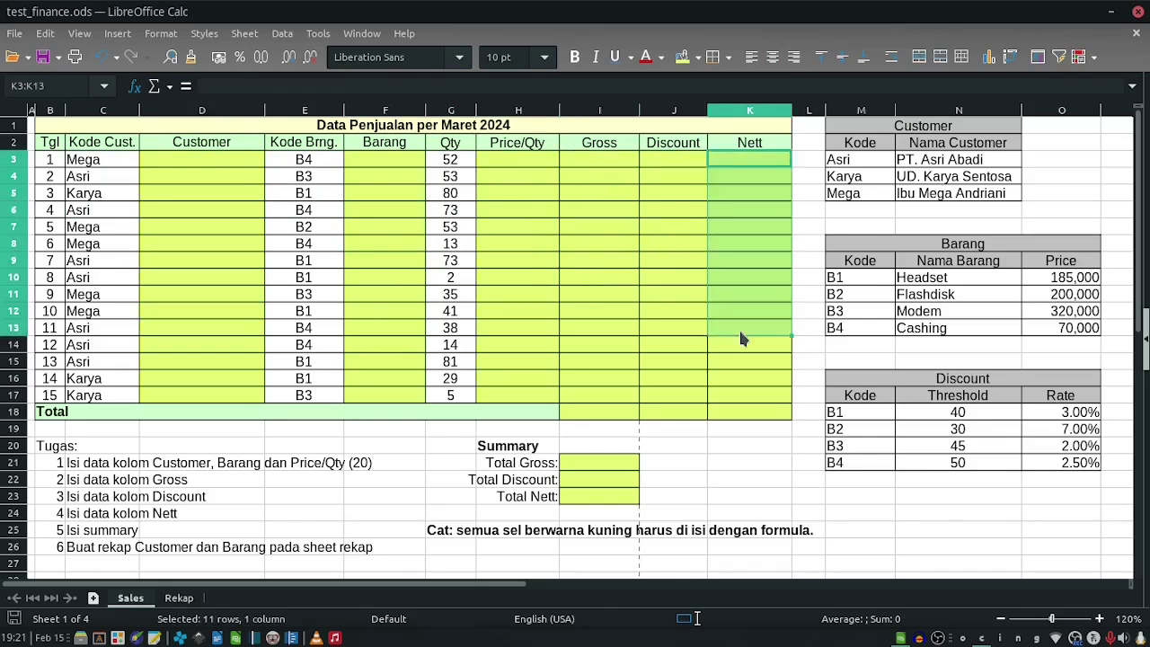
pyautogui.moveTo(581, 463); pyautogui.dragTo(583, 505)
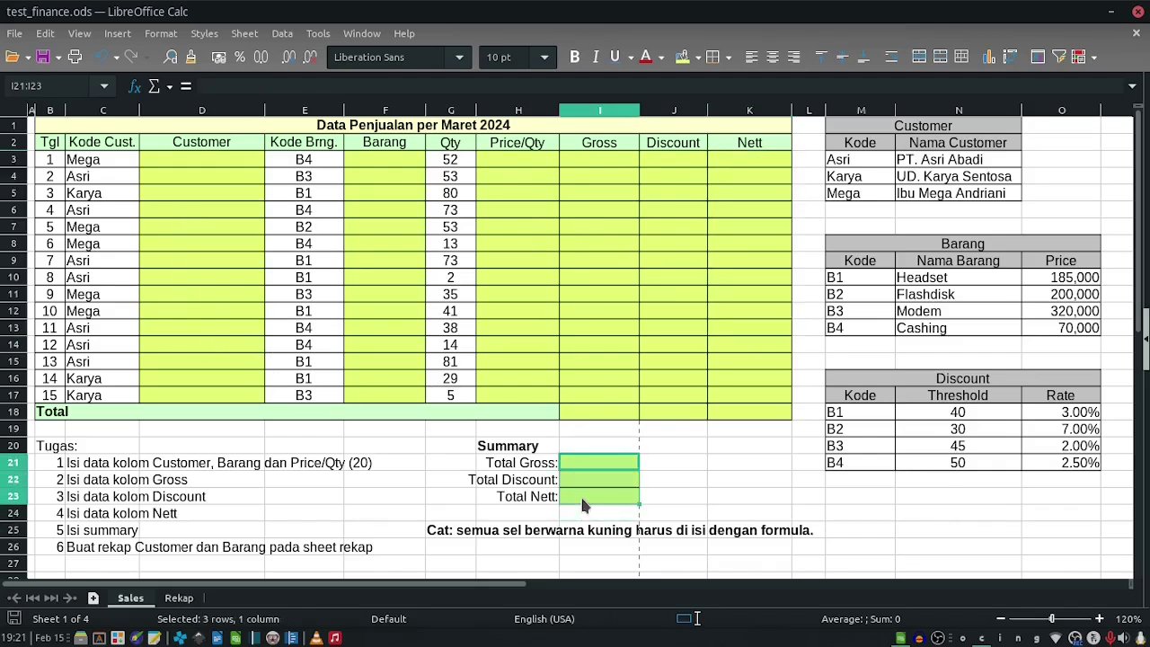
pyautogui.click(584, 496)
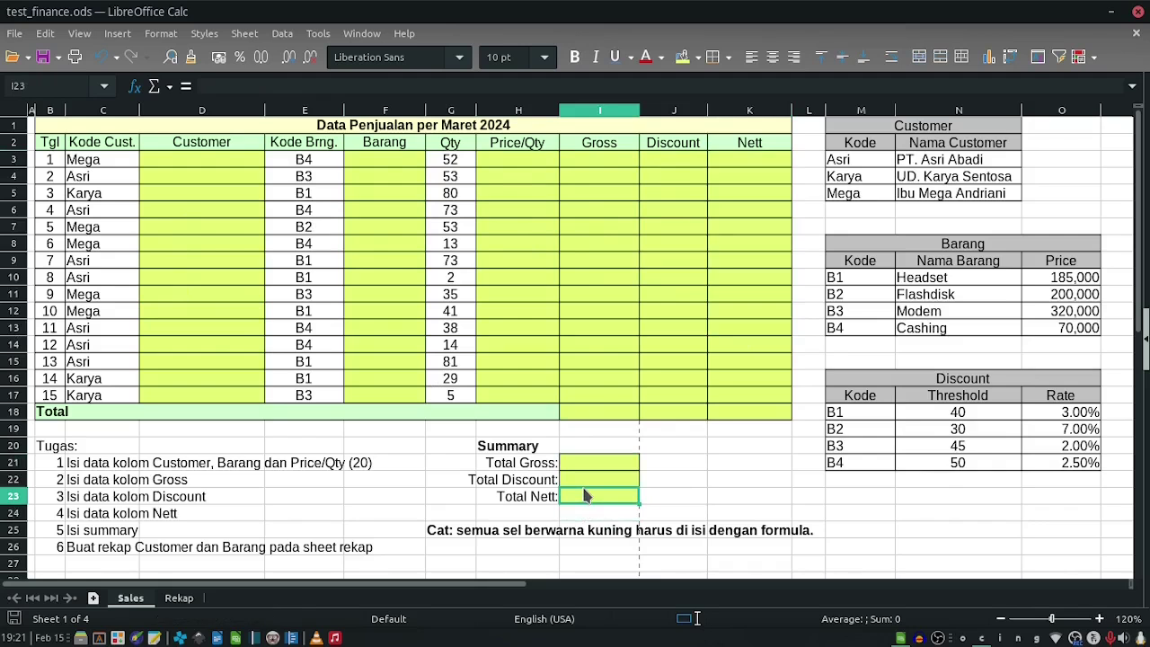
pyautogui.click(600, 333)
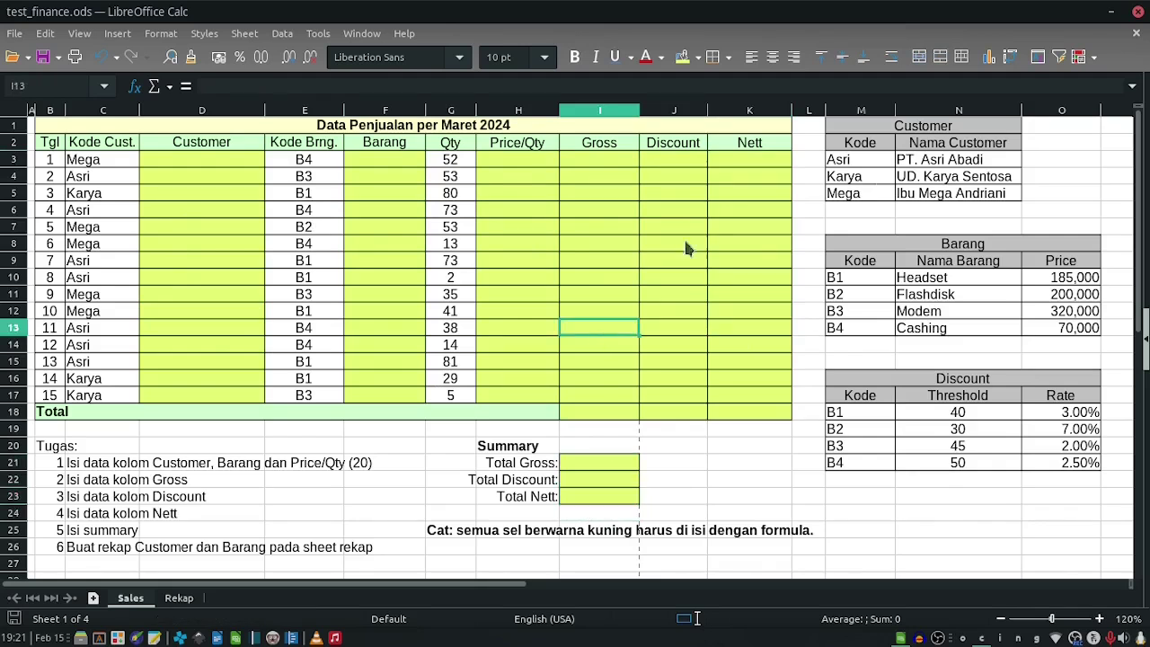
# Examine the Customer lookup table's codes and names and the Barang lookup table's codes and prices.
pyautogui.moveTo(894, 130); pyautogui.dragTo(935, 195)
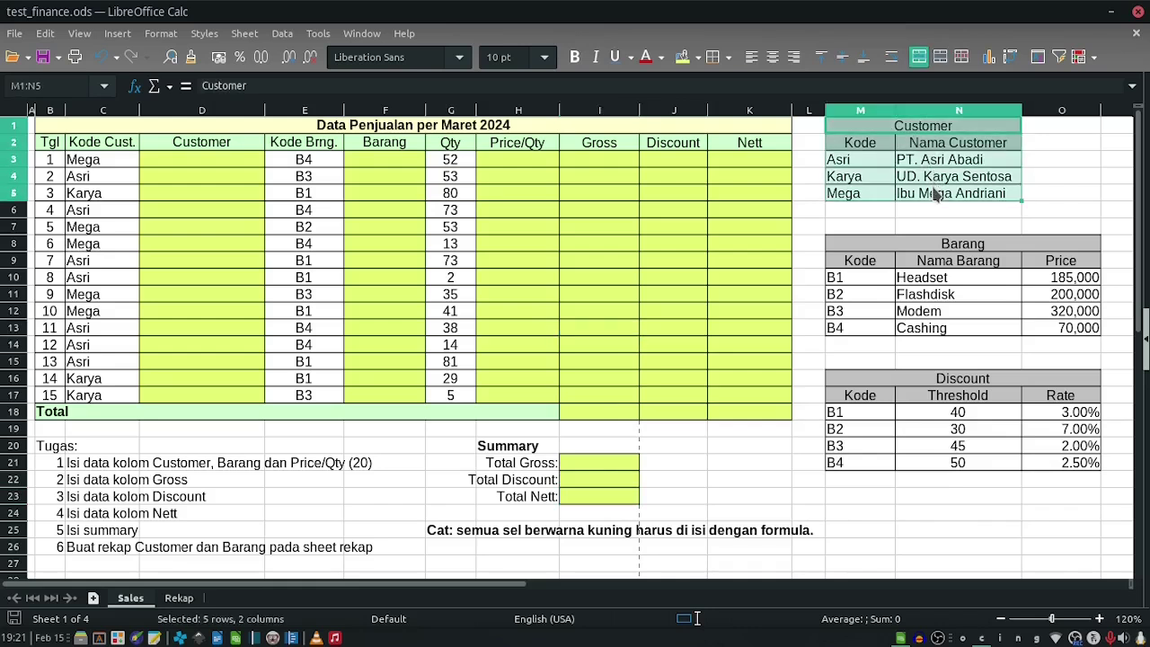
pyautogui.click(861, 176)
pyautogui.click(850, 158)
pyautogui.moveTo(920, 163); pyautogui.dragTo(921, 181)
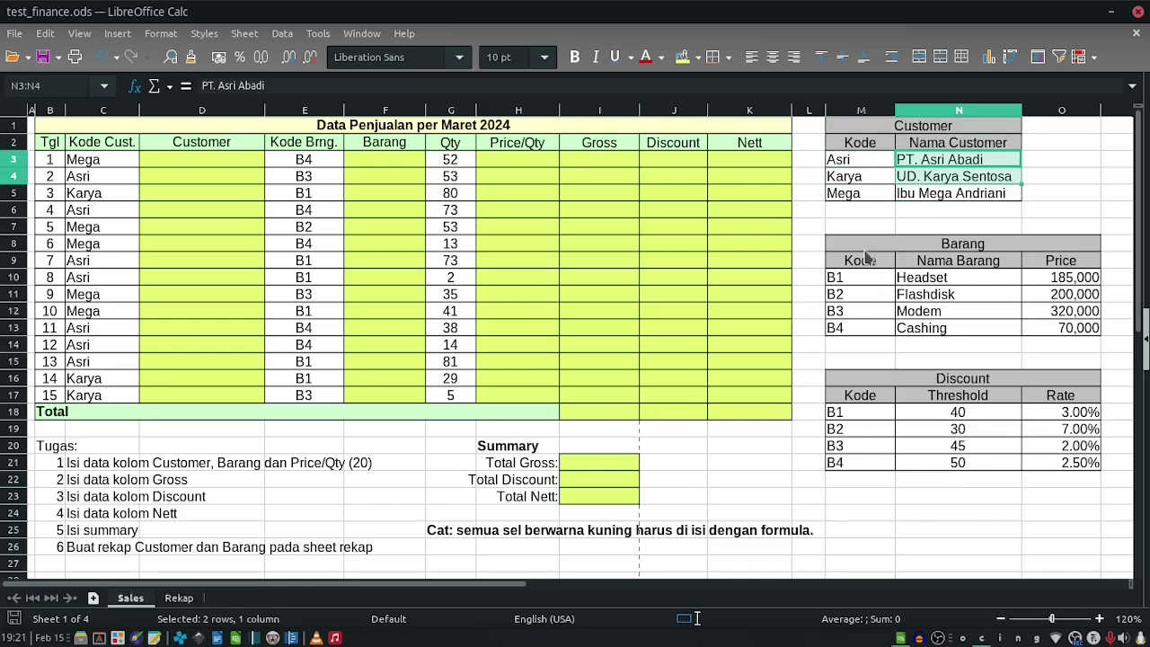
pyautogui.moveTo(870, 244); pyautogui.dragTo(870, 294)
pyautogui.click(872, 299)
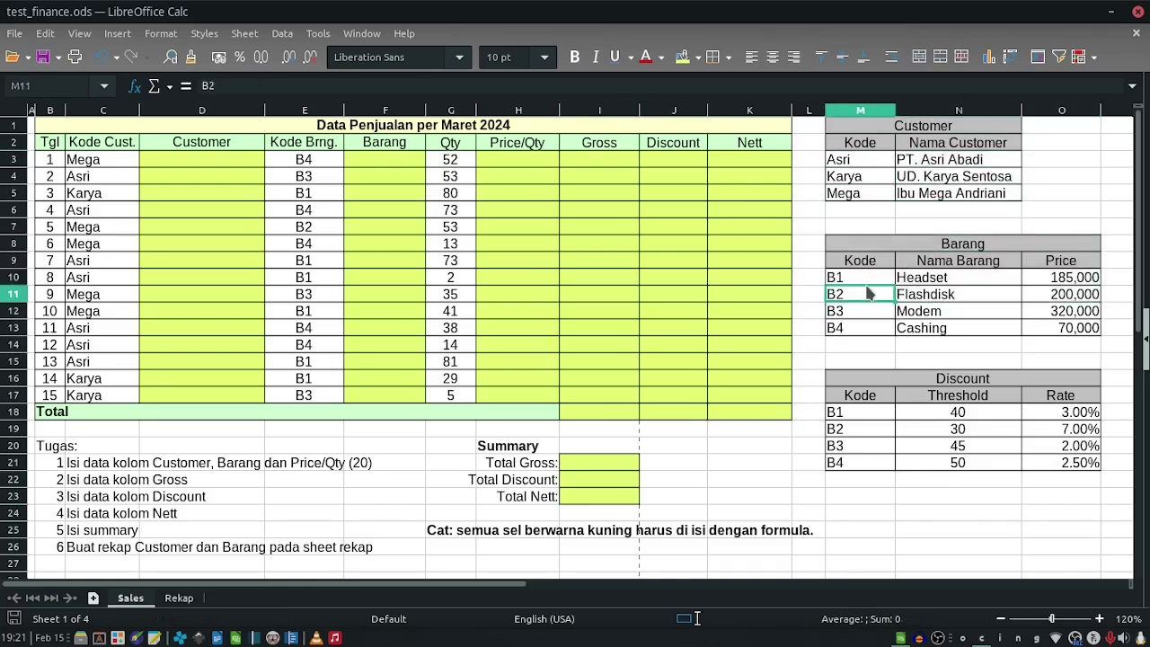
pyautogui.moveTo(1069, 281); pyautogui.dragTo(1070, 311)
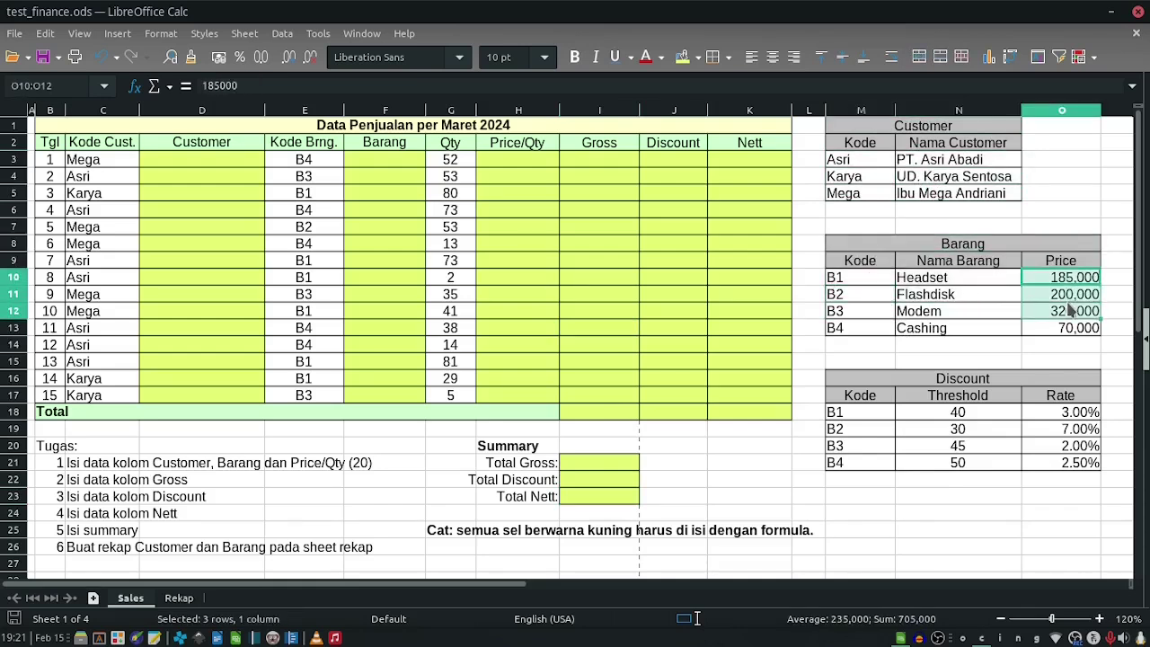
pyautogui.click(1025, 298)
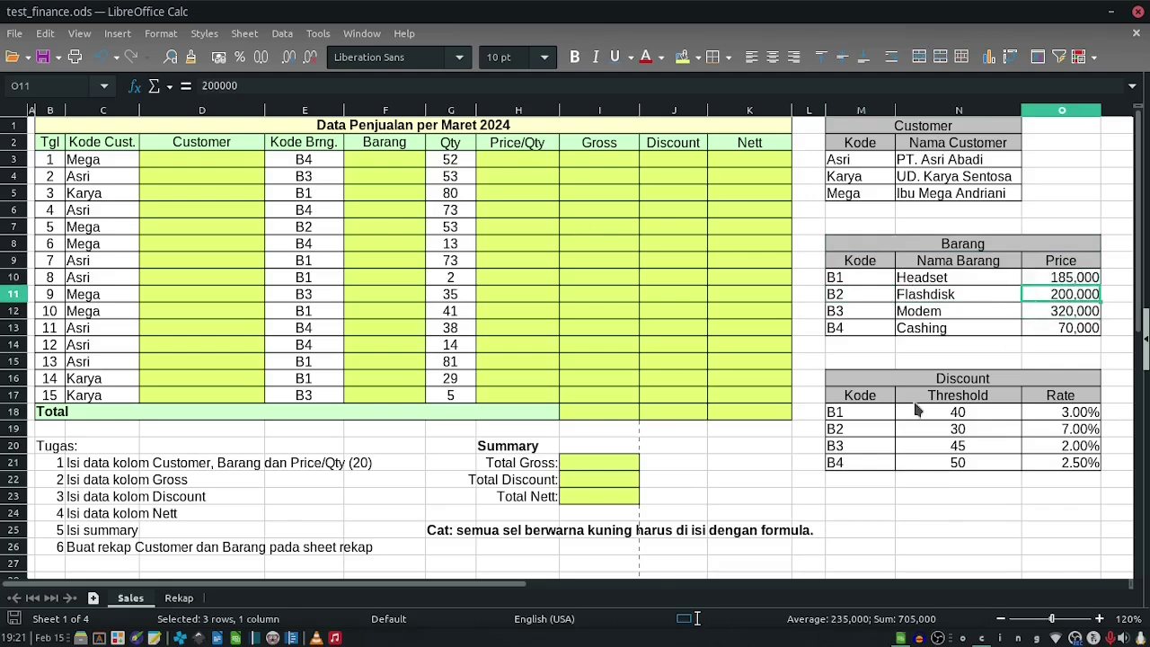
# Examine the Discount table's thresholds and rates for item codes B1 and B2.
pyautogui.moveTo(860, 415); pyautogui.dragTo(1069, 466)
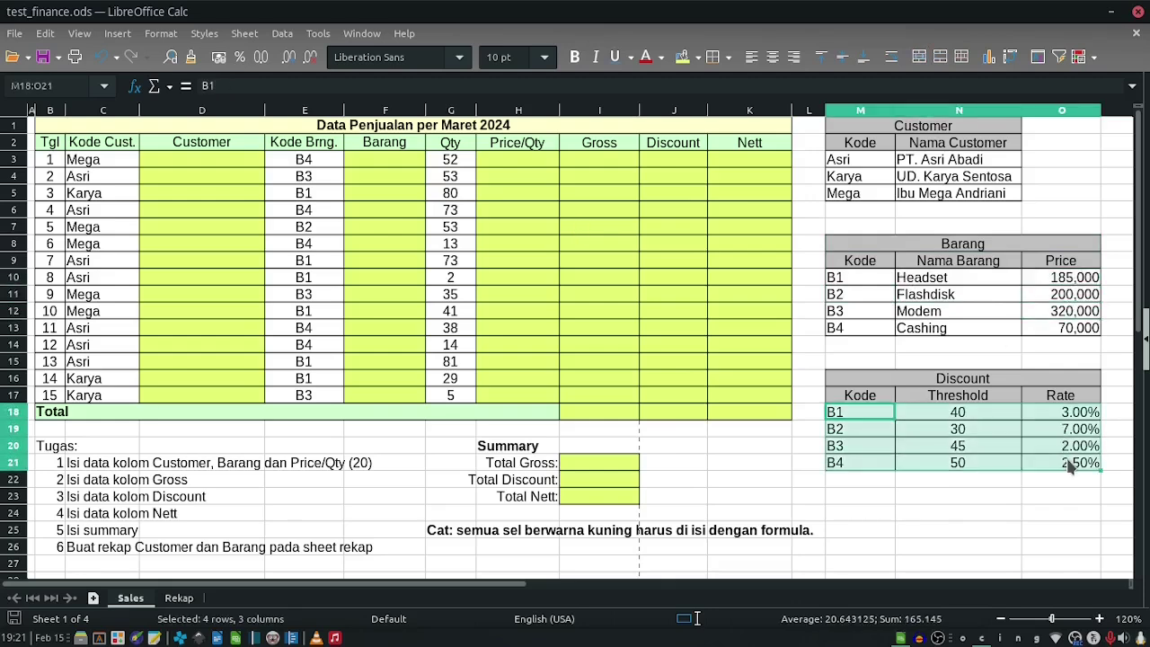
pyautogui.click(953, 418)
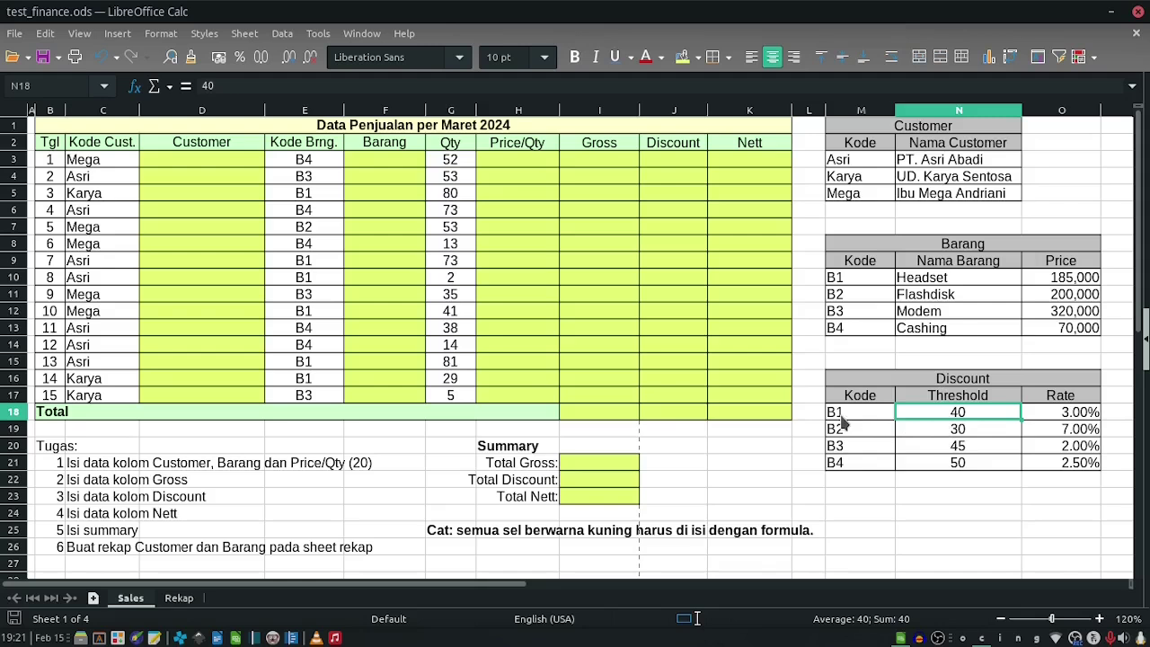
pyautogui.click(1085, 416)
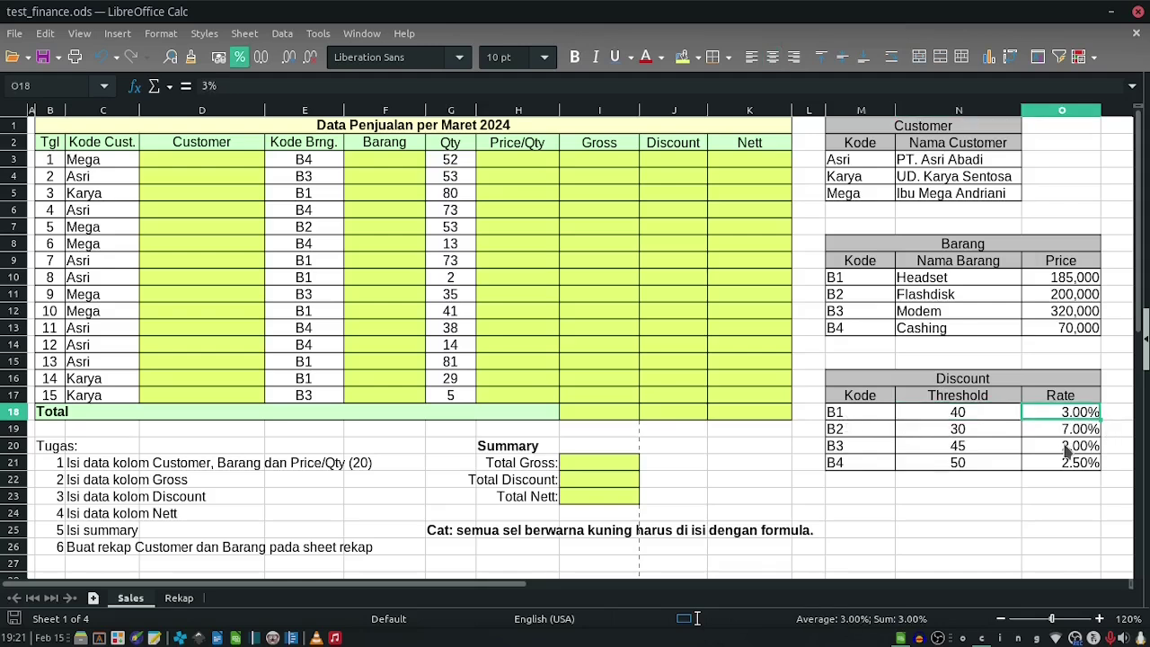
pyautogui.click(858, 429)
pyautogui.click(913, 440)
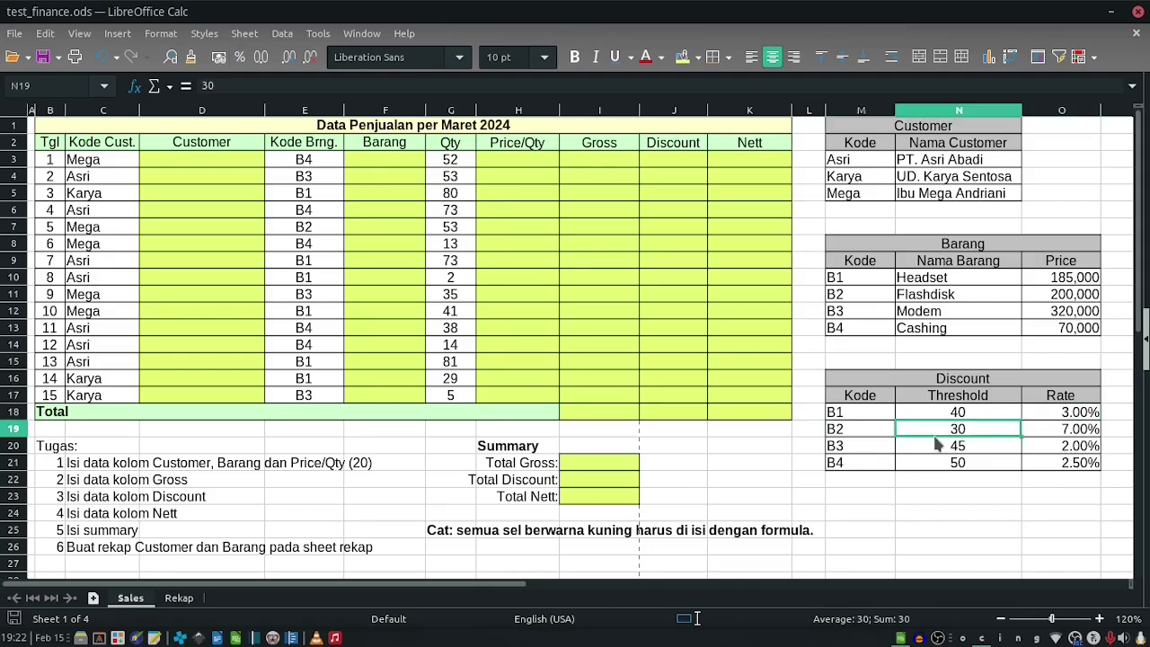
pyautogui.click(1057, 436)
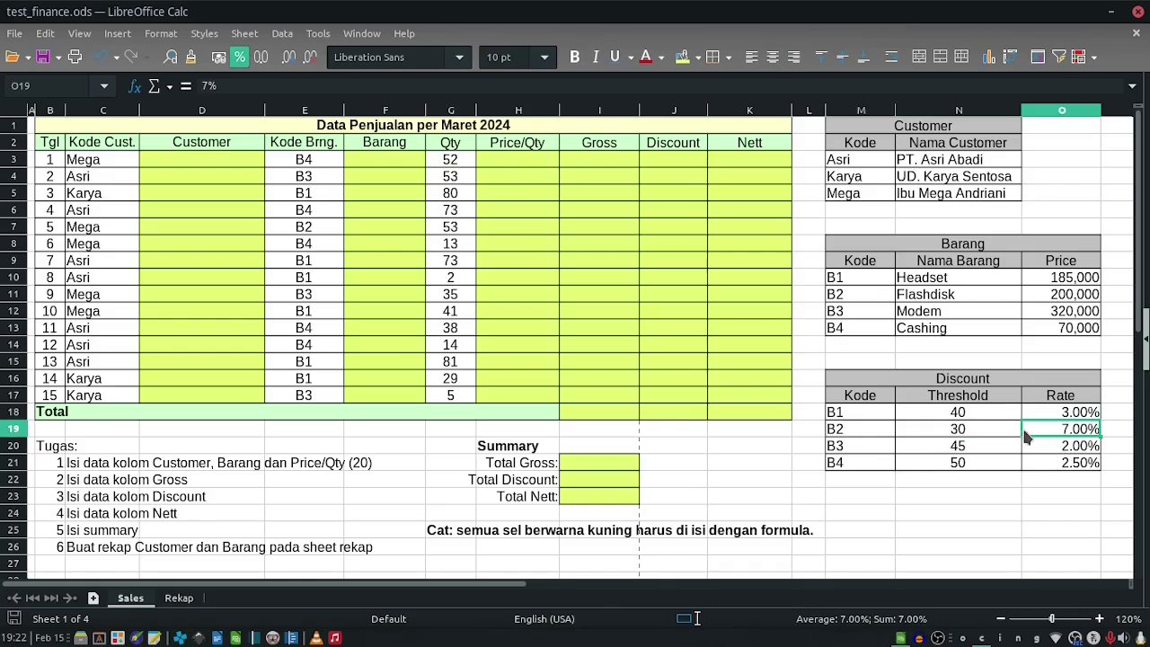
pyautogui.click(1006, 431)
# Review task 1 in the Tugas list against the Customer, Barang and Price/Qty columns it covers.
pyautogui.click(87, 470)
pyautogui.moveTo(87, 470)
pyautogui.mouseDown()
pyautogui.moveTo(87, 552)
pyautogui.moveTo(104, 469)
pyautogui.mouseUp()
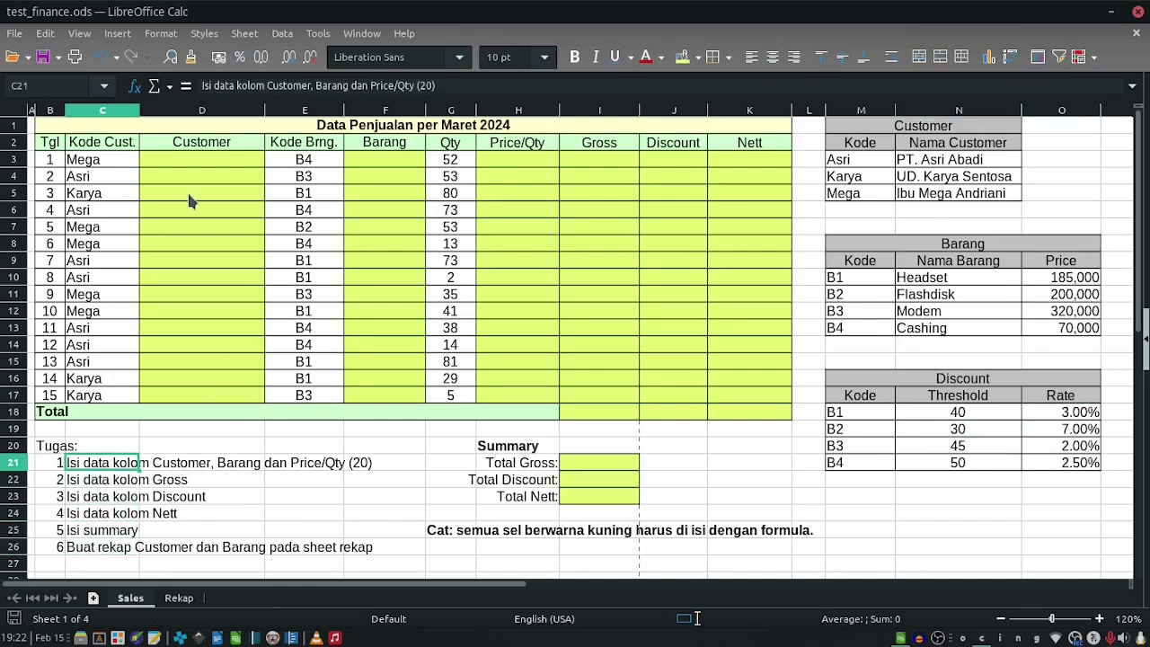
pyautogui.moveTo(202, 176); pyautogui.dragTo(194, 266)
pyautogui.moveTo(385, 159); pyautogui.dragTo(385, 226)
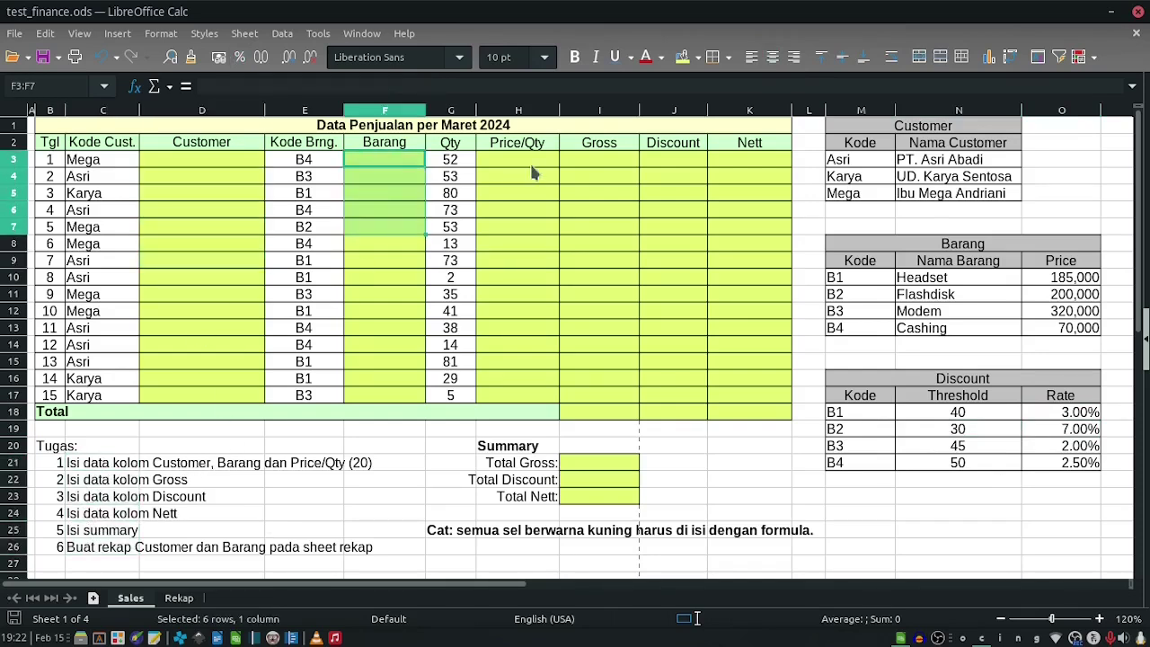
pyautogui.moveTo(530, 160); pyautogui.dragTo(531, 250)
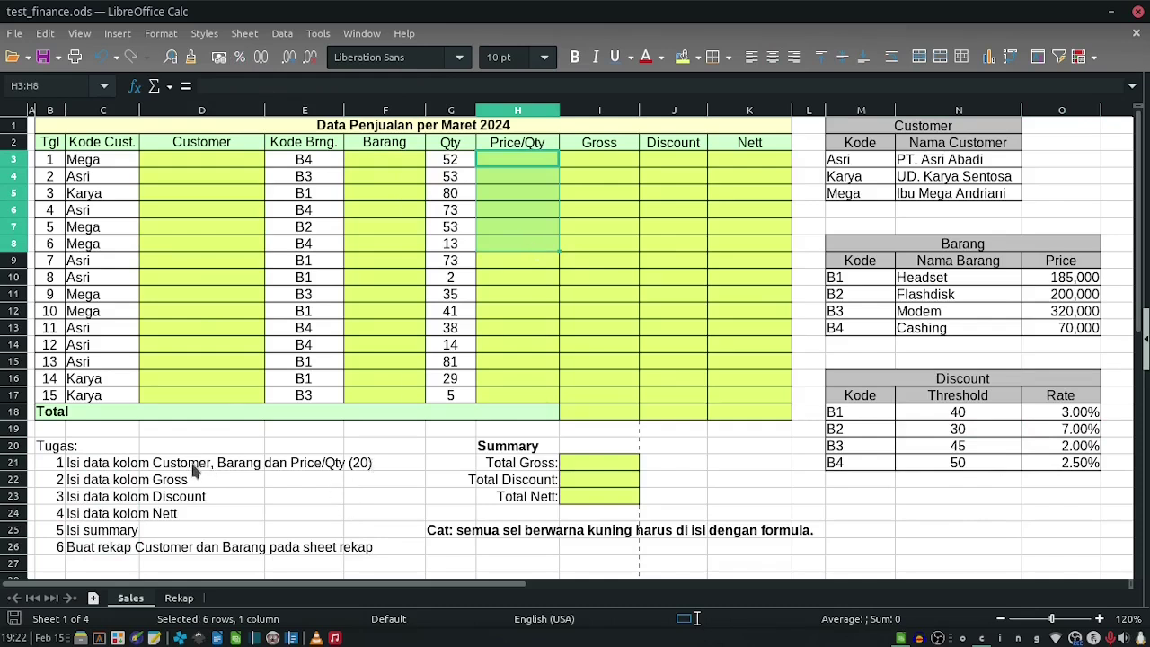
# Remove "(20)" from the end of the task 1 text in cell C21.
pyautogui.doubleClick(90, 466)
pyautogui.click(381, 461)
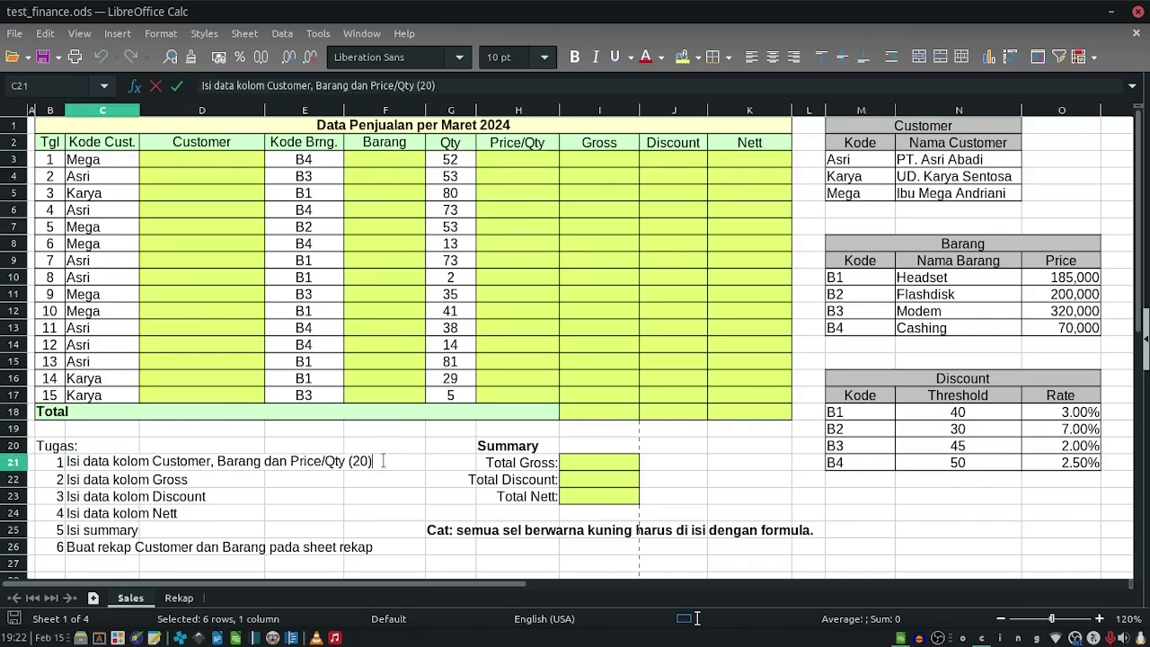
pyautogui.press('BackSpace')
pyautogui.press('BackSpace')
pyautogui.press('BackSpace')
pyautogui.press('BackSpace')
pyautogui.press('BackSpace')
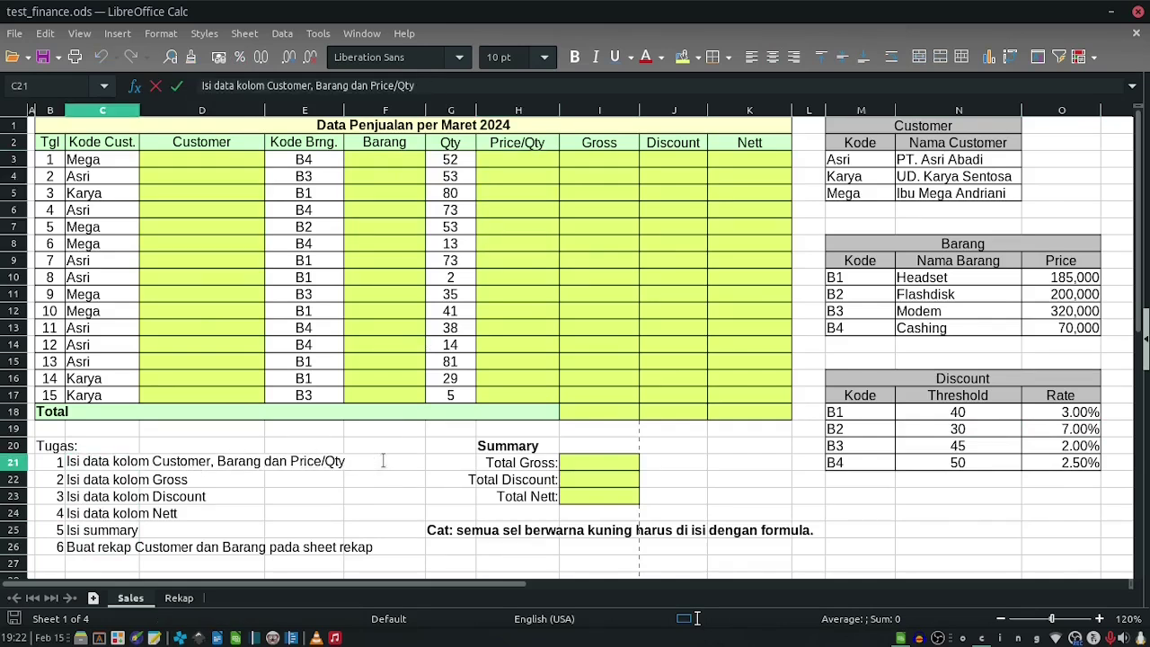
pyautogui.press('Return')
# Review the remaining tasks against the Gross, Discount, Nett and Summary cells, and open the Rekap sheet.
pyautogui.click(75, 516)
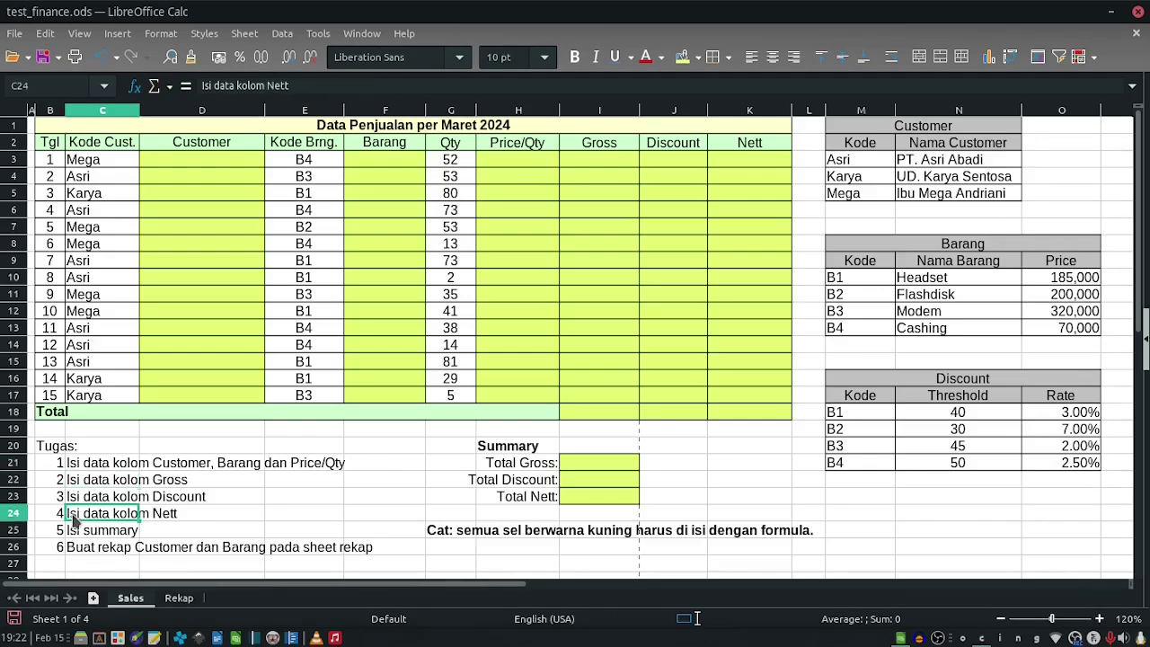
pyautogui.click(93, 481)
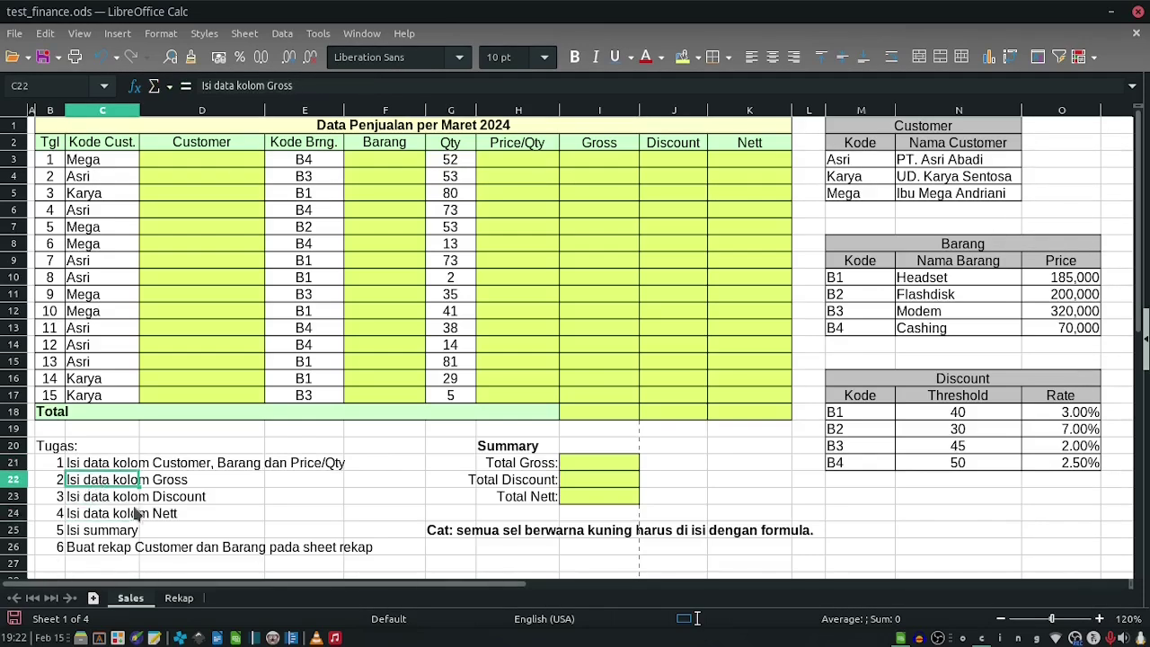
pyautogui.moveTo(600, 162); pyautogui.dragTo(599, 225)
pyautogui.click(224, 499)
pyautogui.moveTo(665, 171); pyautogui.dragTo(662, 186)
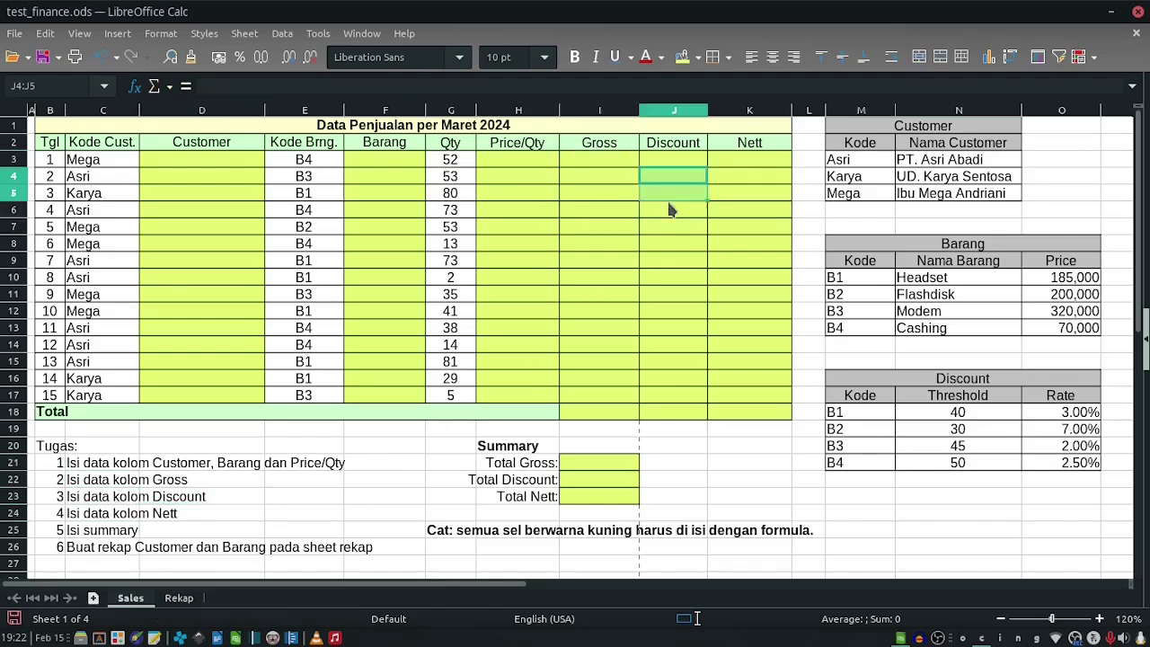
pyautogui.moveTo(760, 173); pyautogui.dragTo(758, 225)
pyautogui.click(102, 530)
pyautogui.moveTo(594, 460); pyautogui.dragTo(599, 509)
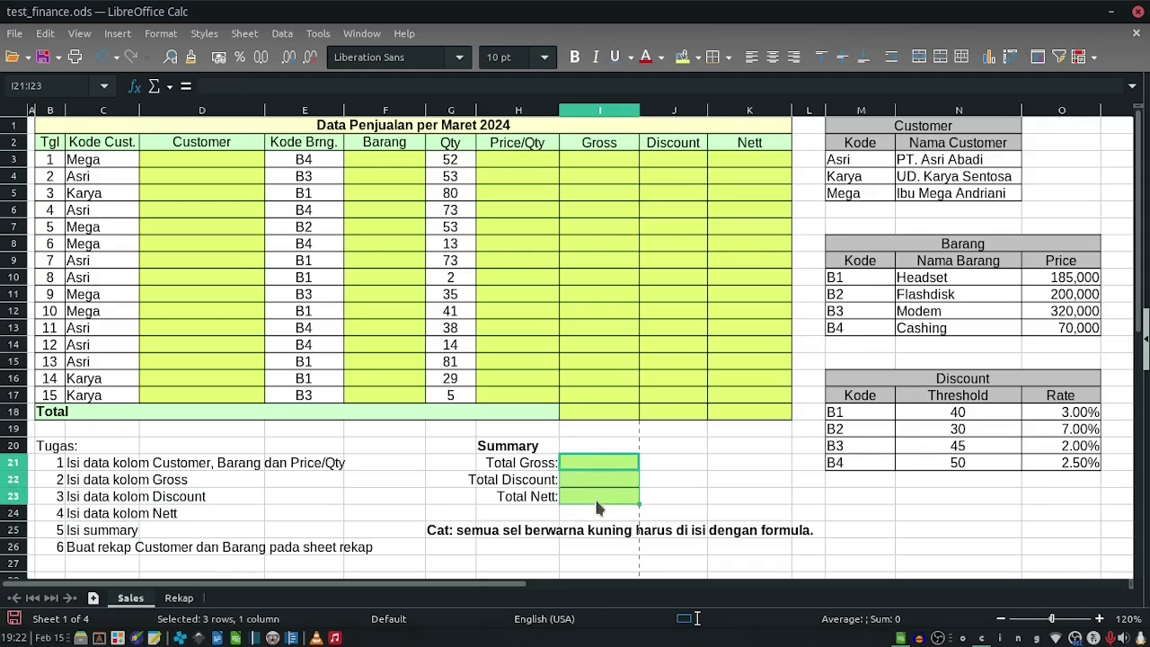
pyautogui.click(128, 536)
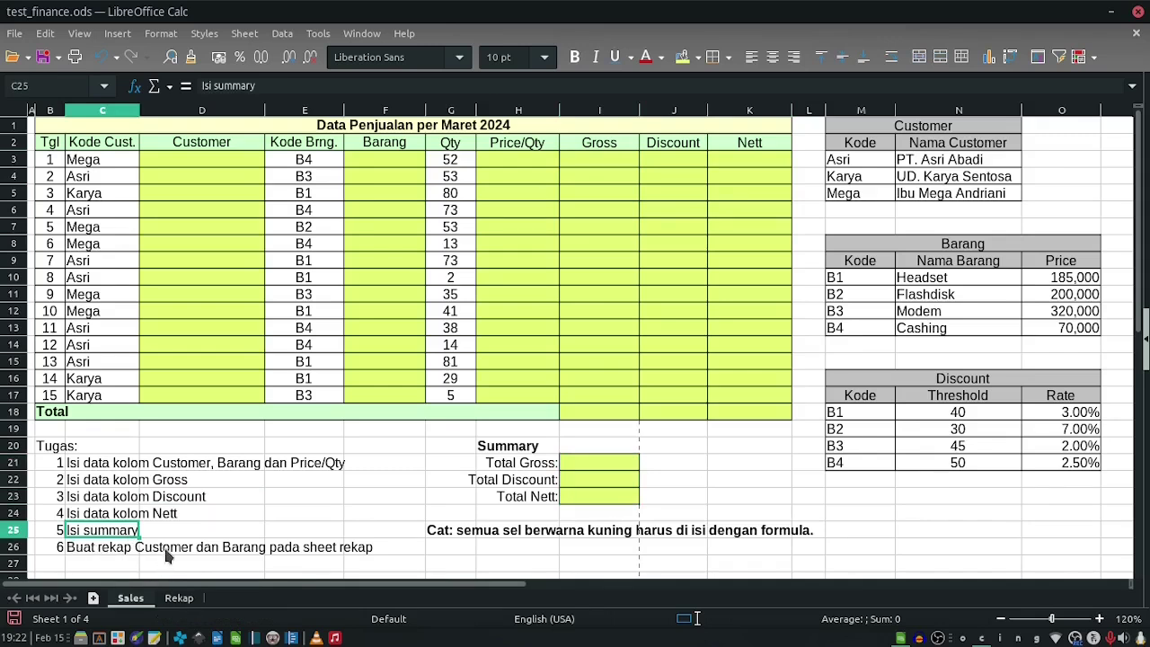
pyautogui.click(183, 600)
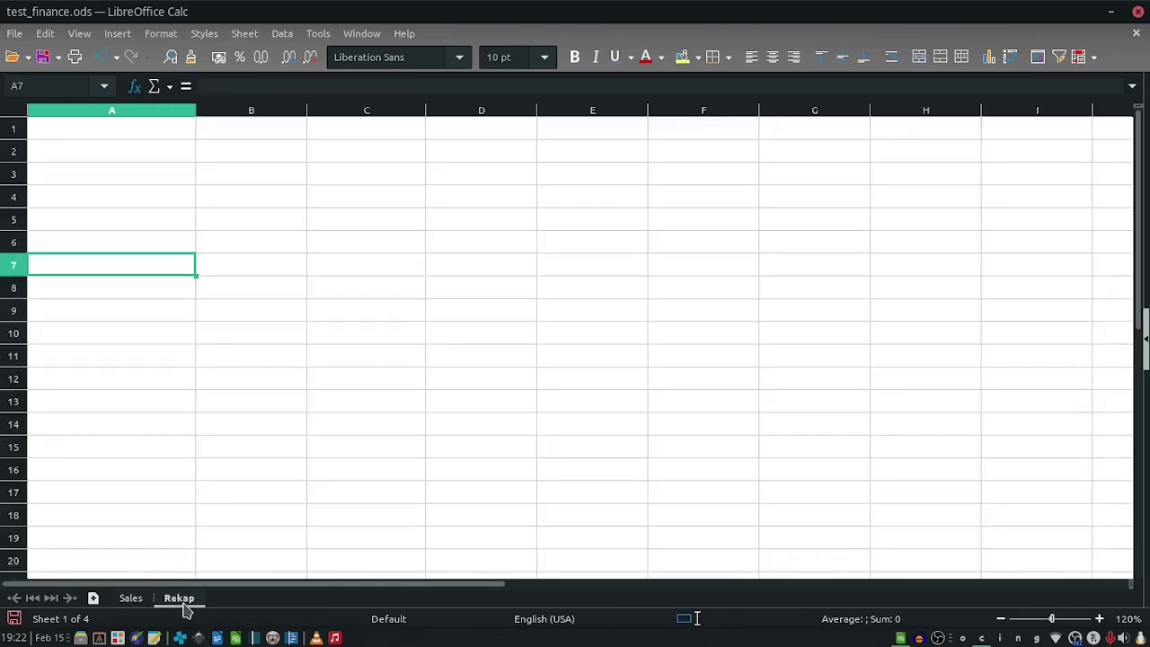
# Look over the Rekap sheet and return to the Sales sheet.
pyautogui.click(234, 335)
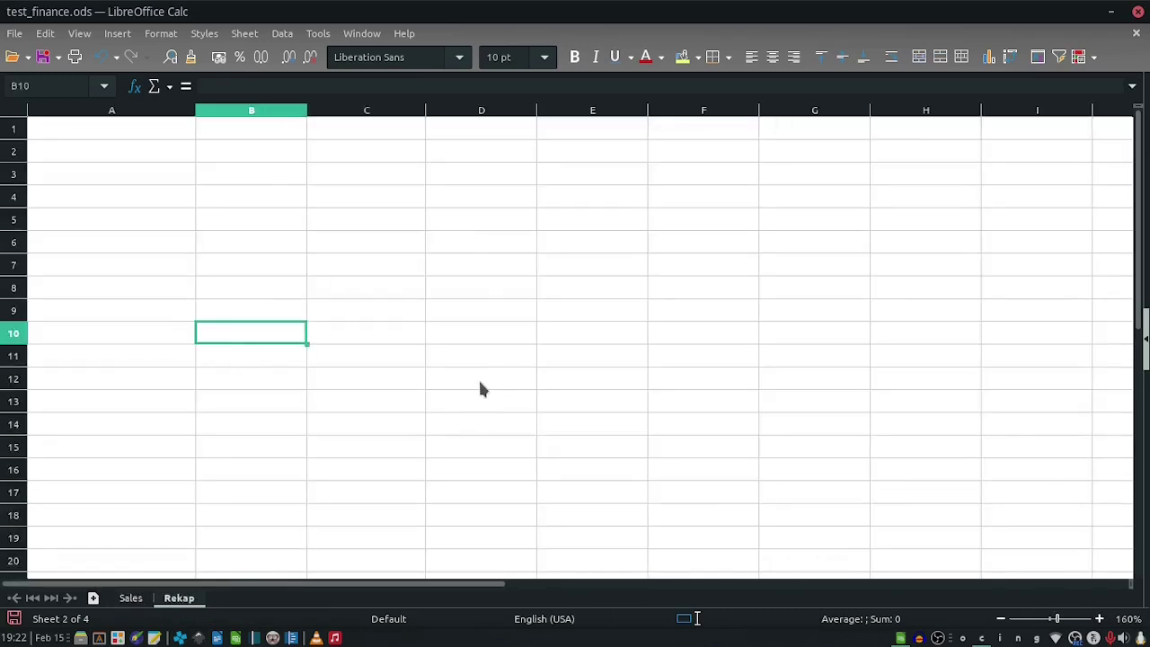
pyautogui.keyDown('ctrl'); pyautogui.scroll(-6, 481, 388); pyautogui.keyUp('ctrl')
pyautogui.keyDown('ctrl'); pyautogui.scroll(4, 481, 388); pyautogui.keyUp('ctrl')
pyautogui.click(275, 273)
pyautogui.click(133, 598)
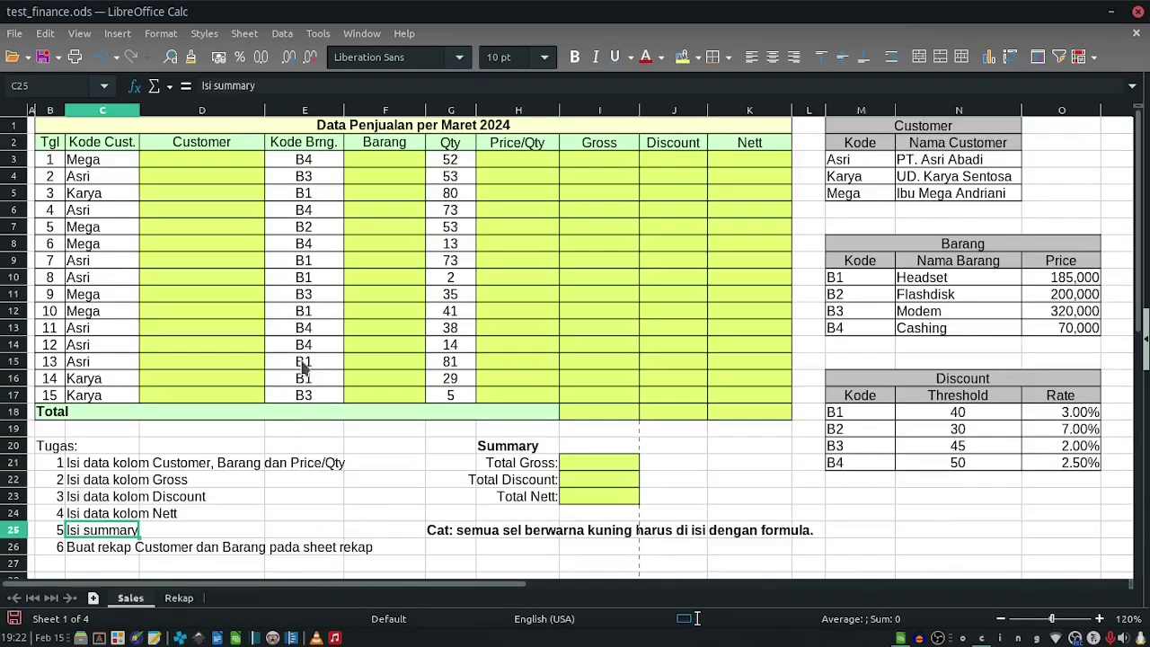
# Review the yellow Customer column against the codes and names in the Customer lookup table.
pyautogui.moveTo(208, 161); pyautogui.dragTo(207, 199)
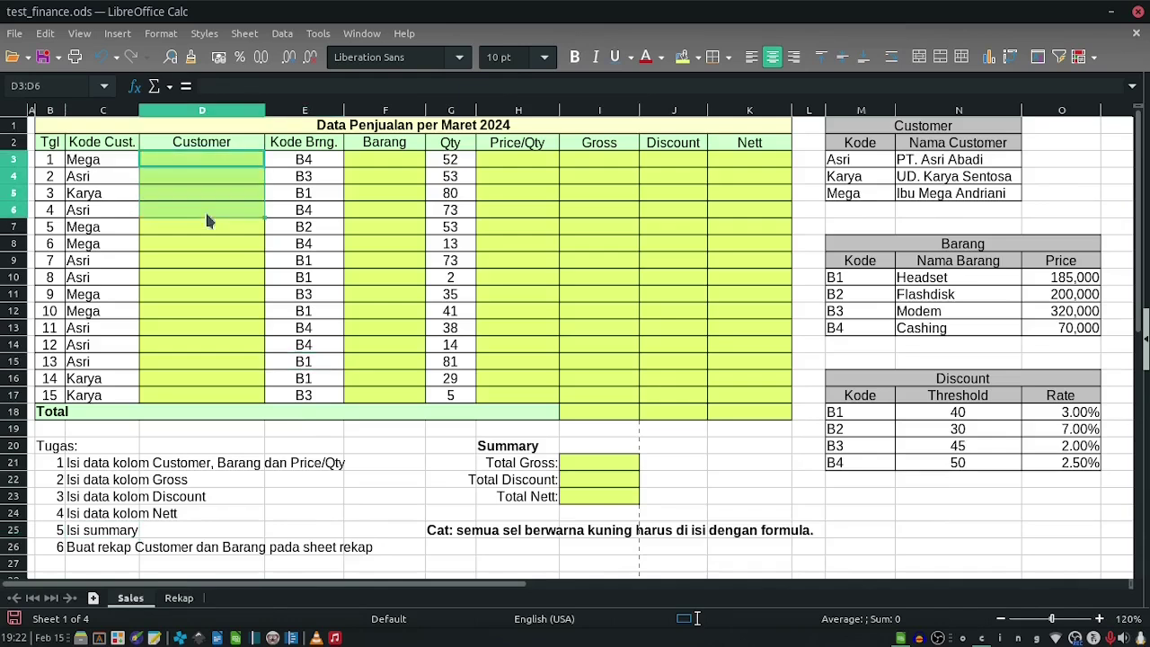
pyautogui.click(225, 277)
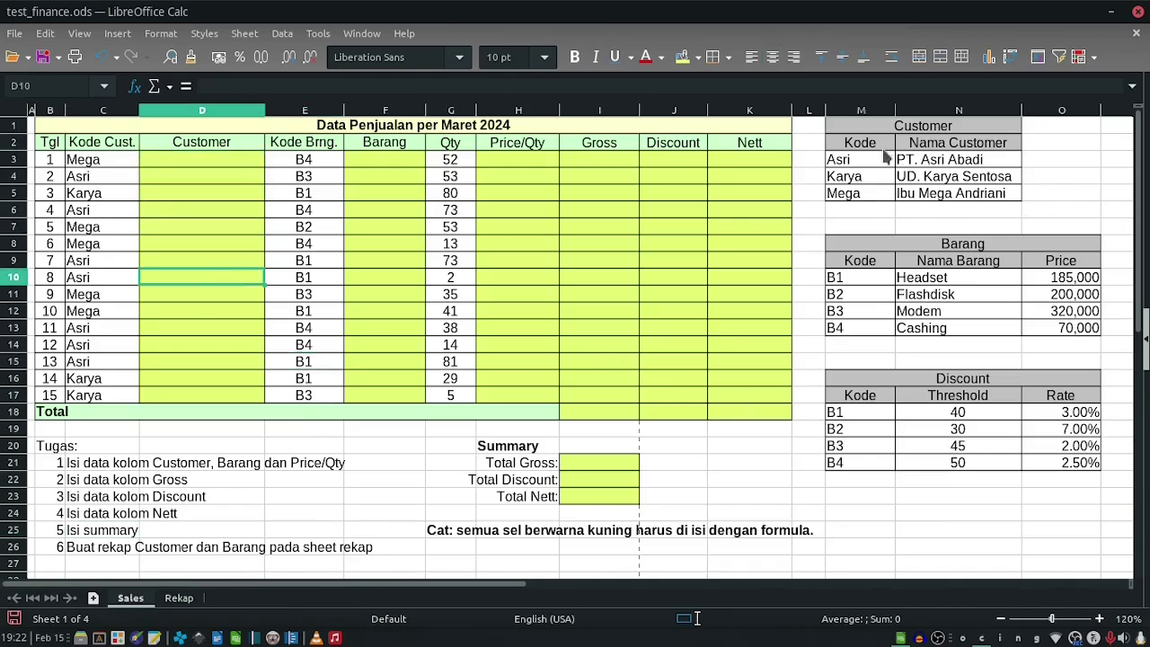
pyautogui.moveTo(843, 132); pyautogui.dragTo(966, 196)
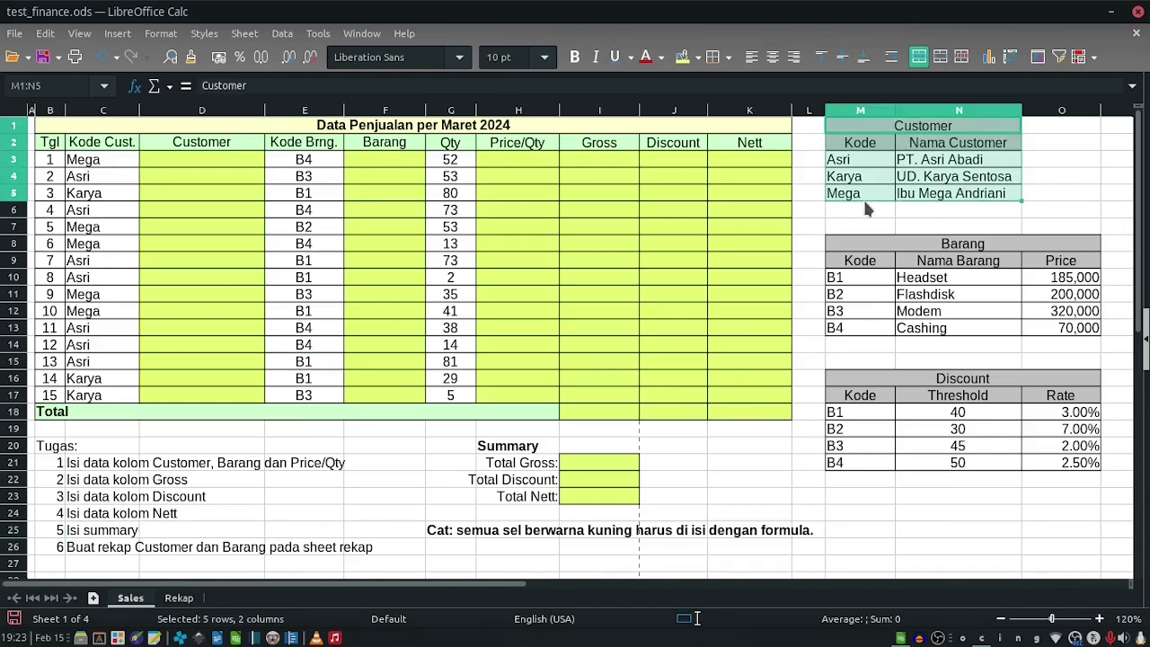
pyautogui.click(852, 166)
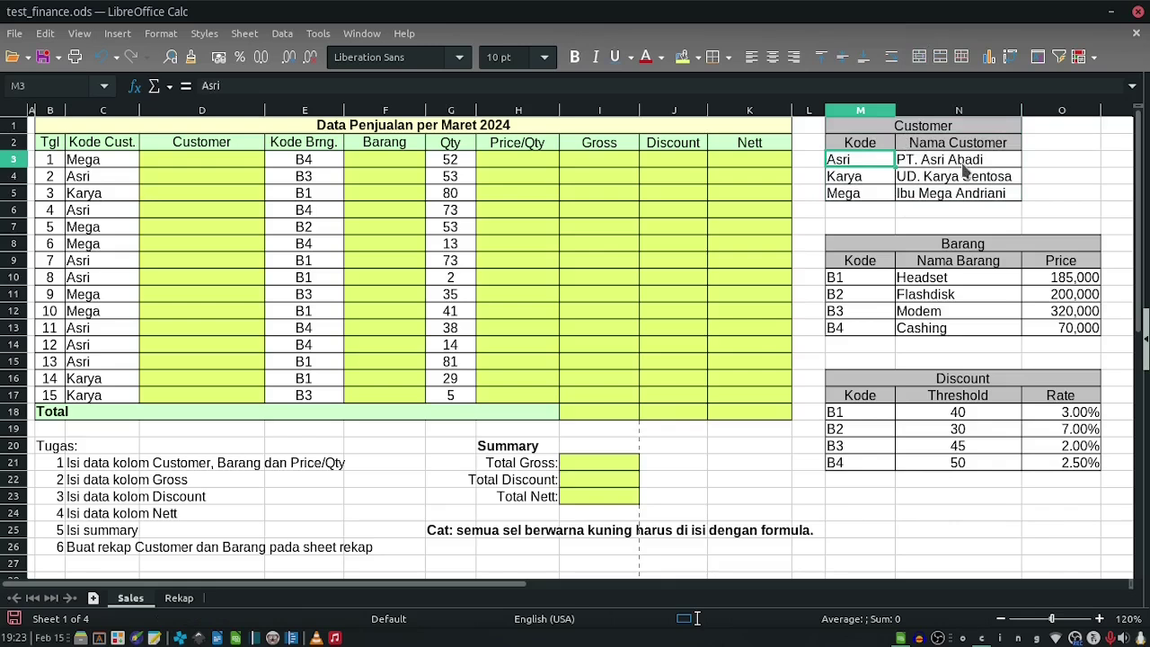
pyautogui.click(844, 179)
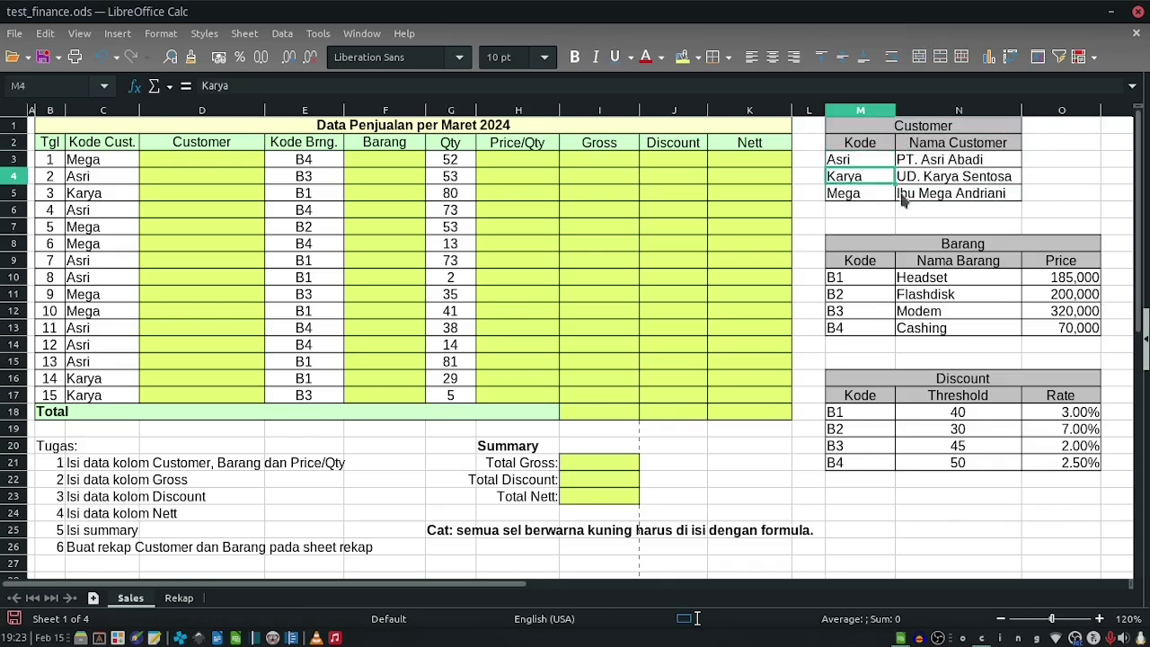
pyautogui.click(975, 179)
pyautogui.click(203, 159)
pyautogui.write('=if(')
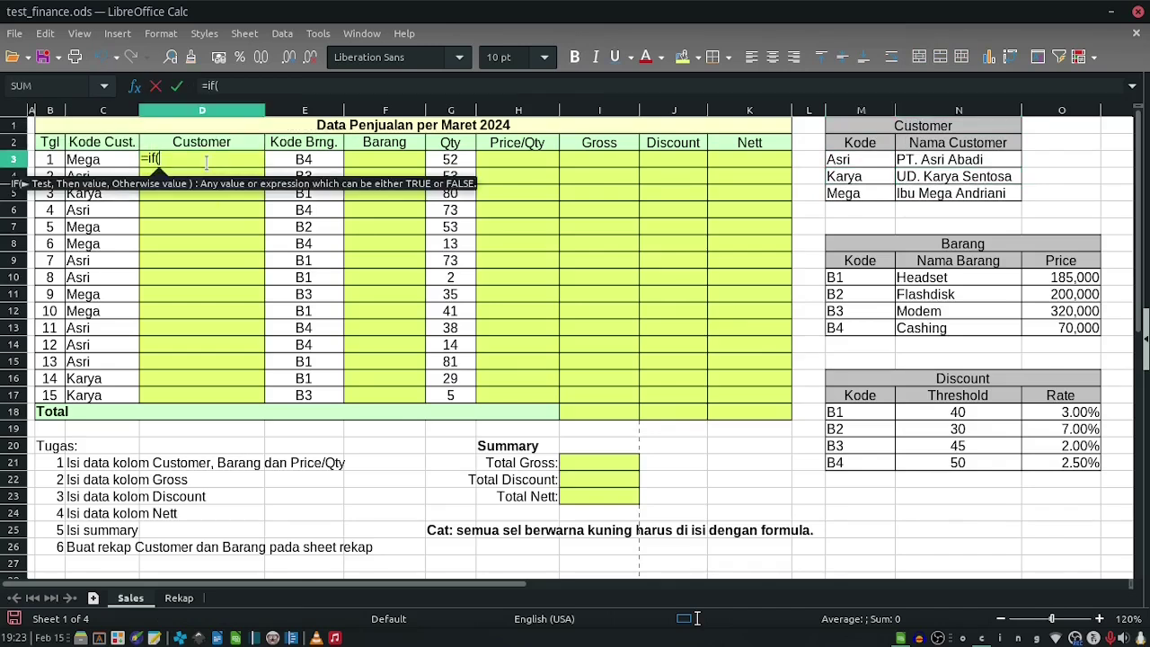
pyautogui.click(86, 160)
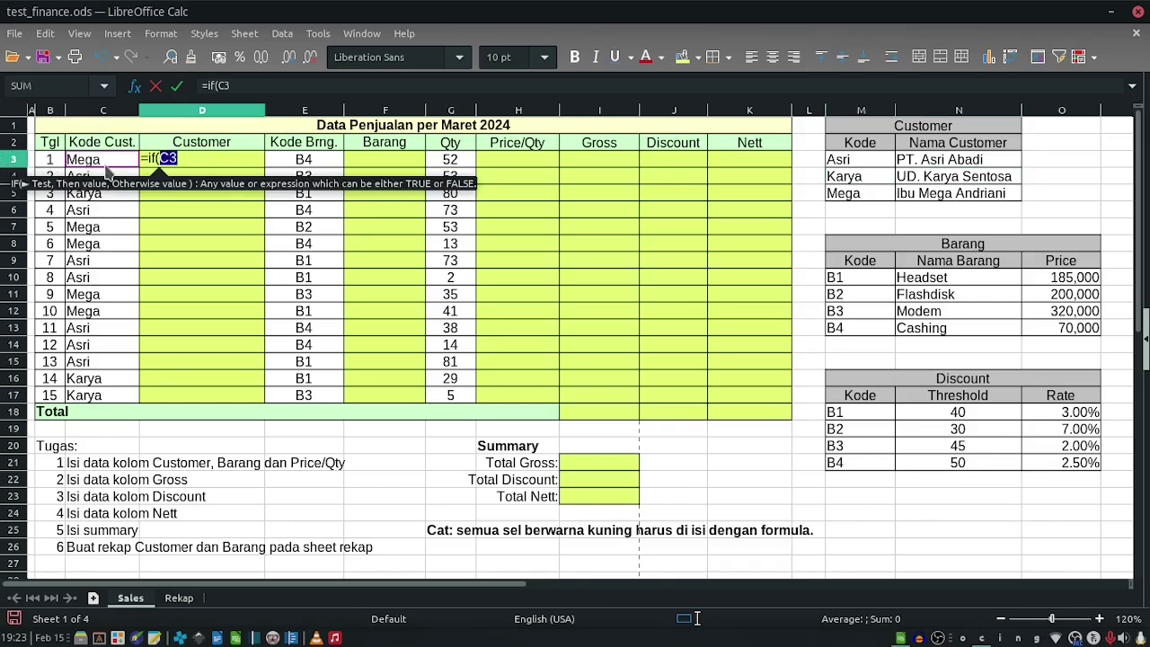
pyautogui.write('=')
pyautogui.press('Escape')
pyautogui.press('Escape')
# Start an IF formula in Customer cell D3 that returns "PT. Asri Abadi" when C3 equals "Asri".
pyautogui.scroll(2, 227, 251)
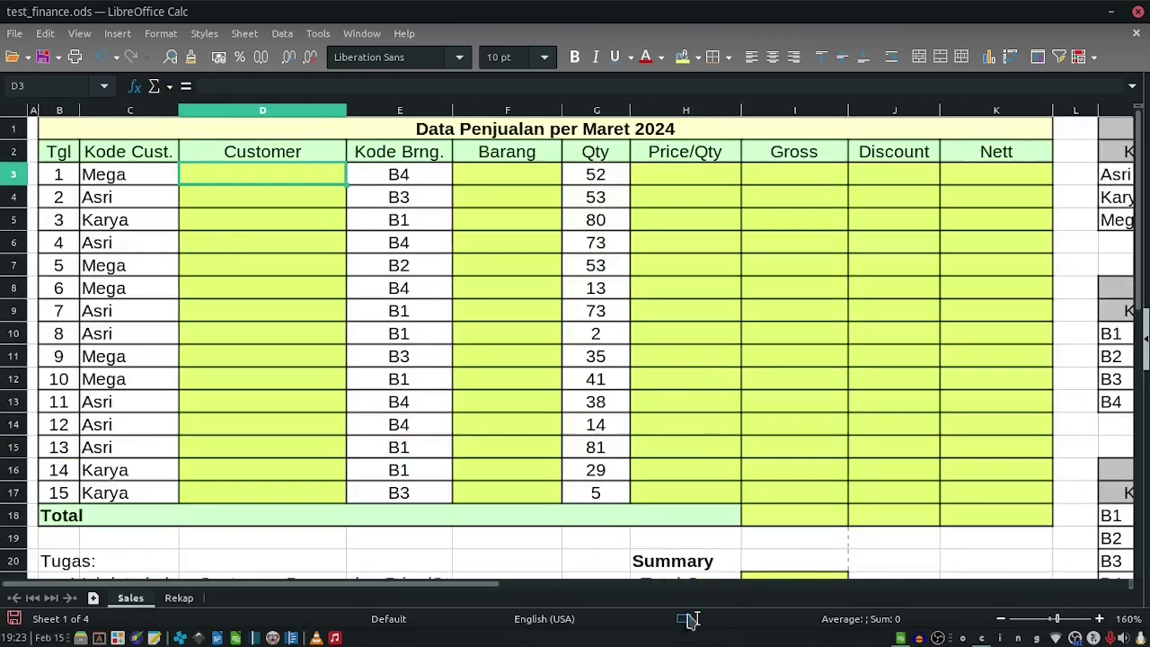
pyautogui.scroll(-1, 465, 486)
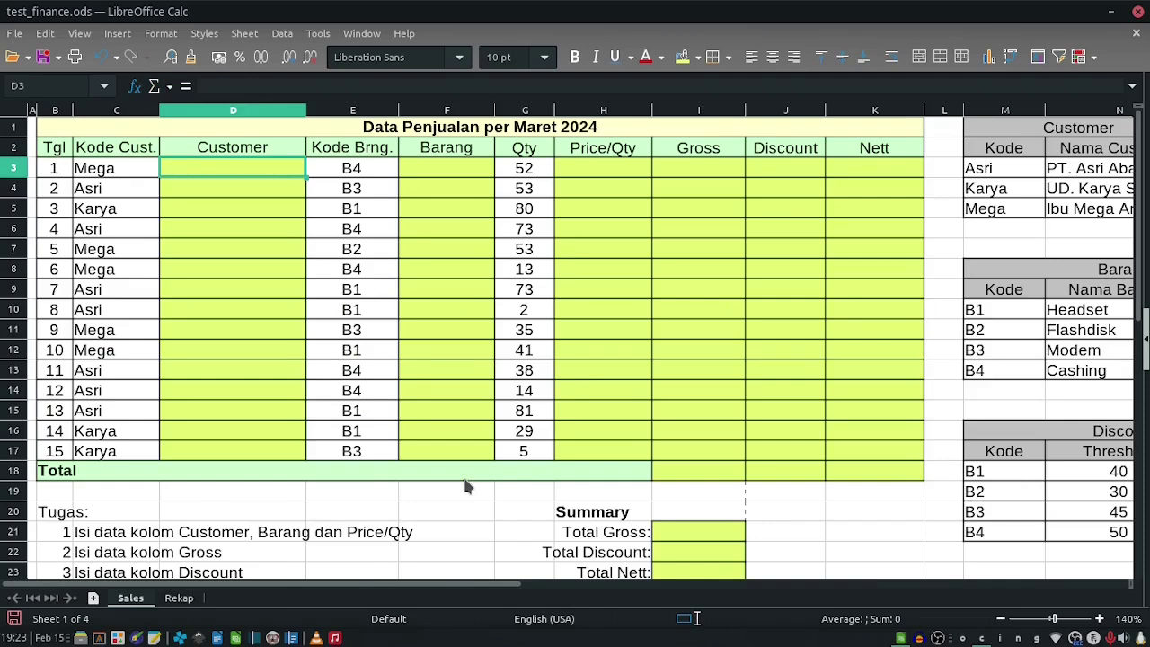
pyautogui.scroll(-2, 465, 485)
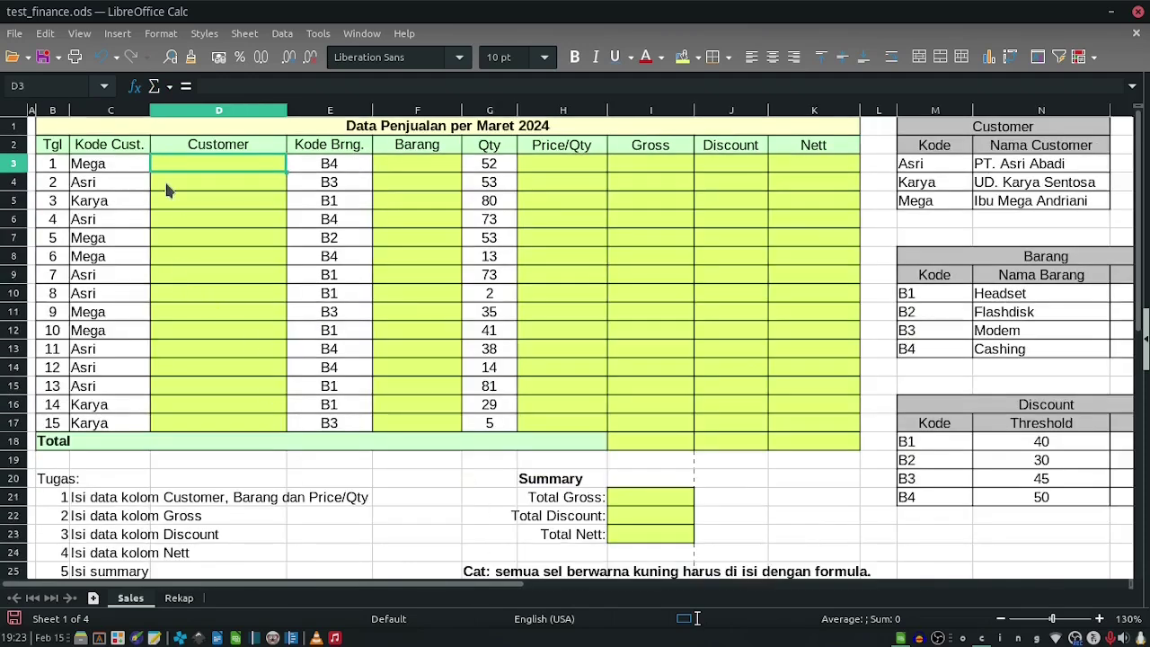
pyautogui.write('=if(')
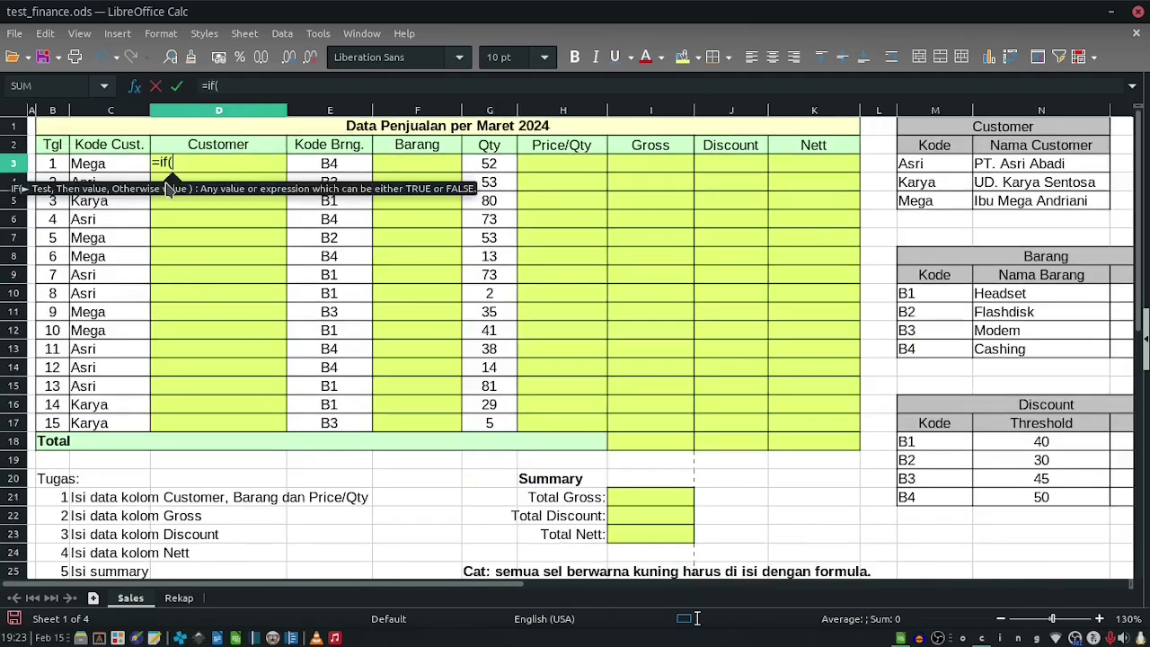
pyautogui.click(105, 167)
pyautogui.write('="Astri",')
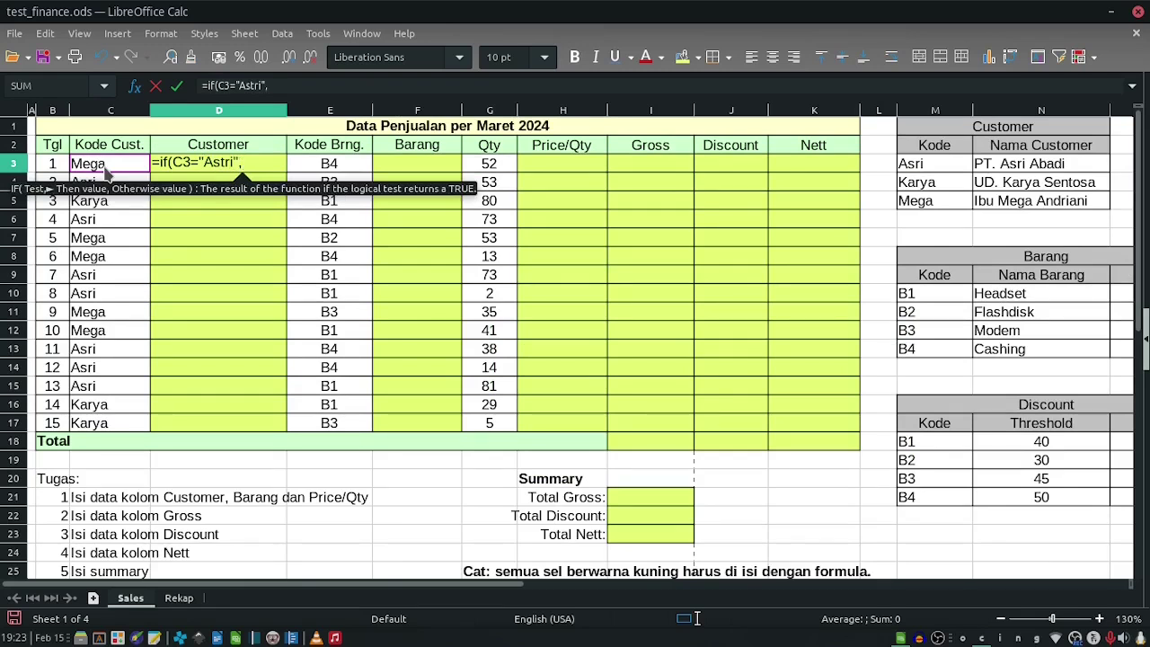
pyautogui.press('BackSpace')
pyautogui.press('BackSpace')
pyautogui.press('BackSpace')
pyautogui.press('BackSpace')
pyautogui.press('BackSpace')
pyautogui.write('ri"')
pyautogui.write(',"')
pyautogui.write('PT')
pyautogui.write('>')
pyautogui.press('BackSpace')
pyautogui.write('. Astr')
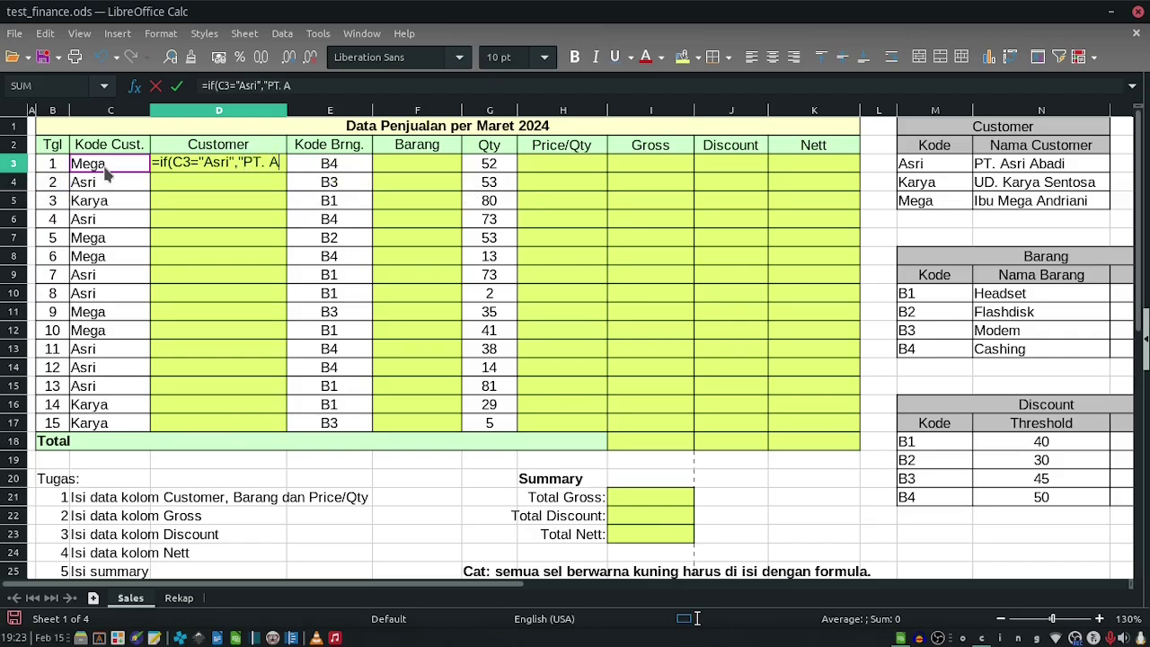
pyautogui.press('BackSpace')
pyautogui.press('BackSpace')
pyautogui.write('i Abadi",')
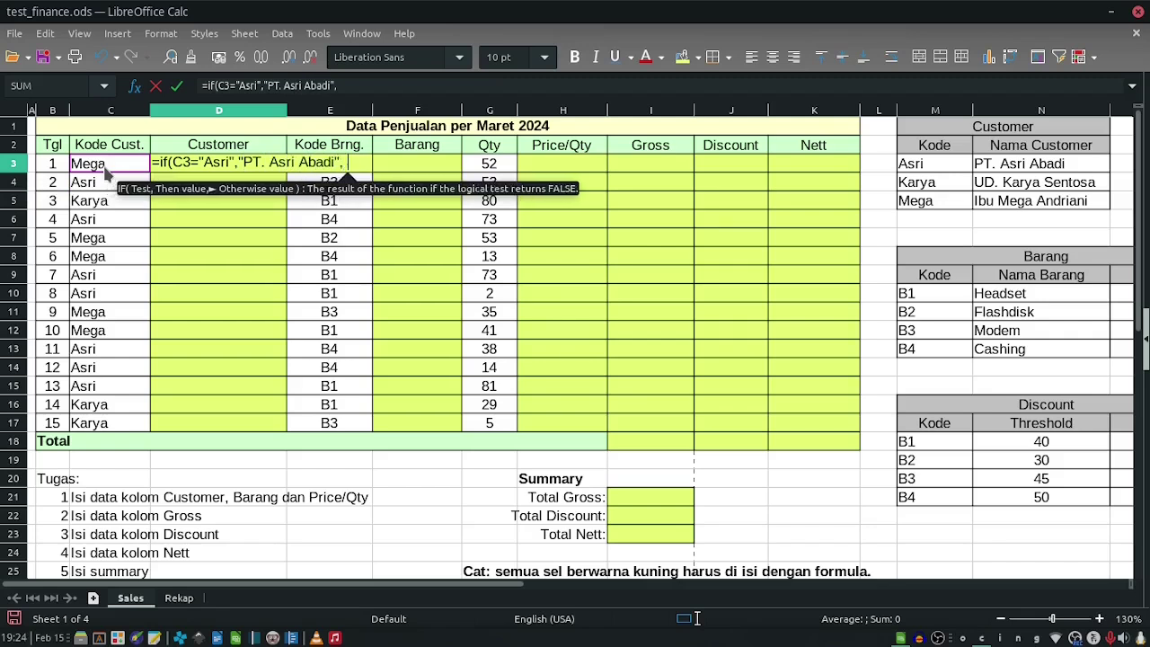
# Nest a second IF in the D3 formula that gives "UD. Karya Sentosa" when C3 equals "Karya".
pyautogui.write('if')
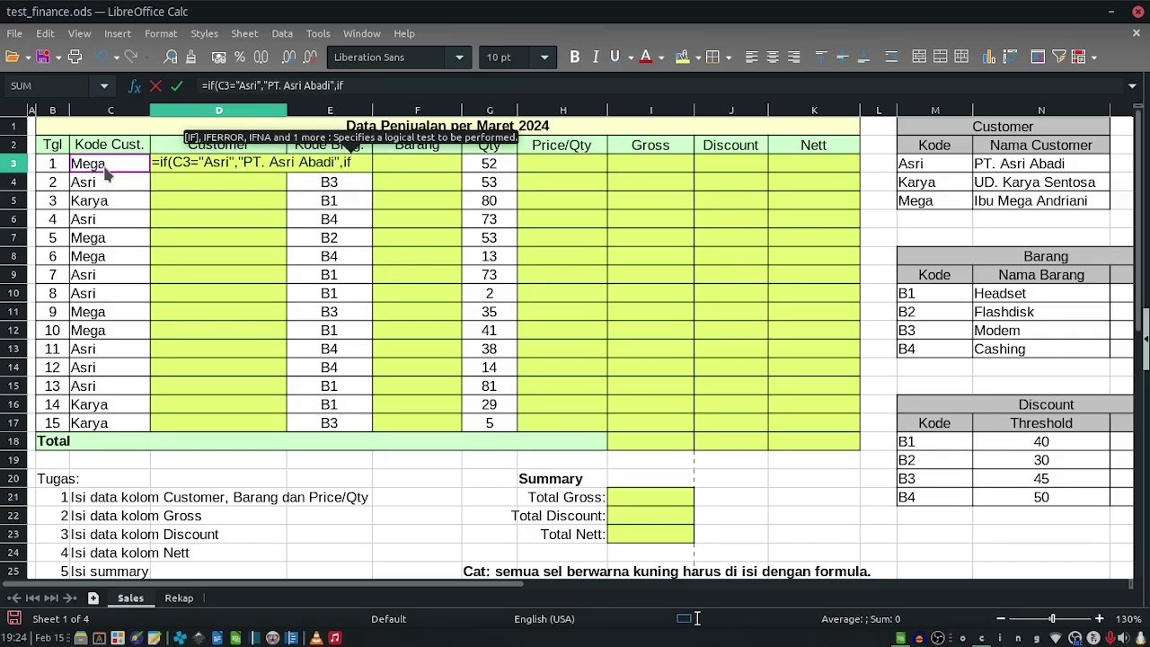
pyautogui.write('(')
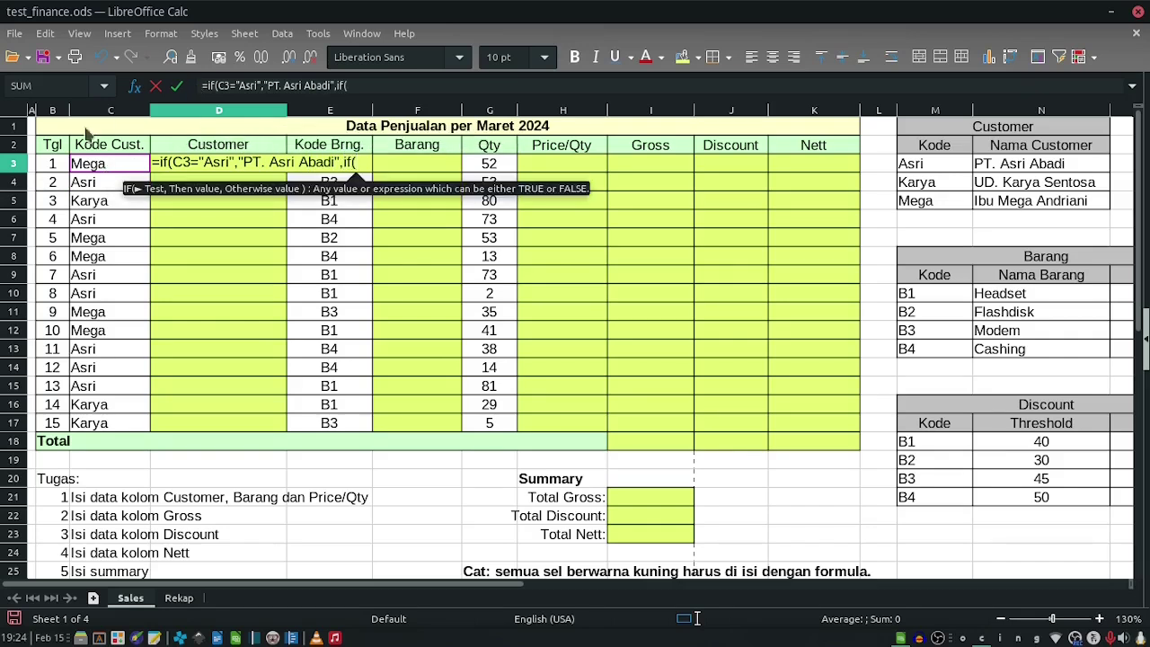
pyautogui.click(102, 169)
pyautogui.write('=')
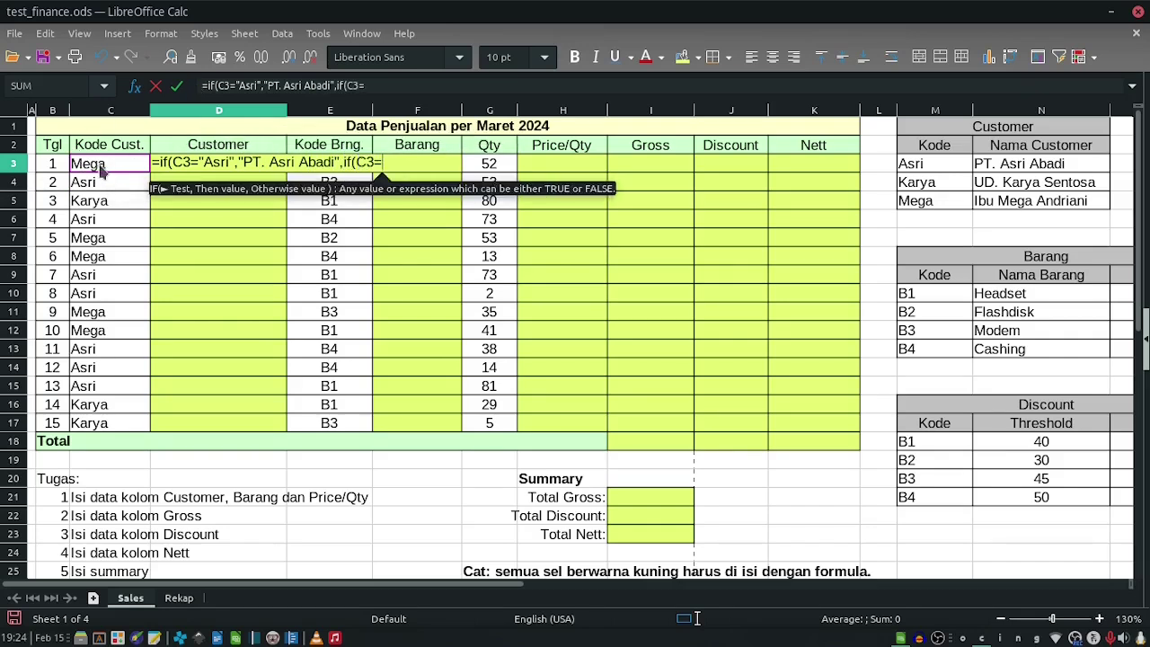
pyautogui.write('"Mega","')
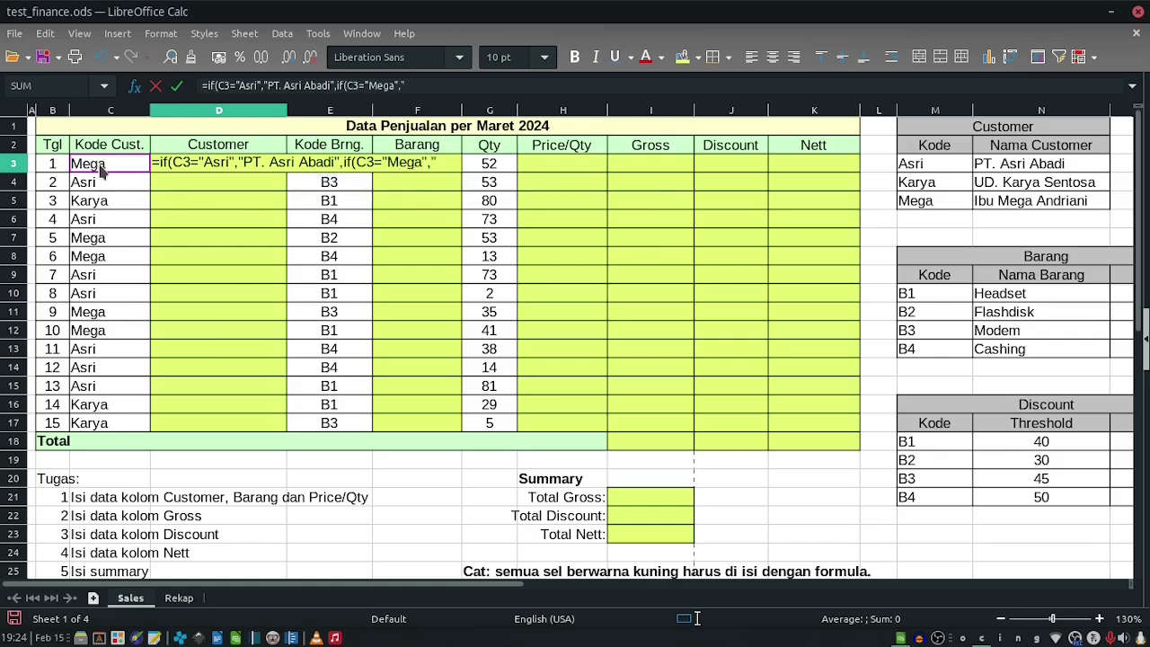
pyautogui.press('BackSpace')
pyautogui.press('BackSpace')
pyautogui.press('BackSpace')
pyautogui.press('BackSpace')
pyautogui.press('BackSpace')
pyautogui.press('BackSpace')
pyautogui.press('BackSpace')
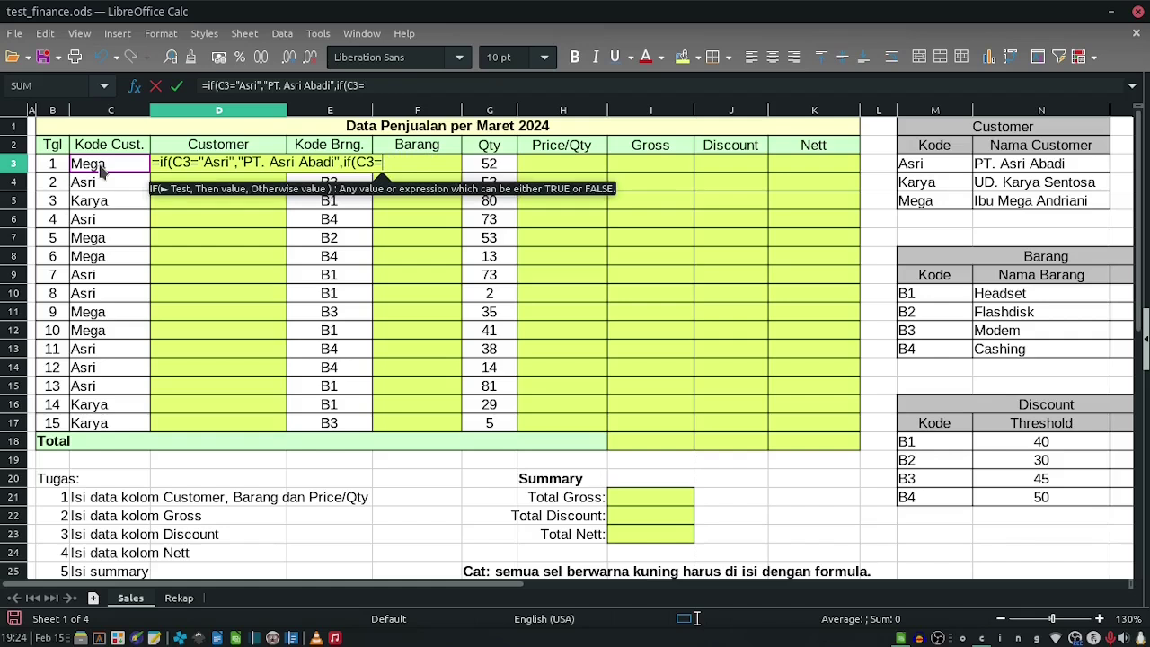
pyautogui.write('Karya",')
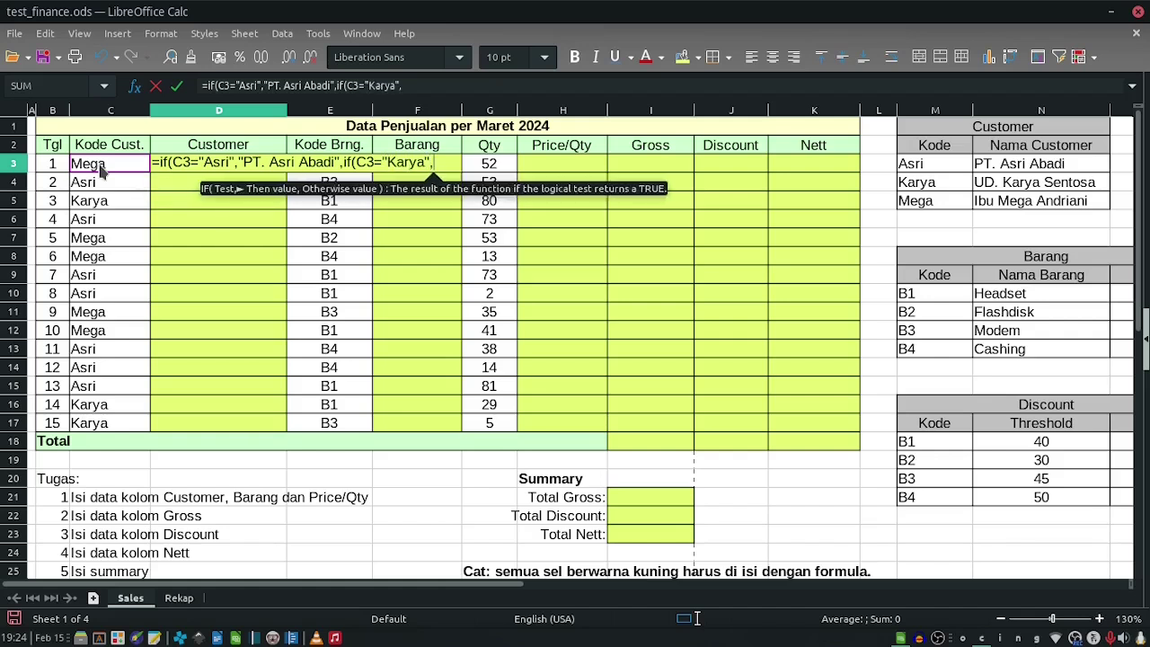
pyautogui.write('"UD. ')
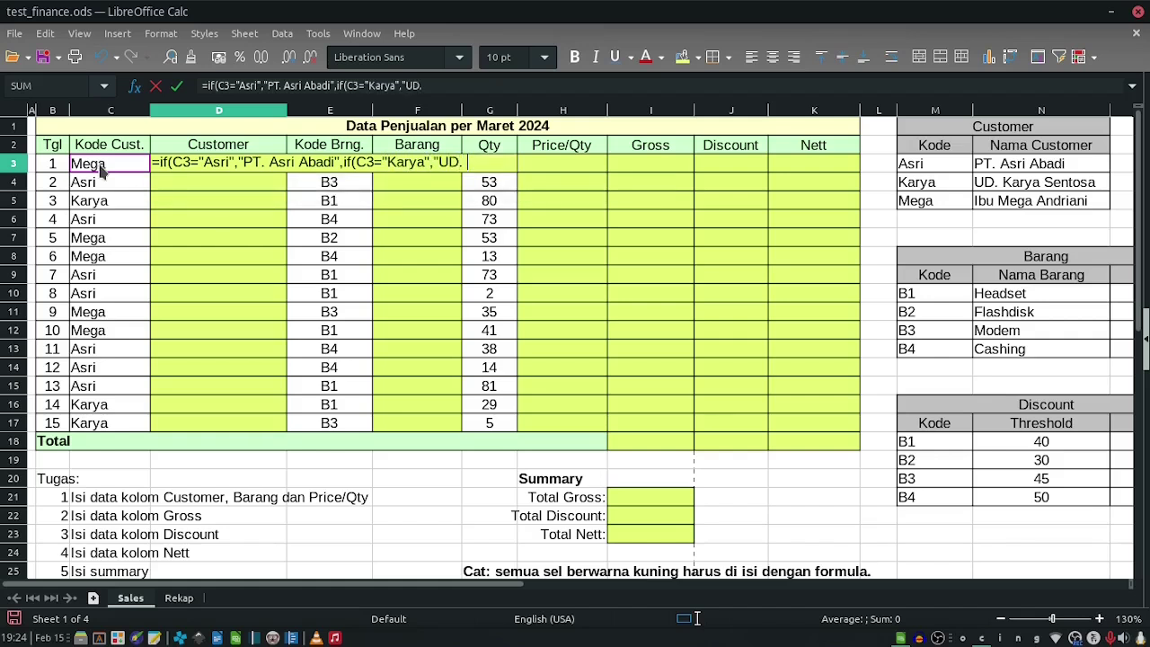
pyautogui.write('Karya')
pyautogui.write(' Sentosa')
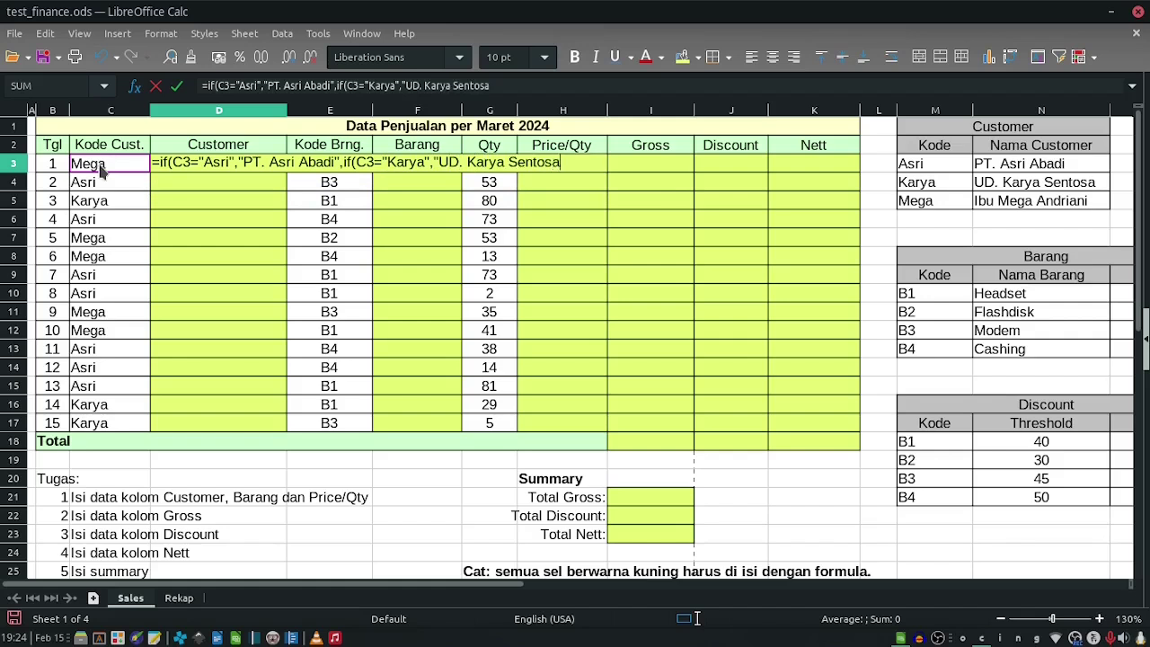
# Complete the D3 formula with the remaining customer's full name as the otherwise value and close both IFs.
pyautogui.write('","Ibu mega')
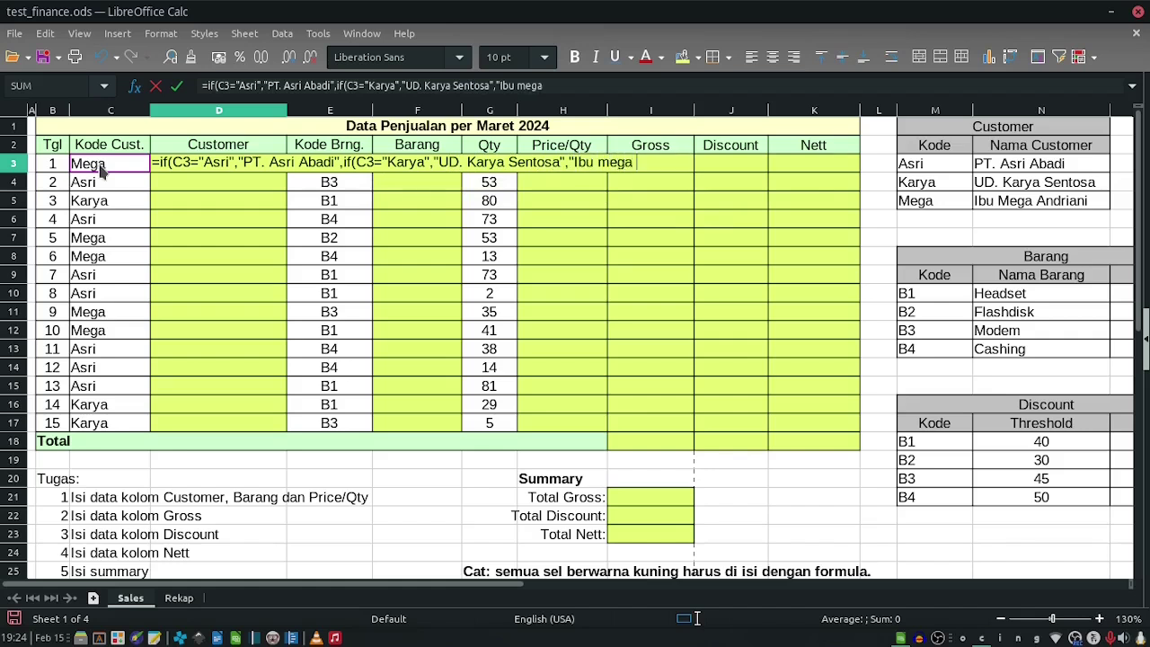
pyautogui.press('BackSpace')
pyautogui.press('BackSpace')
pyautogui.press('BackSpace')
pyautogui.press('BackSpace')
pyautogui.write('Mega Andrian')
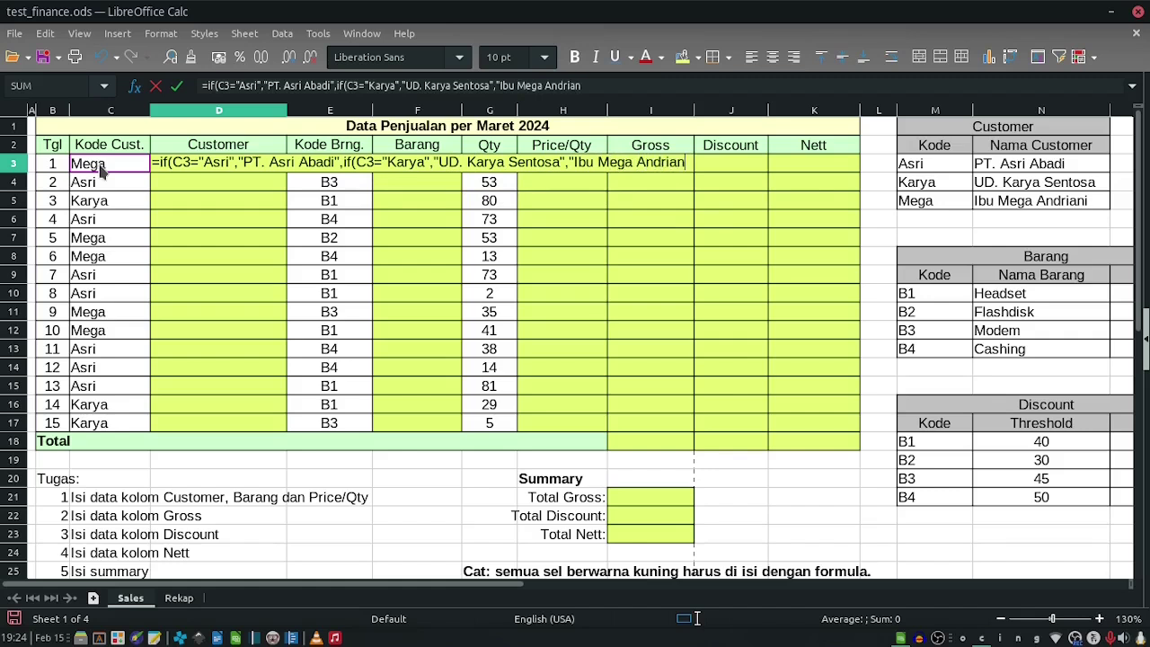
pyautogui.write('i"))')
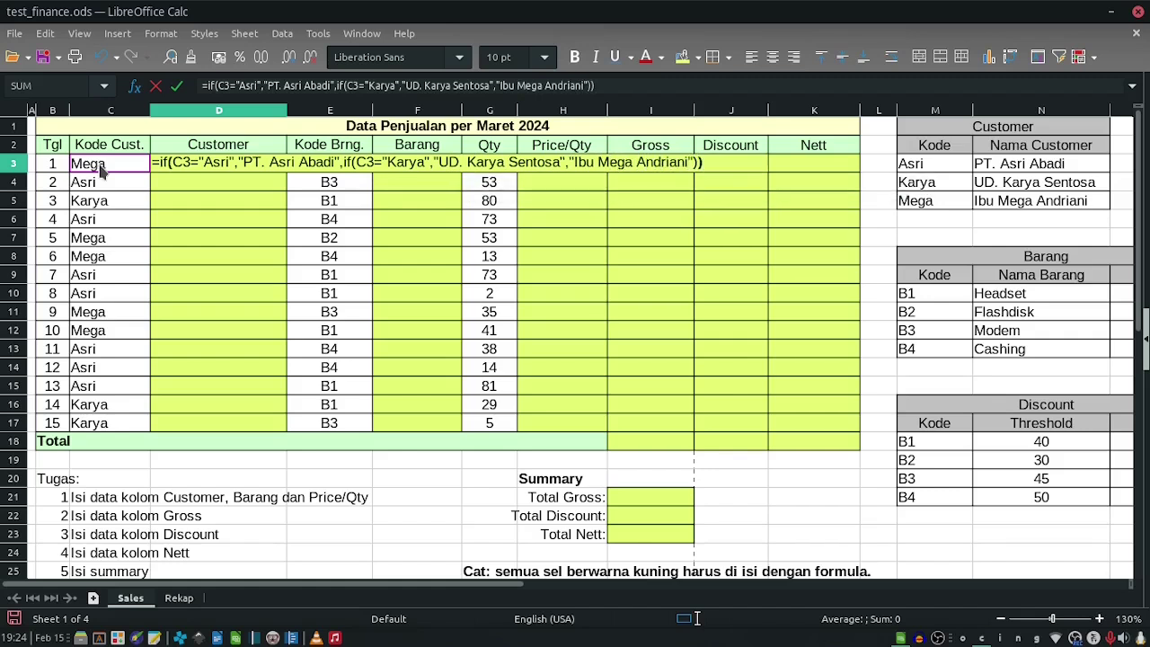
pyautogui.press('Return')
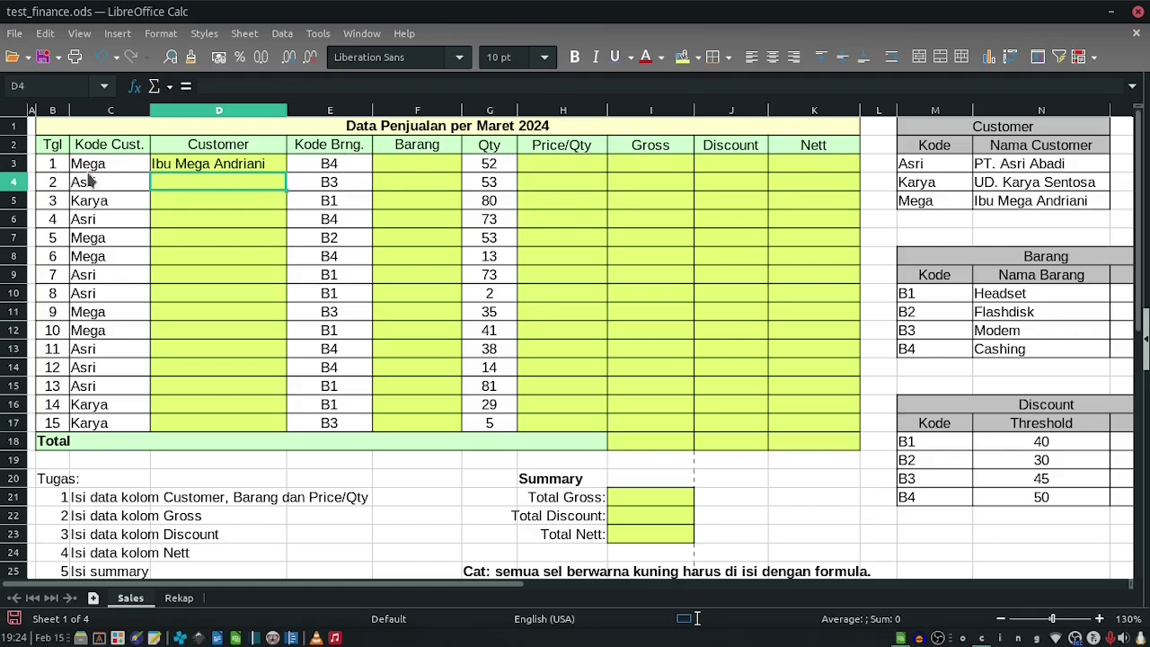
# Fill the nested IF formula from D3 down to D8 in the Customer column.
pyautogui.click(147, 170)
pyautogui.click(242, 167)
pyautogui.moveTo(285, 173); pyautogui.dragTo(289, 262)
pyautogui.click(216, 265)
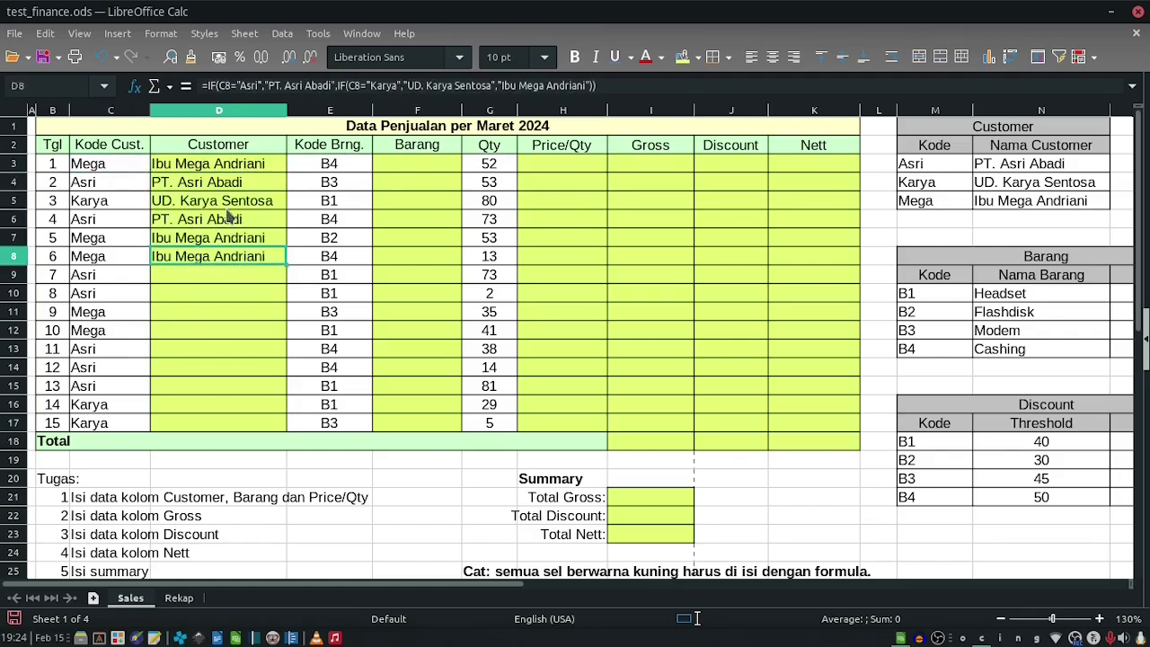
pyautogui.click(184, 171)
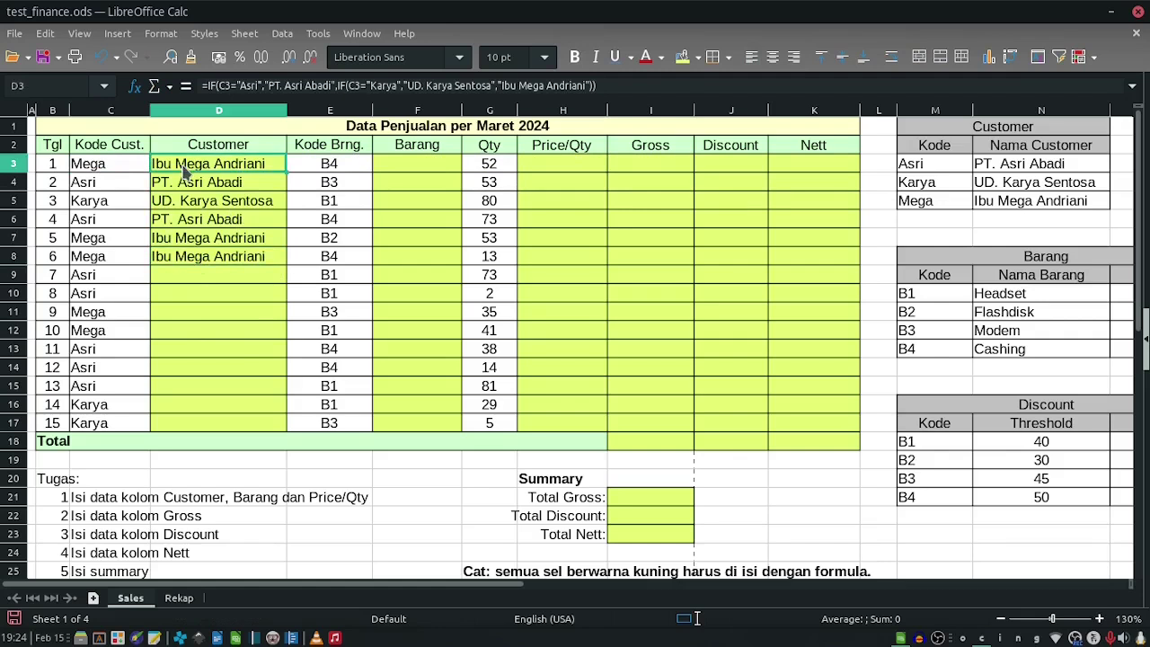
pyautogui.write('=ifs')
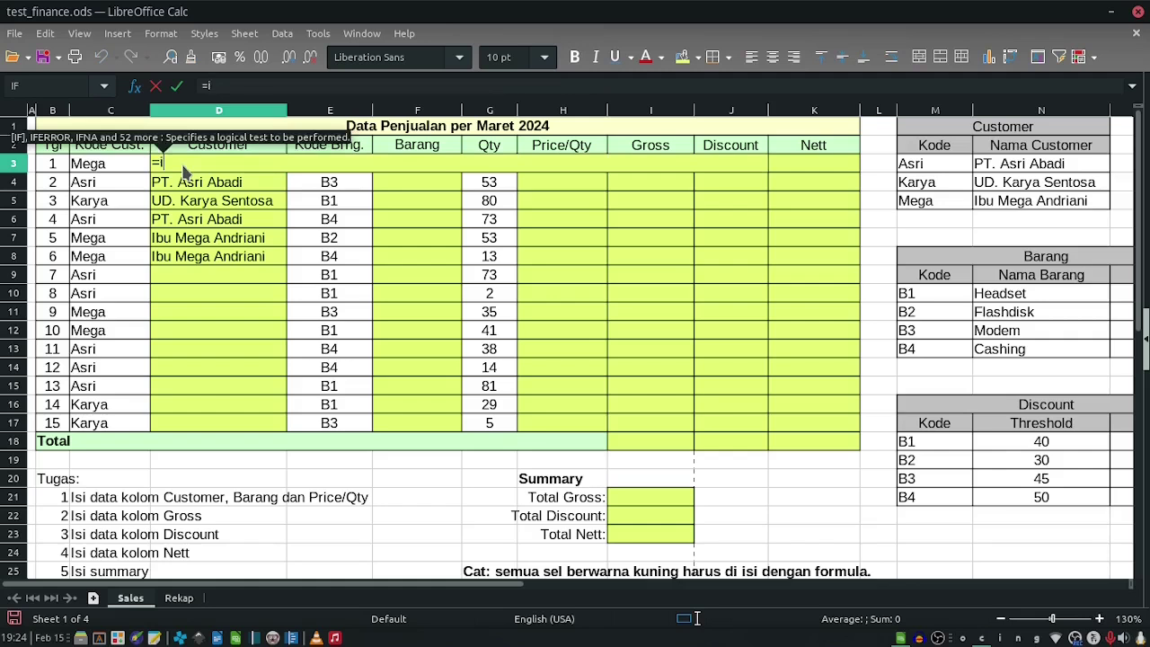
pyautogui.press('BackSpace')
pyautogui.press('BackSpace')
pyautogui.press('BackSpace')
pyautogui.write('swit')
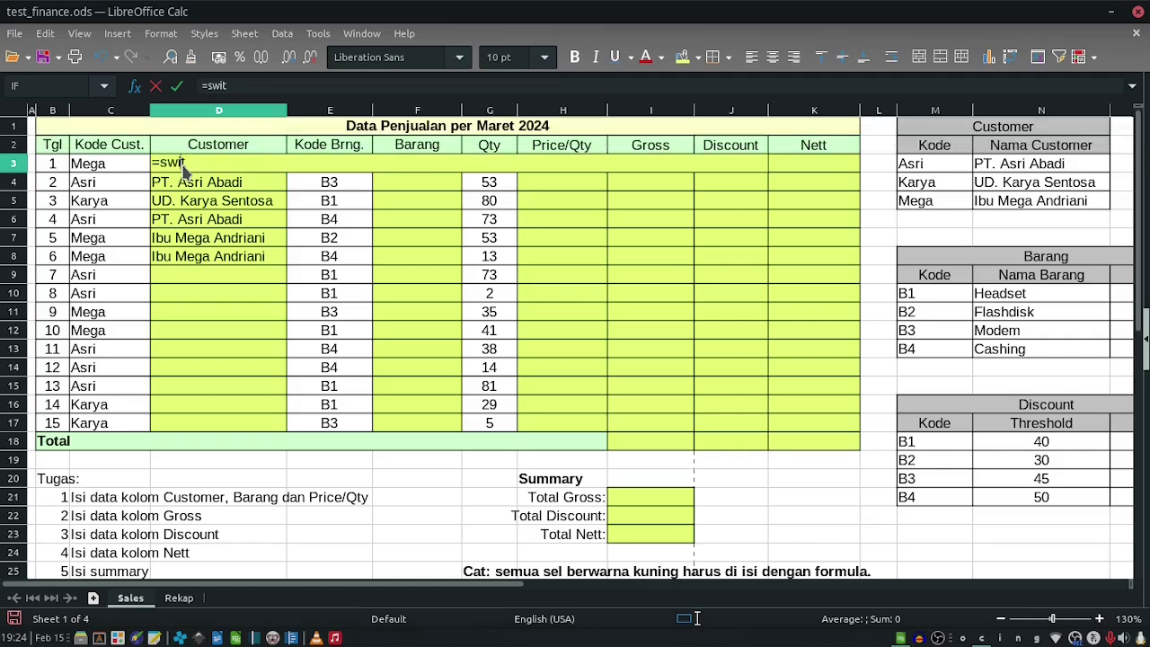
pyautogui.press('Escape')
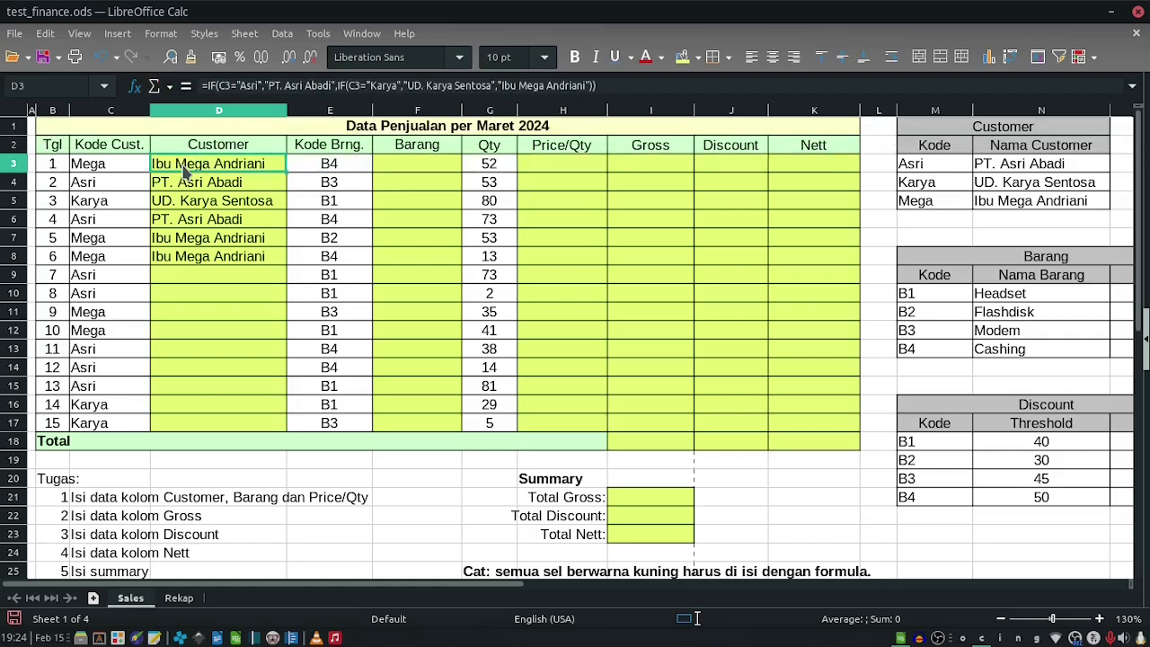
# Clear the trial formulas from cells D3:D8 in the Customer column.
pyautogui.hotkey('shift', 'Down')
pyautogui.hotkey('shift', 'Down')
pyautogui.hotkey('shift', 'Down')
pyautogui.hotkey('shift', 'Down')
pyautogui.hotkey('shift', 'Down')
pyautogui.press('Delete')
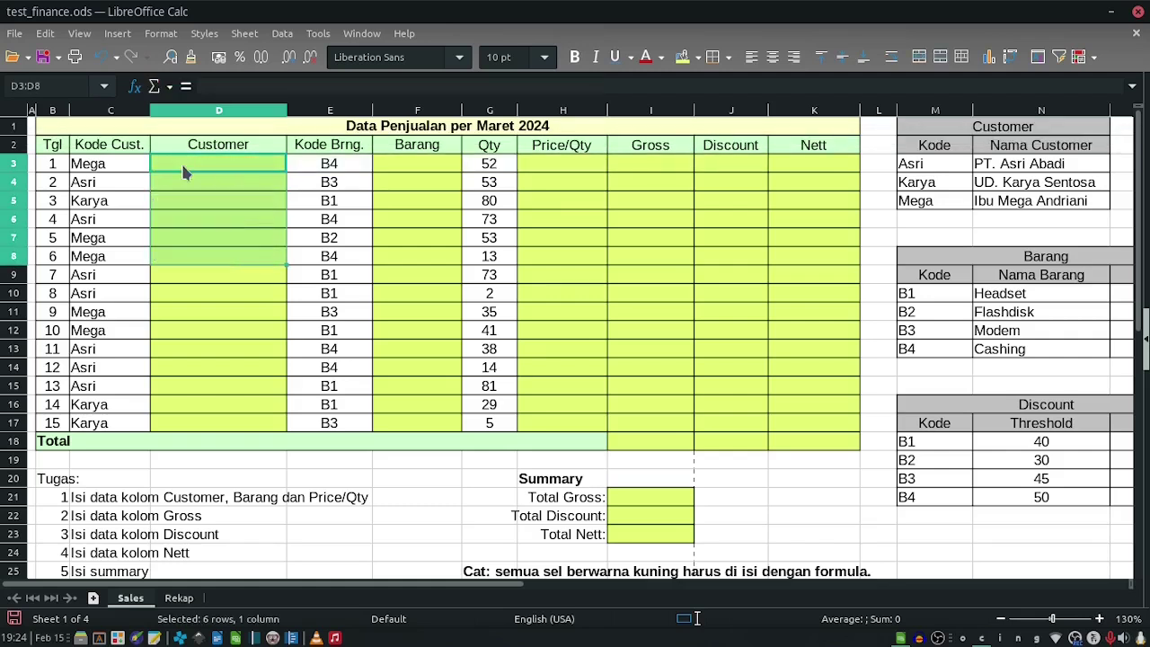
pyautogui.click(423, 201)
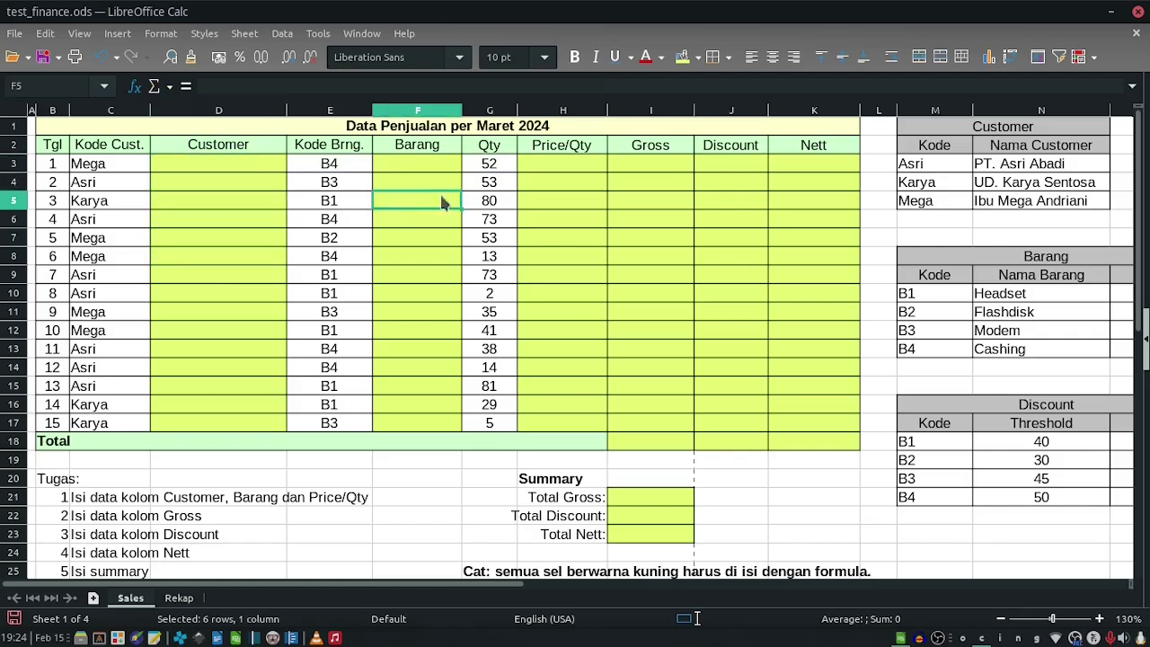
pyautogui.click(557, 162)
pyautogui.click(219, 197)
pyautogui.click(218, 166)
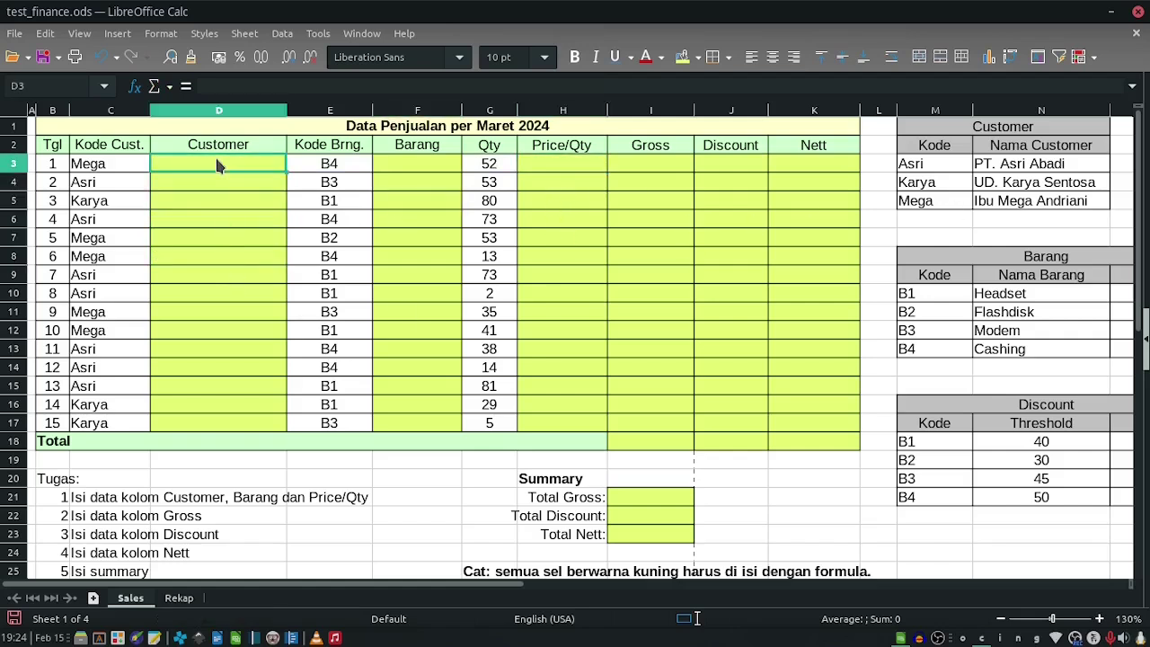
pyautogui.write('=vlo')
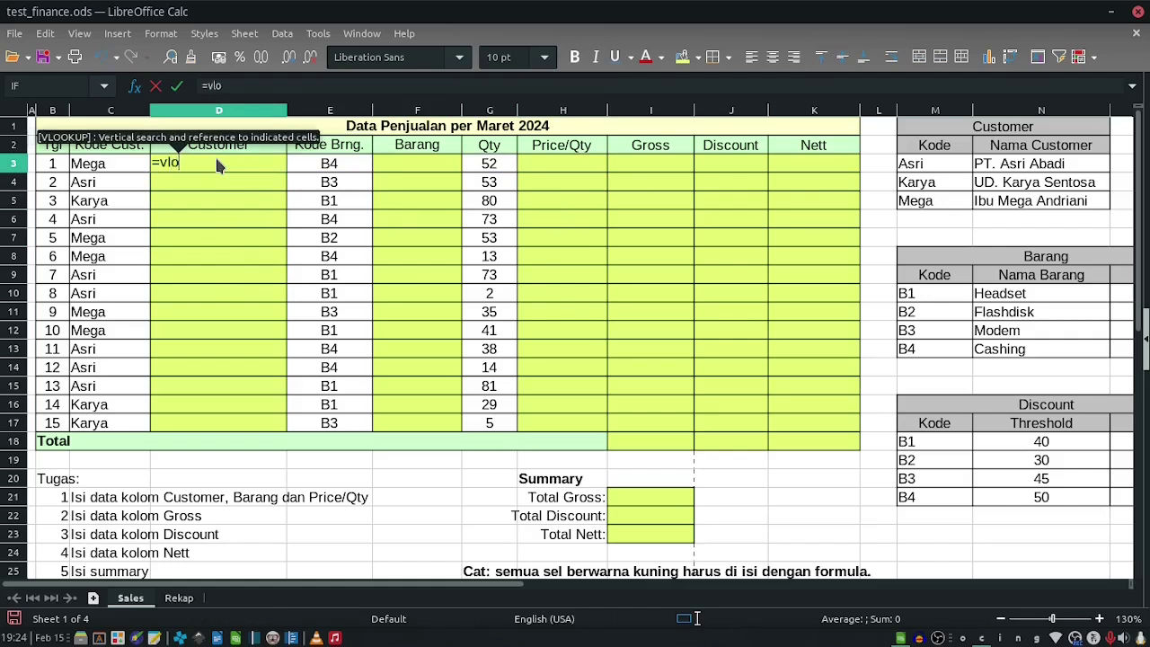
pyautogui.press('BackSpace')
pyautogui.press('BackSpace')
pyautogui.write('vl')
pyautogui.press('Escape')
pyautogui.press('Escape')
pyautogui.click(942, 169)
pyautogui.moveTo(945, 178); pyautogui.dragTo(1061, 201)
# Start a VLOOKUP in D3 with C3 as the search criterion and the absolute range $M$3:$N$5 as the array.
pyautogui.click(226, 173)
pyautogui.write('=vlookup(')
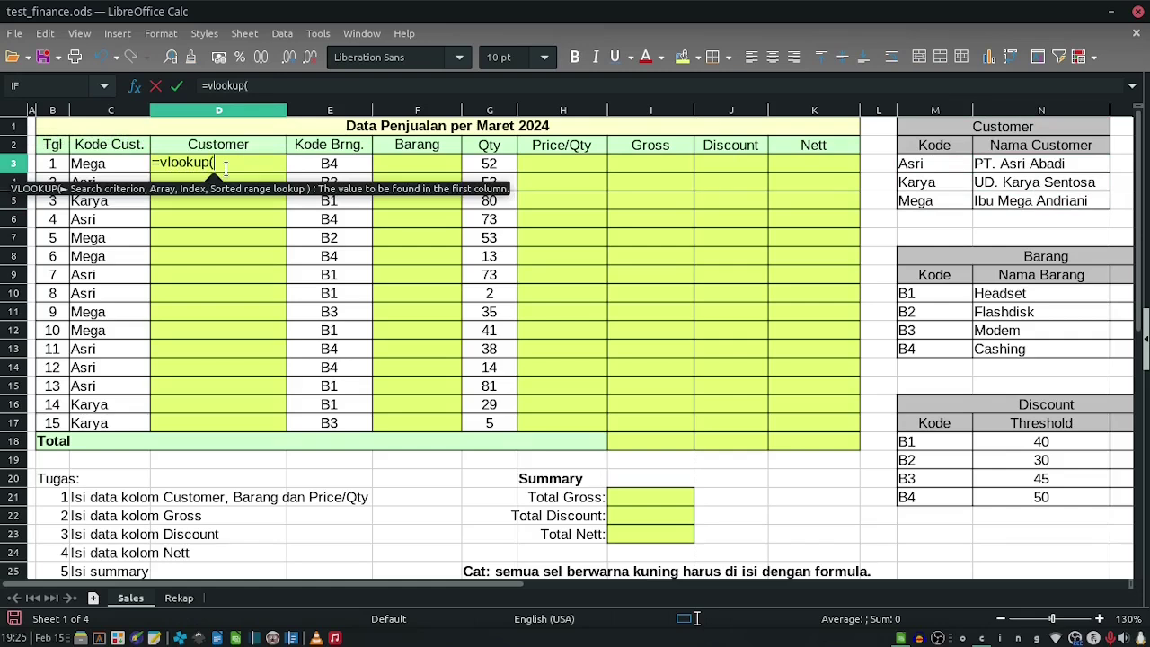
pyautogui.click(97, 168)
pyautogui.write(',')
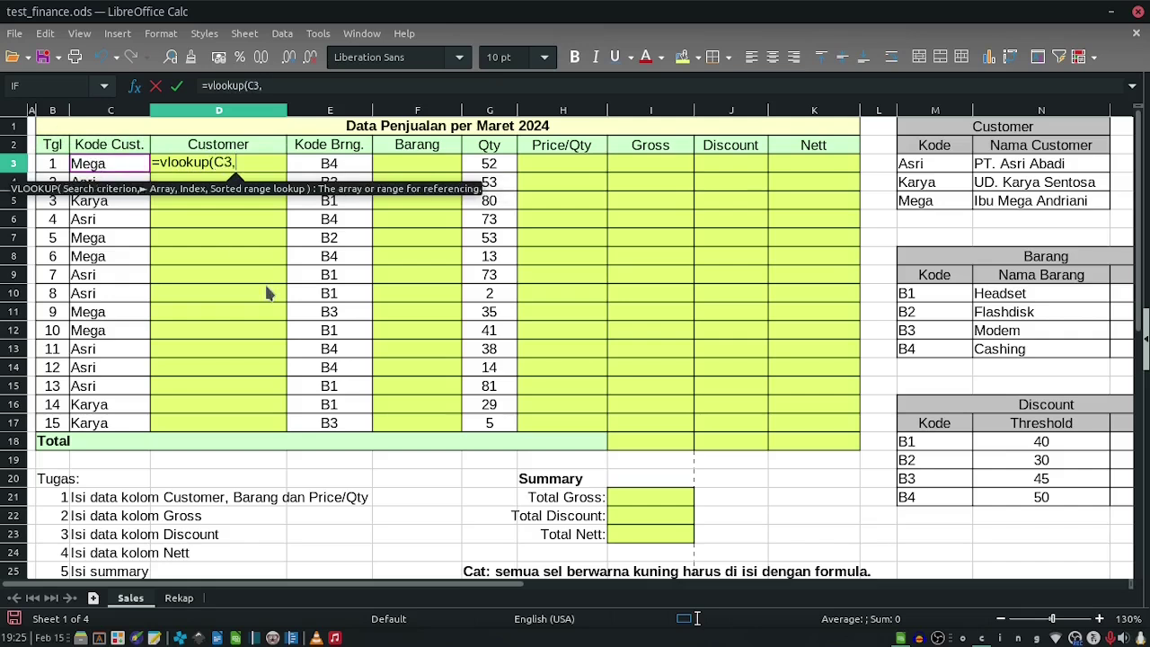
pyautogui.moveTo(945, 171); pyautogui.dragTo(1056, 206)
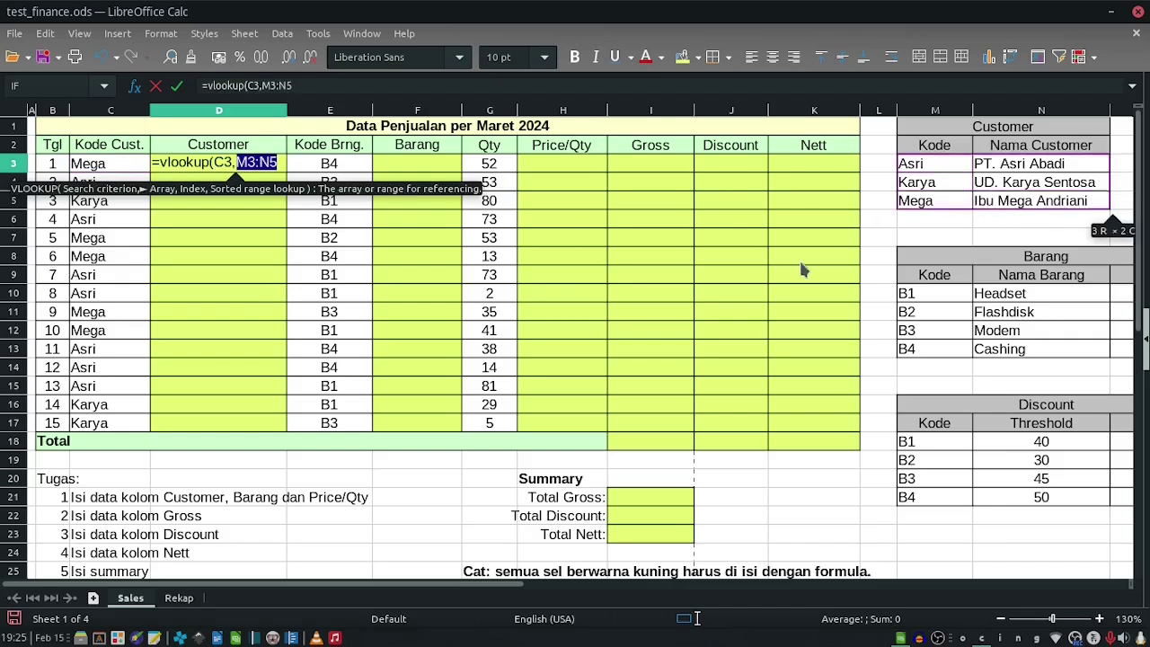
pyautogui.hotkey('shift', 'F4')
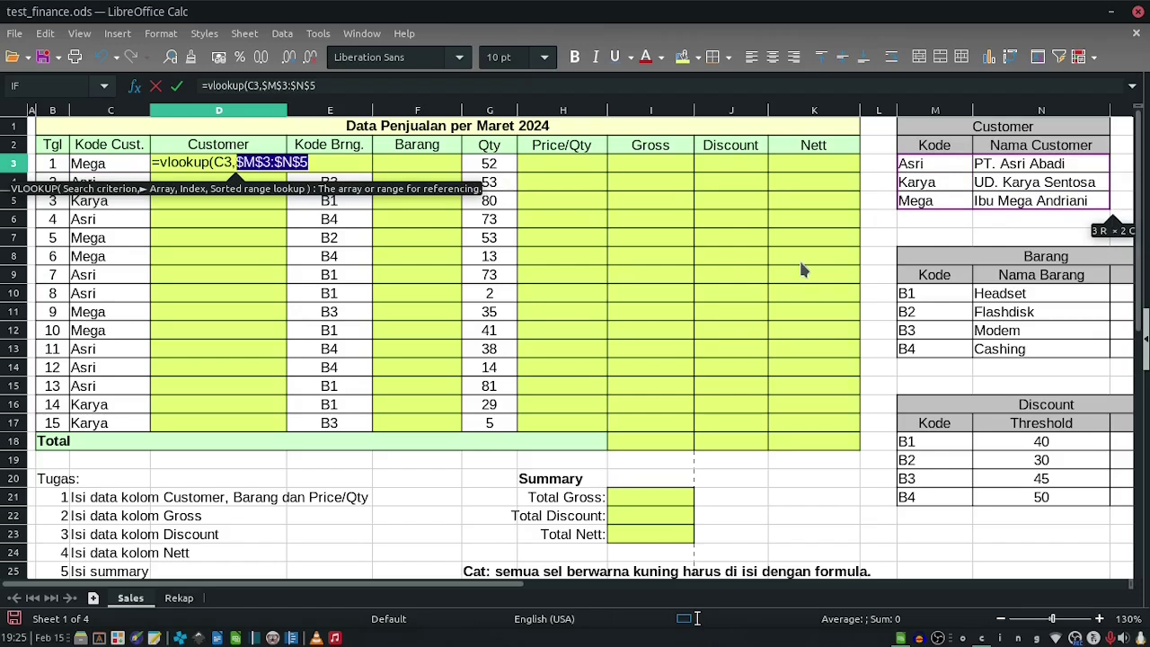
# Complete the D3 VLOOKUP with column index 2 and FALSE for an exact match.
pyautogui.click(244, 163)
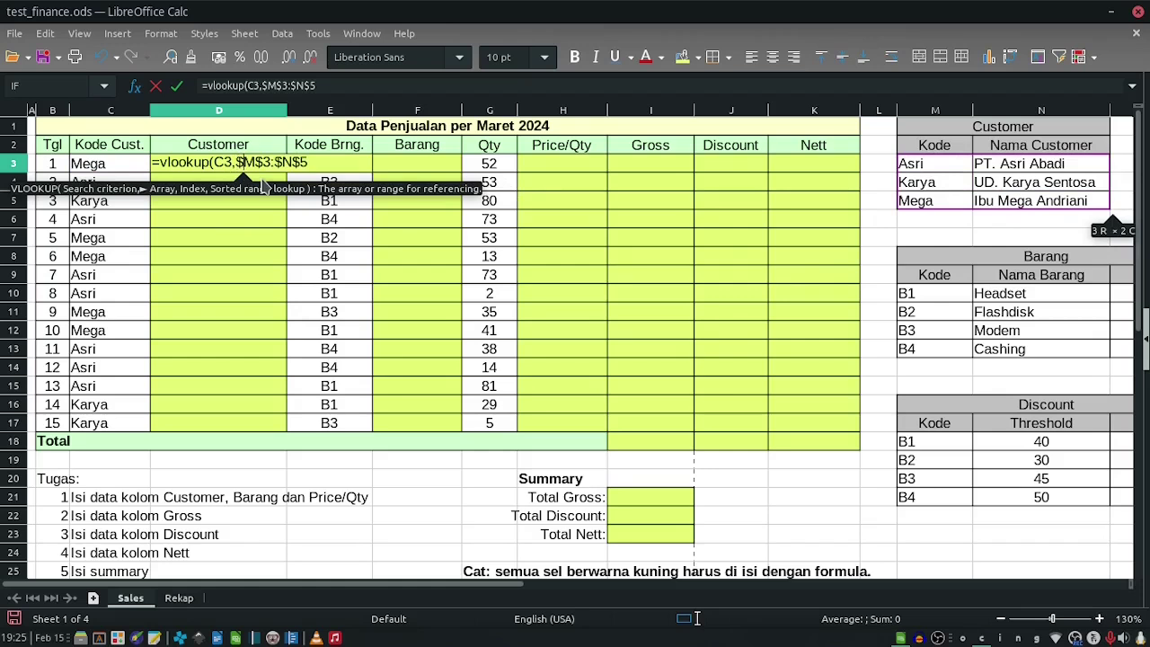
pyautogui.click(313, 163)
pyautogui.write(',')
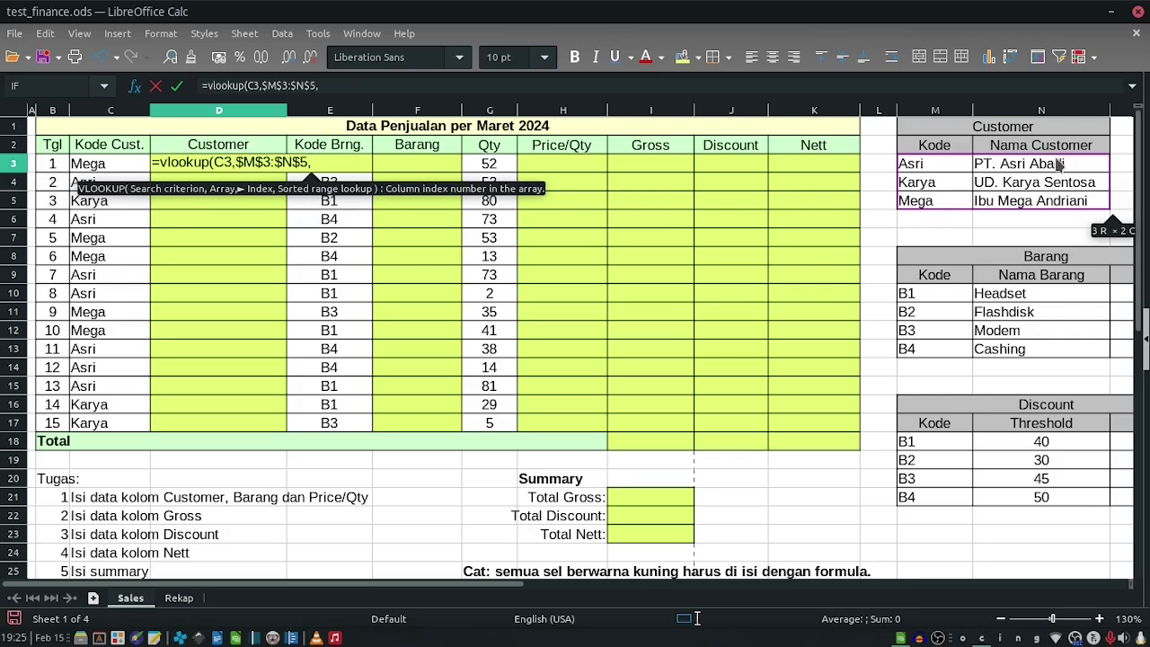
pyautogui.write('2,false')
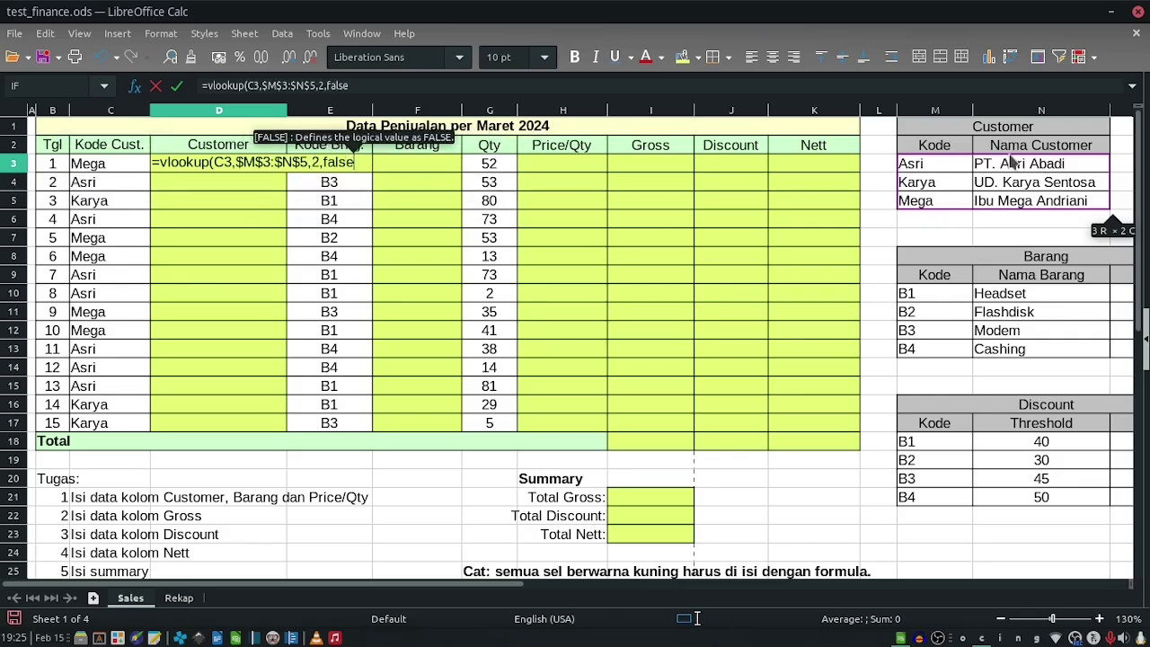
pyautogui.write(')')
pyautogui.press('Return')
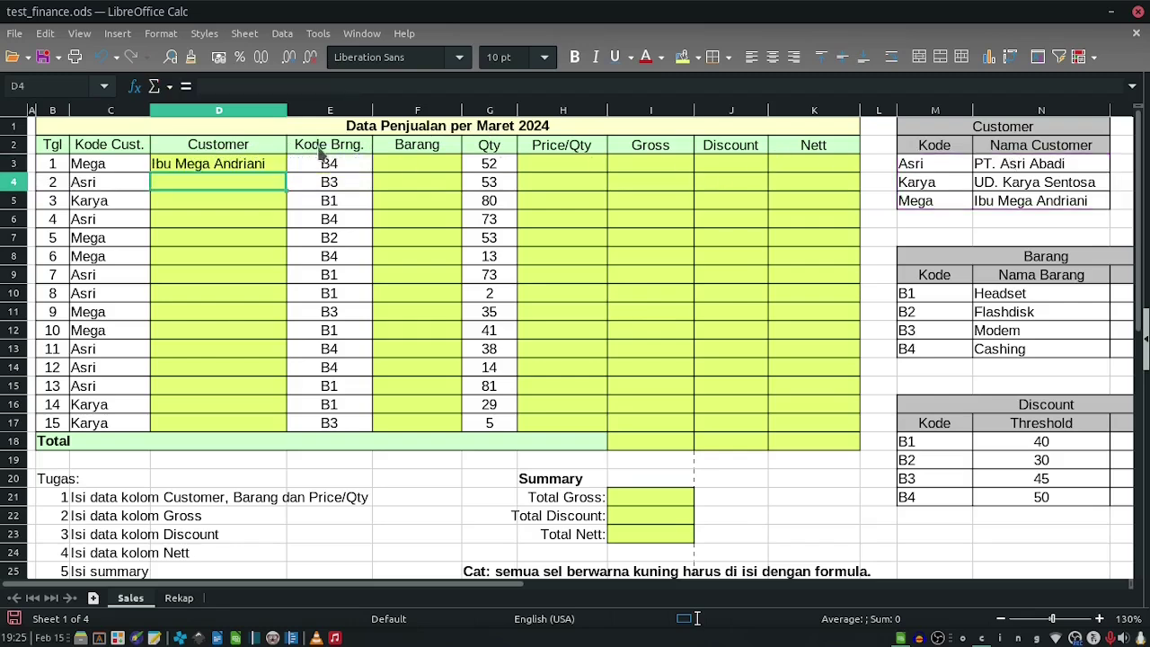
# Fill the D3 lookup formula down to D17 in the Customer column and save the workbook.
pyautogui.click(282, 163)
pyautogui.moveTo(288, 174); pyautogui.dragTo(292, 427)
pyautogui.click(229, 330)
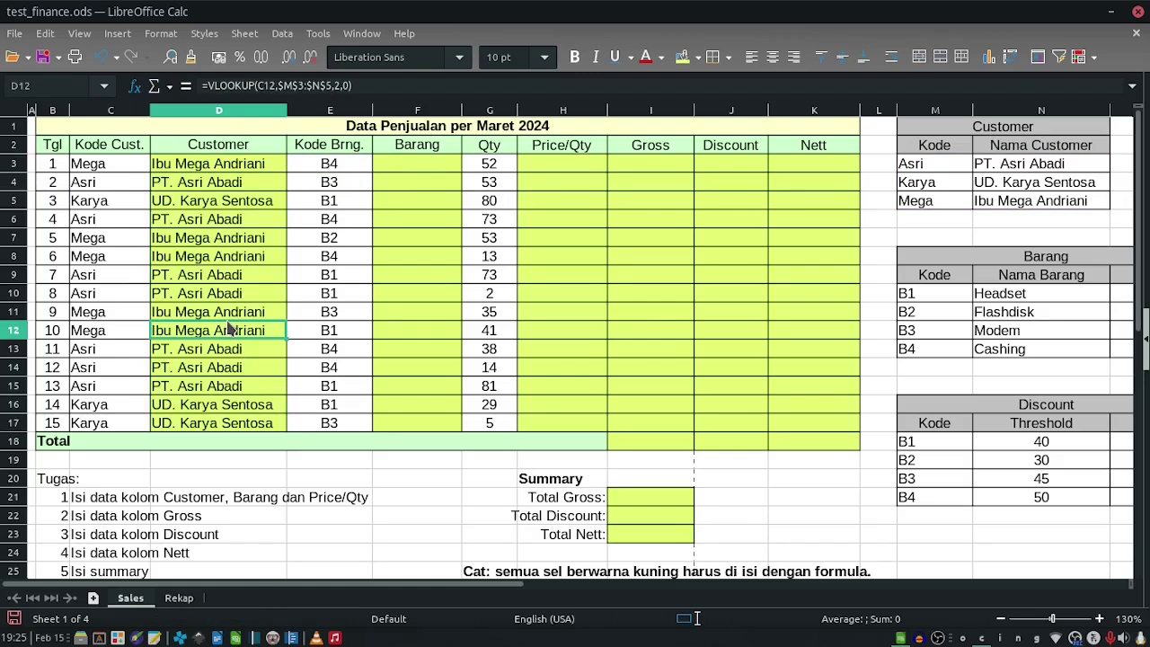
pyautogui.click(41, 57)
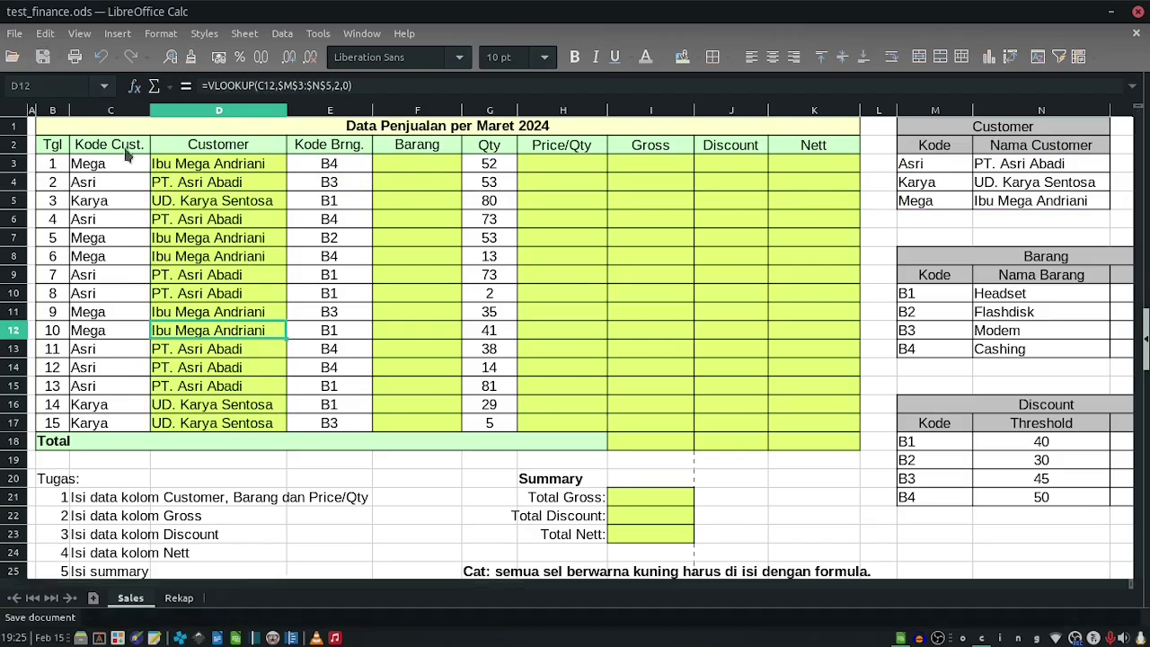
# Enter a VLOOKUP in F3 that searches for E3 in $M$10:$N$13 and returns column 2 with FALSE for an exact match.
pyautogui.click(417, 169)
pyautogui.write('=v')
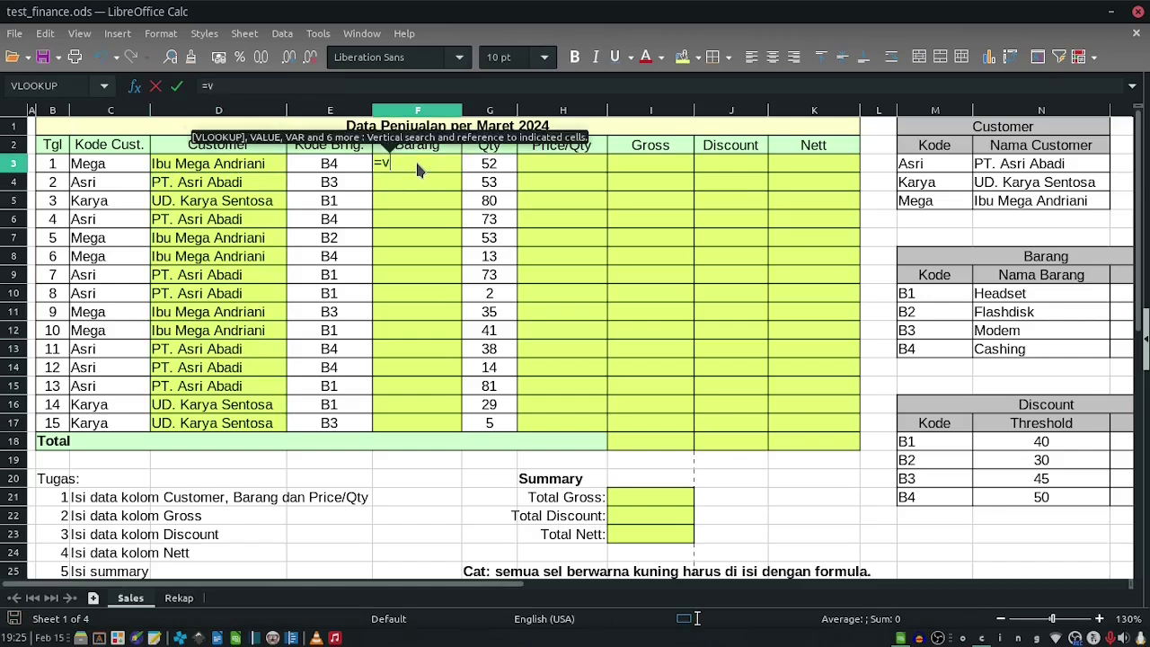
pyautogui.write('lookup(')
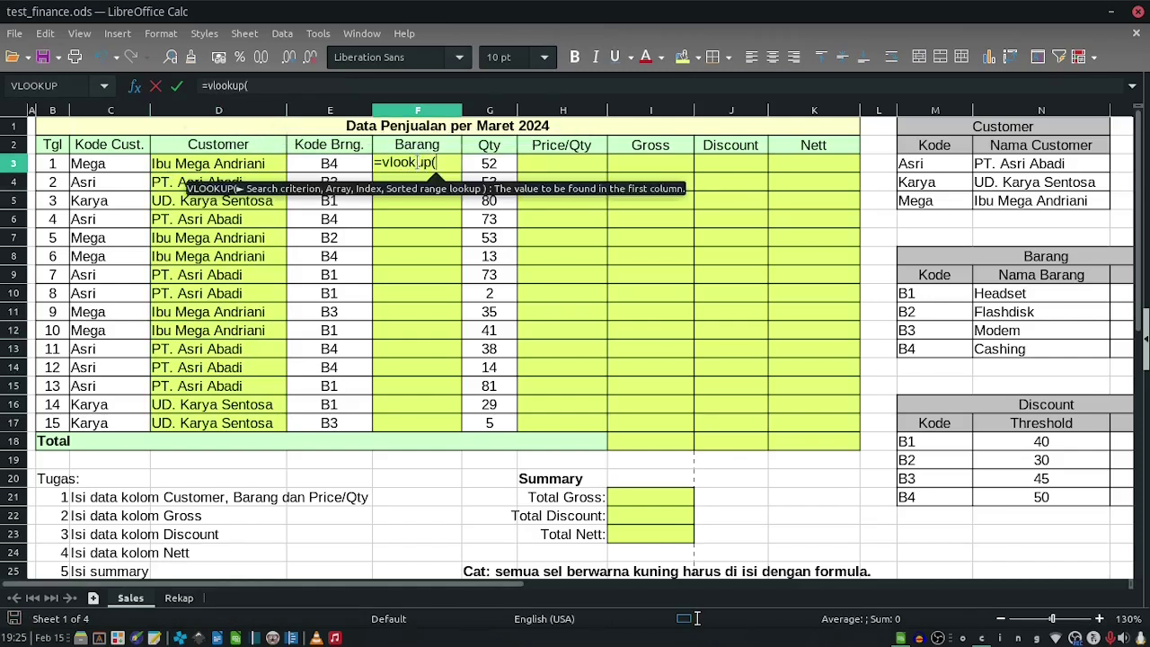
pyautogui.click(325, 169)
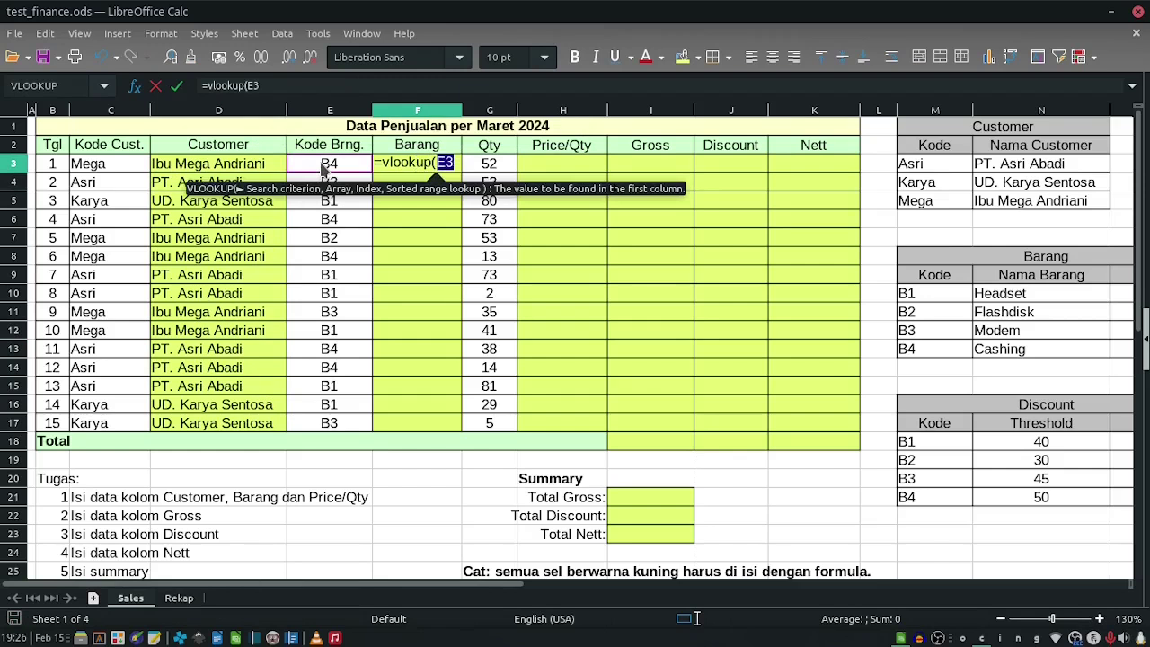
pyautogui.write(',')
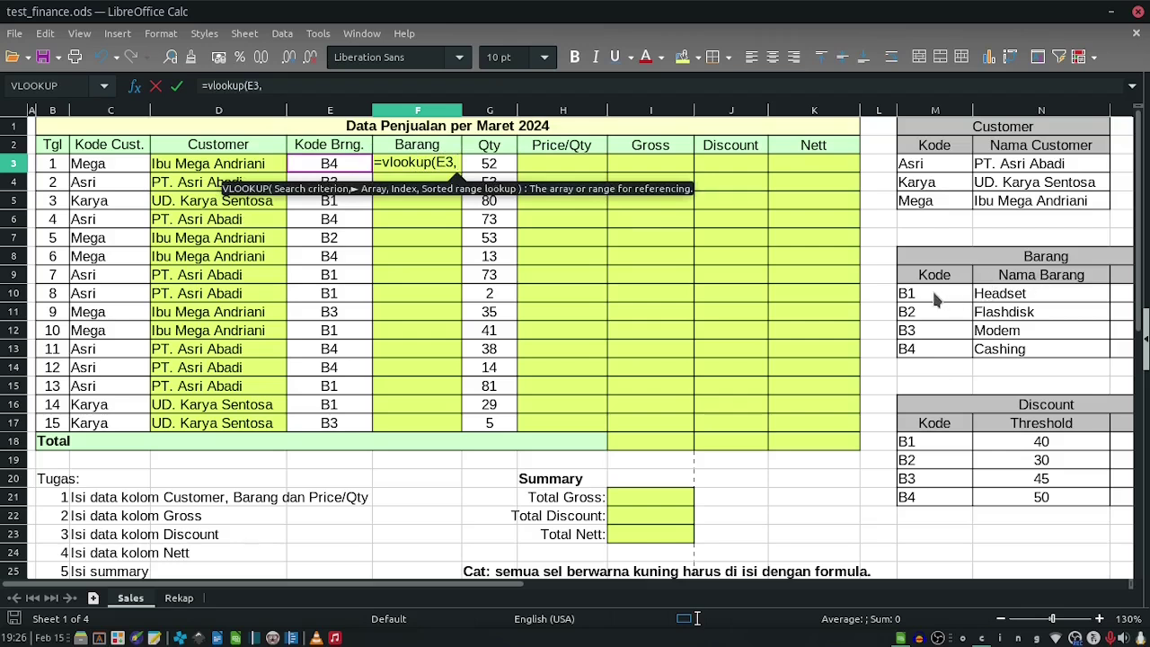
pyautogui.moveTo(930, 297); pyautogui.dragTo(1043, 358)
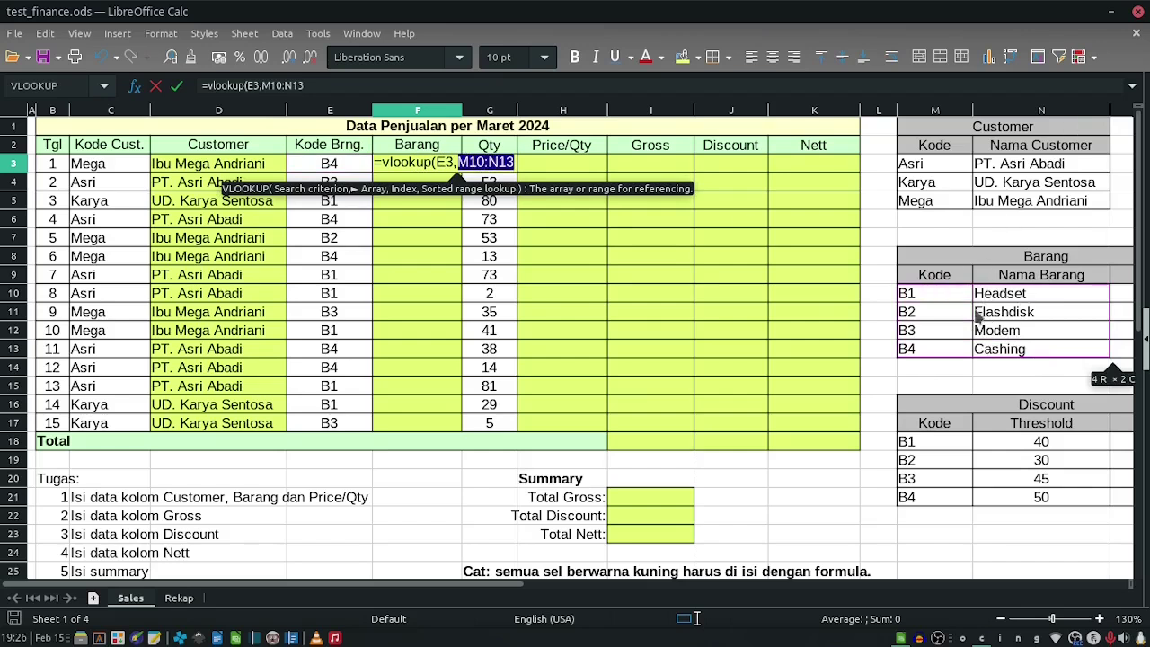
pyautogui.press('F4')
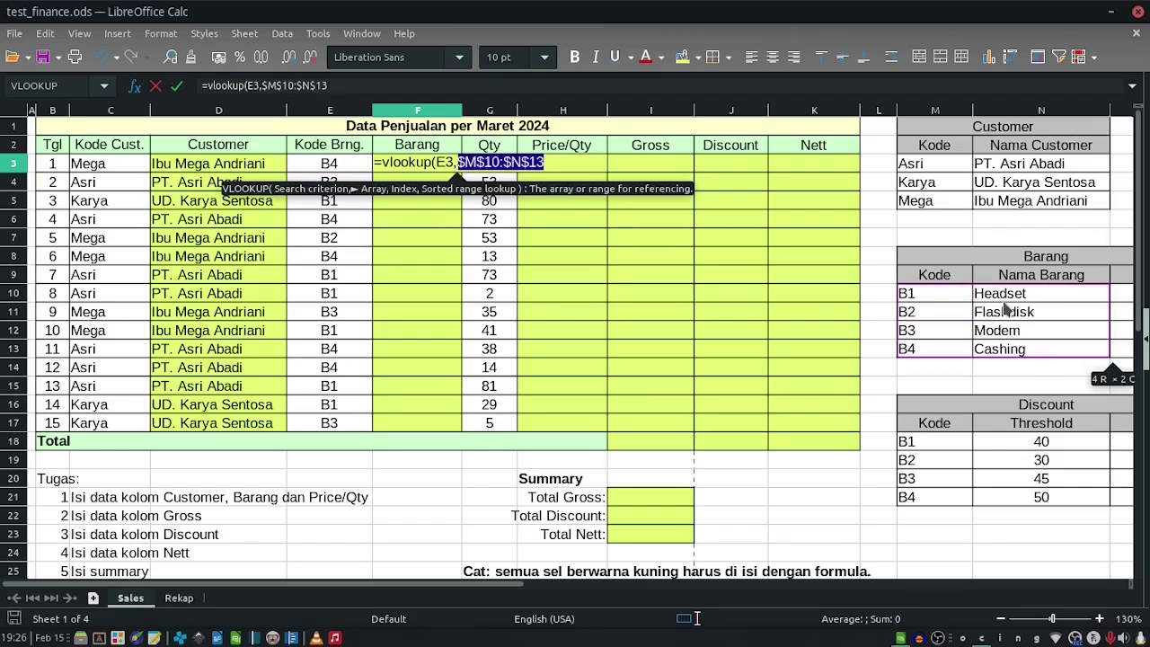
pyautogui.write(',2,false)')
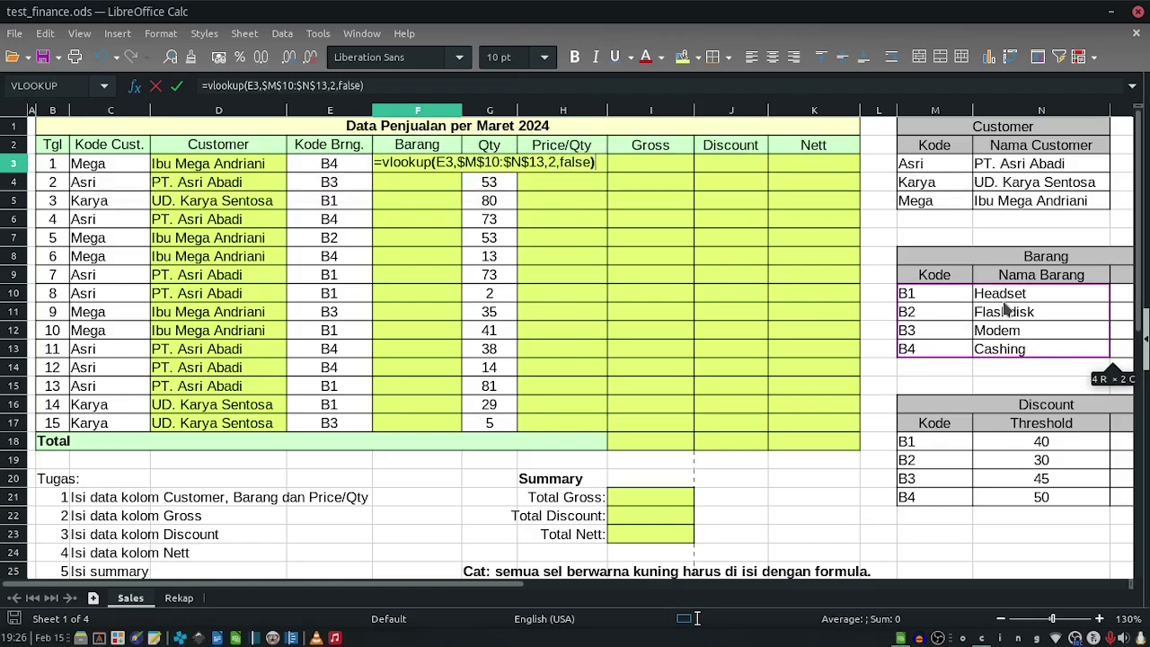
pyautogui.press('Return')
# Fill the F3 lookup formula down to F17 in the Barang column.
pyautogui.click(427, 160)
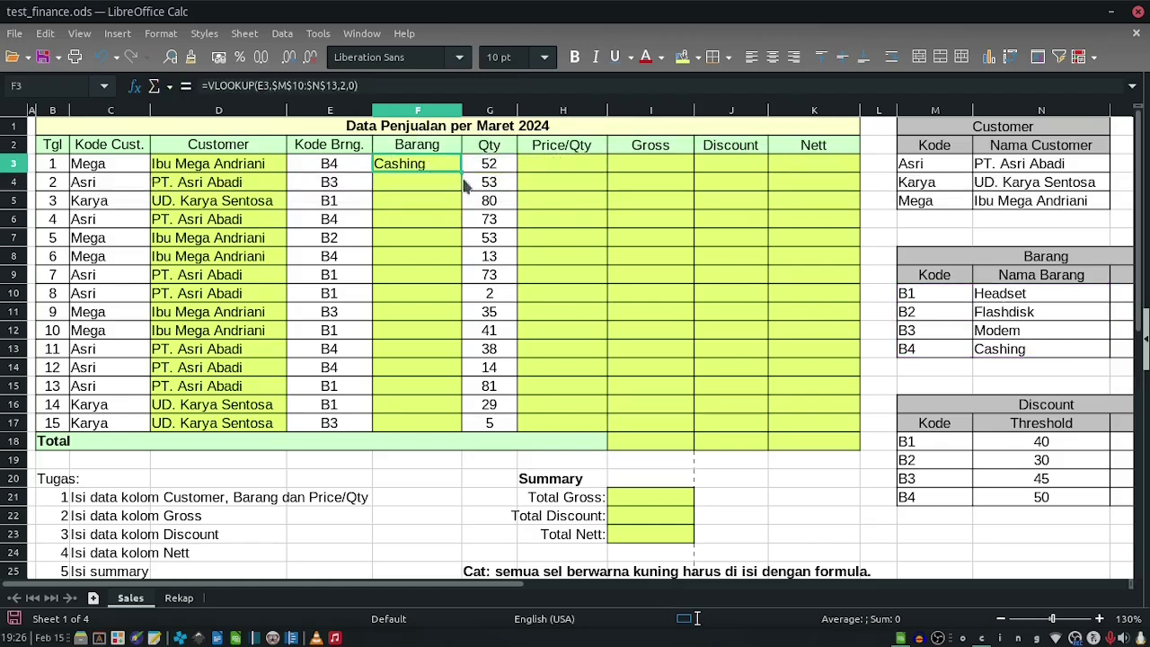
pyautogui.moveTo(461, 174); pyautogui.dragTo(464, 435)
pyautogui.click(417, 270)
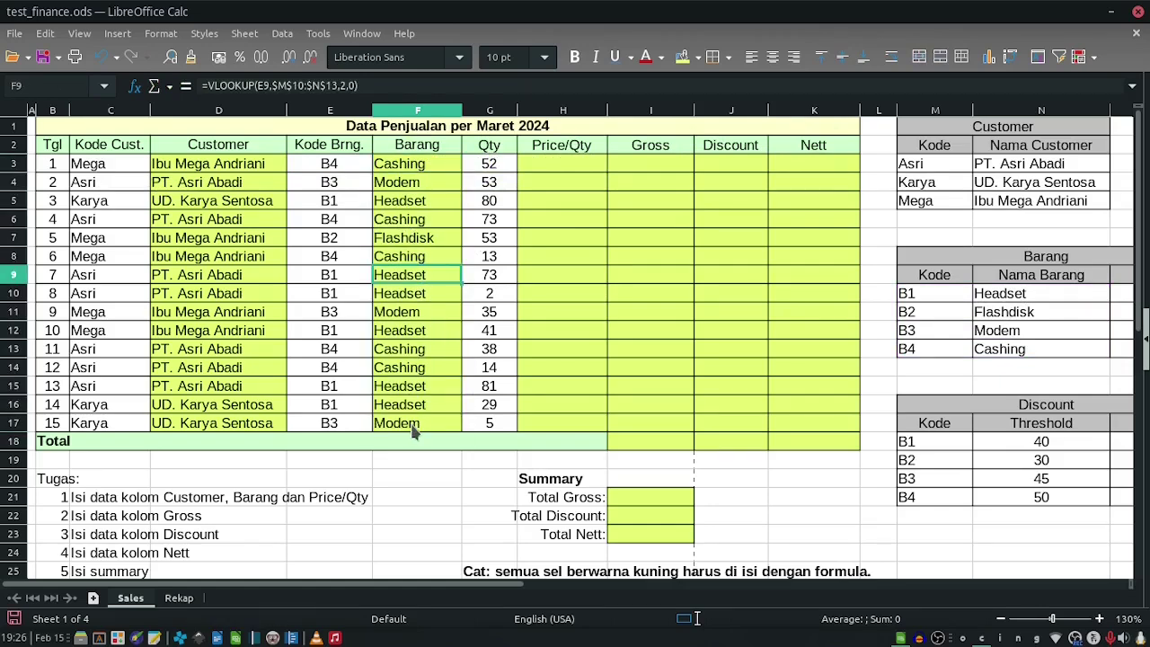
pyautogui.click(417, 388)
# Start a VLOOKUP in H3 of the Price/Qty column with item code E3 as the search criterion.
pyautogui.click(548, 167)
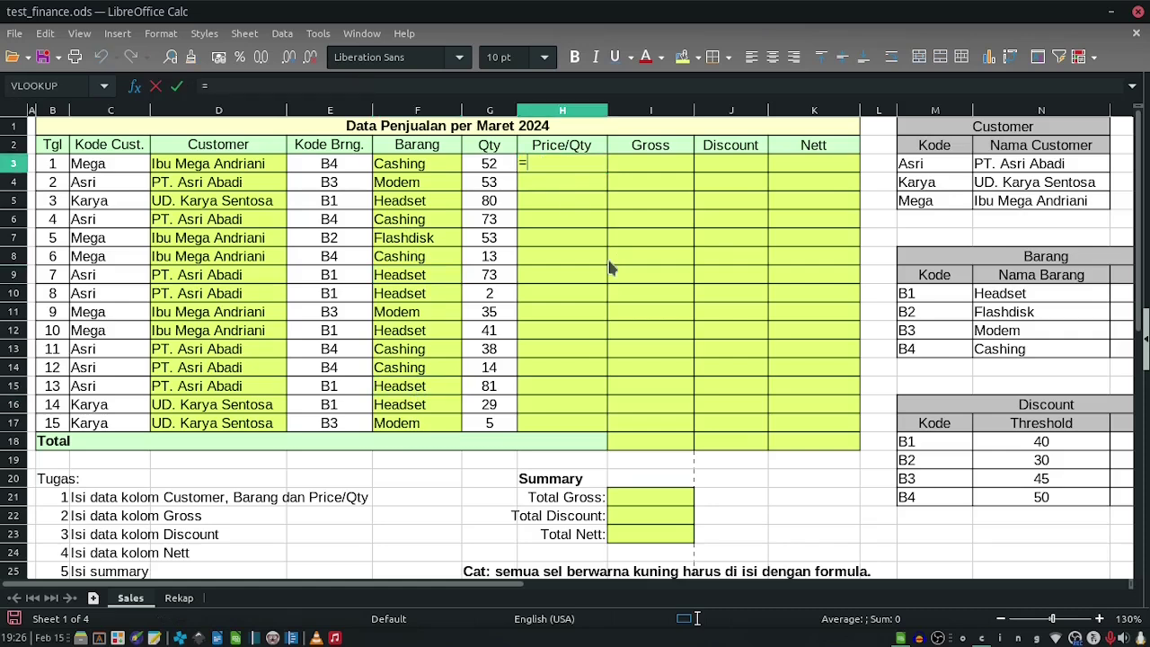
pyautogui.moveTo(505, 586); pyautogui.dragTo(662, 599)
pyautogui.moveTo(825, 289); pyautogui.dragTo(887, 286)
pyautogui.click(891, 279)
pyautogui.click(284, 160)
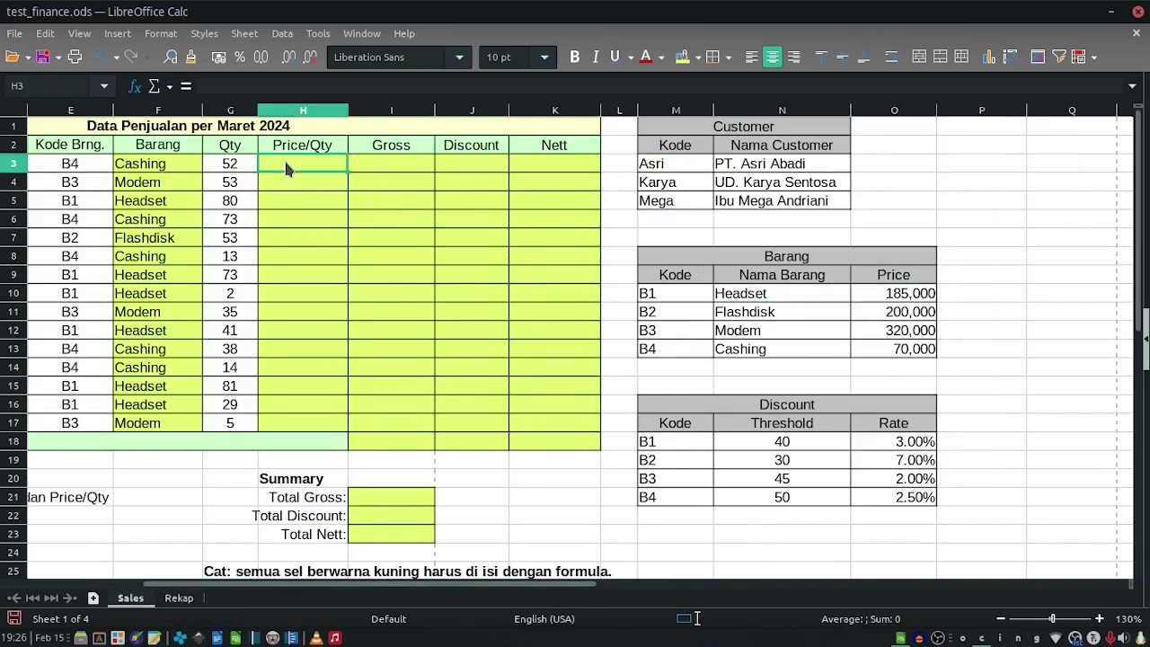
pyautogui.write('=vlooo')
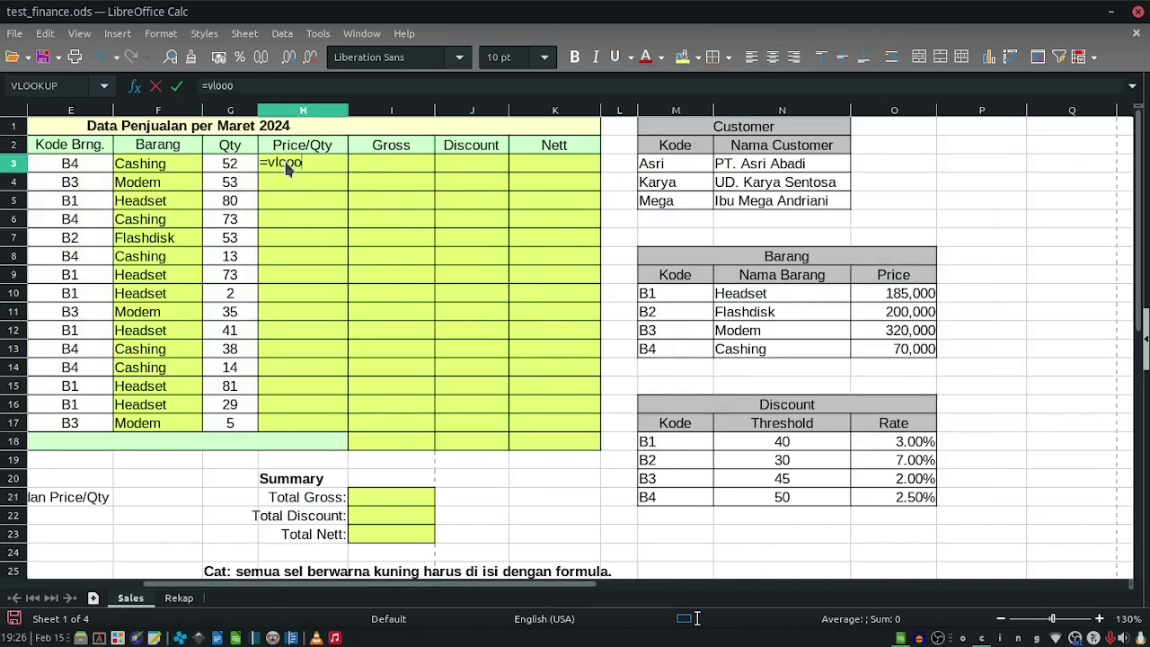
pyautogui.press('BackSpace')
pyautogui.write('kup(')
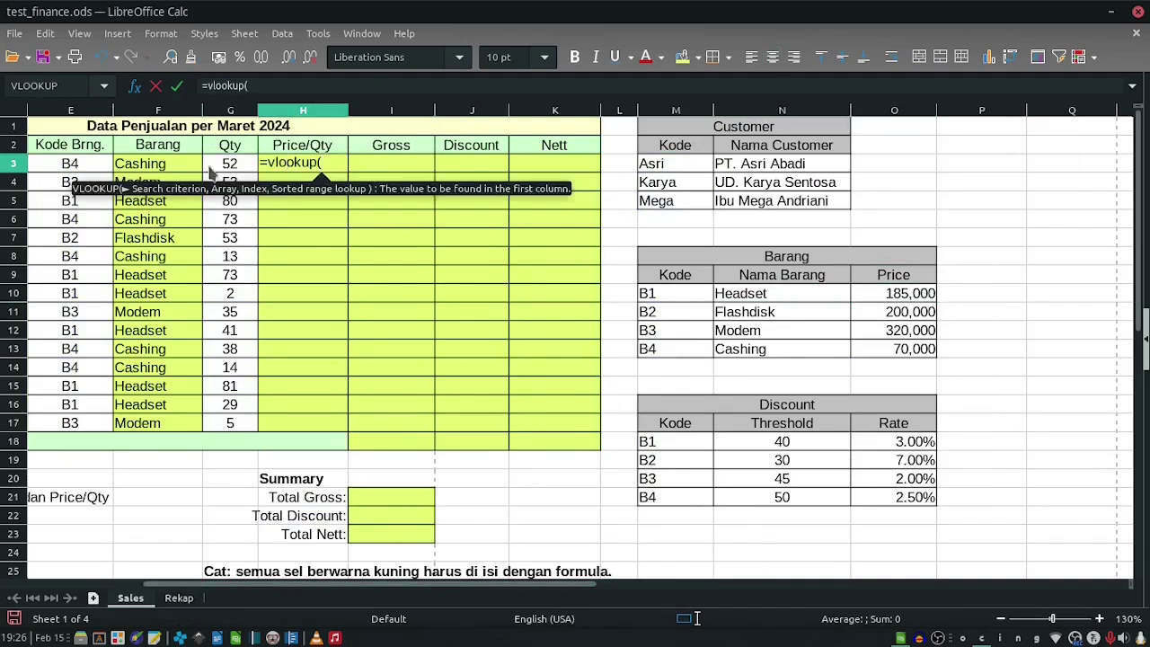
pyautogui.click(74, 171)
pyautogui.write(',')
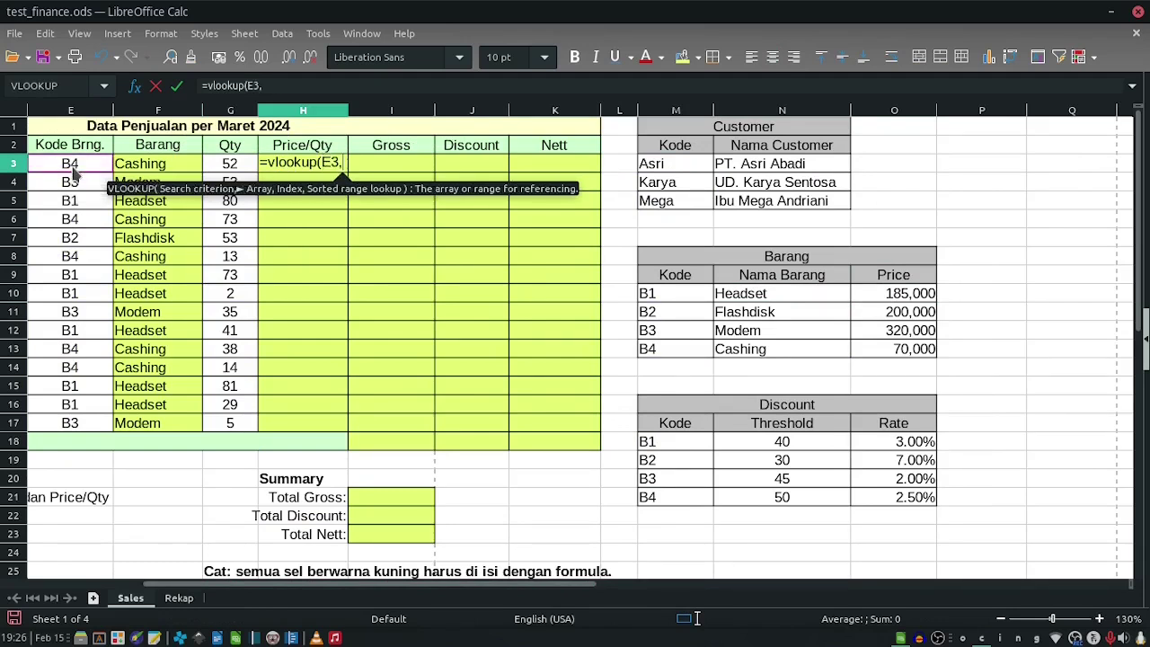
# Complete the H3 VLOOKUP with the absolute range $M$10:$O$13, column index 3 and FALSE, and fill it down to H17.
pyautogui.click(672, 297)
pyautogui.moveTo(697, 305); pyautogui.dragTo(903, 353)
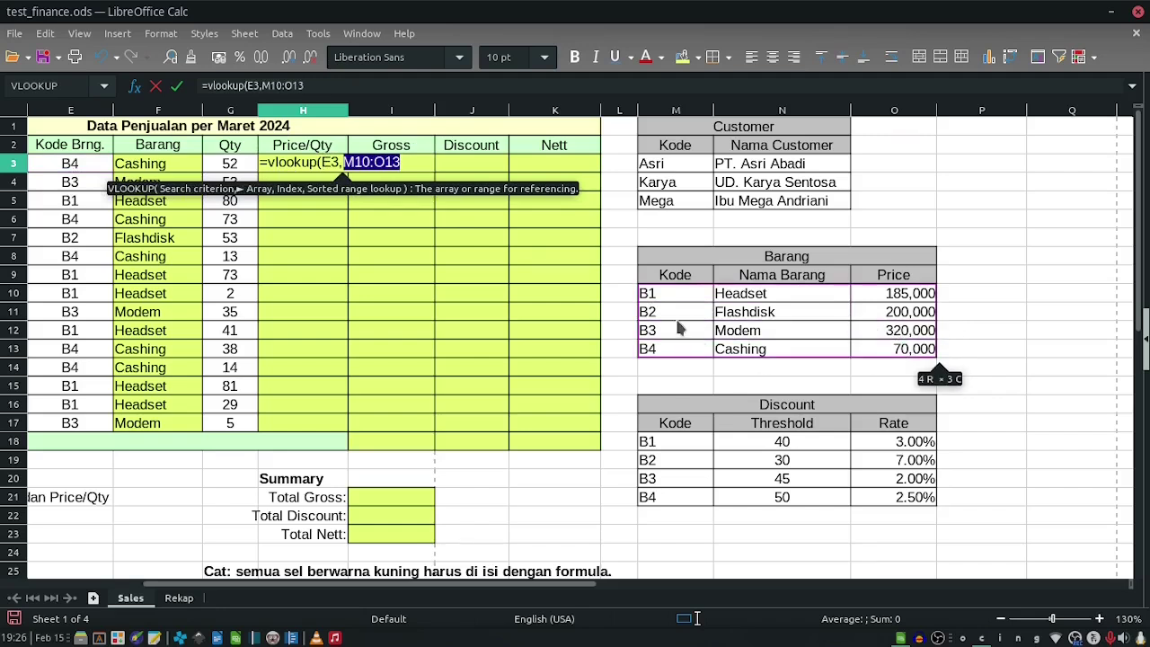
pyautogui.press('F4')
pyautogui.write(',')
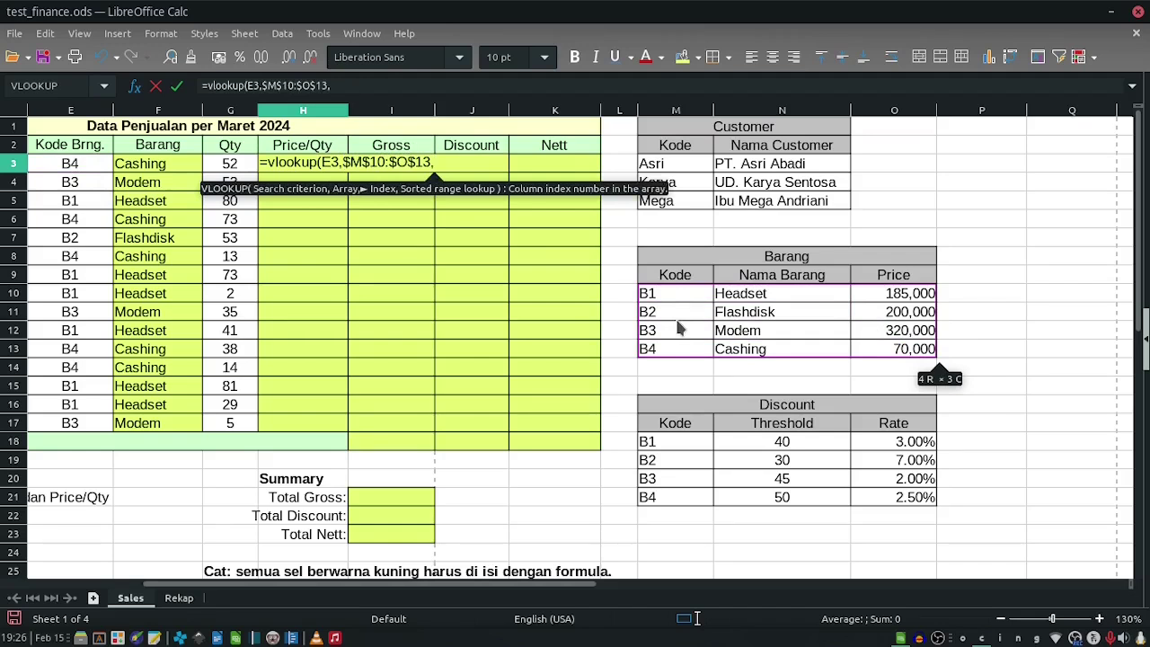
pyautogui.write('3f')
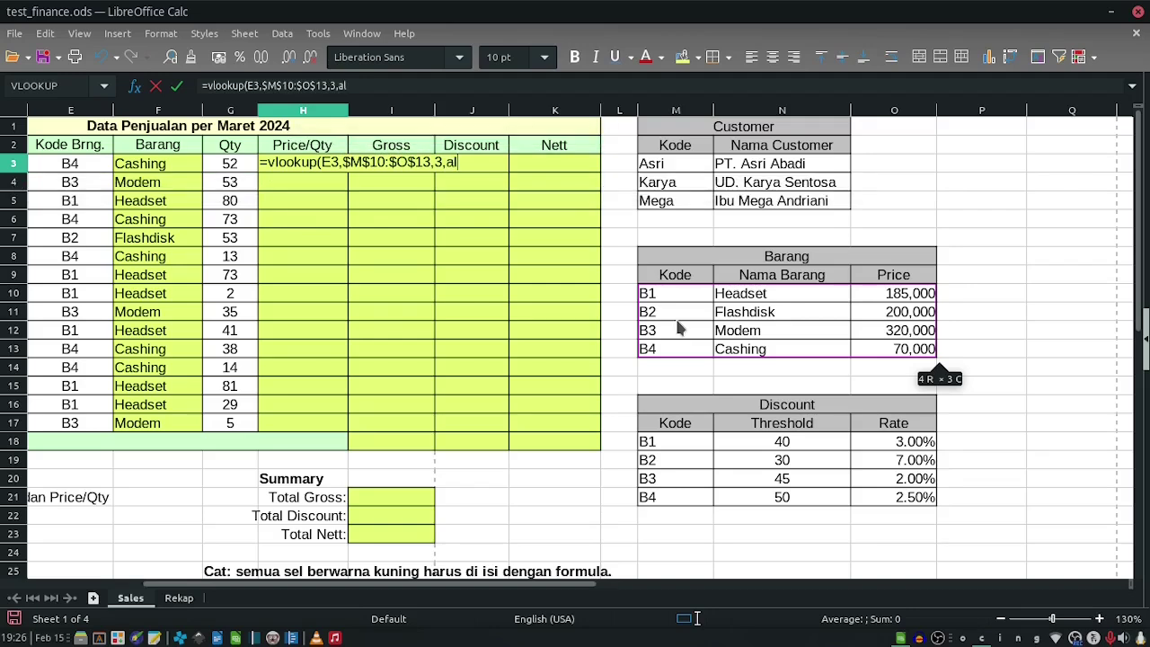
pyautogui.press('BackSpace')
pyautogui.write(',')
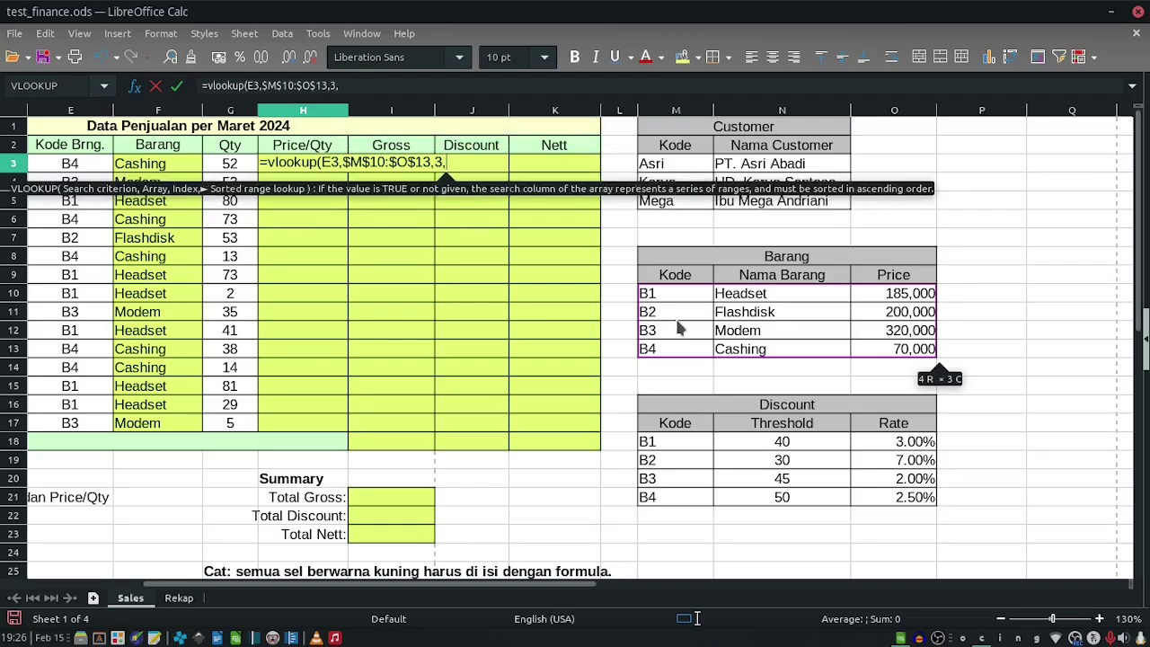
pyautogui.write('false')
pyautogui.press('Return')
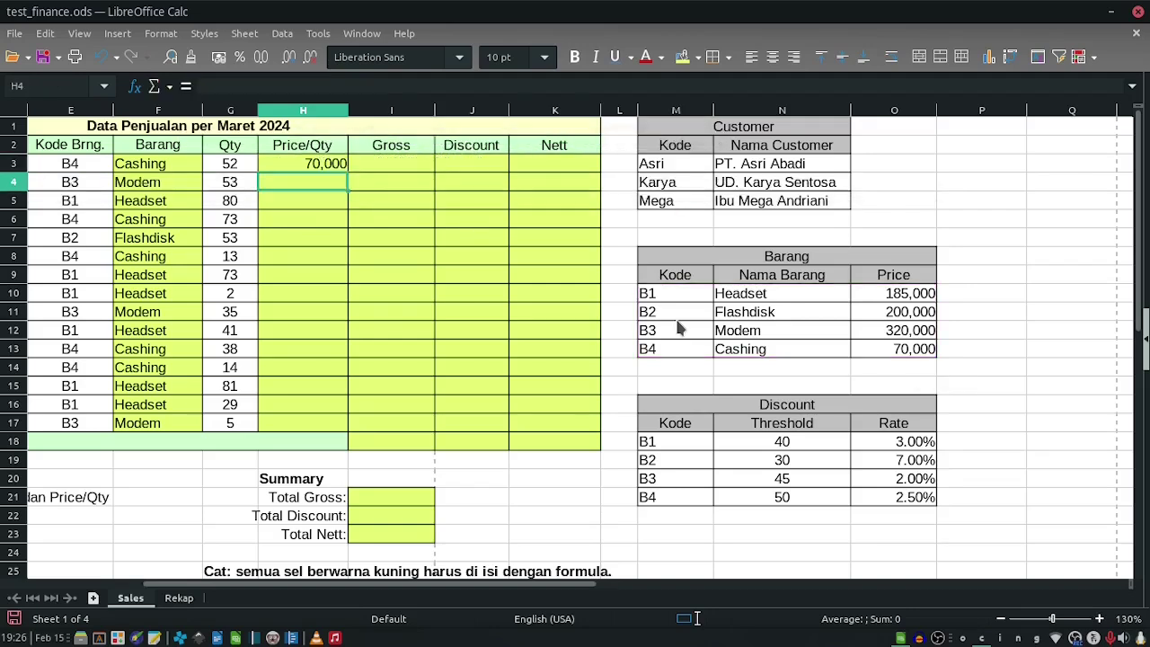
pyautogui.click(329, 169)
pyautogui.moveTo(347, 172); pyautogui.dragTo(329, 428)
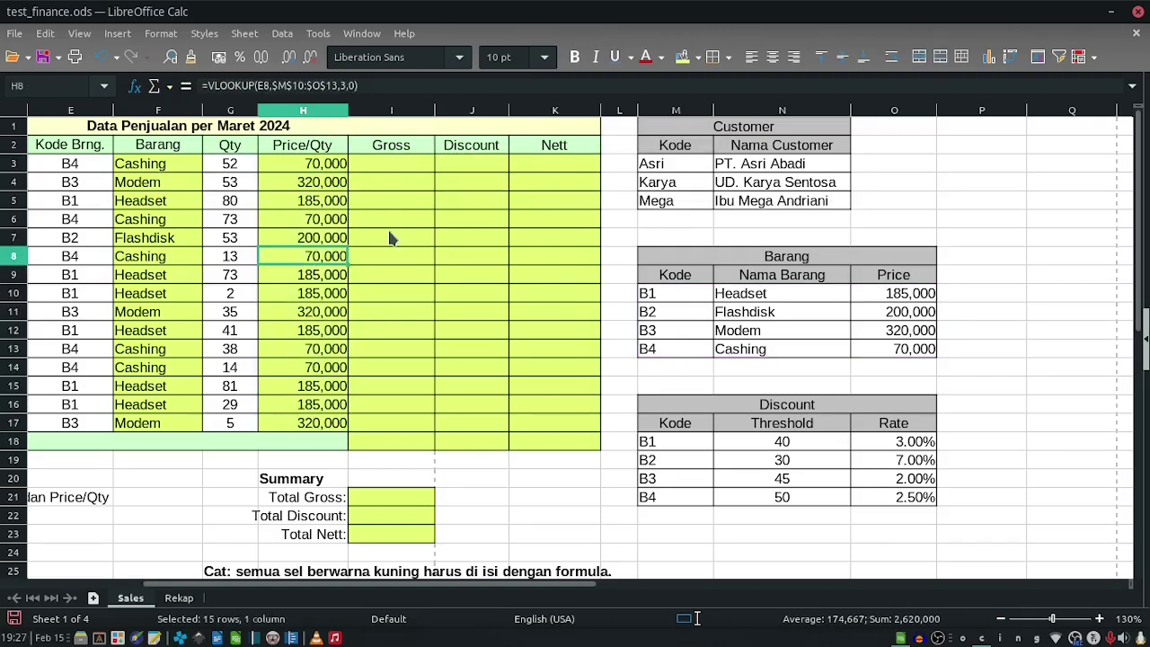
# Enter the formula =G3*H3 in I3 to calculate the Gross value from Qty and Price/Qty.
pyautogui.click(397, 169)
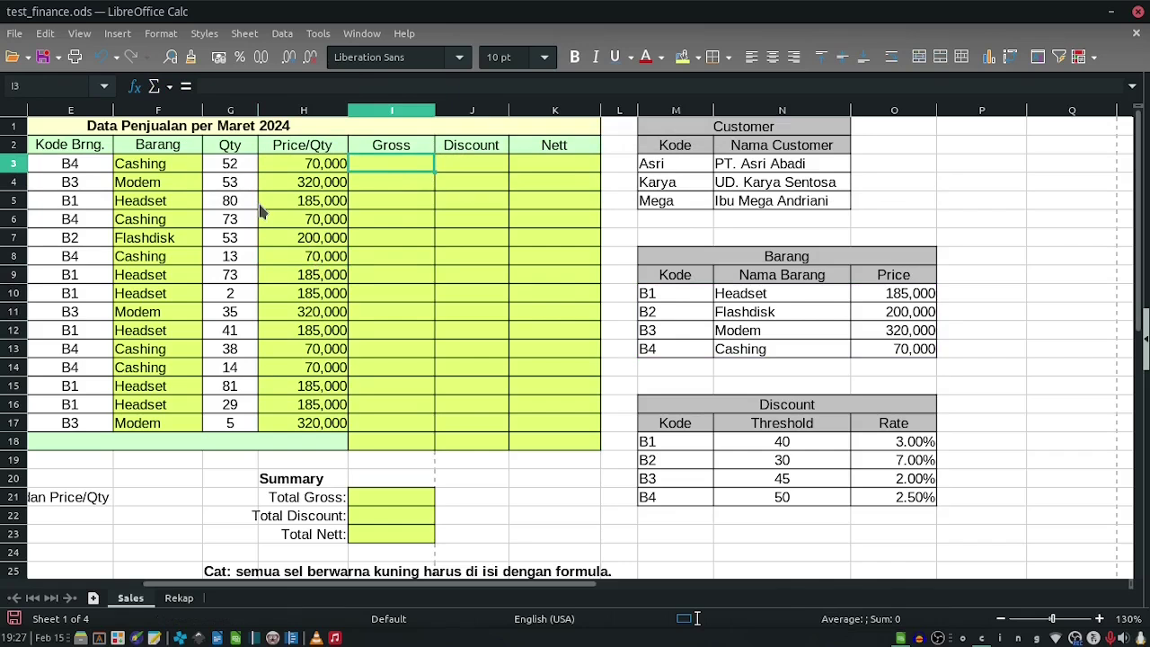
pyautogui.click(236, 167)
pyautogui.click(289, 172)
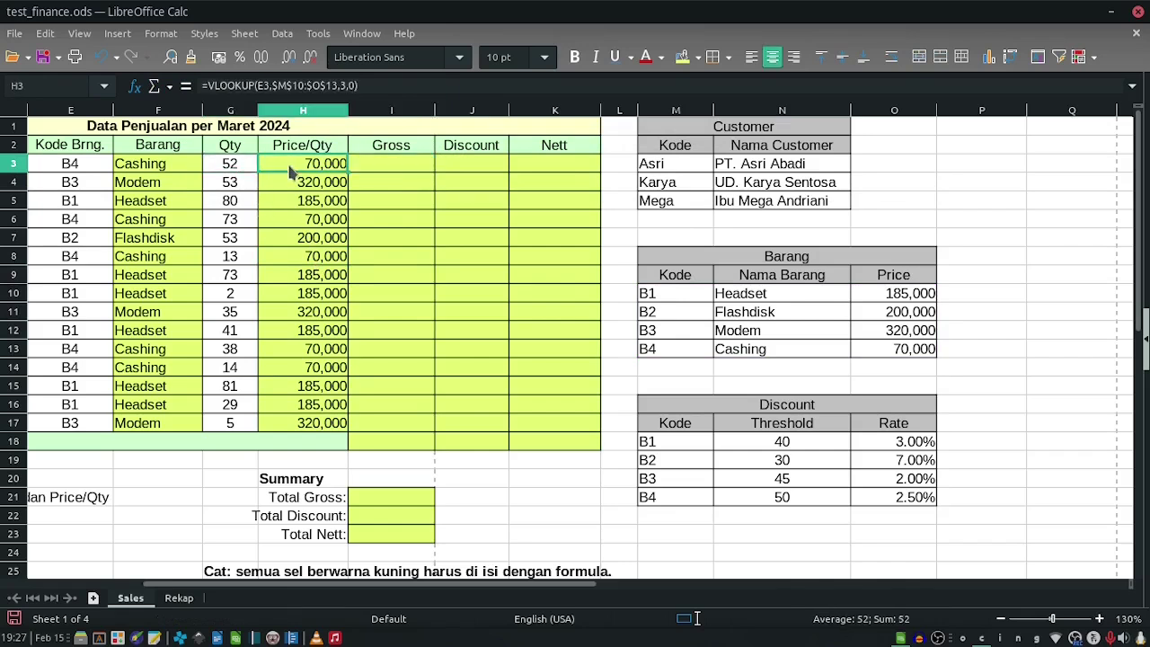
pyautogui.click(383, 164)
pyautogui.write('=')
pyautogui.click(225, 170)
pyautogui.write('*')
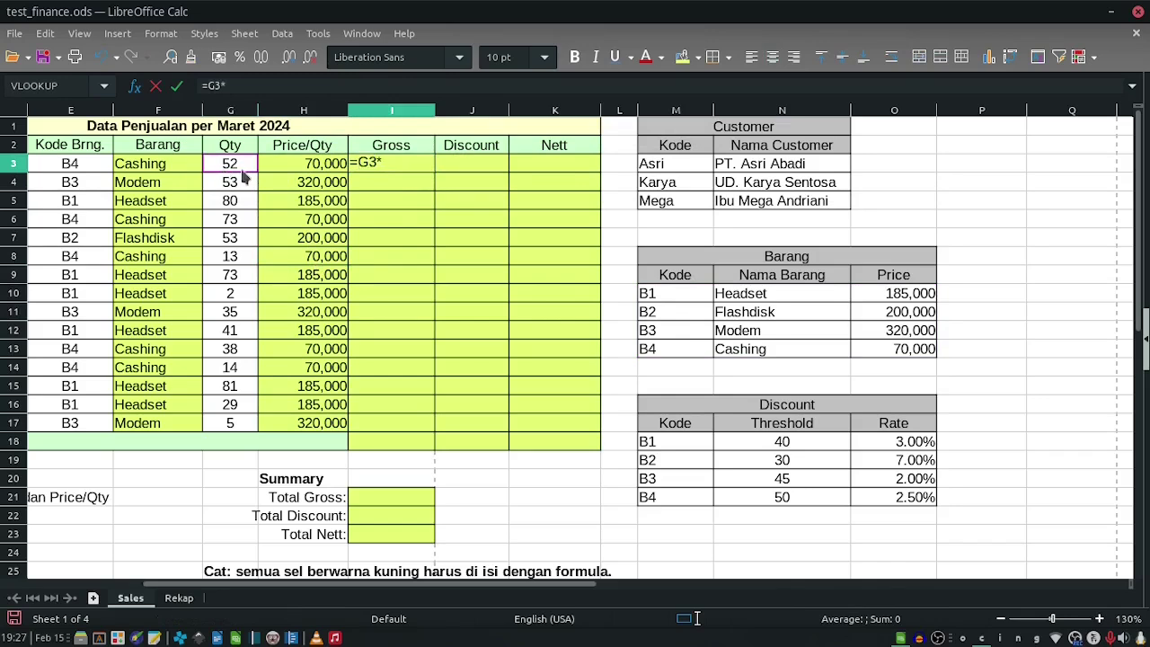
pyautogui.click(301, 164)
pyautogui.press('Return')
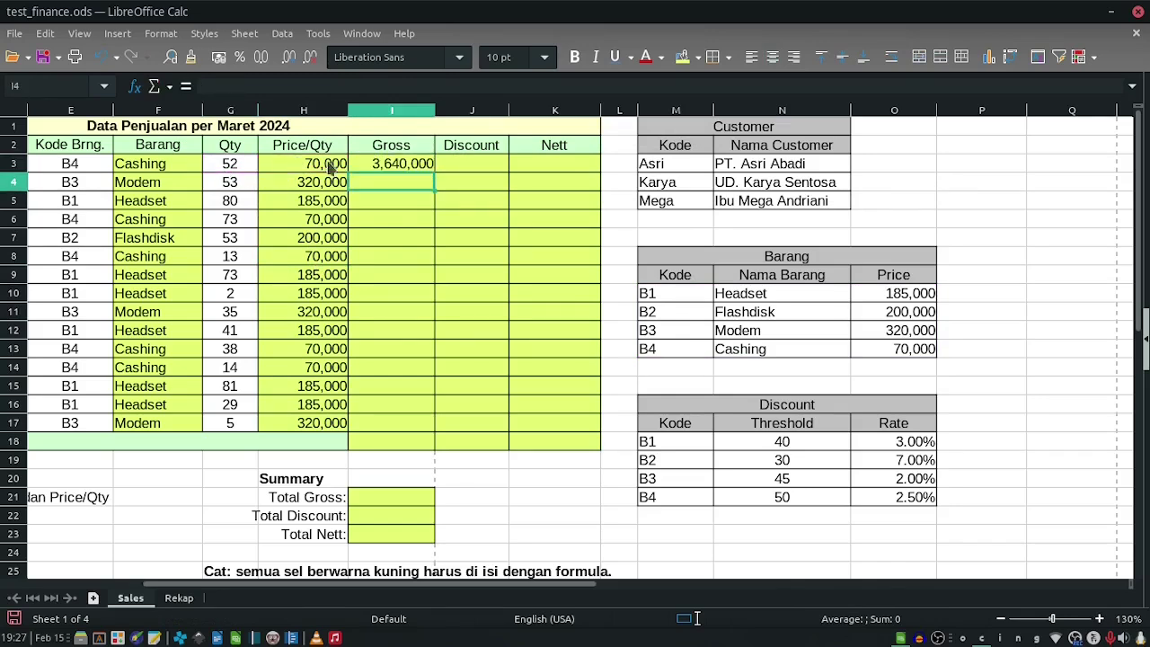
# Fill the I3 Gross formula down to I17.
pyautogui.click(399, 170)
pyautogui.moveTo(434, 173); pyautogui.dragTo(398, 428)
pyautogui.click(403, 440)
# Total the Gross column in I18 with a SUM of I3:I17.
pyautogui.scroll(-2, 395, 404)
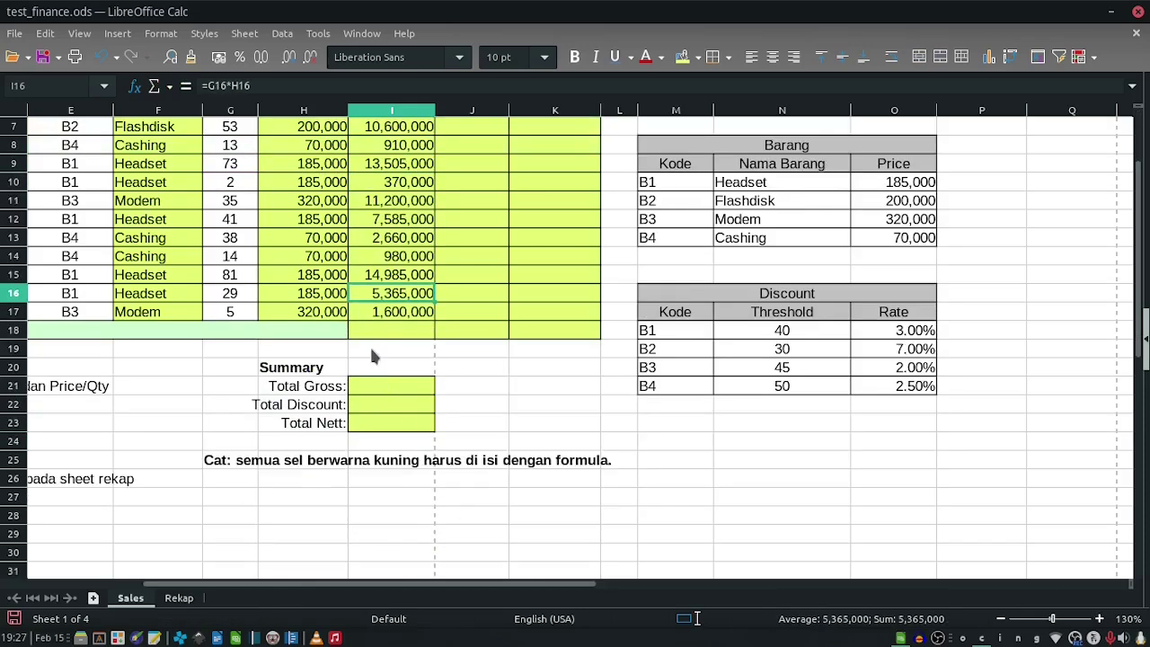
pyautogui.press('Left')
pyautogui.press('Left')
pyautogui.press('Right')
pyautogui.press('Right')
pyautogui.press('Right')
pyautogui.press('Right')
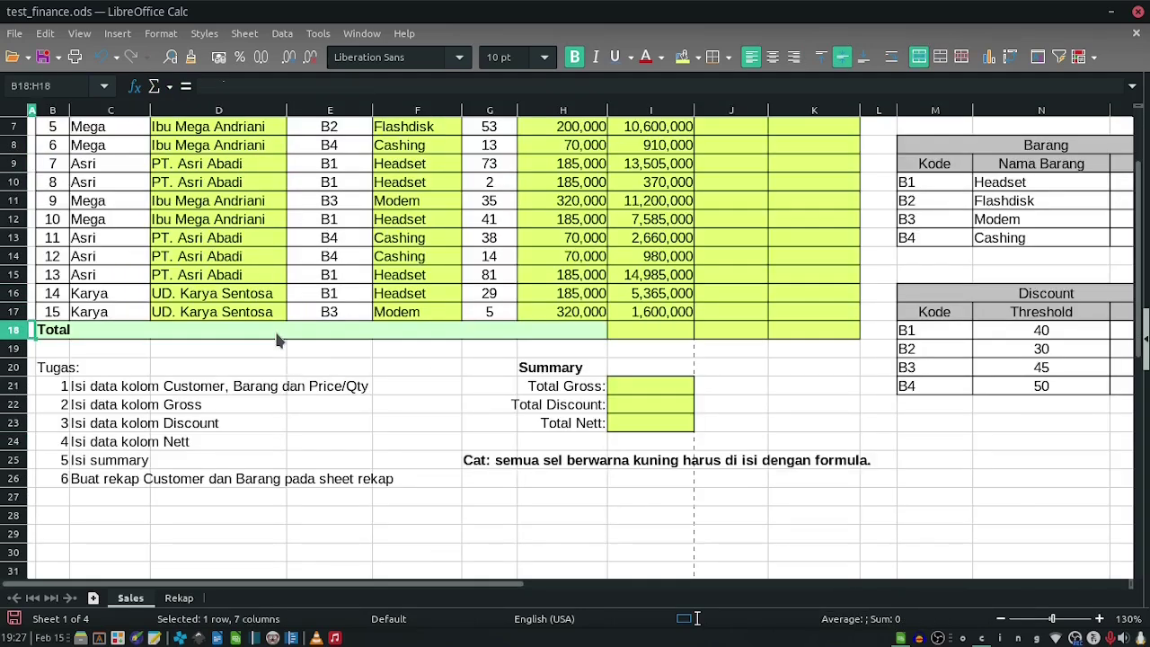
pyautogui.press('Left')
pyautogui.click(627, 331)
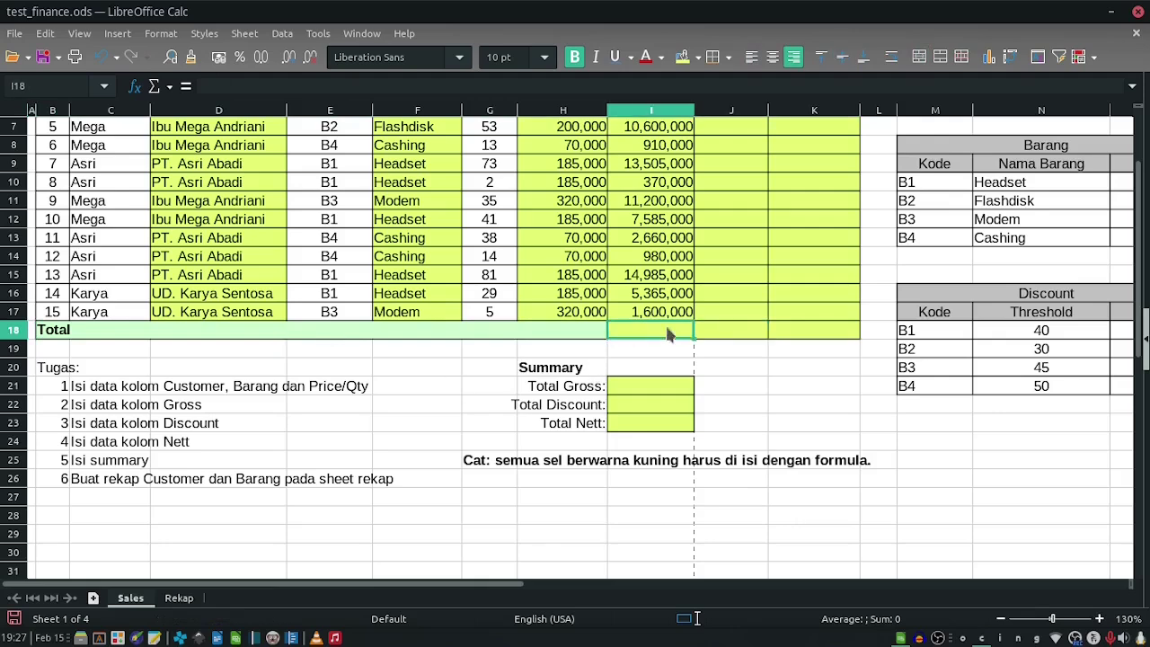
pyautogui.moveTo(513, 585); pyautogui.dragTo(569, 585)
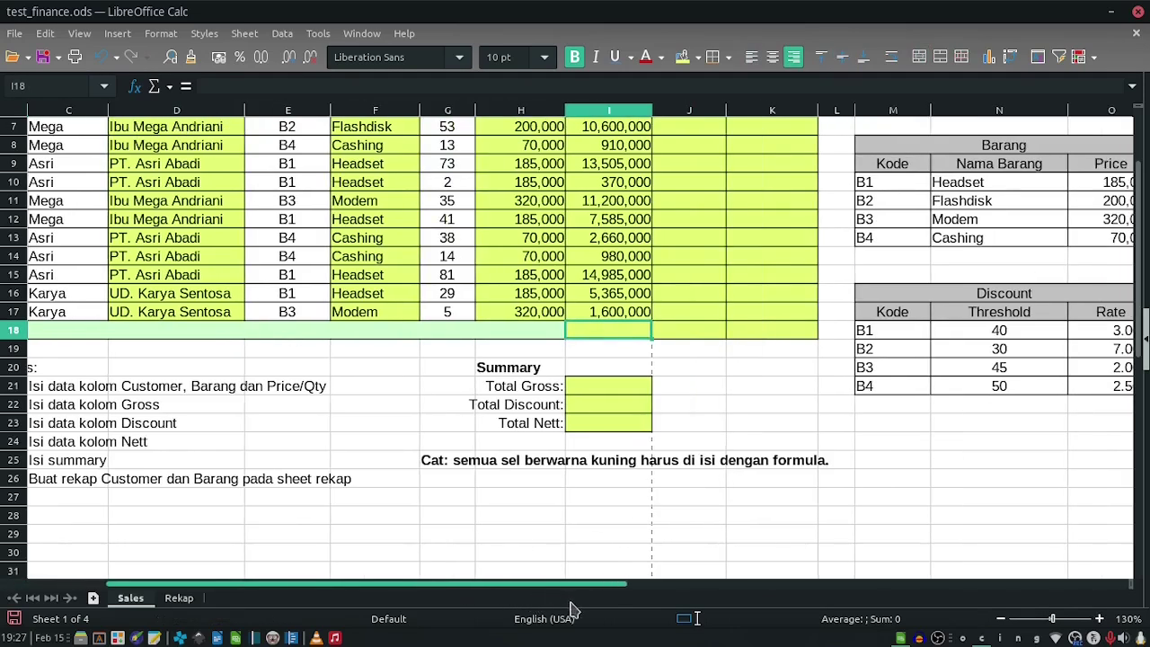
pyautogui.scroll(2, 531, 373)
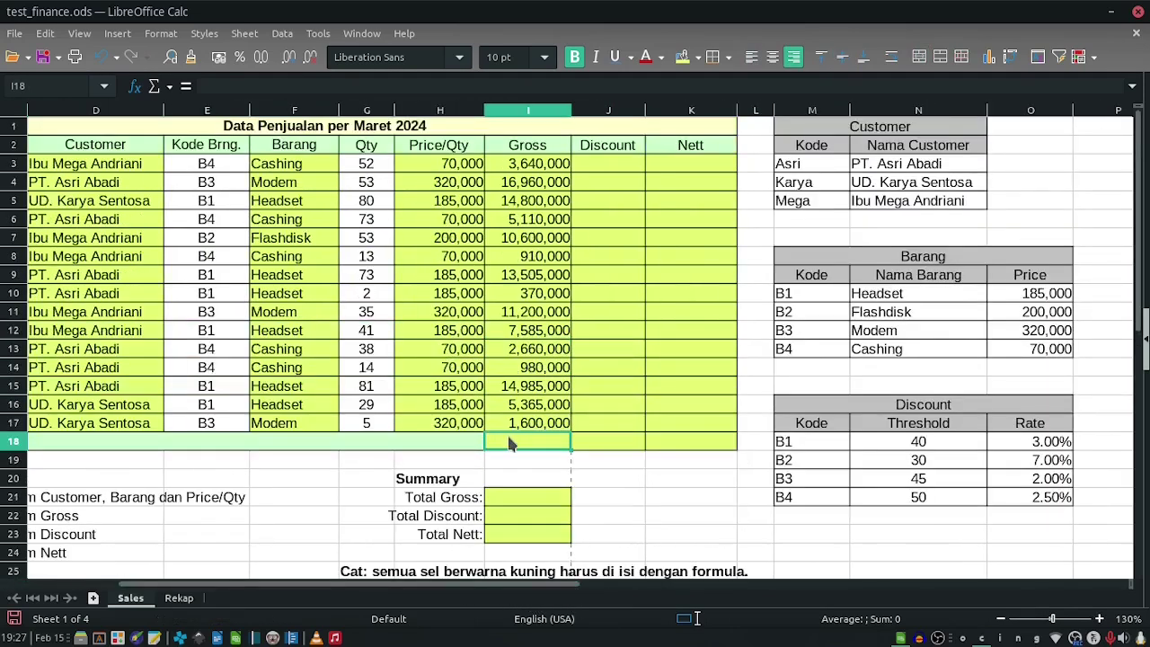
pyautogui.write('=sum')
pyautogui.press('BackSpace')
pyautogui.press('BackSpace')
pyautogui.press('BackSpace')
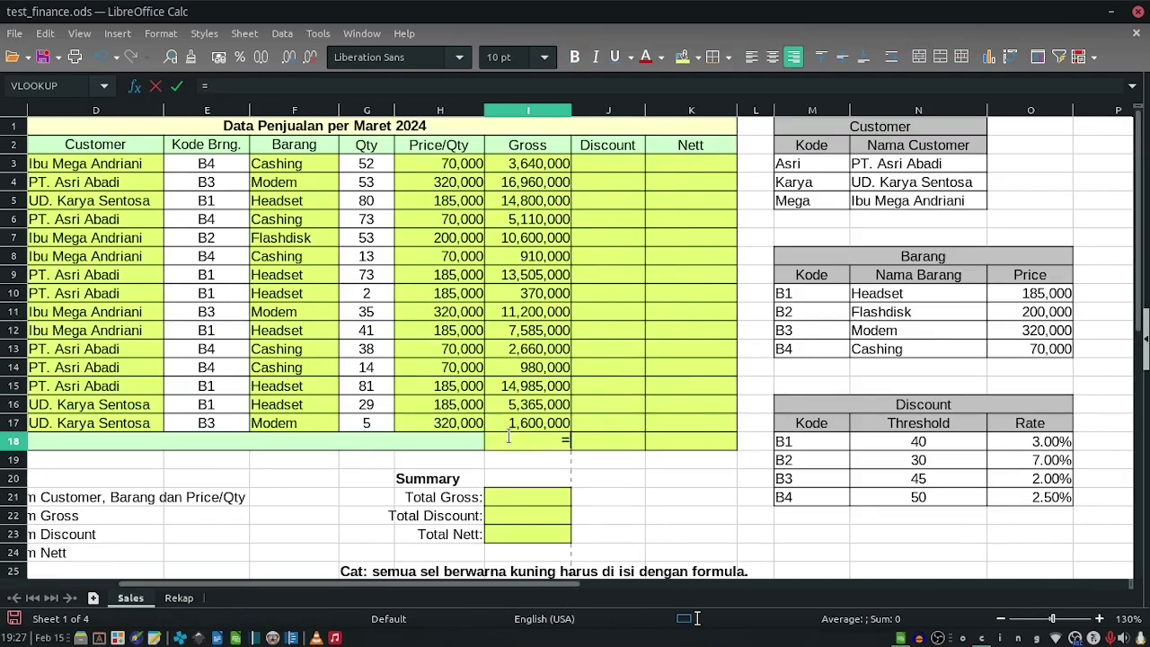
pyautogui.write('sum(')
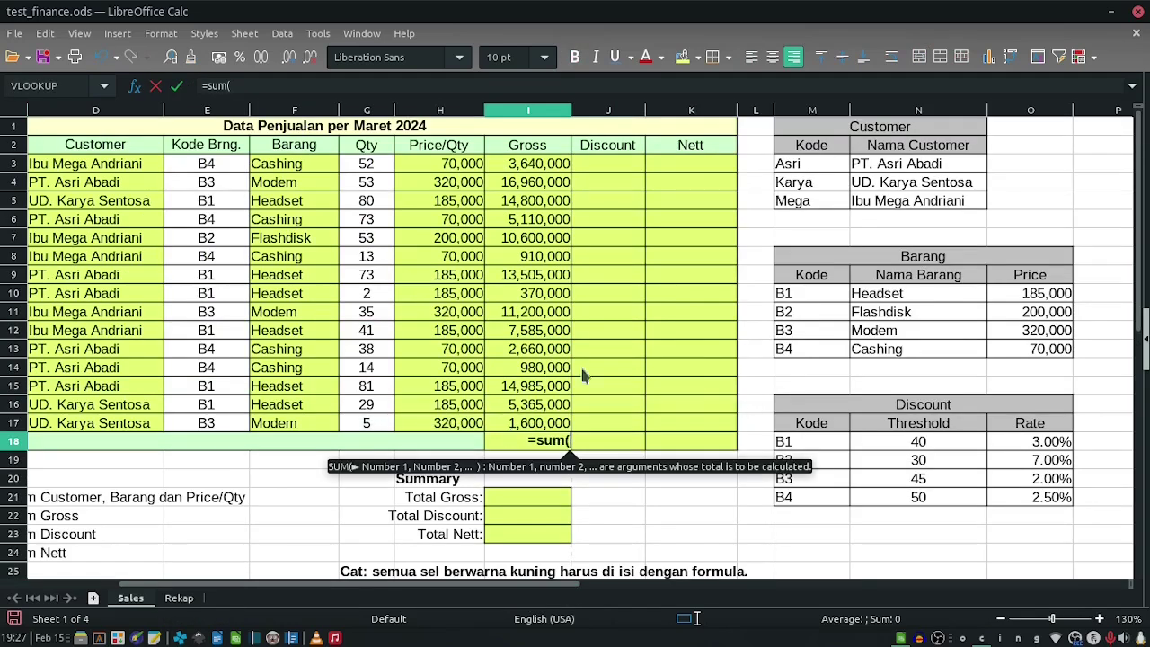
pyautogui.click(530, 167)
pyautogui.moveTo(518, 435); pyautogui.dragTo(519, 431)
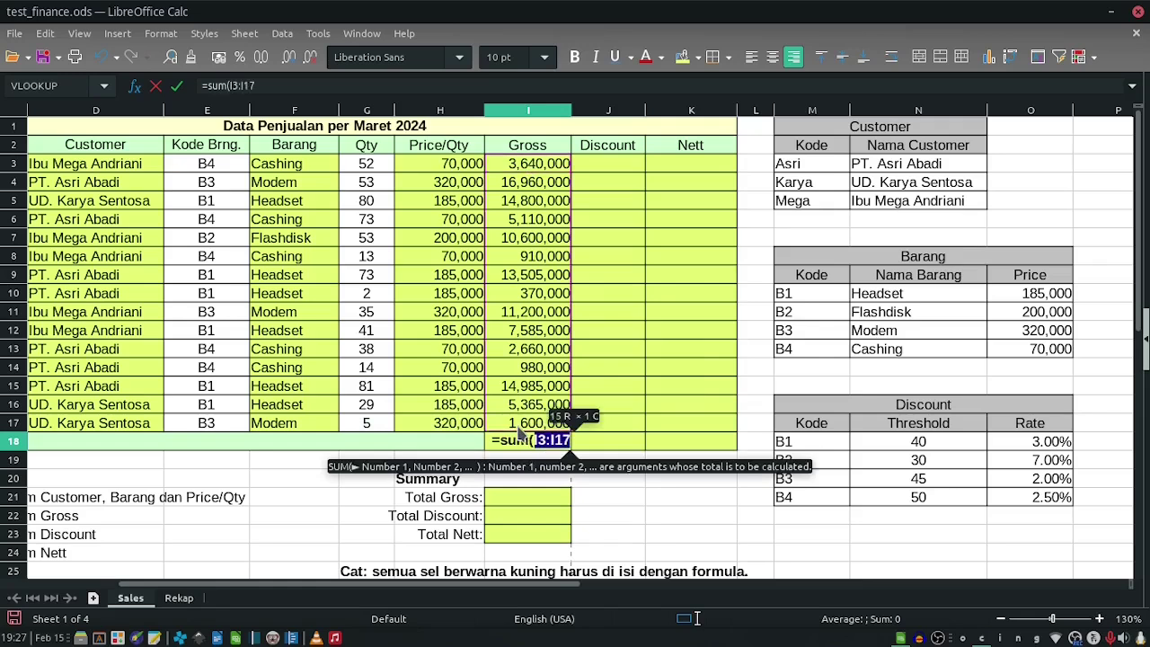
pyautogui.press('Return')
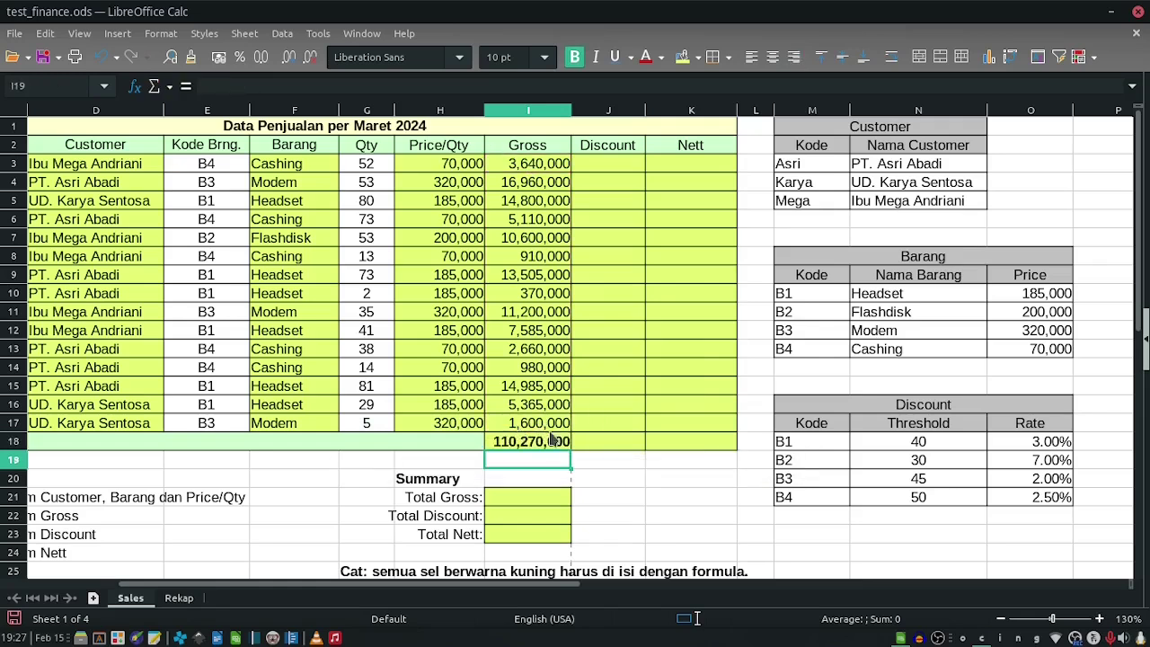
# Total the Discount column in J18 with a SUM of J3:J17.
pyautogui.click(603, 441)
pyautogui.click(550, 446)
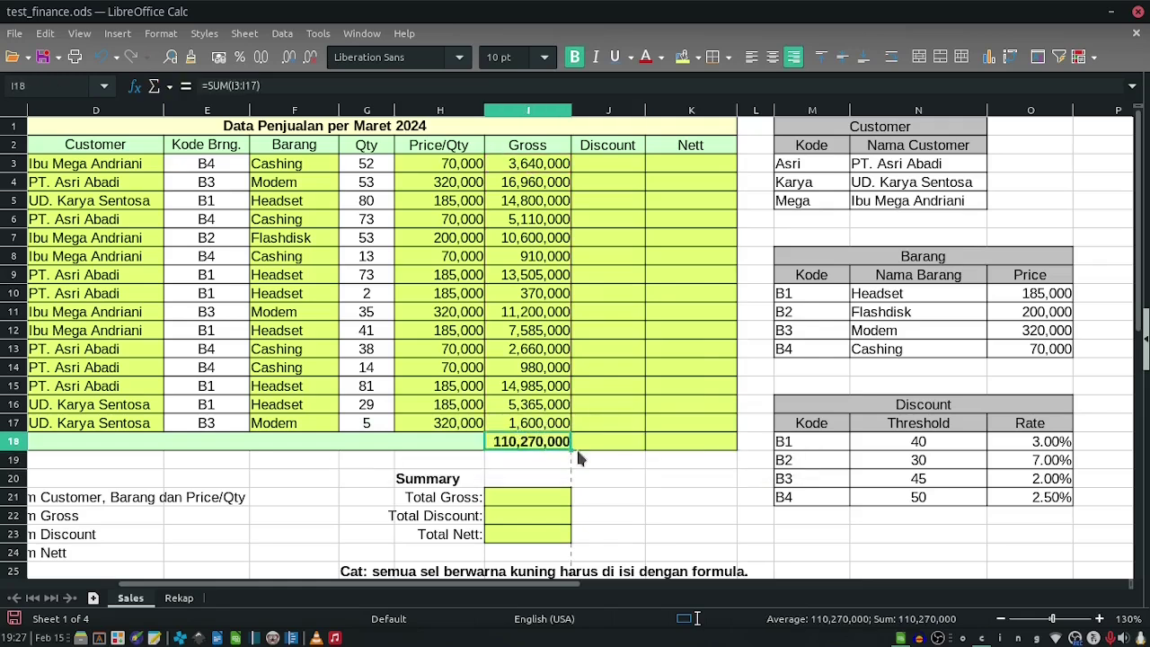
pyautogui.click(581, 450)
pyautogui.write('=')
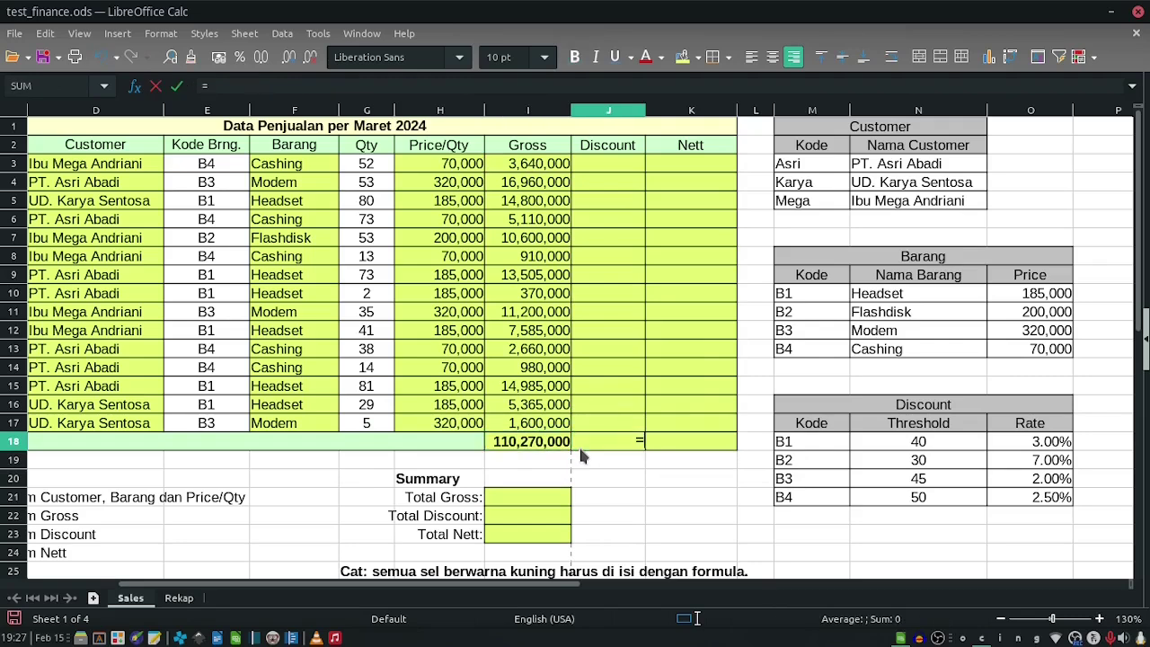
pyautogui.write('sum(')
pyautogui.click(593, 163)
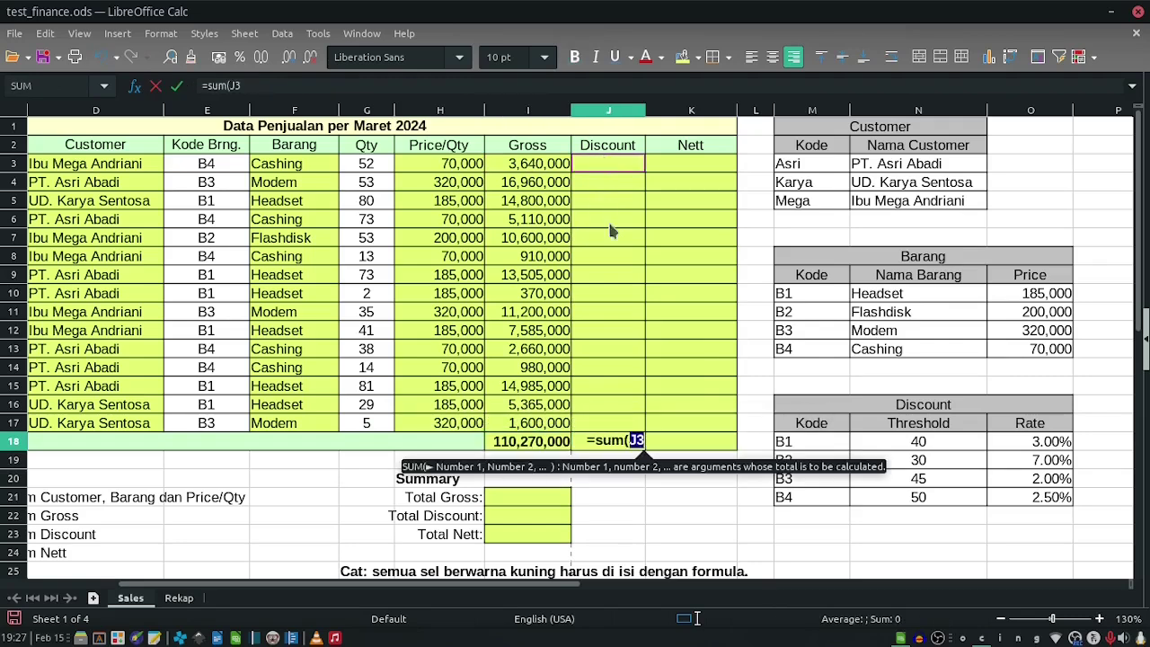
pyautogui.keyDown('shift'); pyautogui.click(595, 424); pyautogui.keyUp('shift')
pyautogui.press('Return')
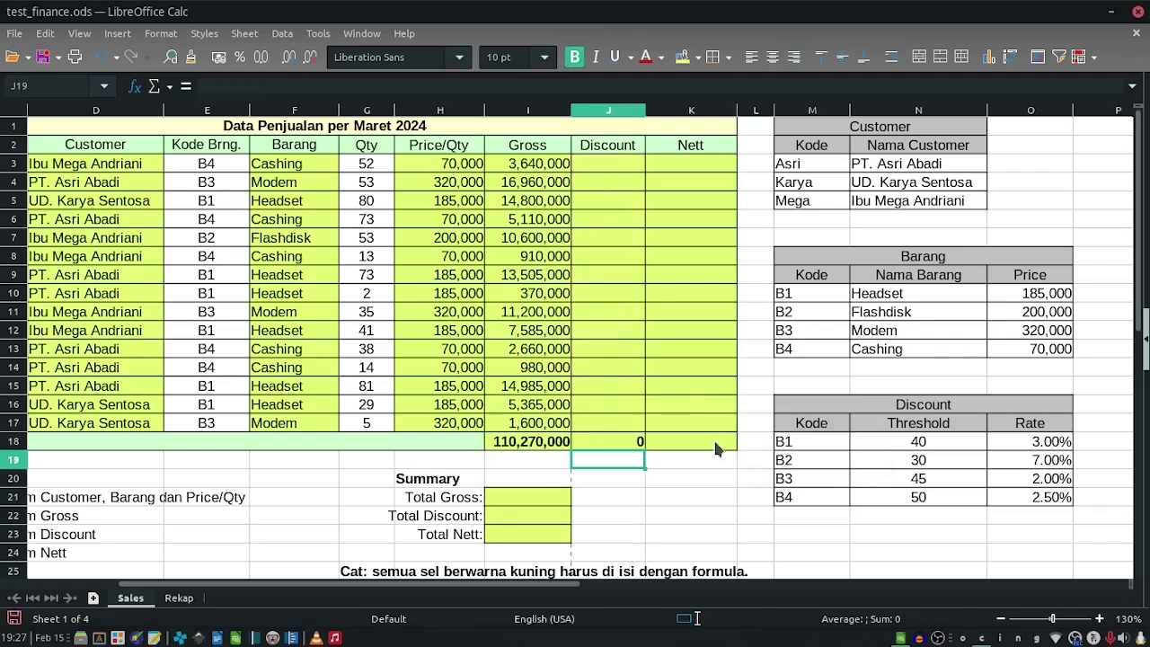
# Total the Nett column in K18 with a SUM of K3:K17.
pyautogui.click(705, 444)
pyautogui.write('=sum(')
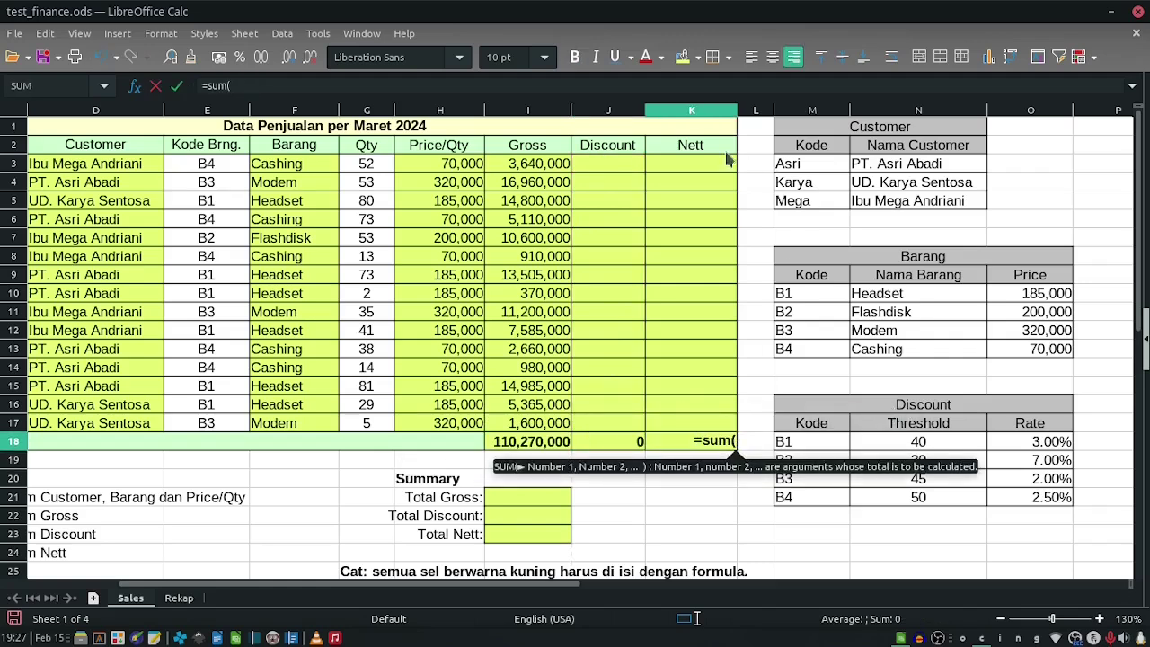
pyautogui.click(726, 160)
pyautogui.keyDown('shift'); pyautogui.click(688, 427); pyautogui.keyUp('shift')
pyautogui.press('Return')
pyautogui.click(519, 297)
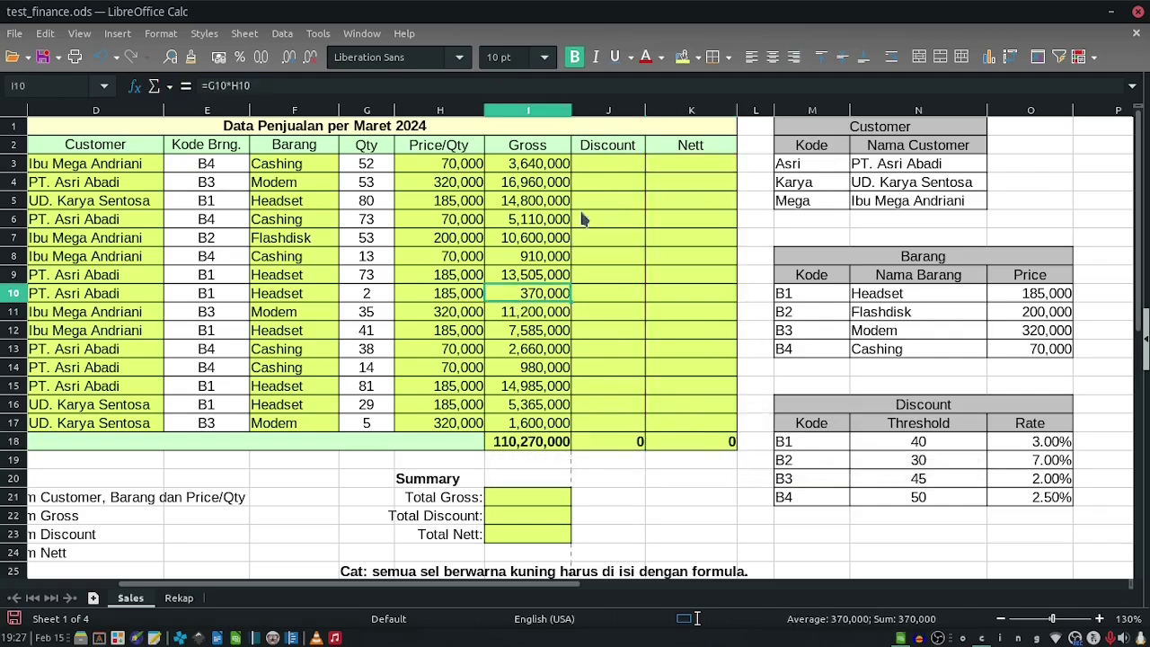
# Select the first Discount cell, J3, and save the workbook.
pyautogui.click(594, 167)
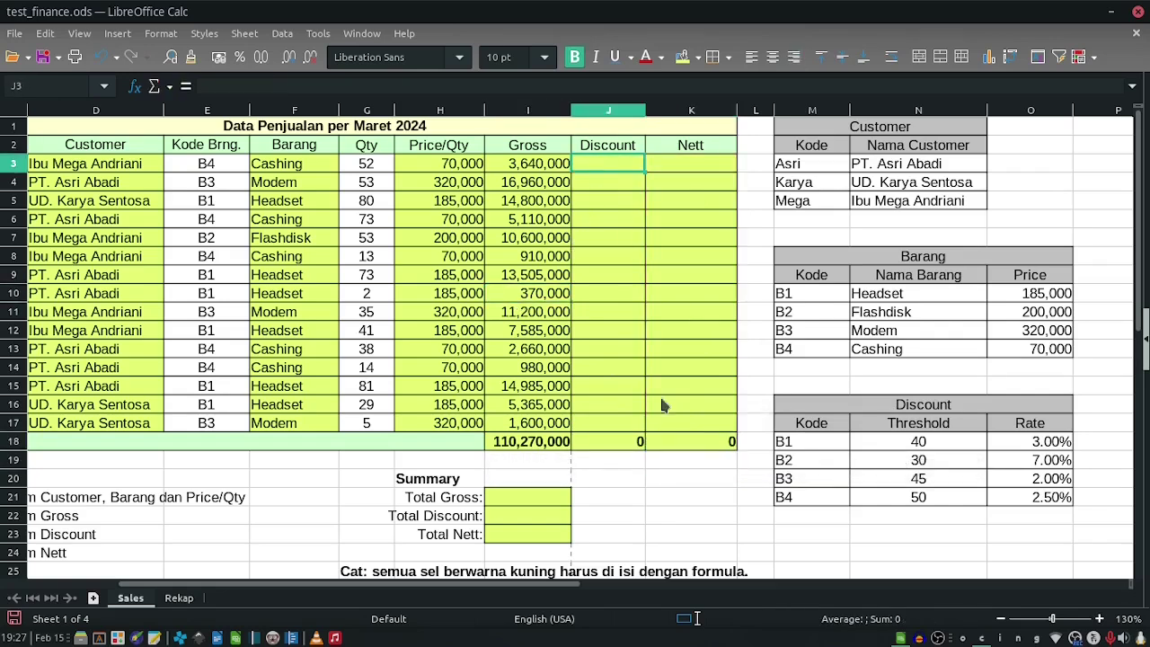
pyautogui.click(42, 56)
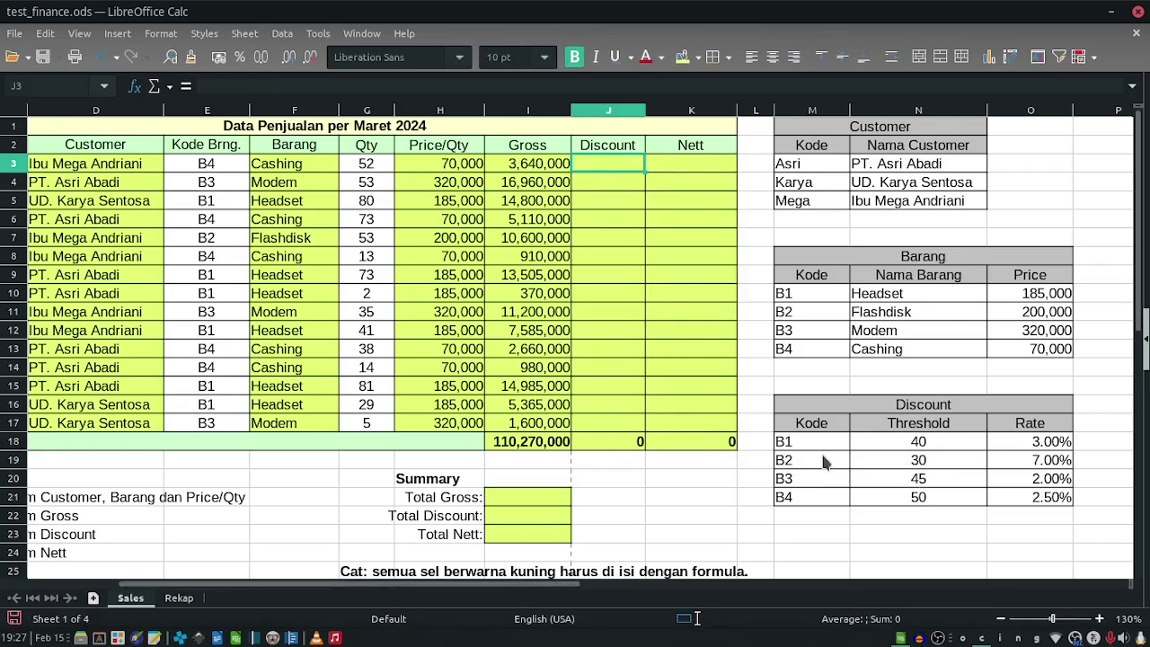
pyautogui.click(42, 56)
# Enter a VLOOKUP in J3 that searches for E3 in $M$18:$N$21 and returns threshold column 2 with FALSE for an exact match.
pyautogui.click(364, 167)
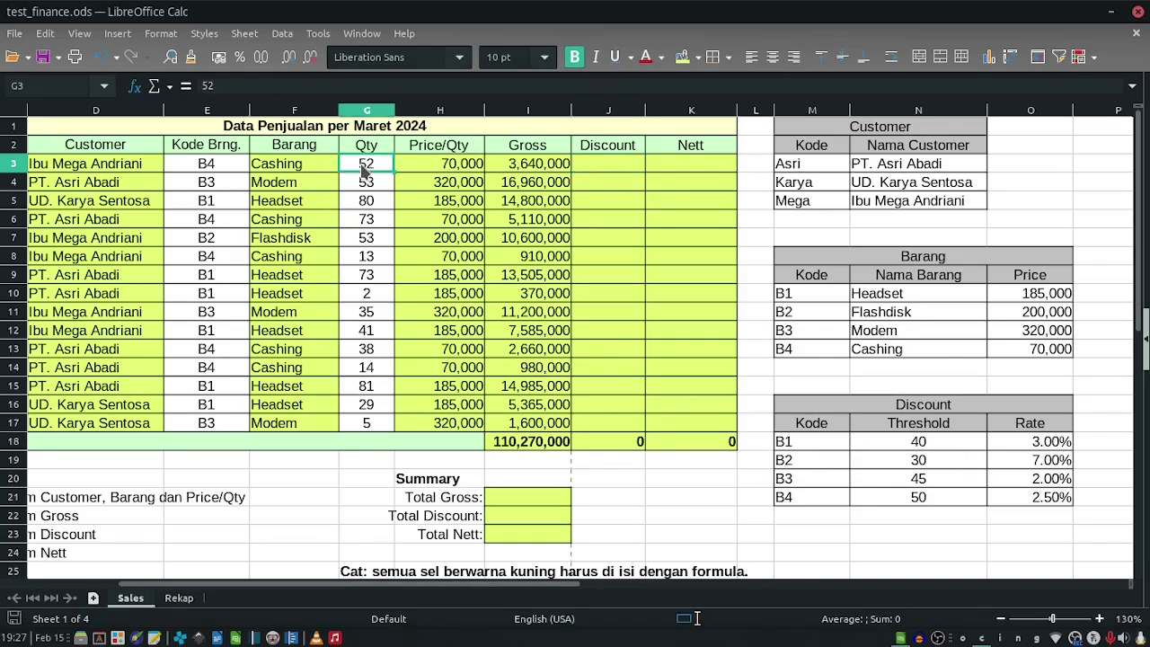
pyautogui.click(903, 448)
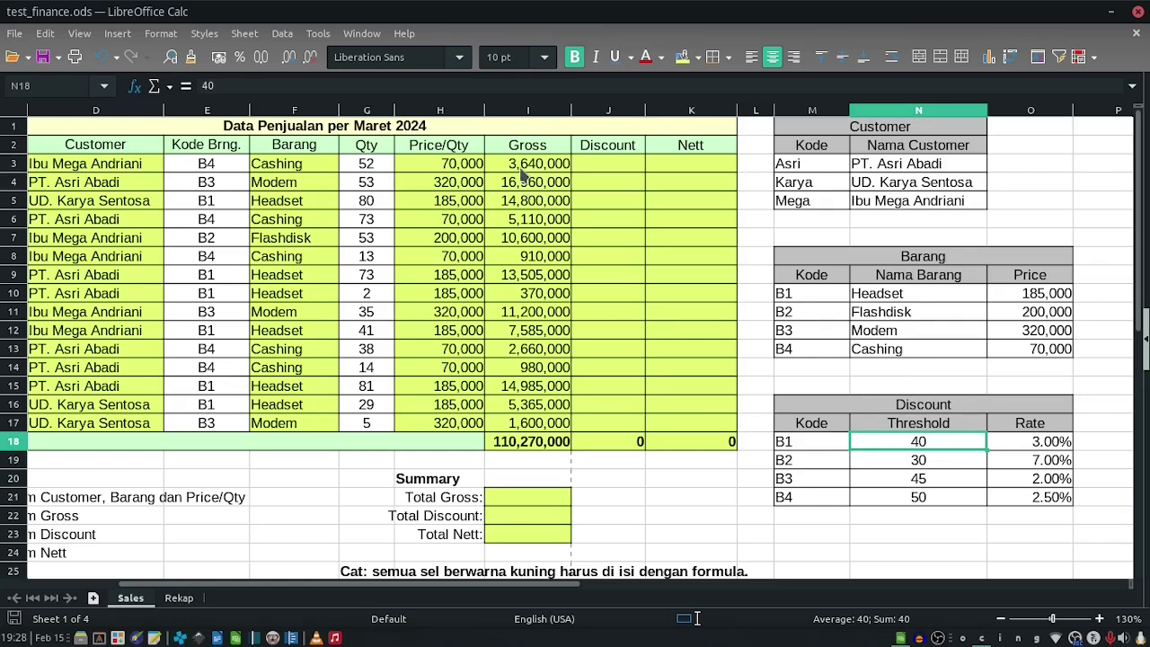
pyautogui.click(585, 169)
pyautogui.write('=vloo')
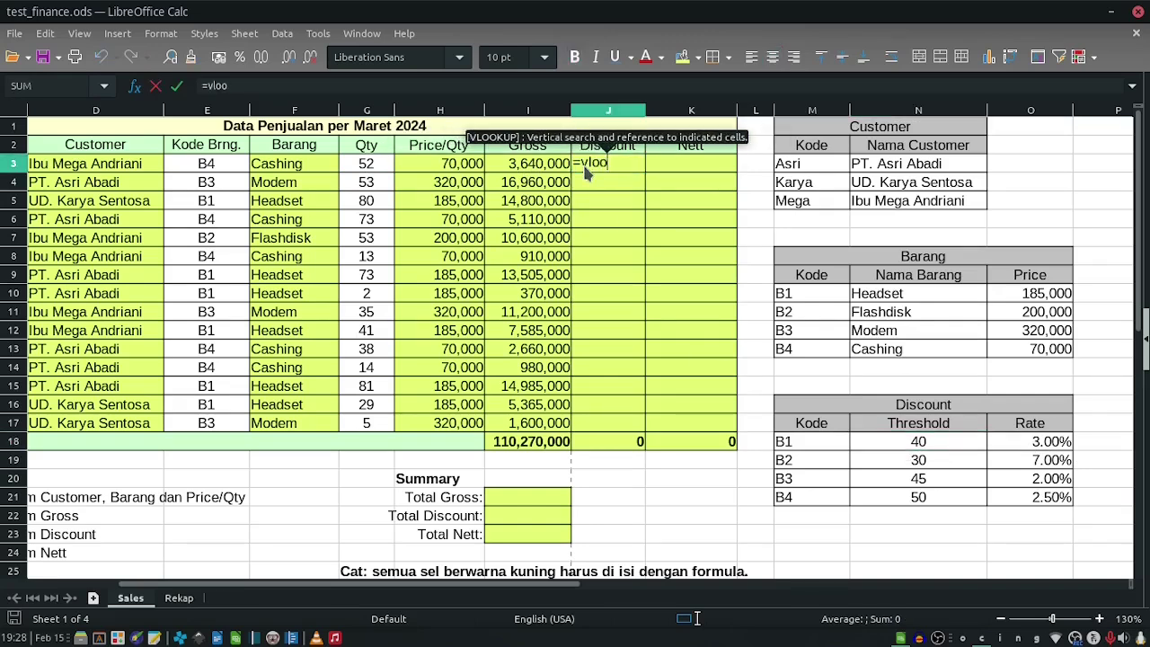
pyautogui.write('kup(')
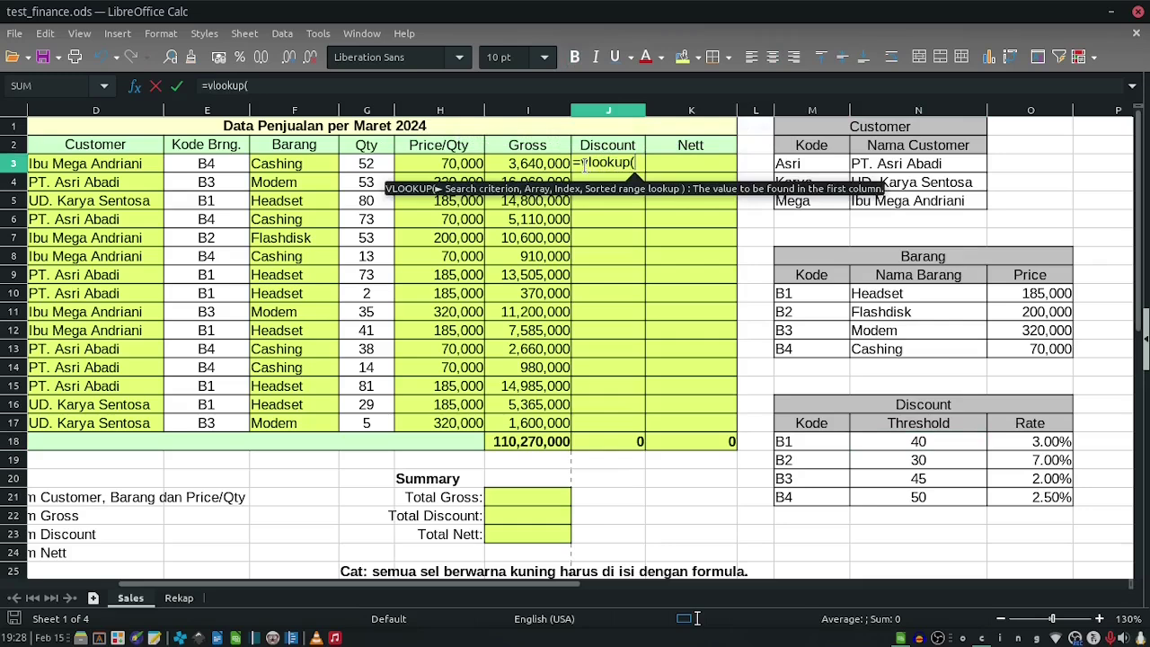
pyautogui.click(208, 168)
pyautogui.write(',')
pyautogui.moveTo(789, 441); pyautogui.dragTo(913, 497)
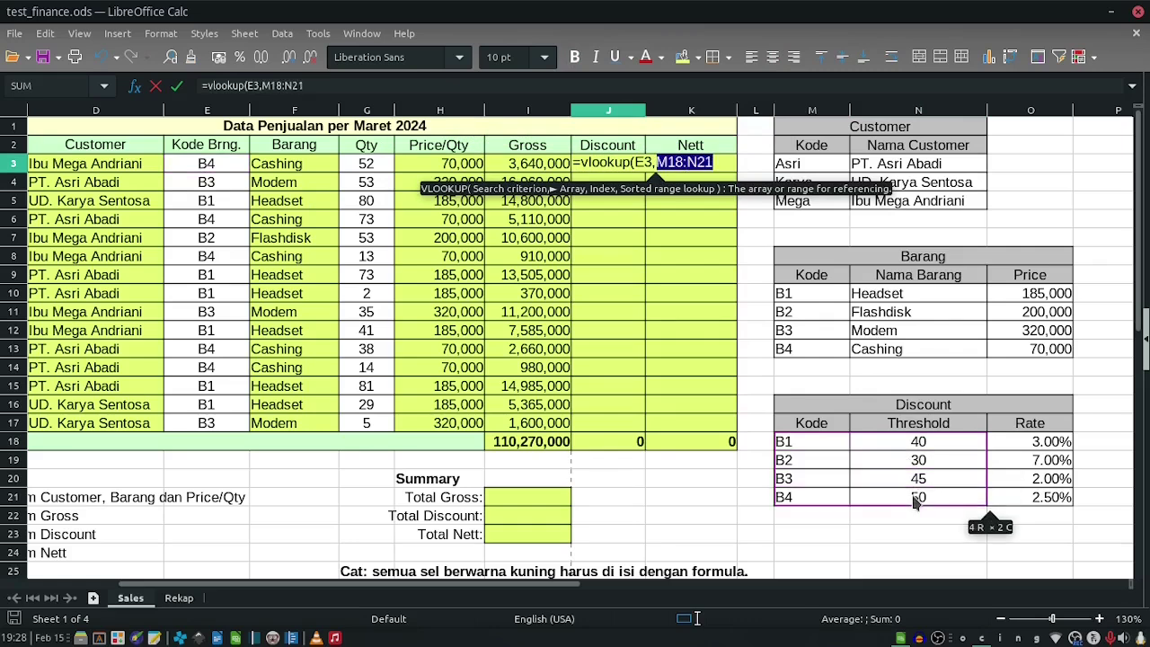
pyautogui.hotkey('shift', 'F4')
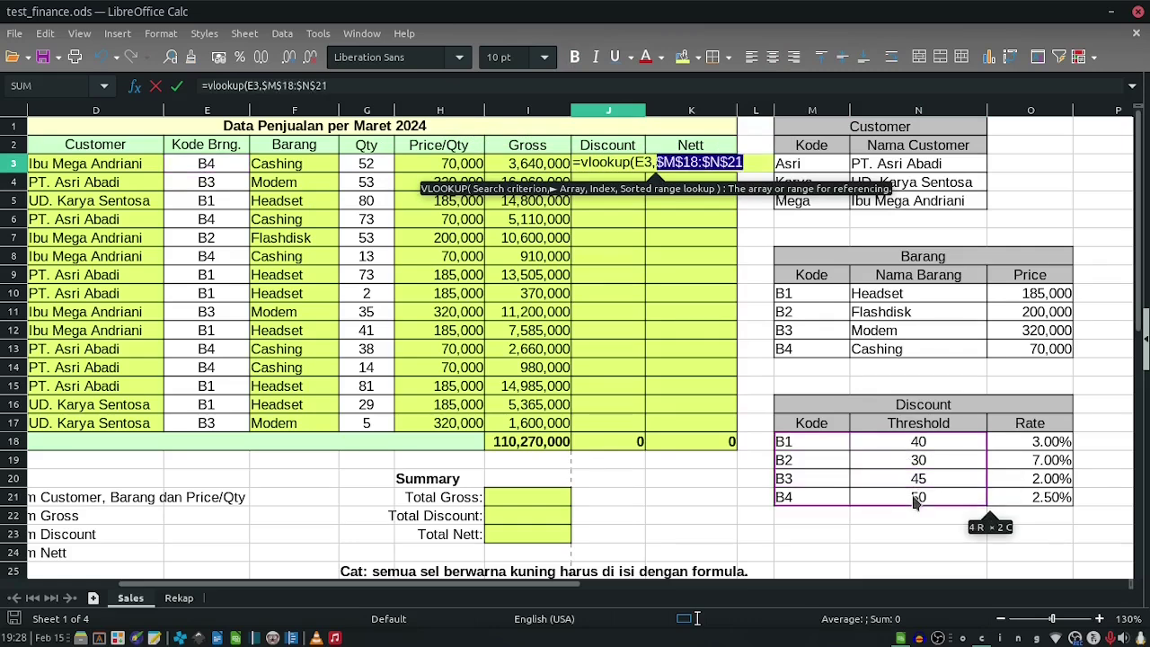
pyautogui.write(',')
pyautogui.write('2,false)')
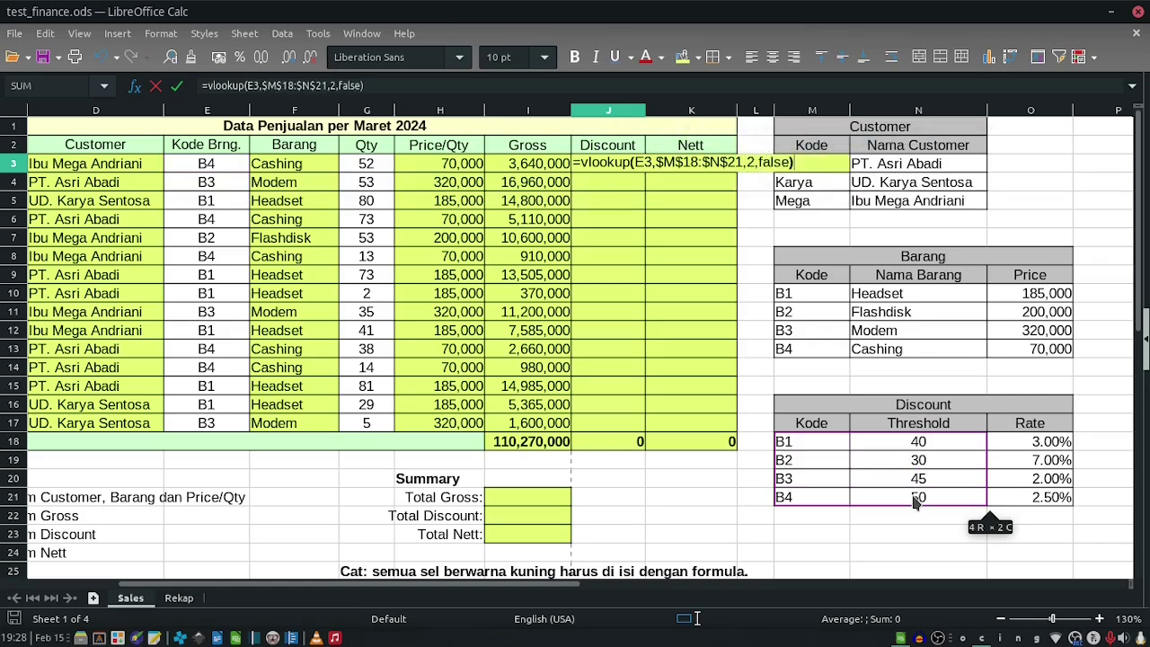
pyautogui.press('Return')
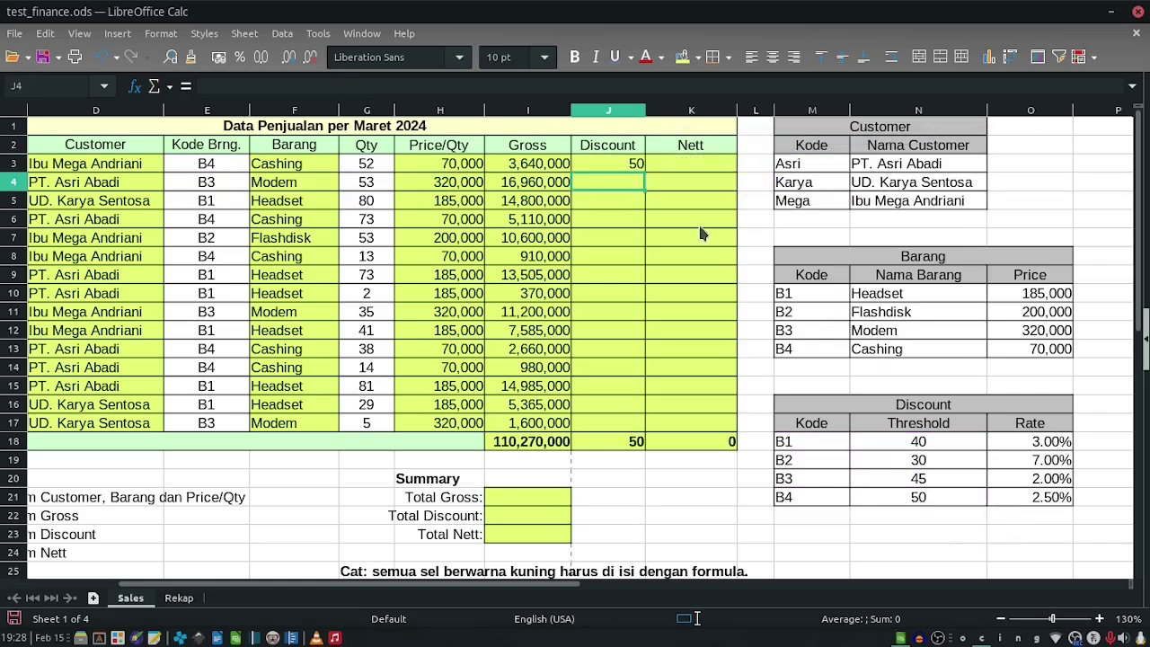
# Fill the J3 threshold lookup down to J10 in the Discount column.
pyautogui.click(629, 164)
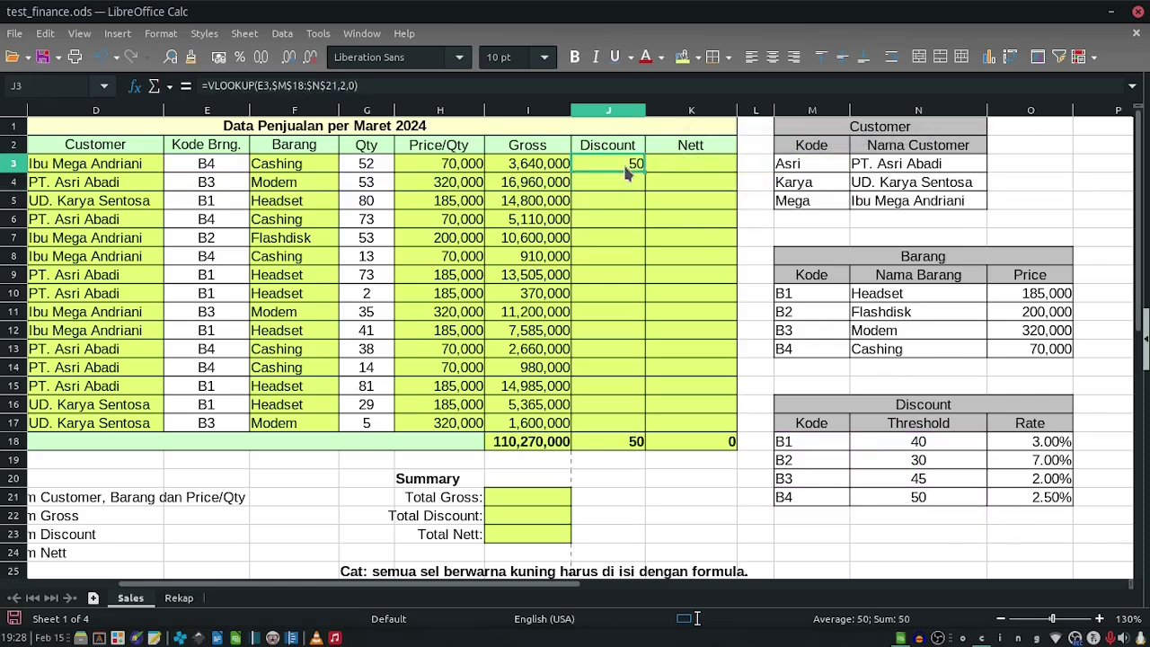
pyautogui.moveTo(646, 172); pyautogui.dragTo(654, 318)
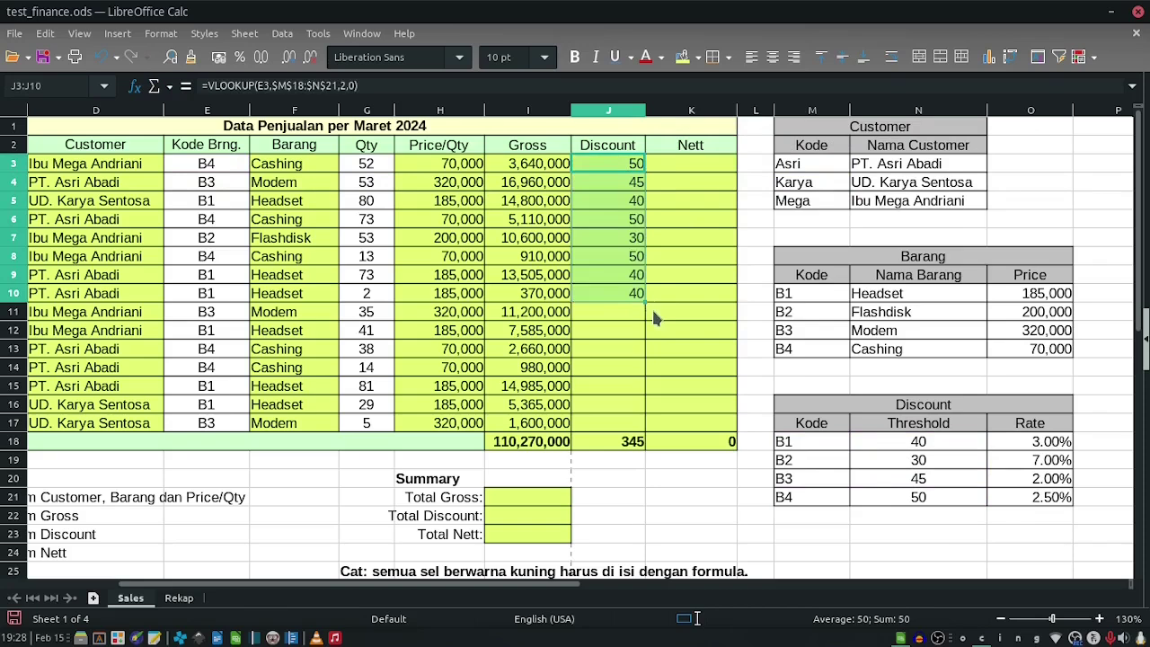
# Change the J3 formula to test whether quantity G3 is greater than the threshold returned by the VLOOKUP.
pyautogui.click(606, 164)
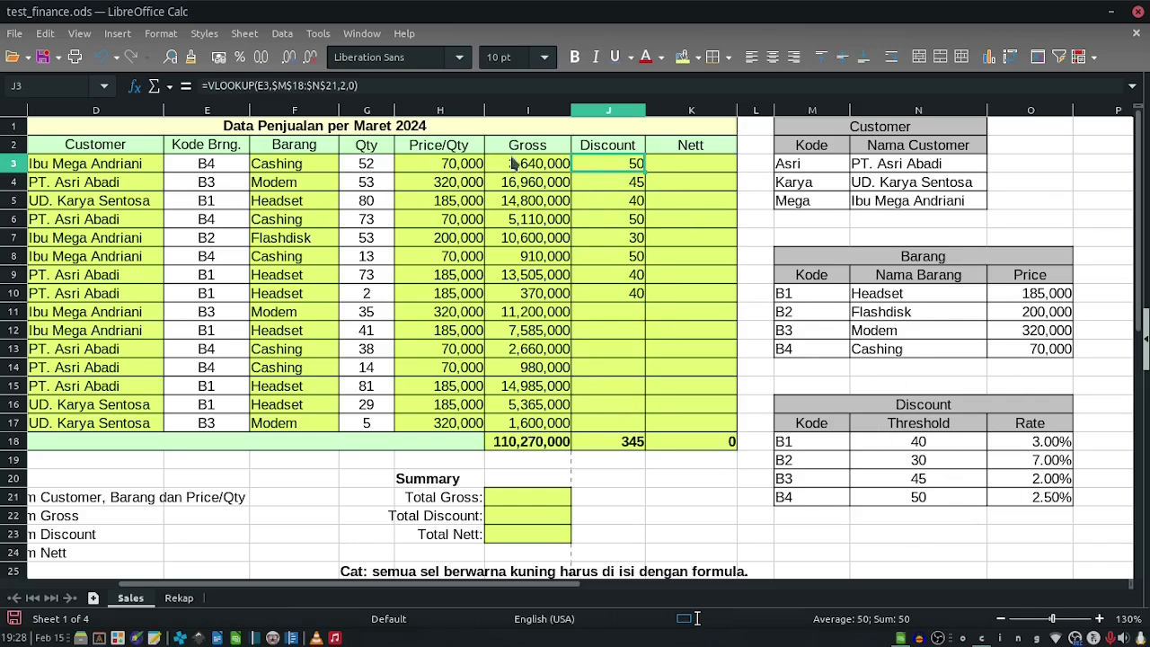
pyautogui.doubleClick(595, 167)
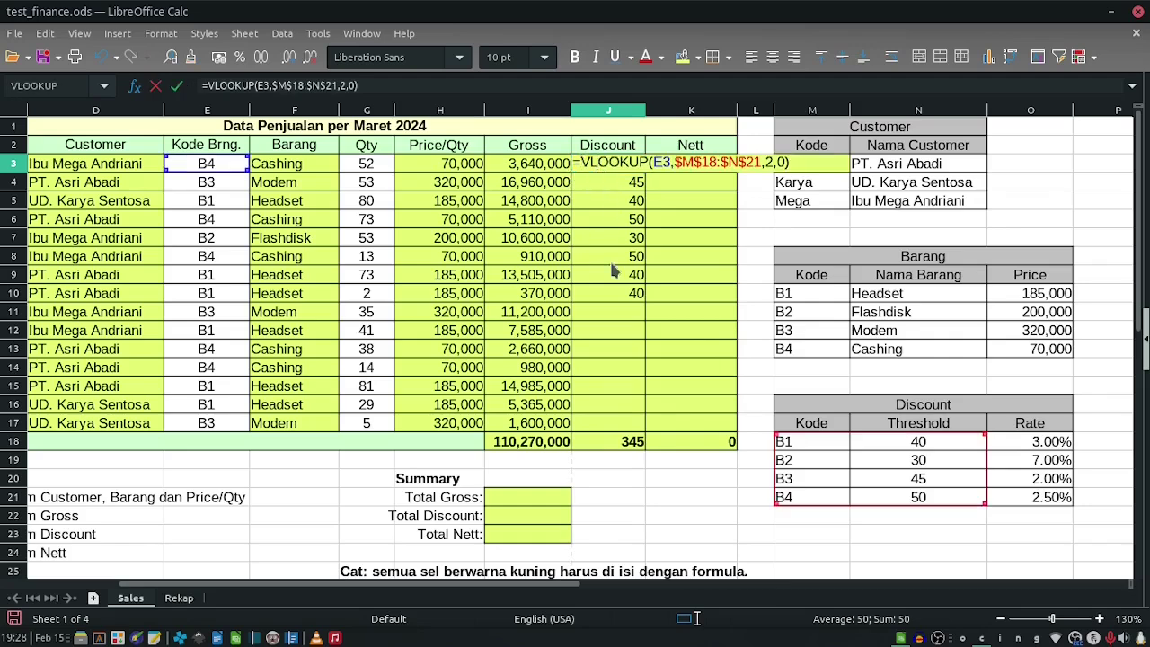
pyautogui.click(366, 167)
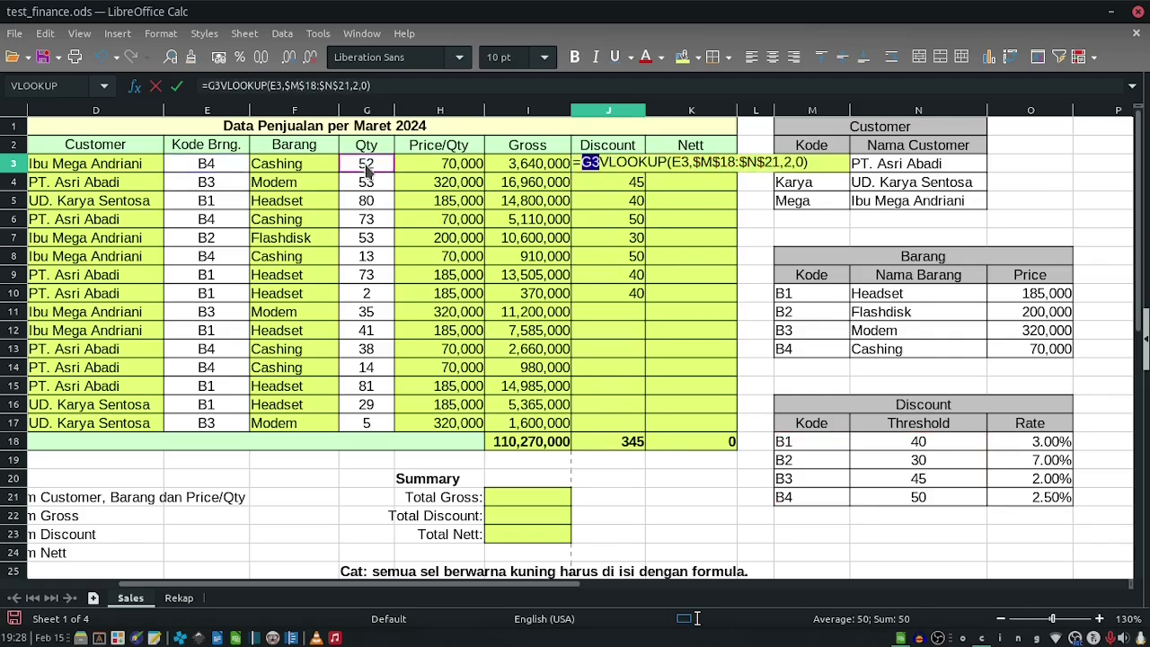
pyautogui.write('>')
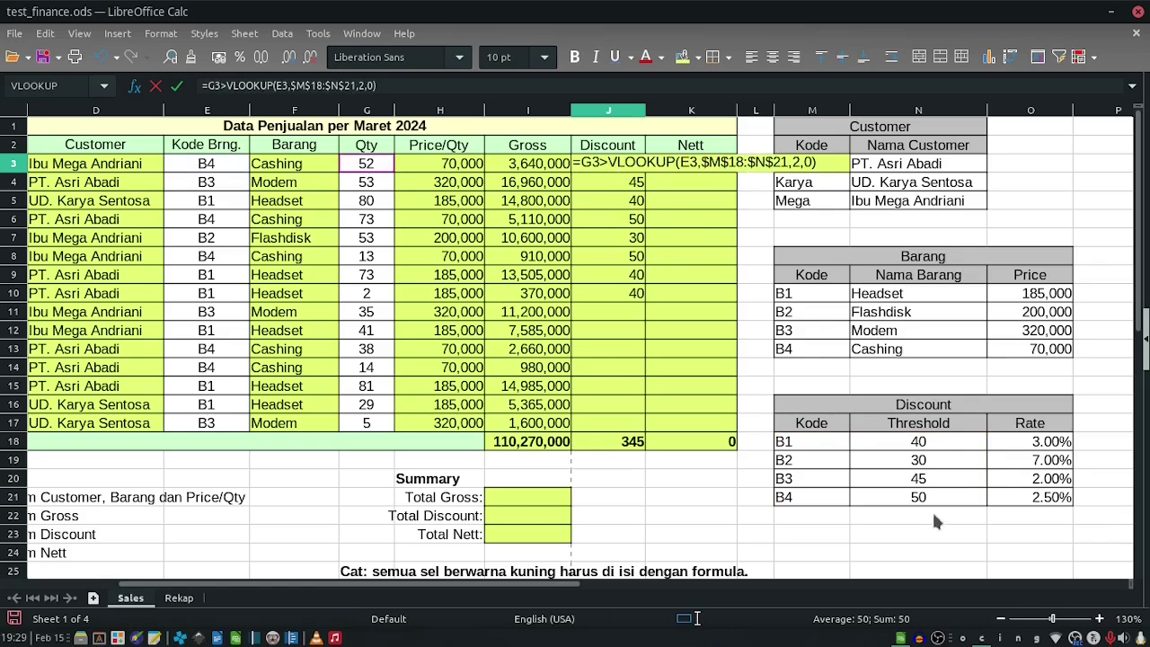
pyautogui.press('Return')
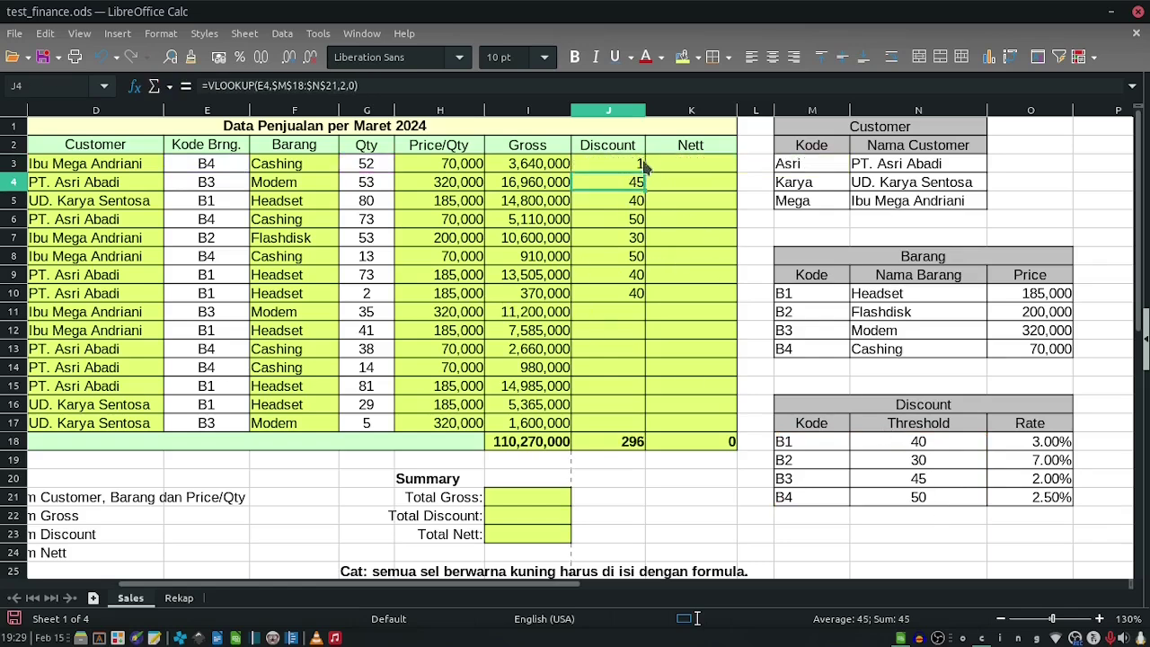
# Fill the J3 quantity-versus-threshold comparison down to J11 in the Discount column.
pyautogui.click(643, 166)
pyautogui.moveTo(643, 167); pyautogui.dragTo(640, 321)
pyautogui.click(611, 195)
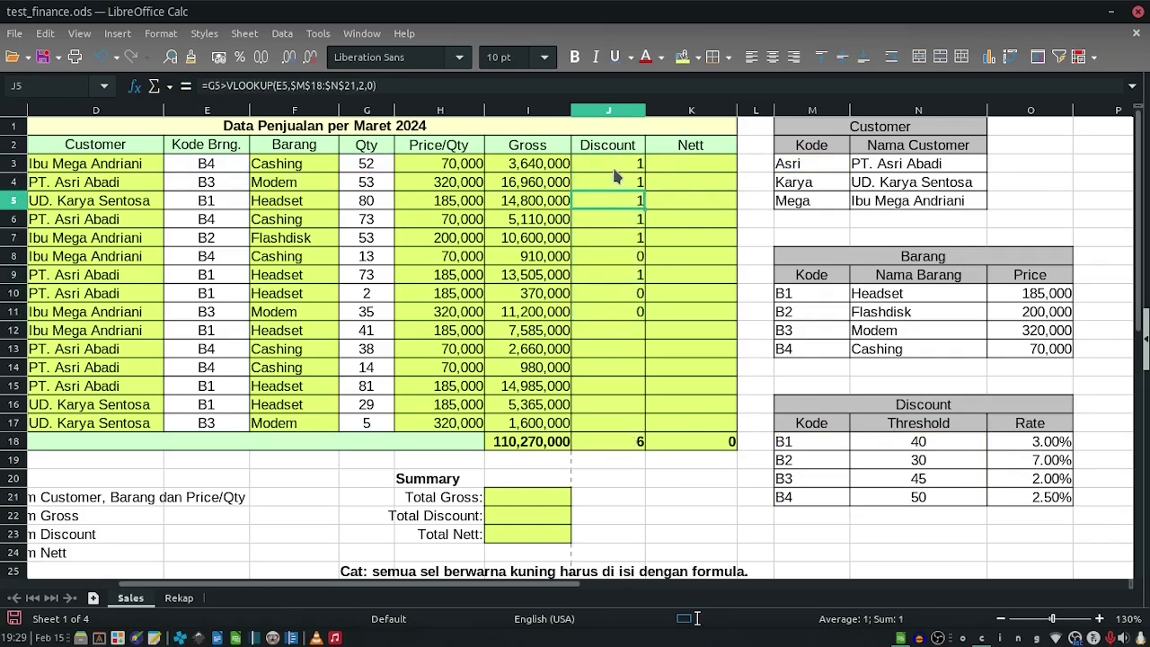
# Wrap the J3 comparison in an IF that returns true when the quantity exceeds the threshold and false otherwise.
pyautogui.press('Up')
pyautogui.press('Up')
pyautogui.press('F2')
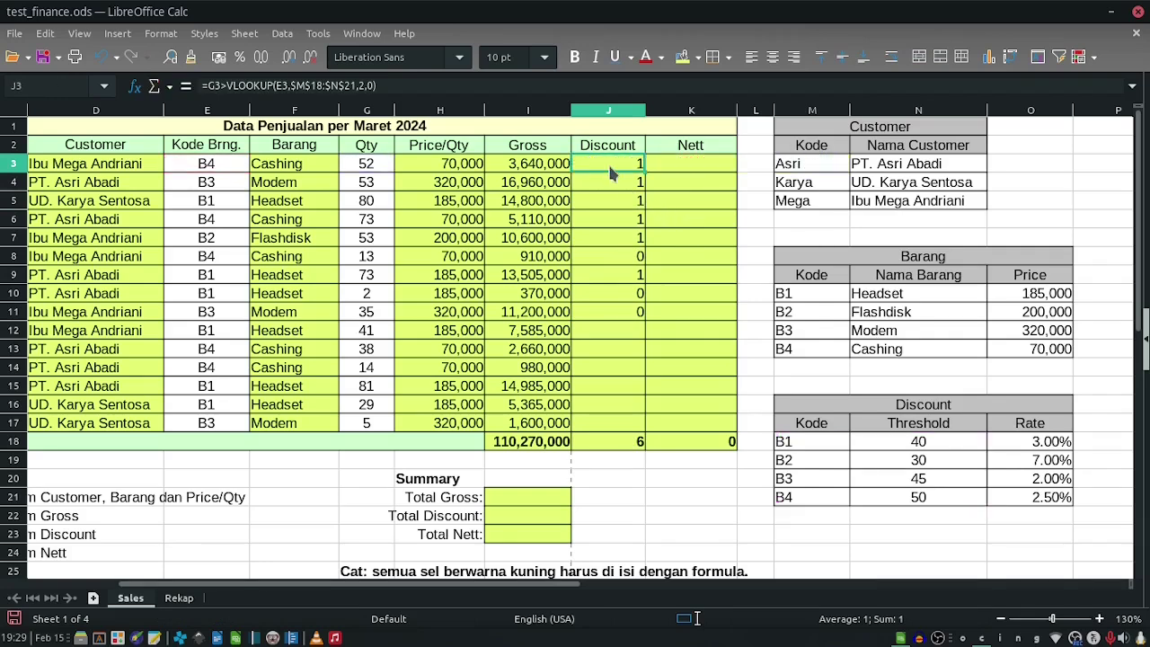
pyautogui.click(577, 163)
pyautogui.write('if(')
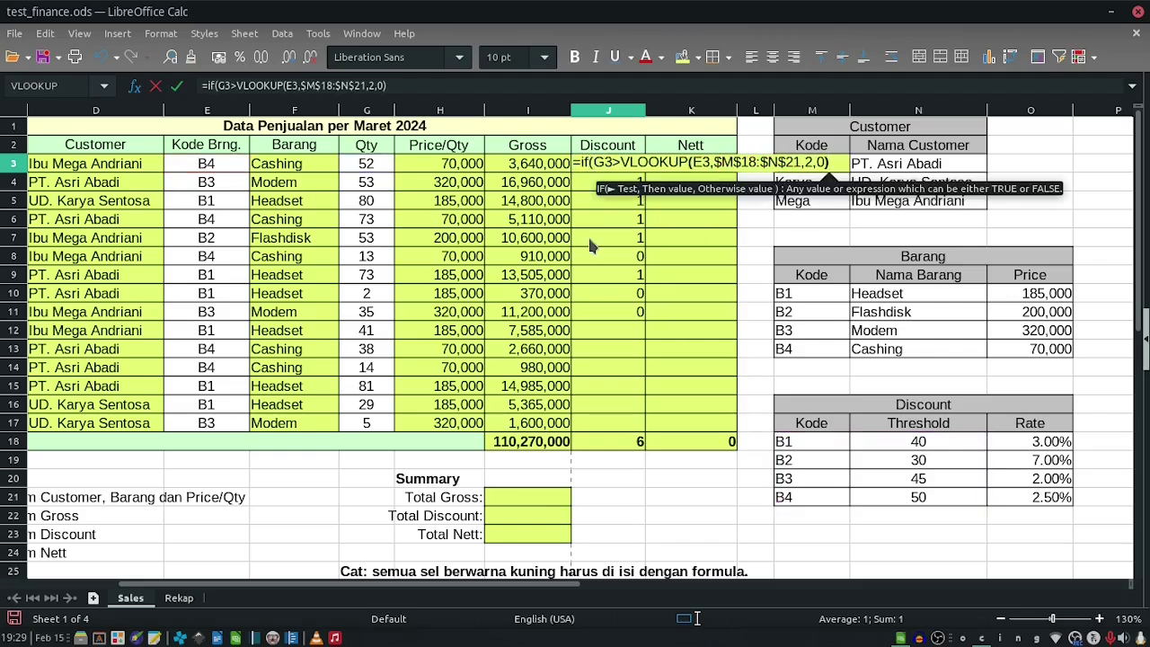
pyautogui.write(',')
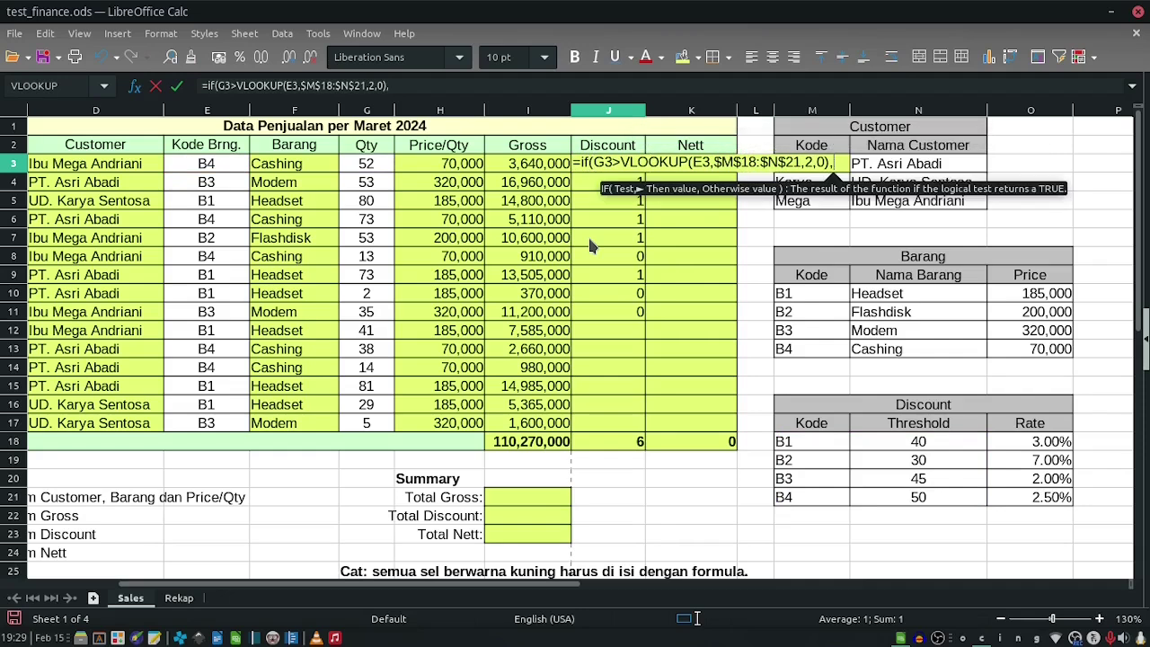
pyautogui.write('true,false')
pyautogui.press('Return')
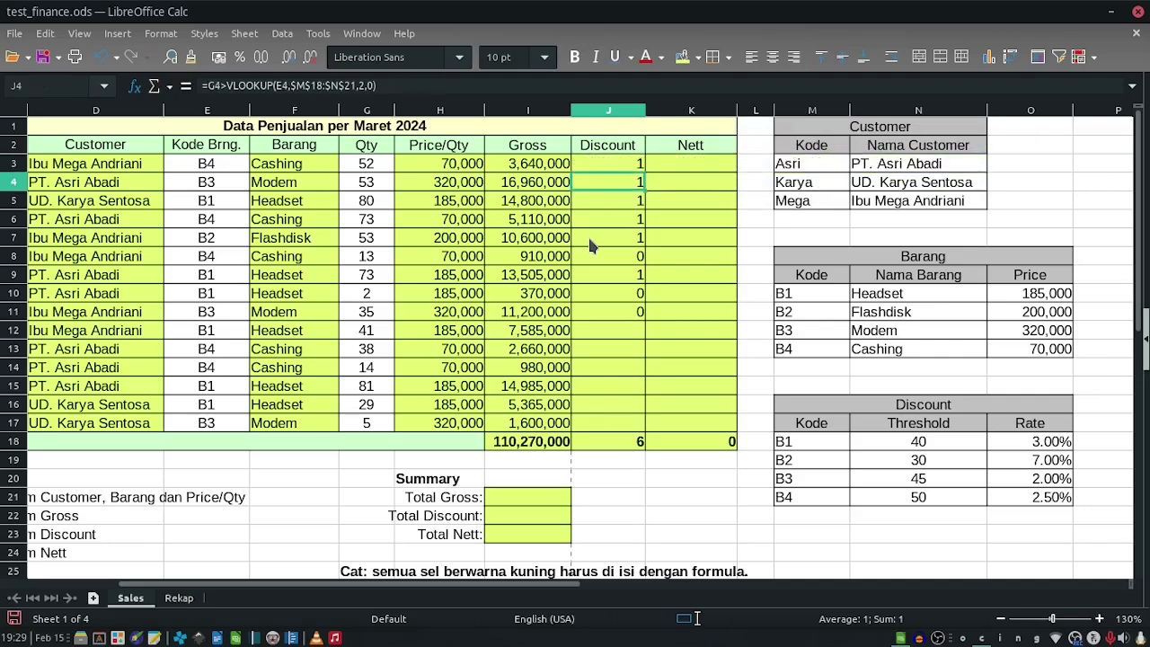
# Fill the J3 IF formula down to J12 and review the formula in J3.
pyautogui.click(588, 161)
pyautogui.moveTo(644, 173); pyautogui.dragTo(647, 338)
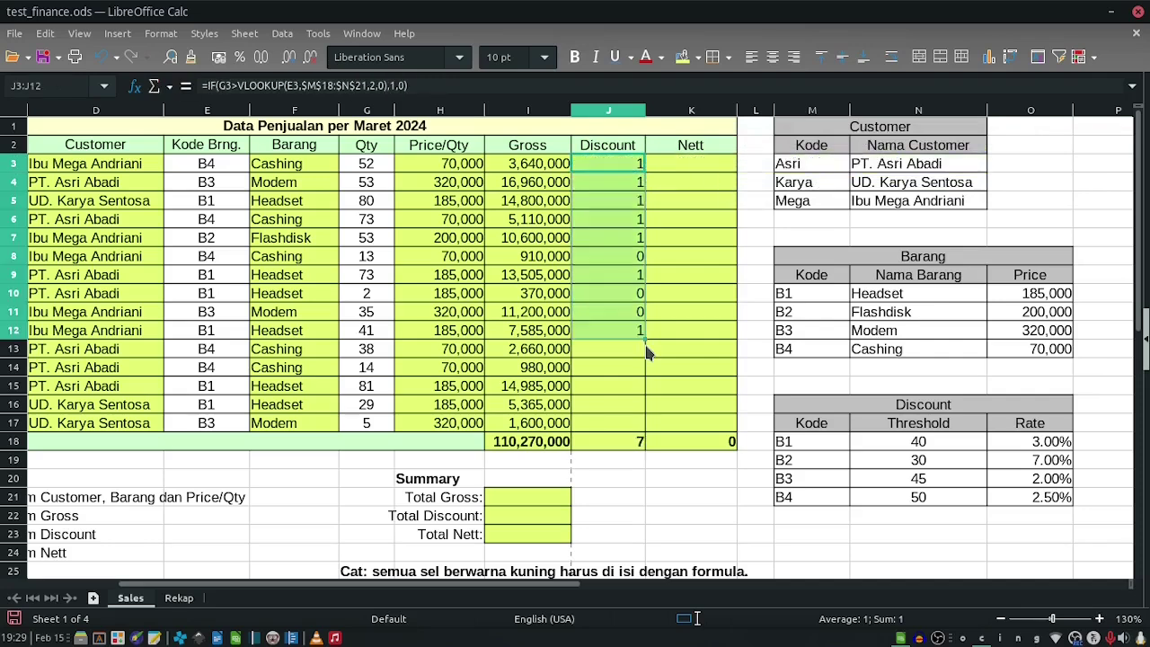
pyautogui.click(619, 169)
pyautogui.doubleClick(611, 163)
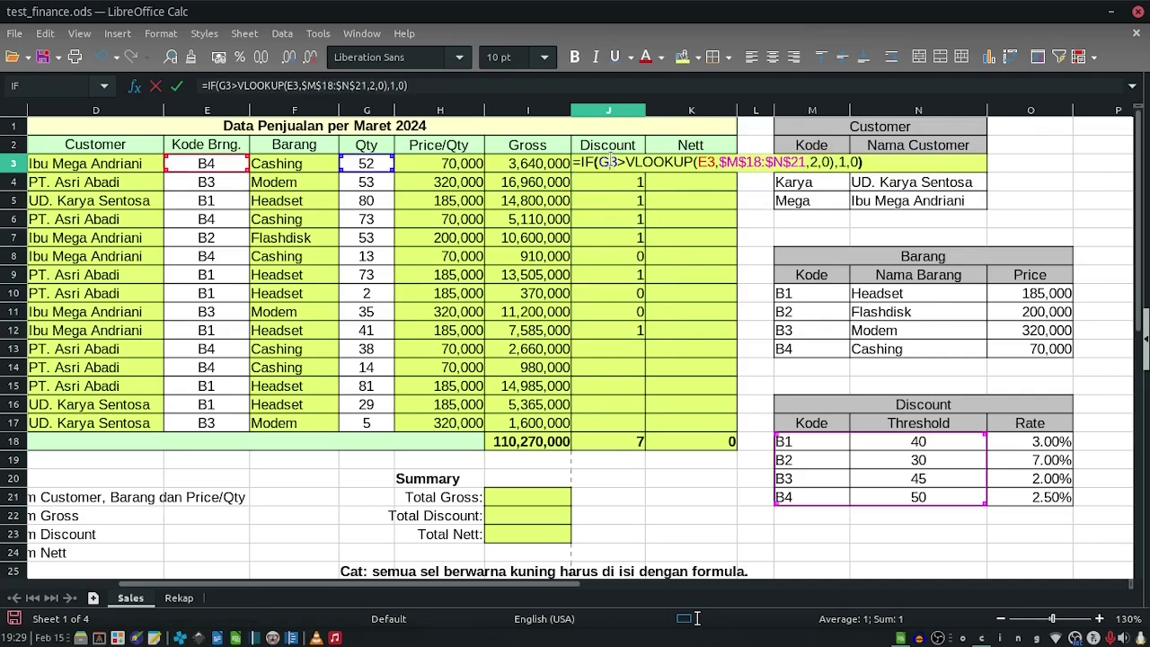
pyautogui.press('Escape')
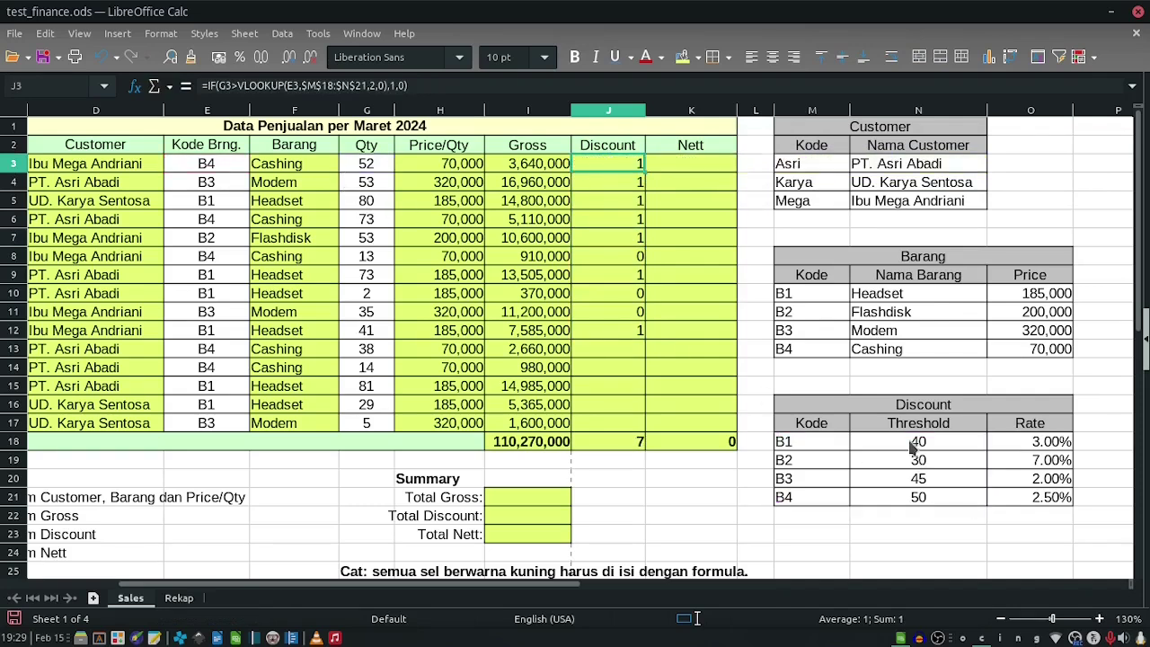
pyautogui.press('Left')
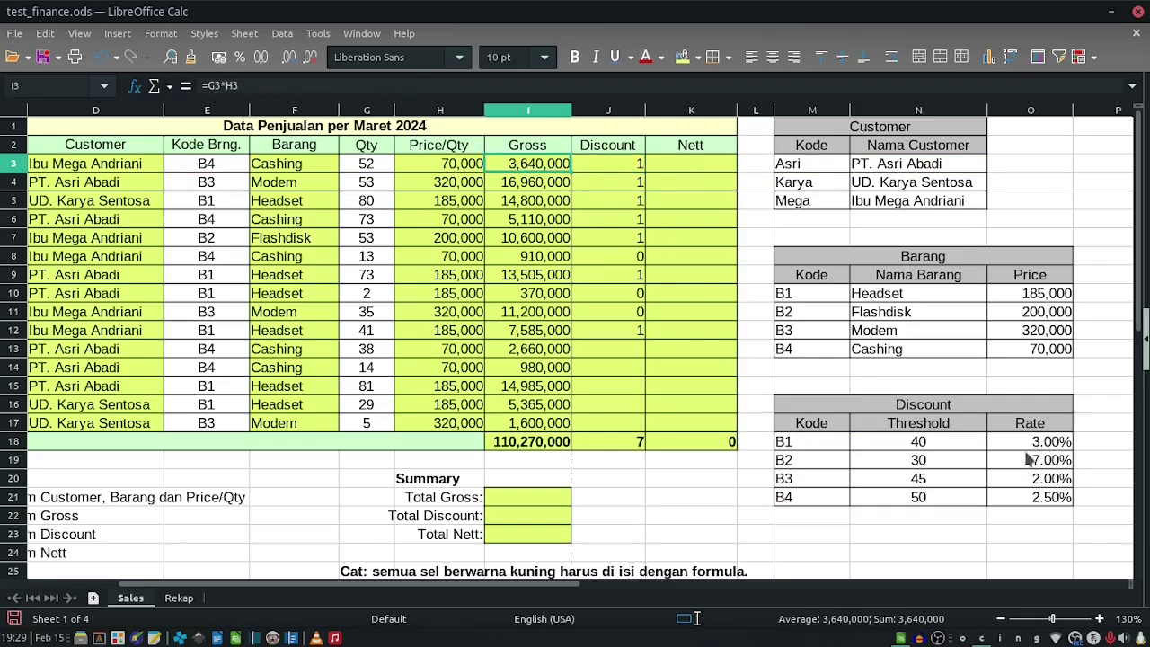
# Replace the IF's then value in J3 with a VLOOKUP of E3 in $M$18:$O$21, returning rate column 3 with FALSE for an exact match.
pyautogui.doubleClick(616, 169)
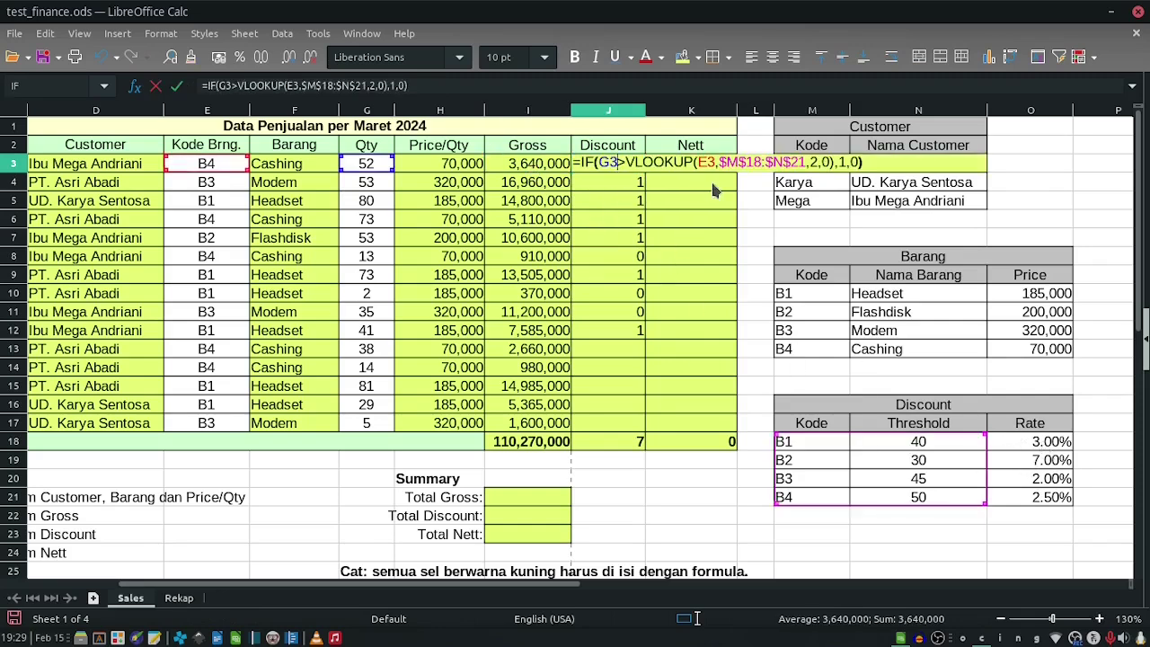
pyautogui.click(842, 163)
pyautogui.click(845, 163)
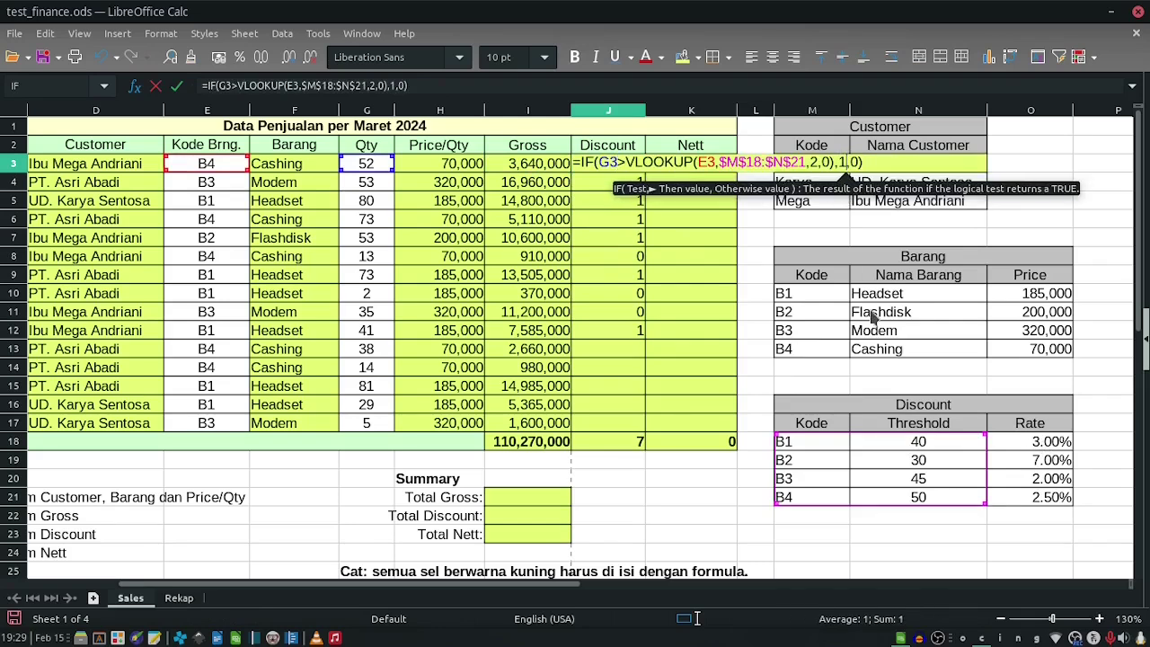
pyautogui.press('BackSpace')
pyautogui.write('vlookup(')
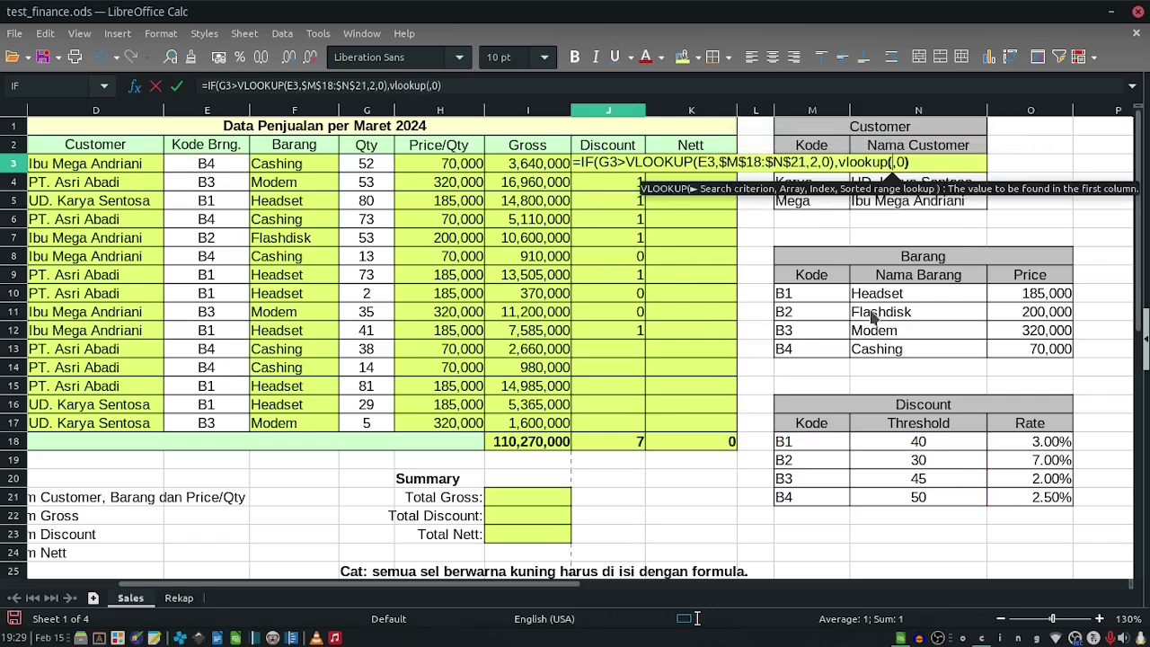
pyautogui.click(204, 167)
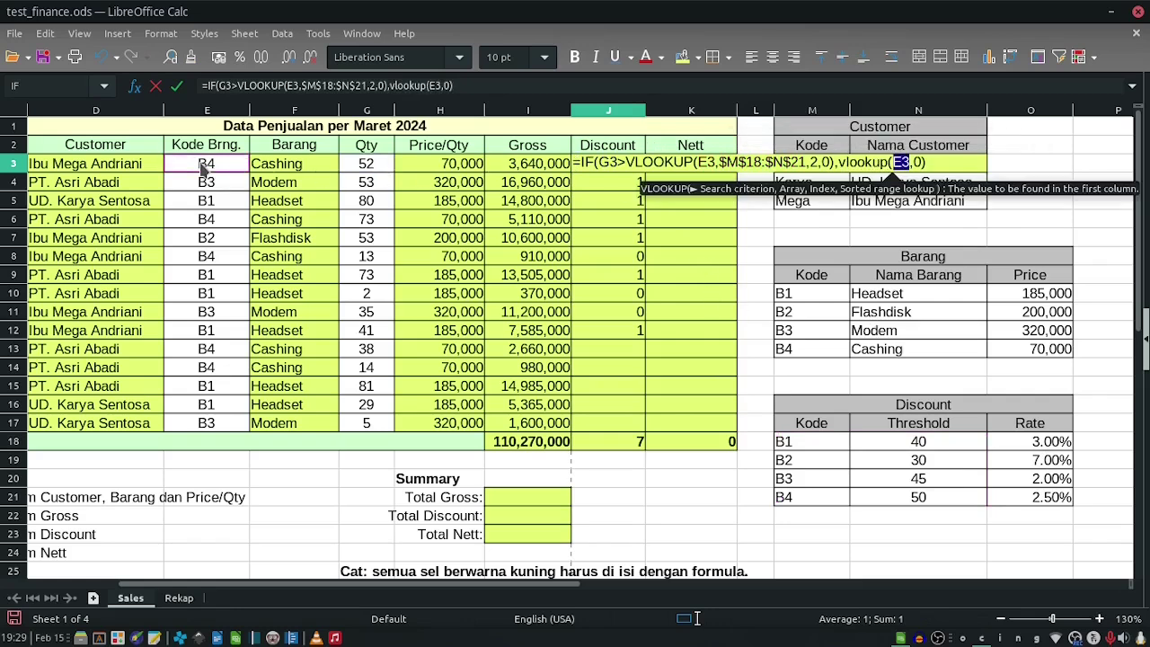
pyautogui.write(',')
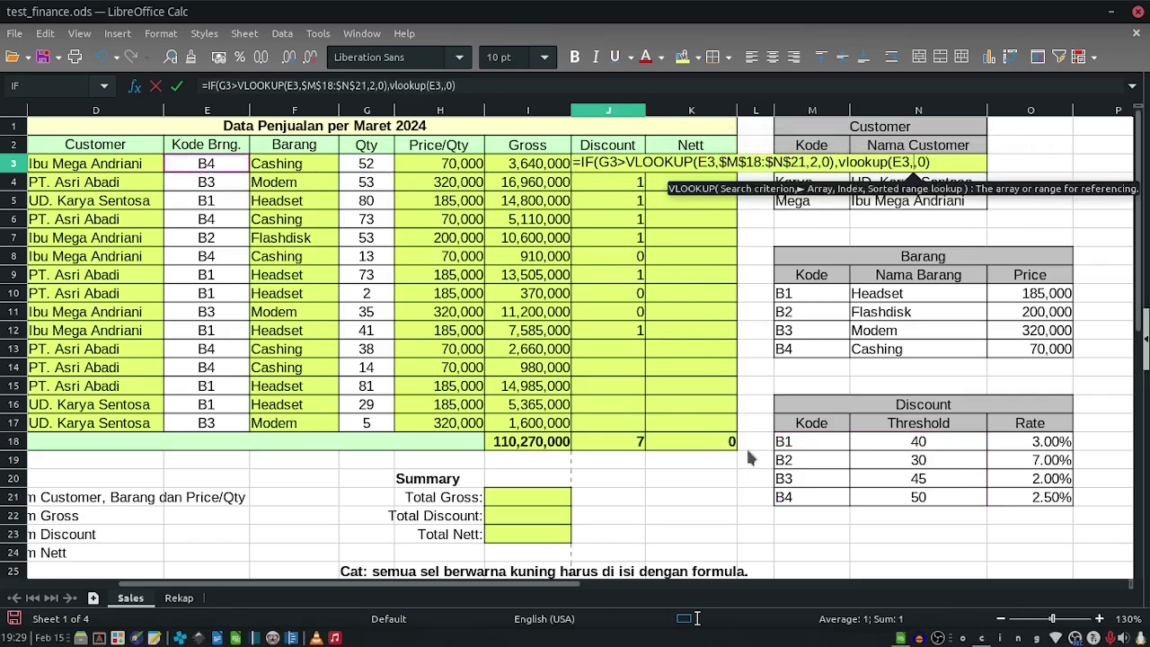
pyautogui.moveTo(807, 435); pyautogui.dragTo(1031, 500)
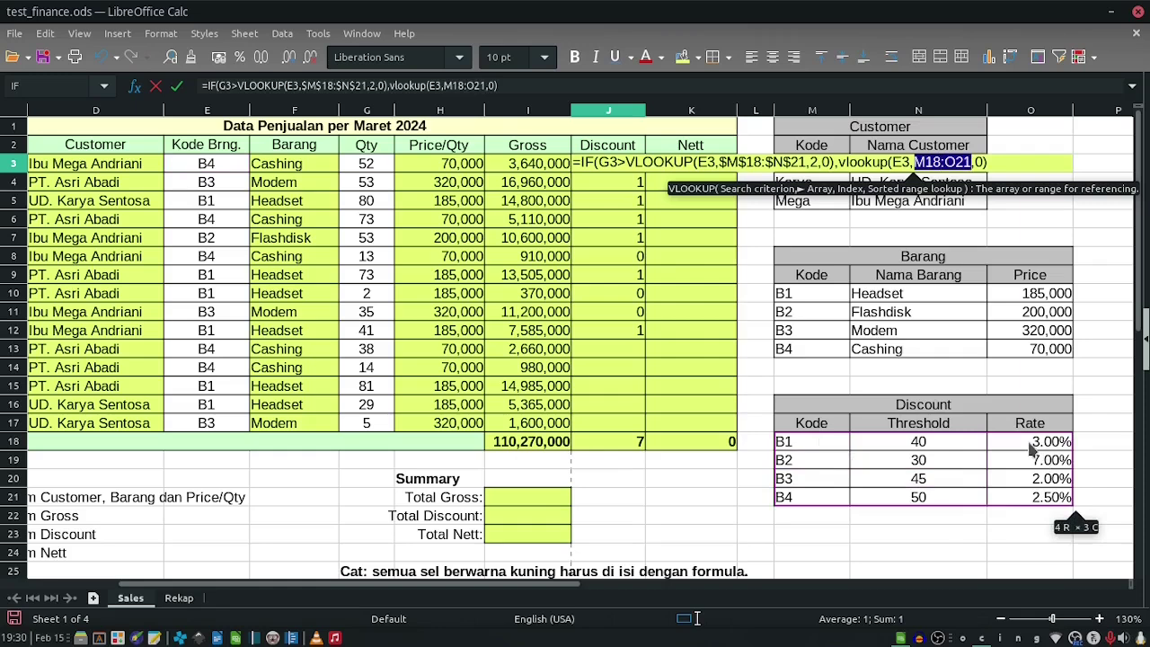
pyautogui.press('F4')
pyautogui.write(',')
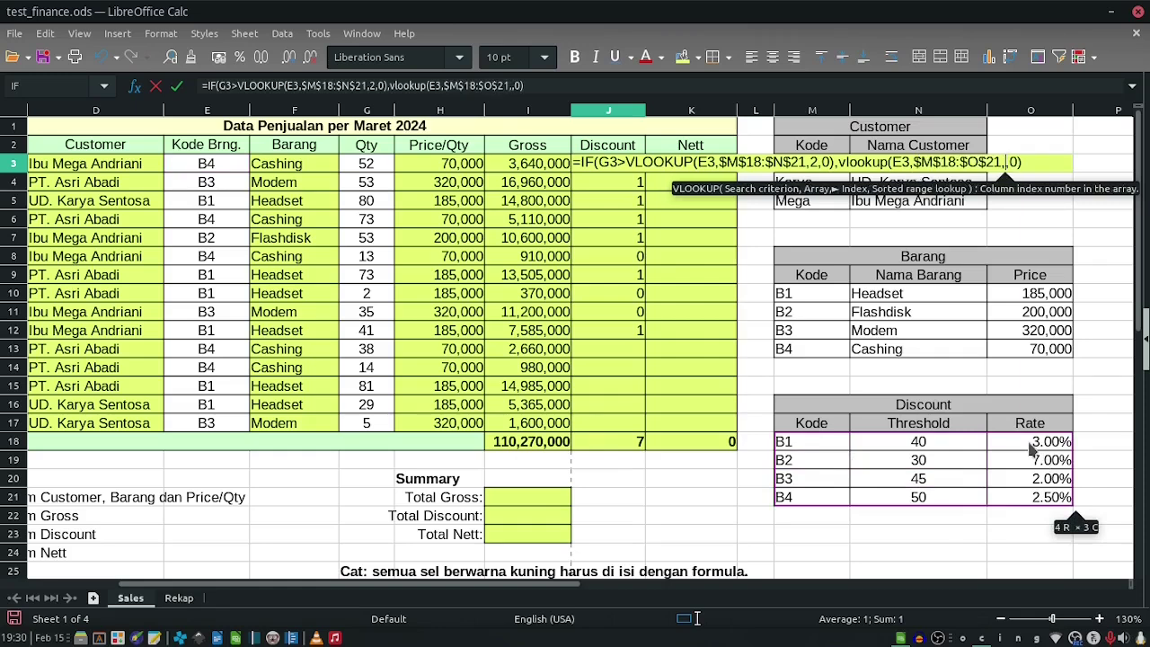
pyautogui.write('3,false')
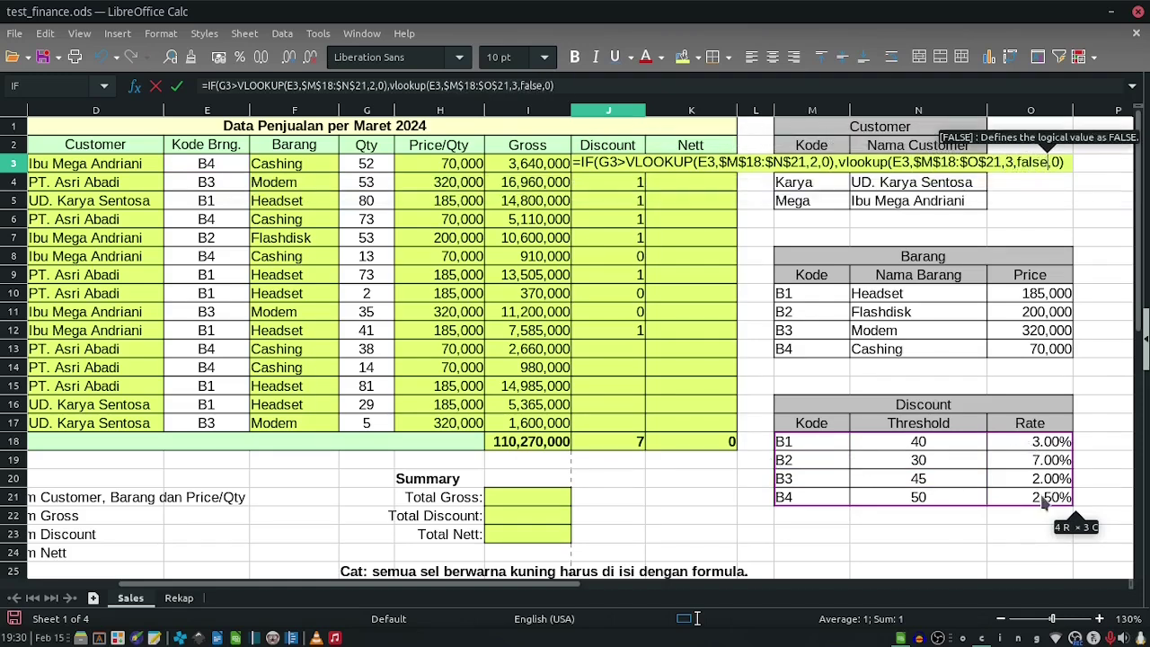
pyautogui.write(')')
pyautogui.press('Return')
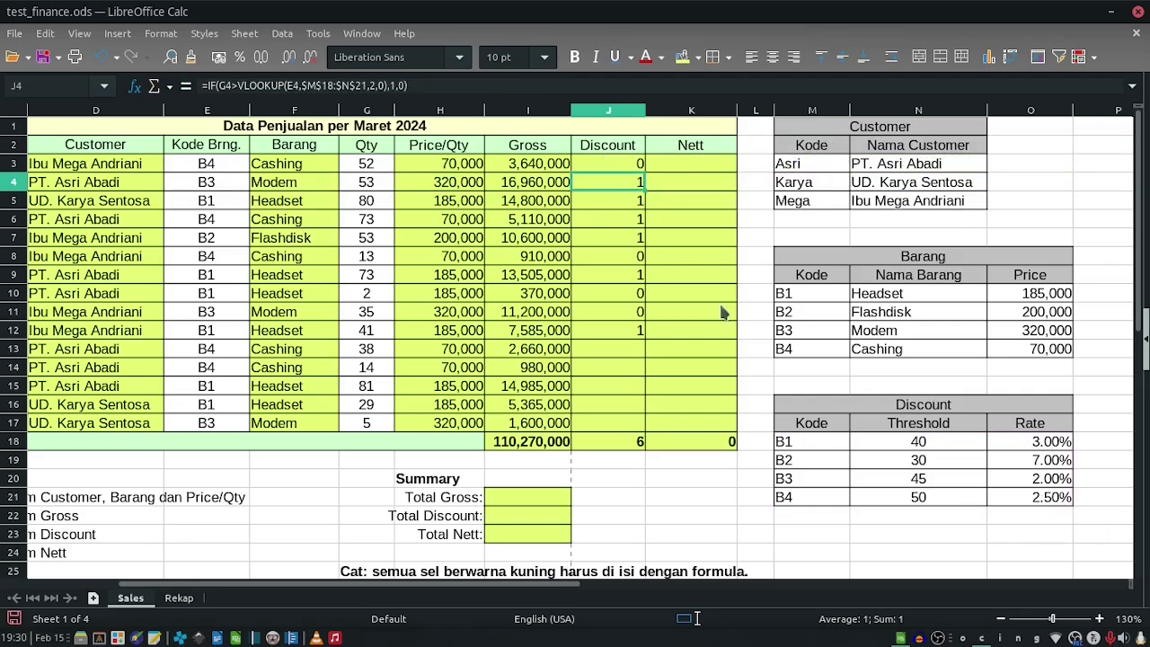
# Fill the J3 rate formula down to J14, format those cells as percentages, and check several of the rates.
pyautogui.click(626, 171)
pyautogui.moveTo(644, 173); pyautogui.dragTo(655, 379)
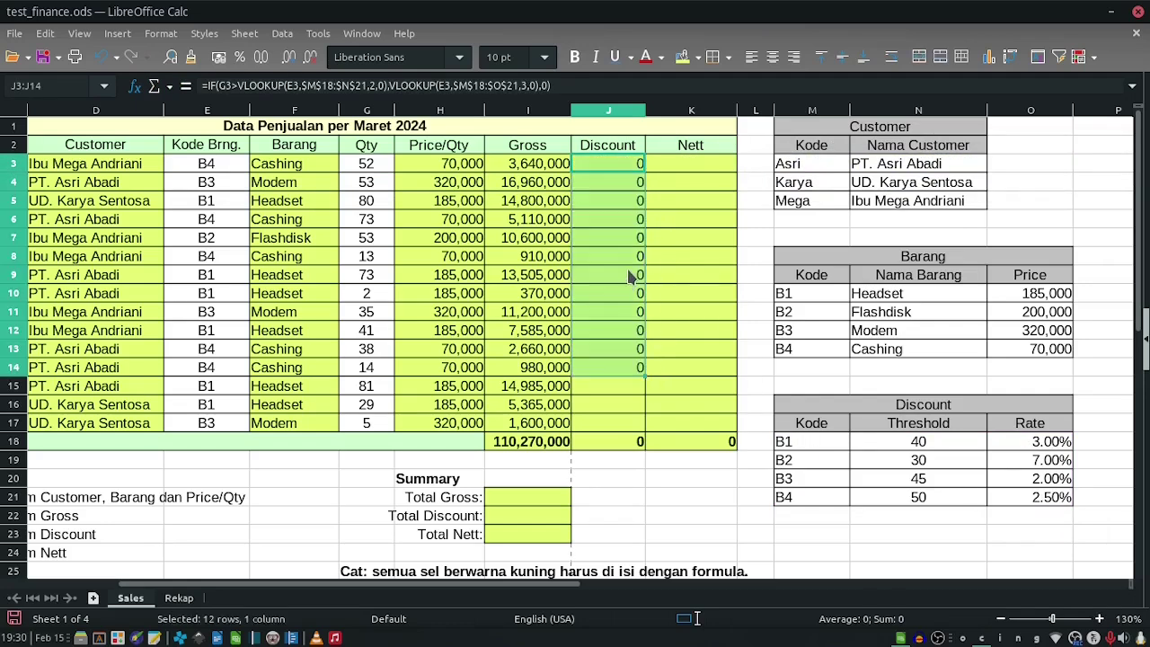
pyautogui.click(239, 57)
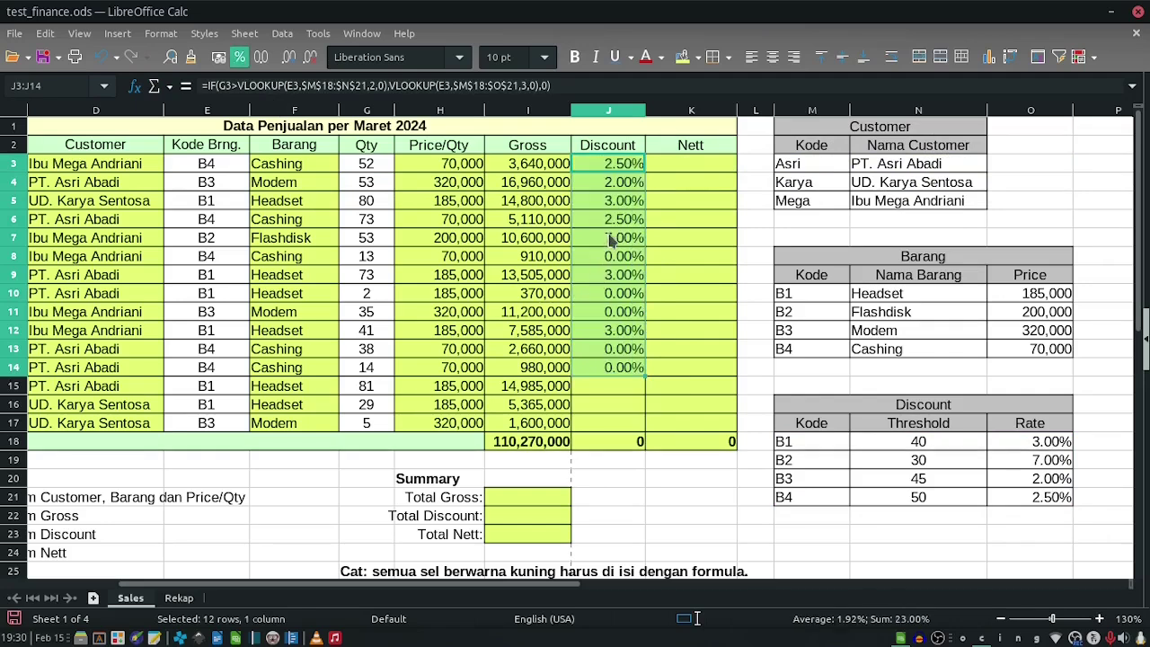
pyautogui.click(600, 260)
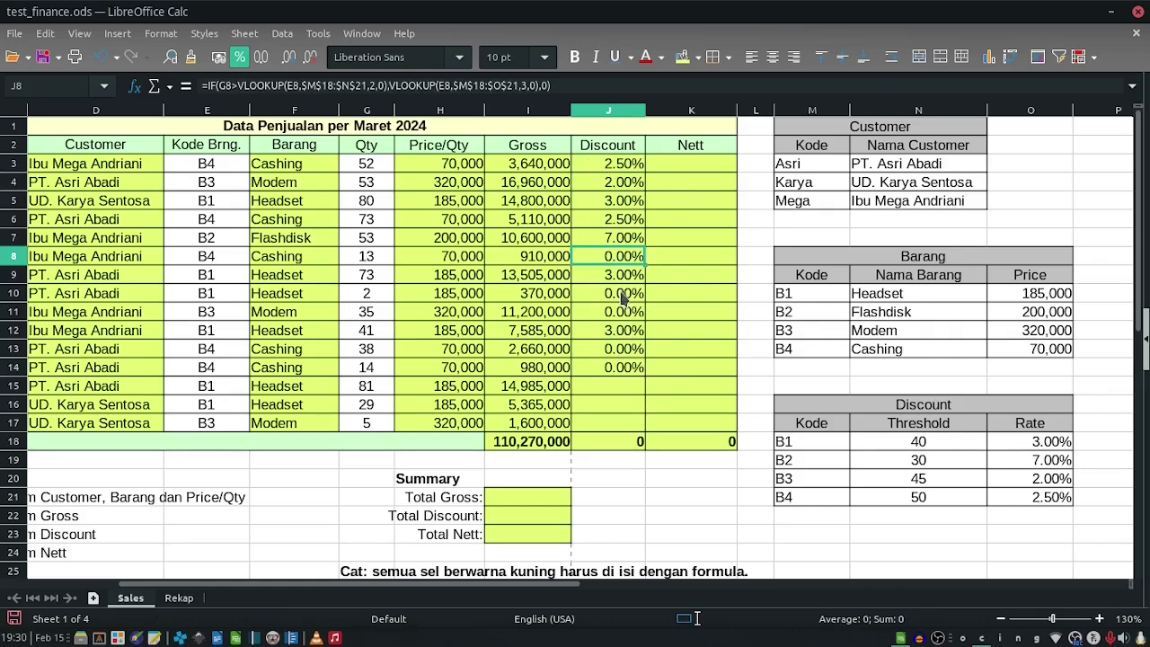
pyautogui.click(605, 170)
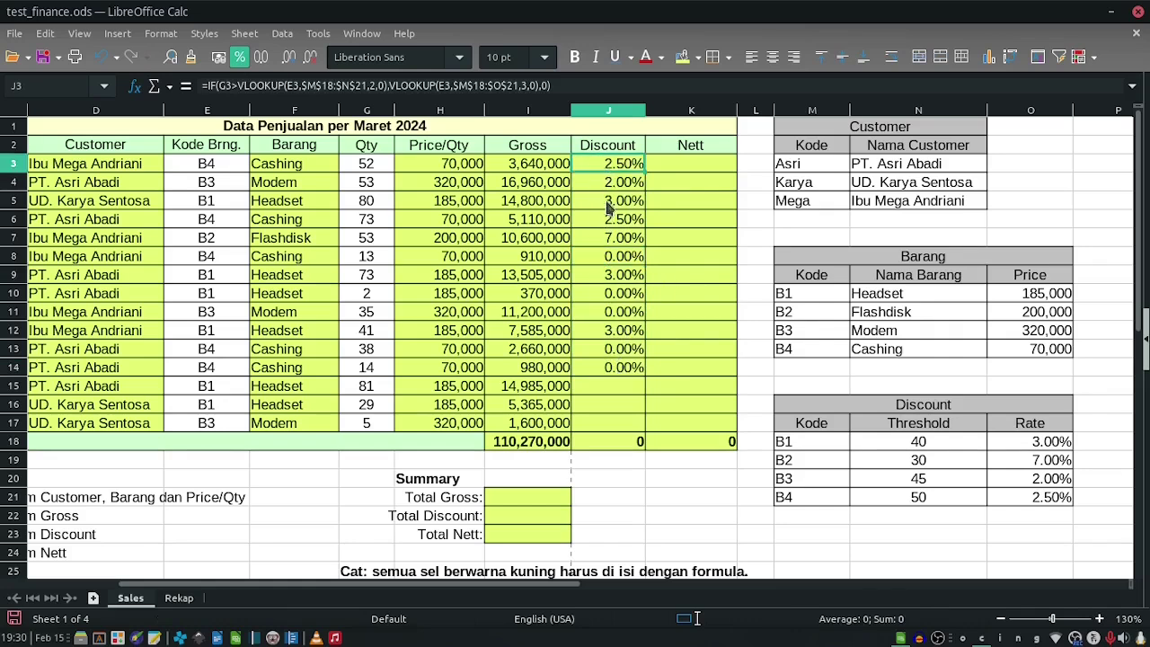
pyautogui.click(605, 181)
pyautogui.click(601, 245)
# Multiply the rate VLOOKUP inside the J3 IF formula by the gross amount in I3.
pyautogui.doubleClick(606, 164)
pyautogui.click(1045, 167)
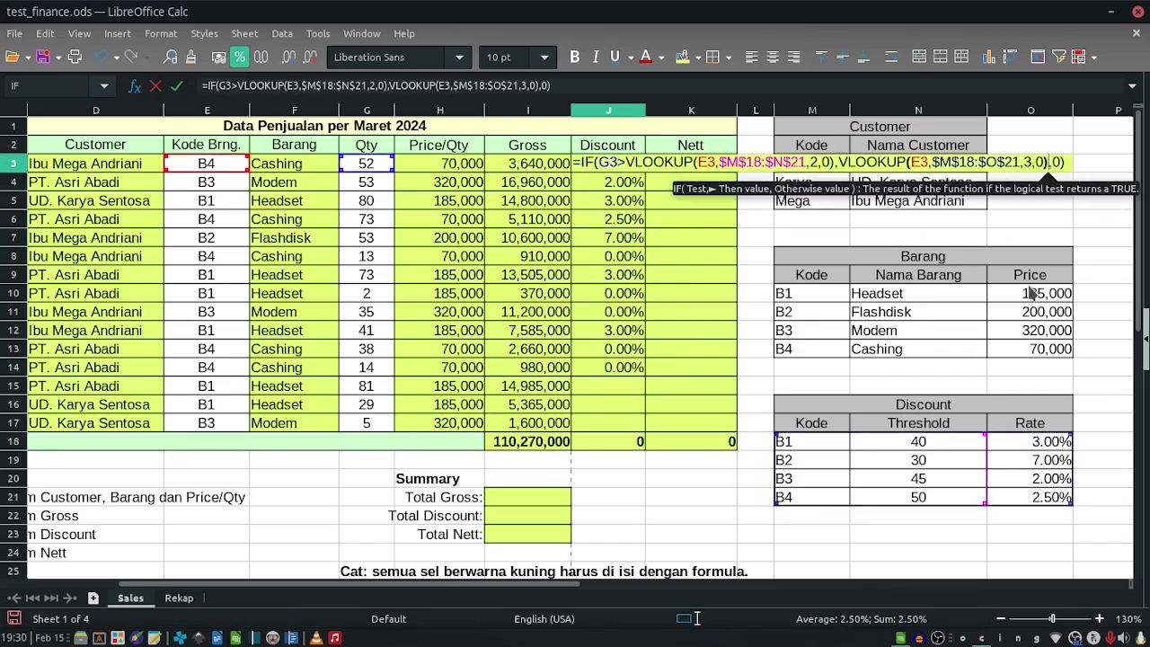
pyautogui.write('*')
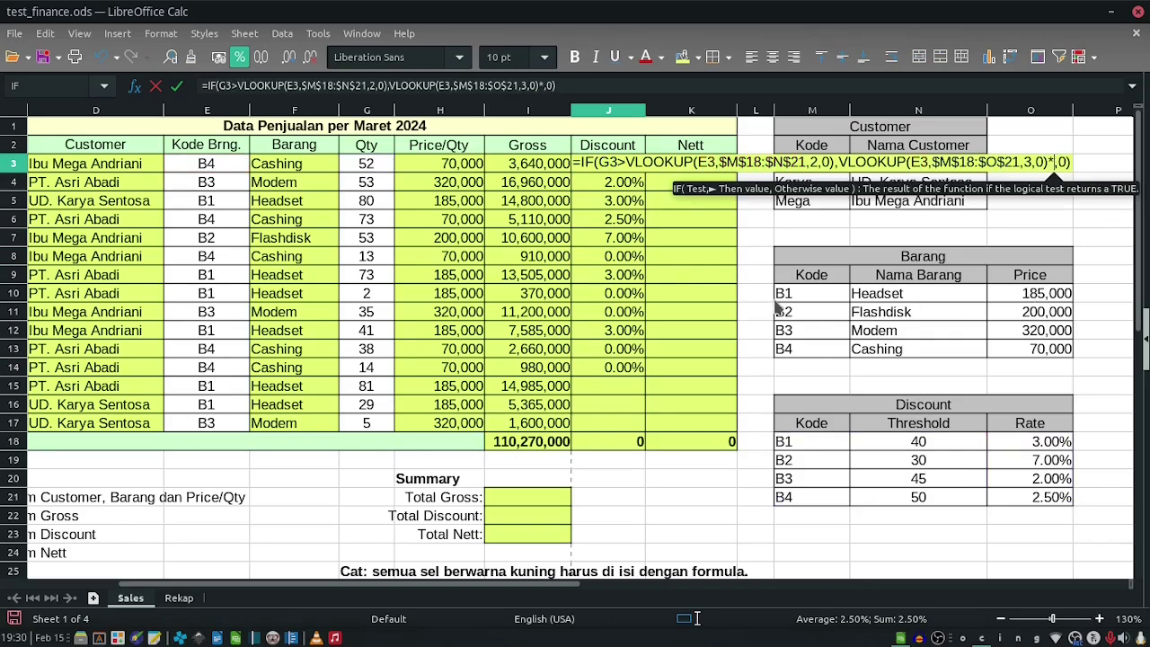
pyautogui.click(525, 168)
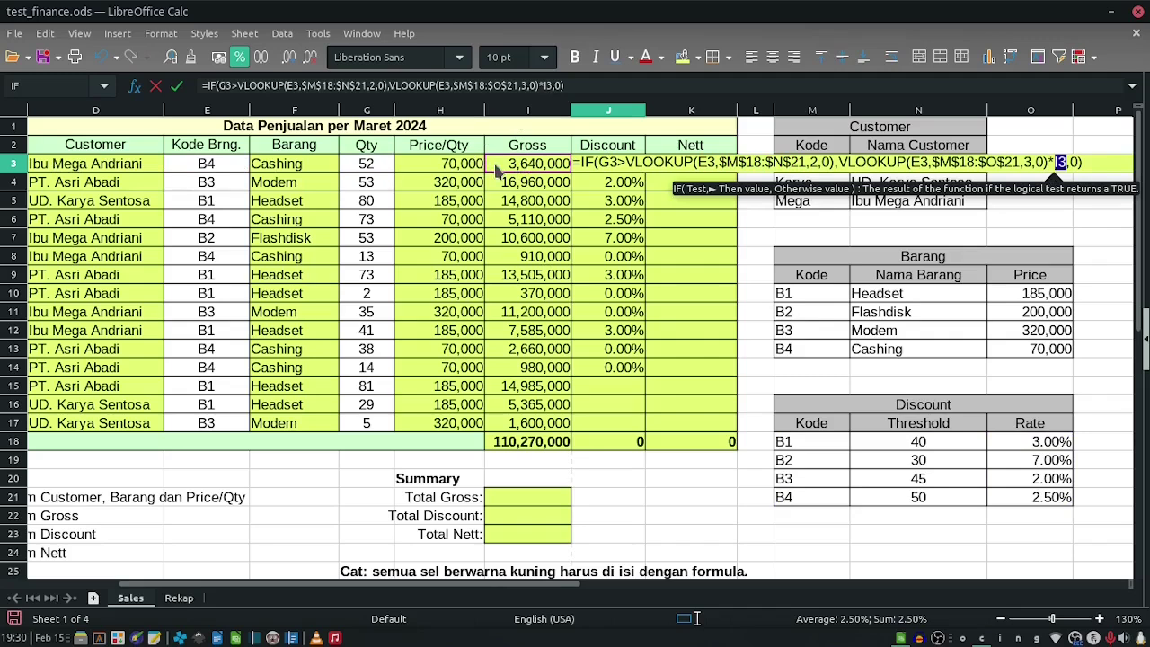
pyautogui.press('Return')
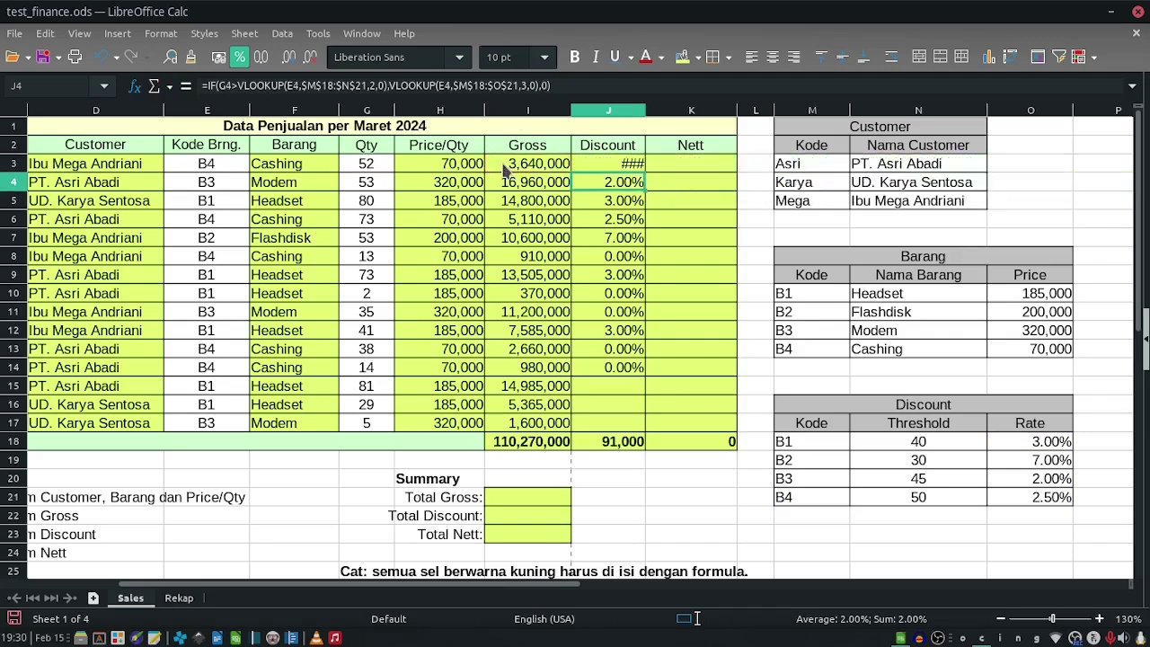
# Fill the J3 discount amount formula down to J17, the last row of the Discount column.
pyautogui.click(604, 164)
pyautogui.moveTo(644, 173); pyautogui.dragTo(640, 386)
pyautogui.click(604, 164)
pyautogui.moveTo(644, 173); pyautogui.dragTo(631, 429)
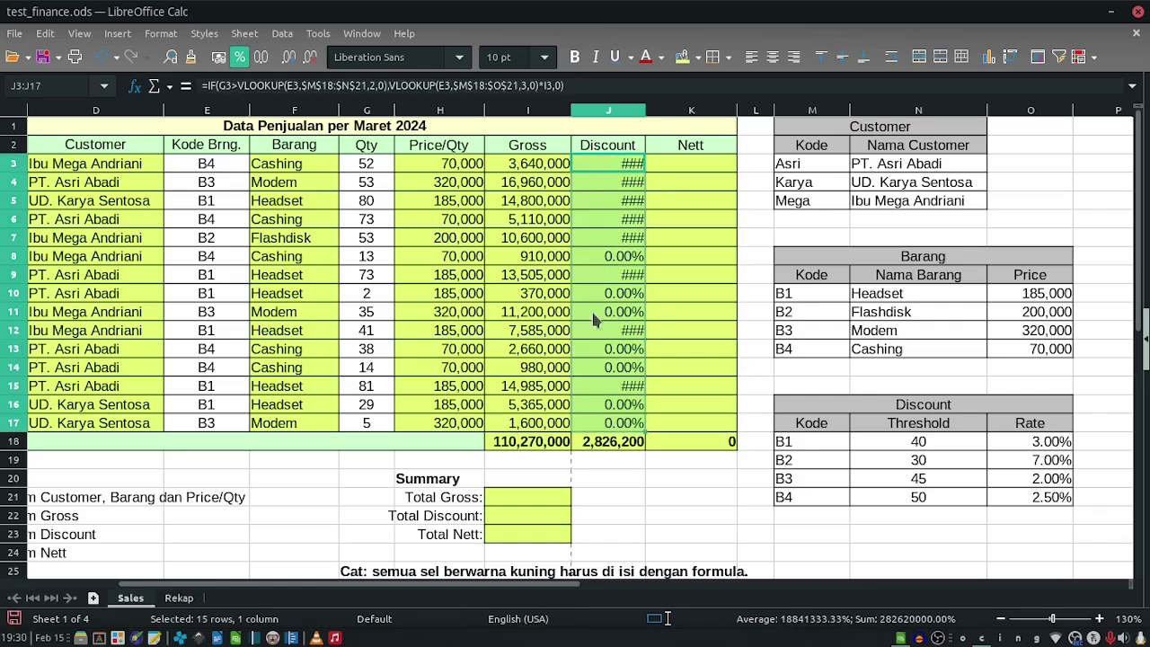
# Replace the percent format of J3:J17 with a number format using thousands separators and no decimals.
pyautogui.click(240, 57)
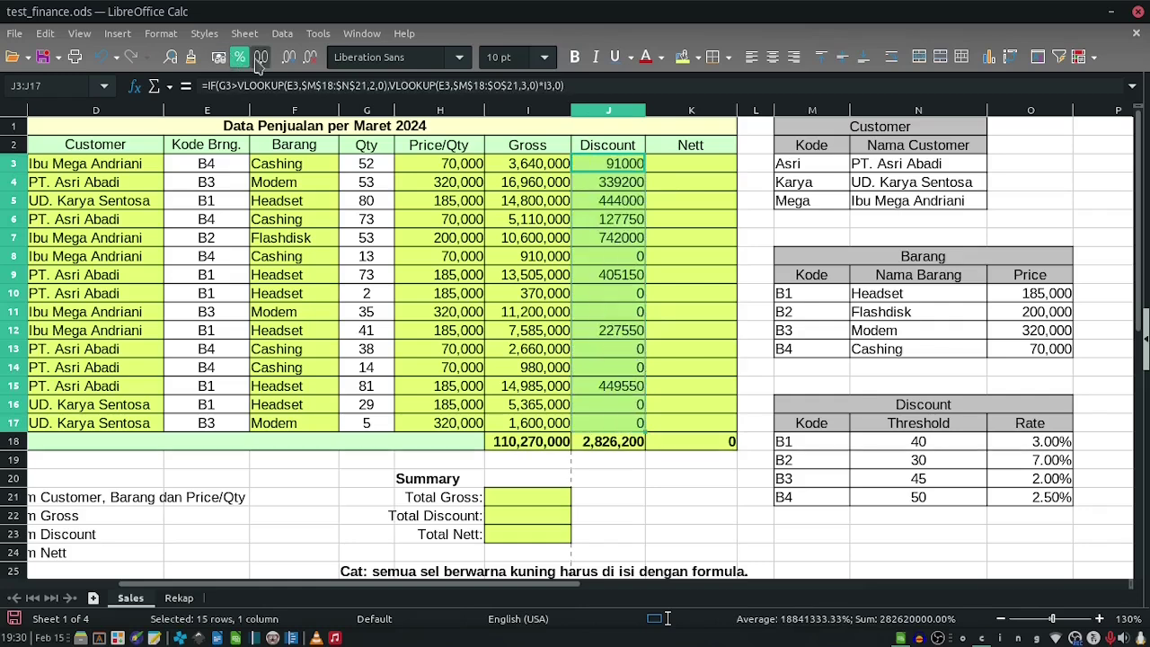
pyautogui.click(261, 57)
pyautogui.click(310, 57)
pyautogui.click(310, 56)
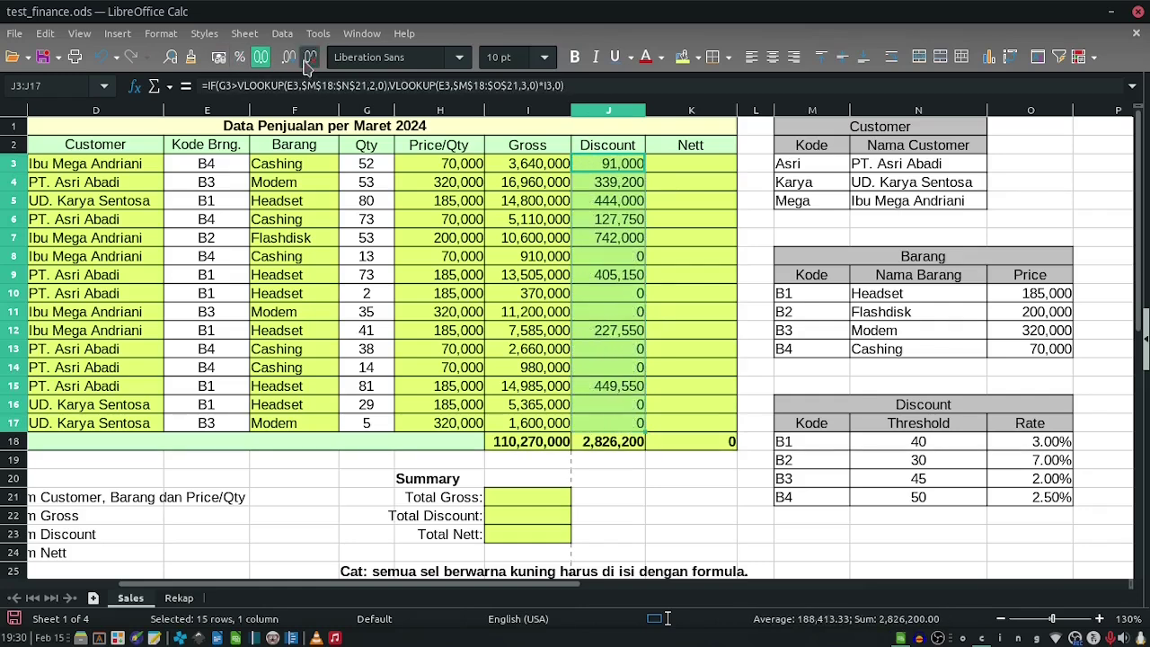
pyautogui.click(620, 257)
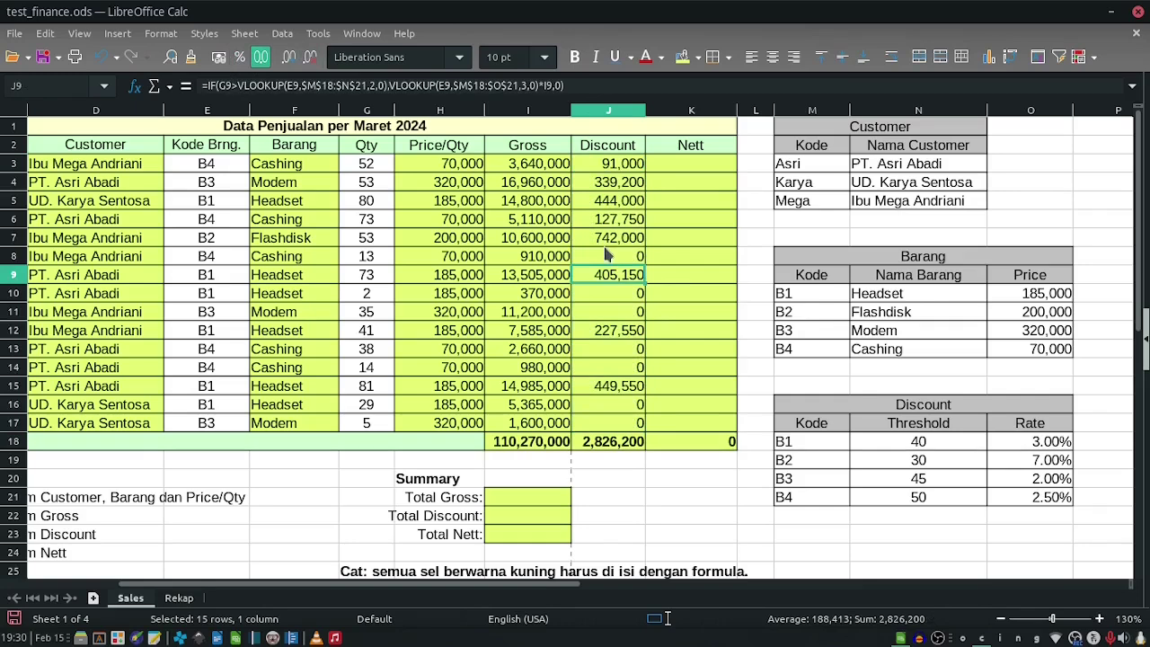
# Save the workbook and check the SUM formula of the Discount total in J18.
pyautogui.click(45, 57)
pyautogui.click(620, 181)
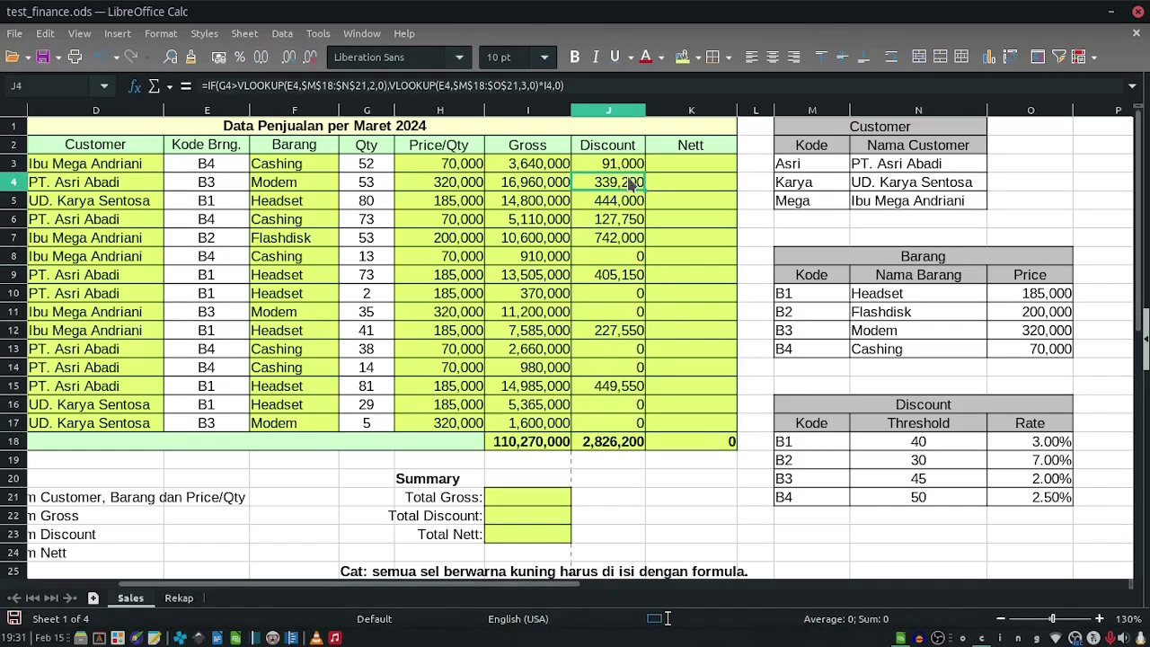
pyautogui.doubleClick(607, 441)
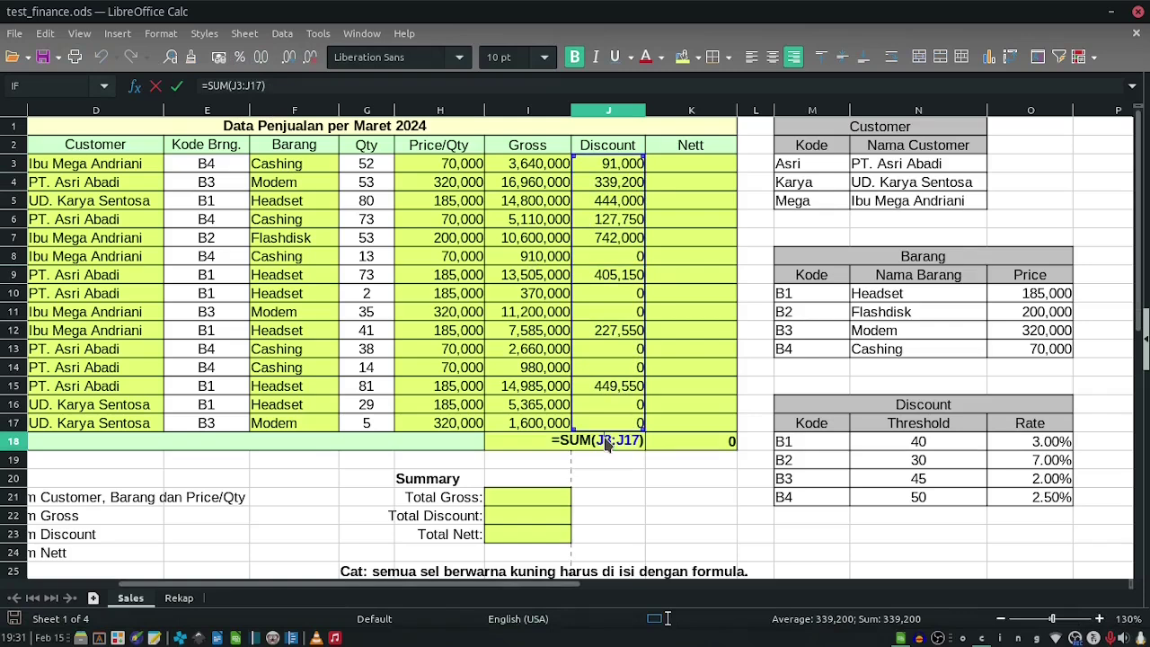
pyautogui.press('Return')
pyautogui.doubleClick(616, 429)
pyautogui.press('Escape')
# Enter a formula in K3 that subtracts the discount in J3 from the gross amount in I3.
pyautogui.click(672, 162)
pyautogui.write('=')
pyautogui.click(528, 169)
pyautogui.write('-')
pyautogui.click(600, 168)
pyautogui.press('Return')
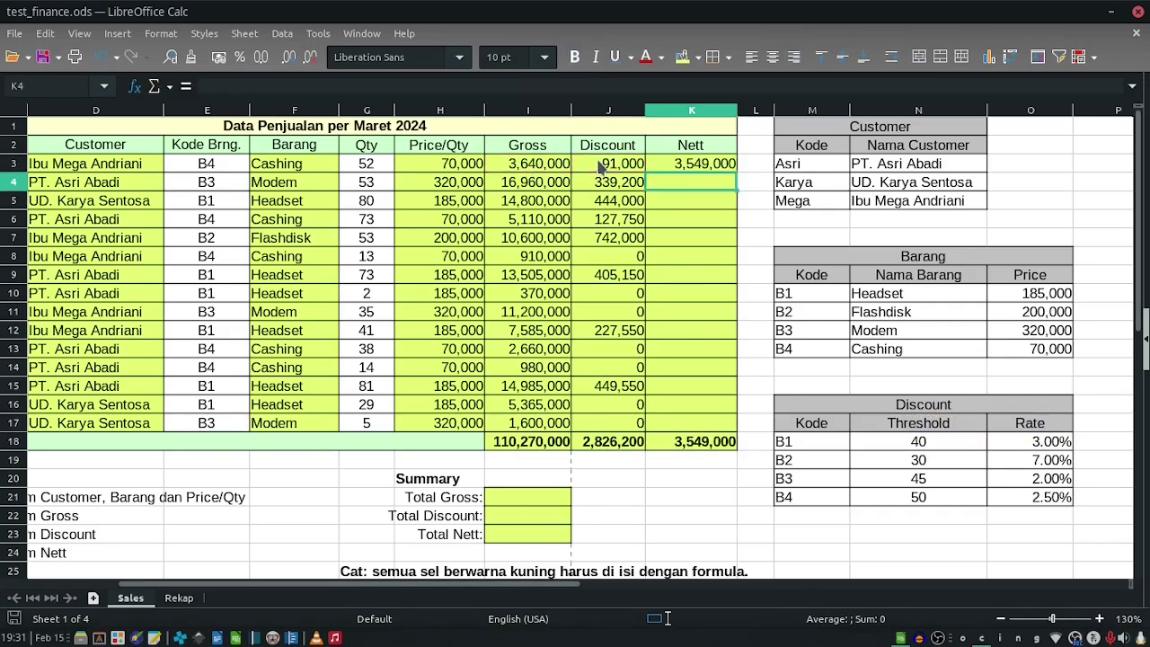
# Fill the K3 net formula down to K17 and save the workbook.
pyautogui.click(724, 165)
pyautogui.moveTo(737, 175); pyautogui.dragTo(735, 430)
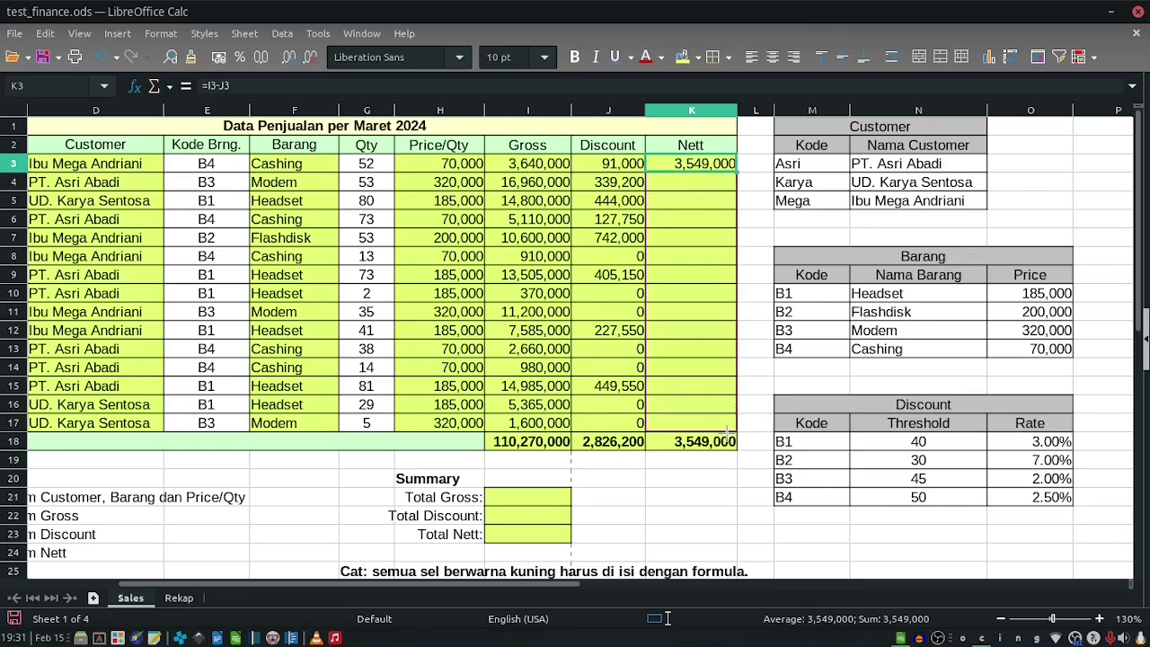
pyautogui.click(572, 352)
pyautogui.click(539, 295)
pyautogui.click(43, 57)
# Review the completed Customer, Barang, Price/Qty, Gross, Discount and Nett columns, then look over the Summary block.
pyautogui.press('Left')
pyautogui.press('Left')
pyautogui.press('Left')
pyautogui.press('Left')
pyautogui.press('Left')
pyautogui.press('Left')
pyautogui.press('Left')
pyautogui.press('Left')
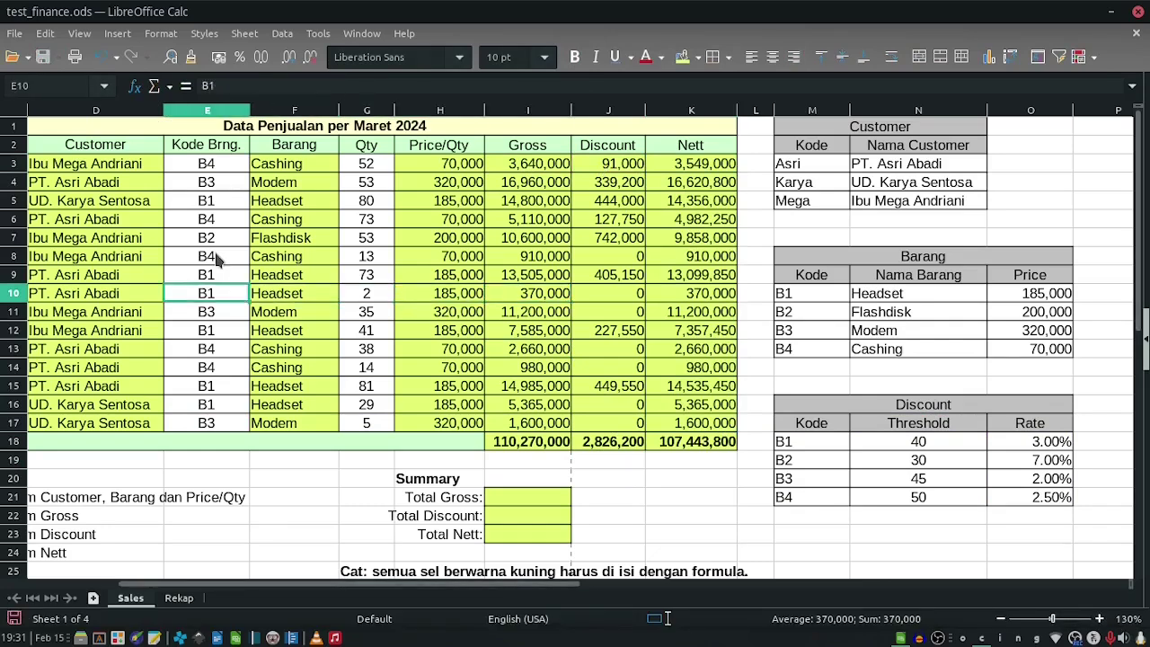
pyautogui.click(243, 238)
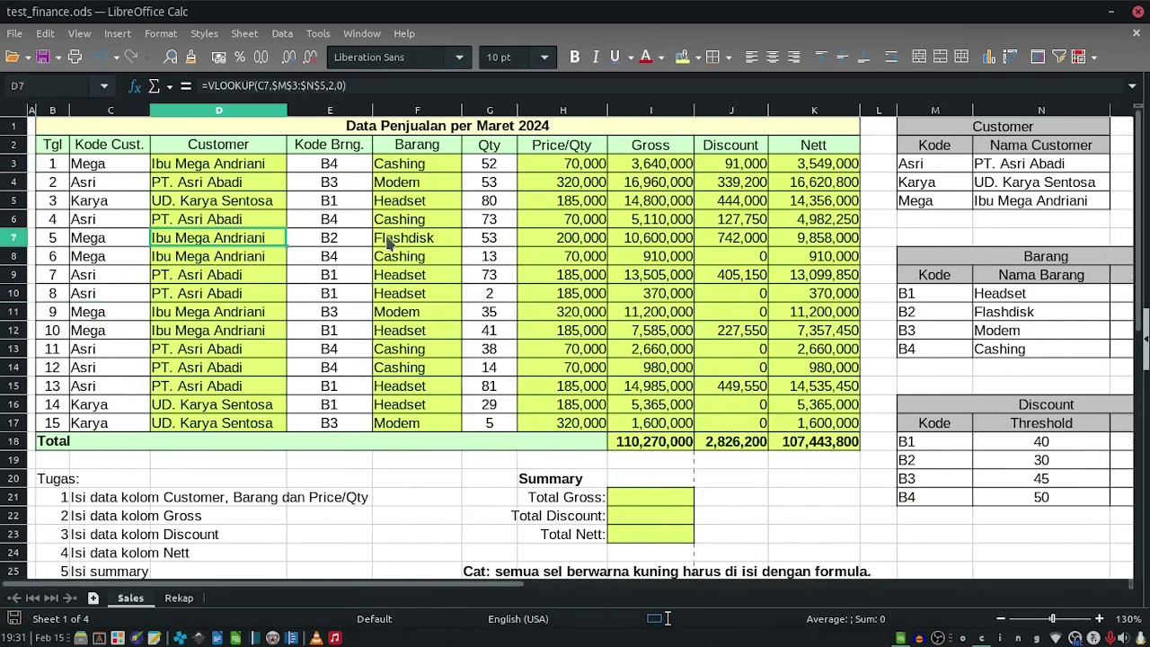
pyautogui.click(393, 239)
pyautogui.click(565, 208)
pyautogui.click(688, 238)
pyautogui.click(746, 221)
pyautogui.click(807, 238)
pyautogui.scroll(-2, 629, 401)
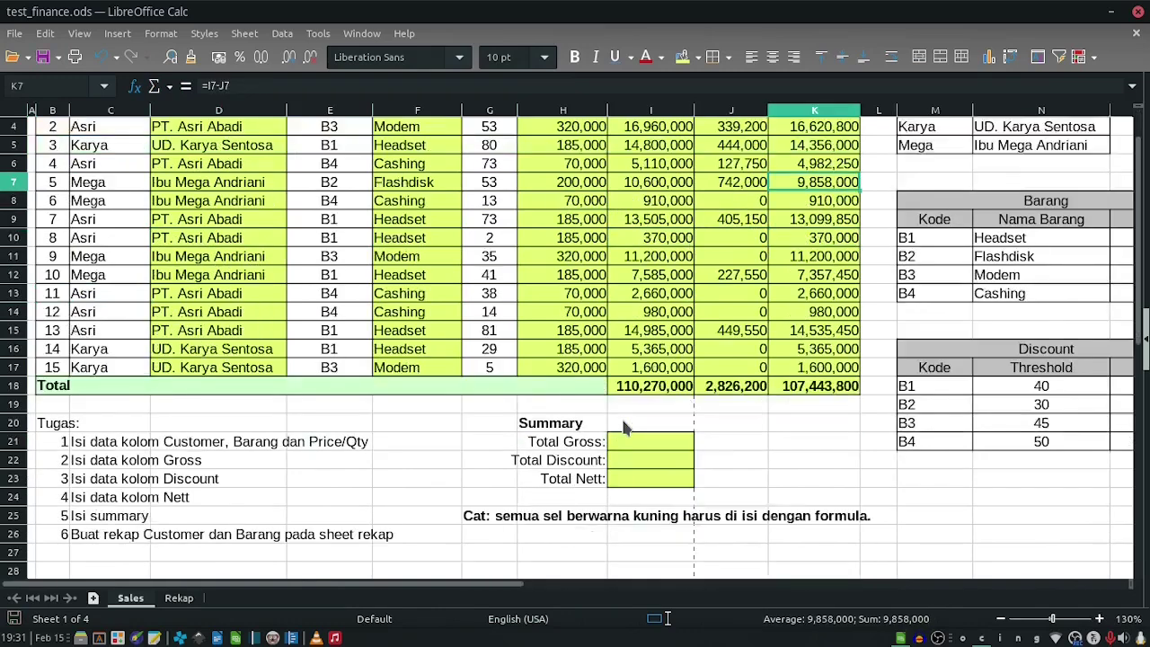
pyautogui.scroll(2, 627, 427)
pyautogui.scroll(-1, 627, 427)
pyautogui.click(630, 446)
pyautogui.scroll(1, 805, 440)
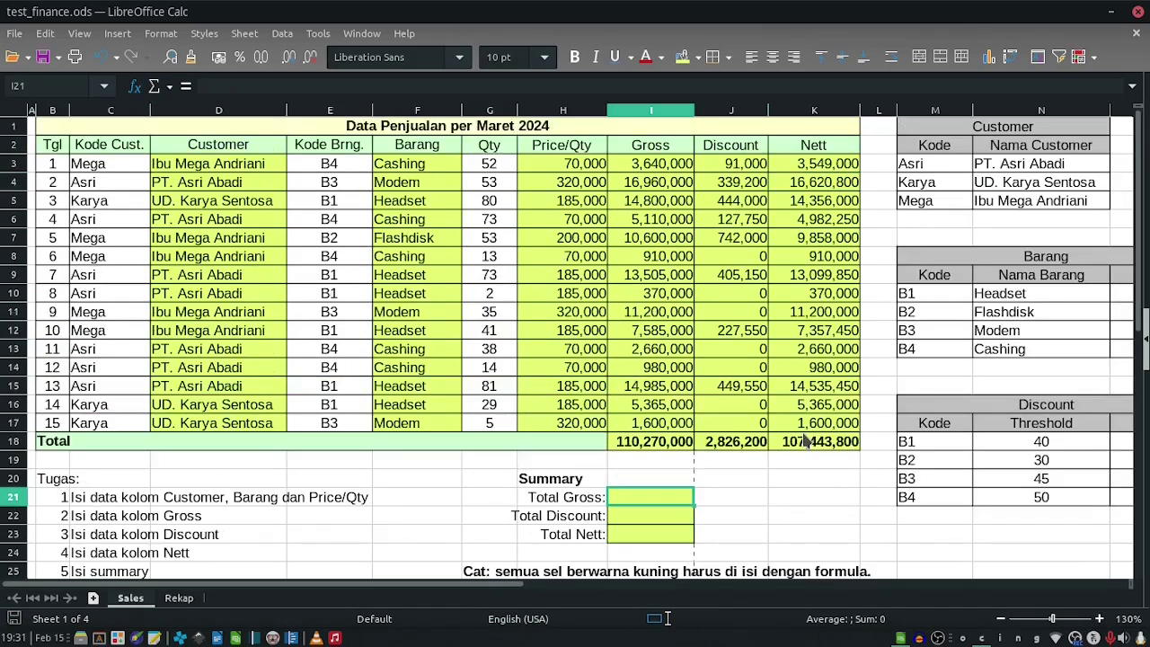
pyautogui.write('==')
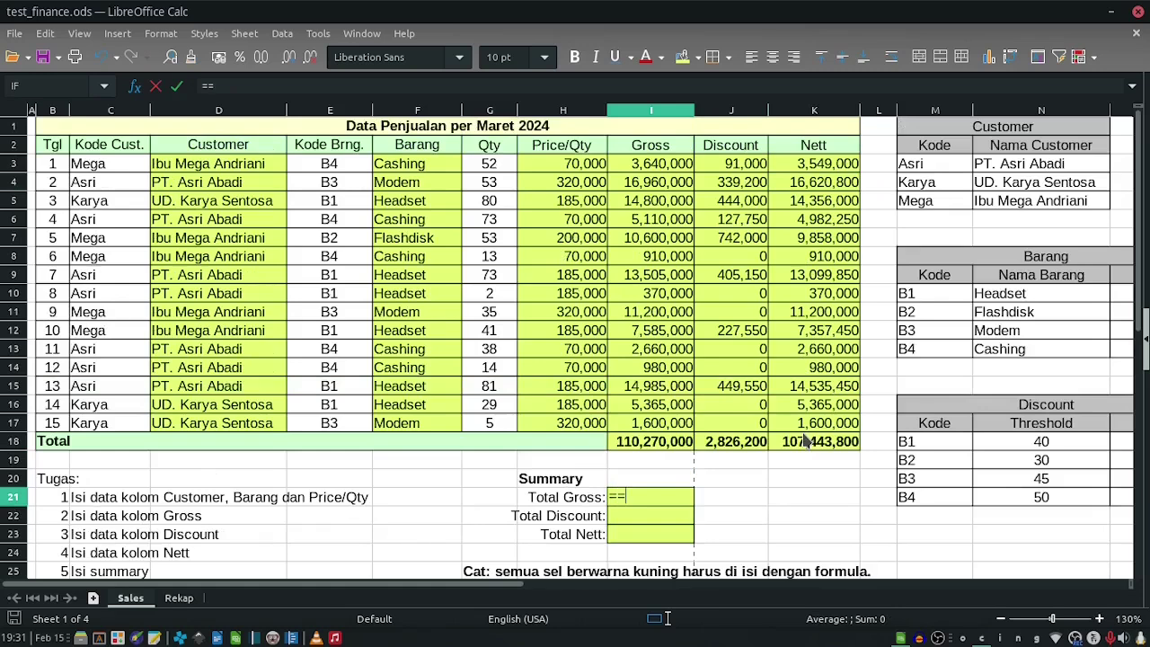
pyautogui.press('Escape')
pyautogui.click(645, 429)
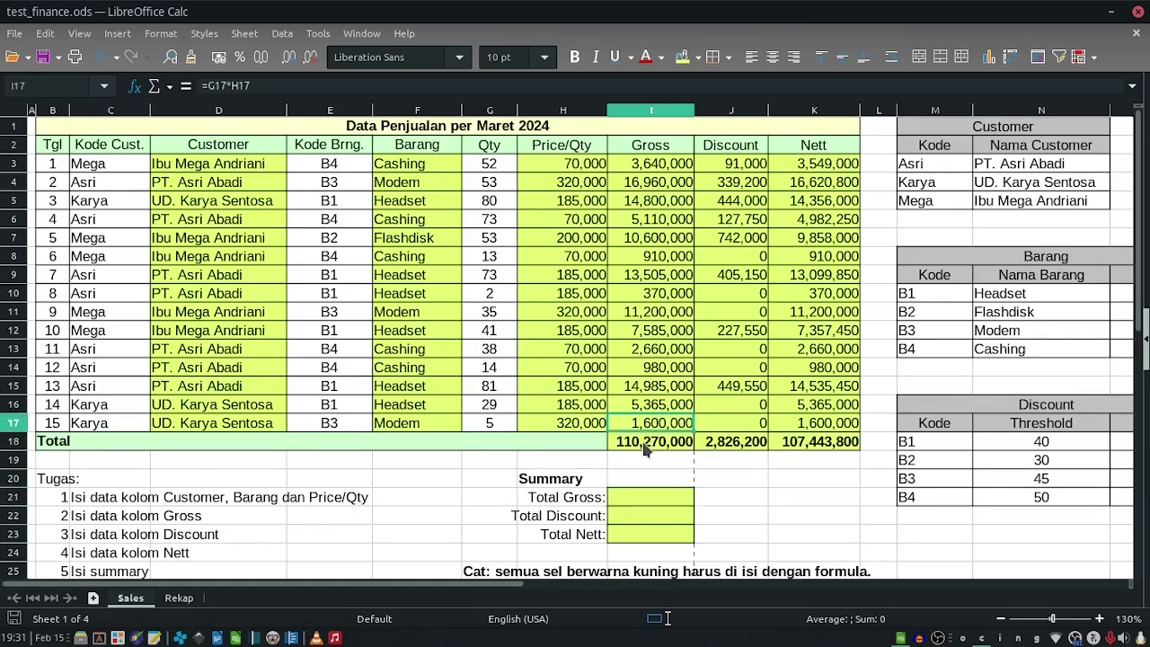
# Link the Summary's Total Gross, Total Discount and Total Nett cells to I18, J18 and K18.
pyautogui.click(625, 500)
pyautogui.write('=')
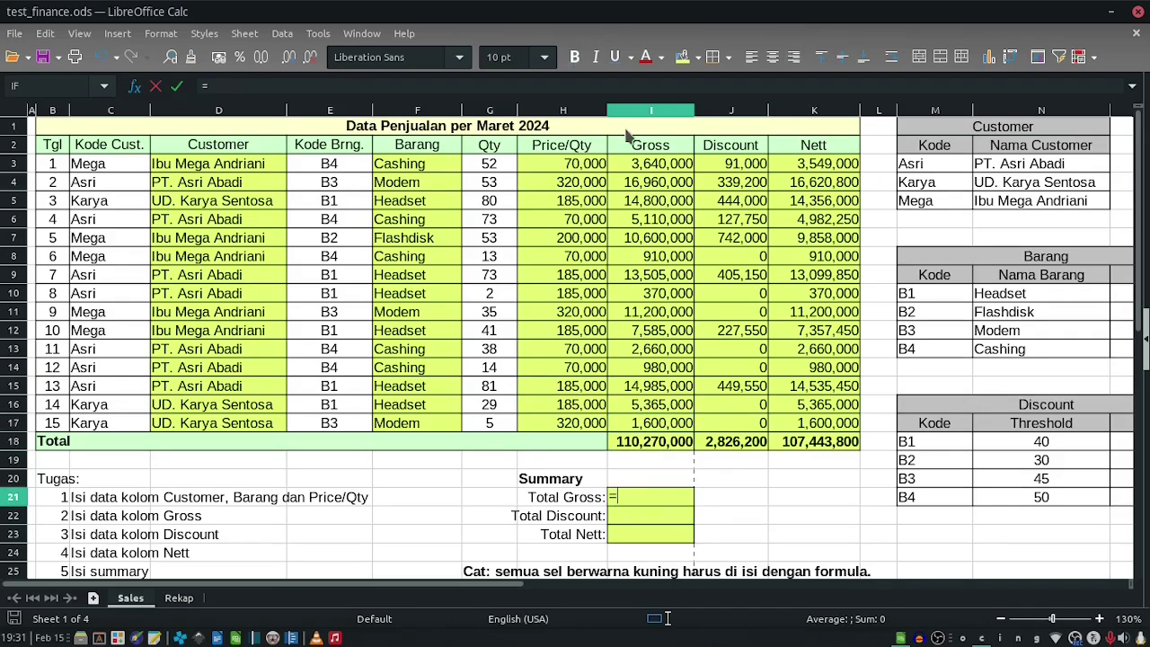
pyautogui.click(633, 444)
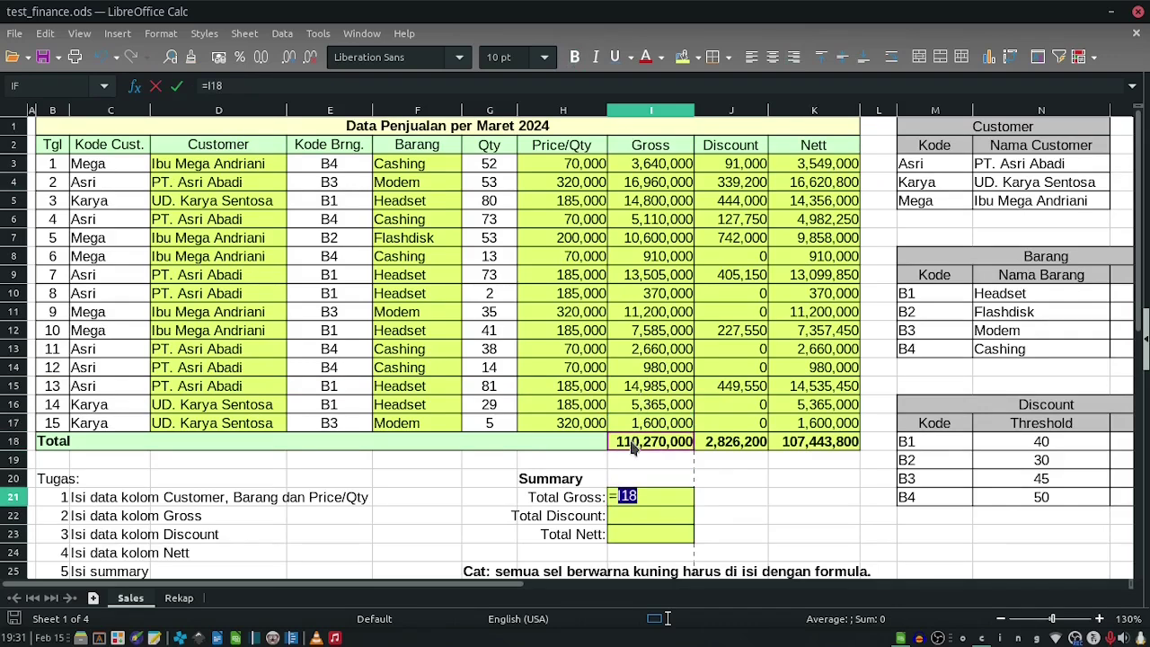
pyautogui.press('Return')
pyautogui.write('=')
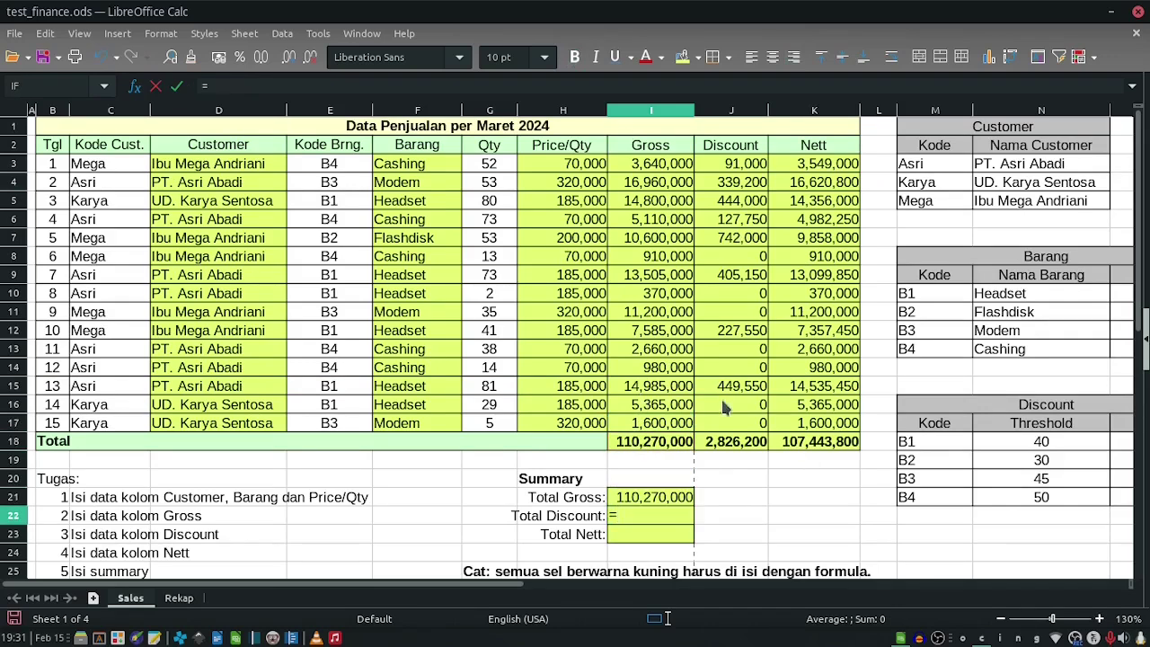
pyautogui.click(724, 444)
pyautogui.press('Return')
pyautogui.write('=')
pyautogui.click(789, 447)
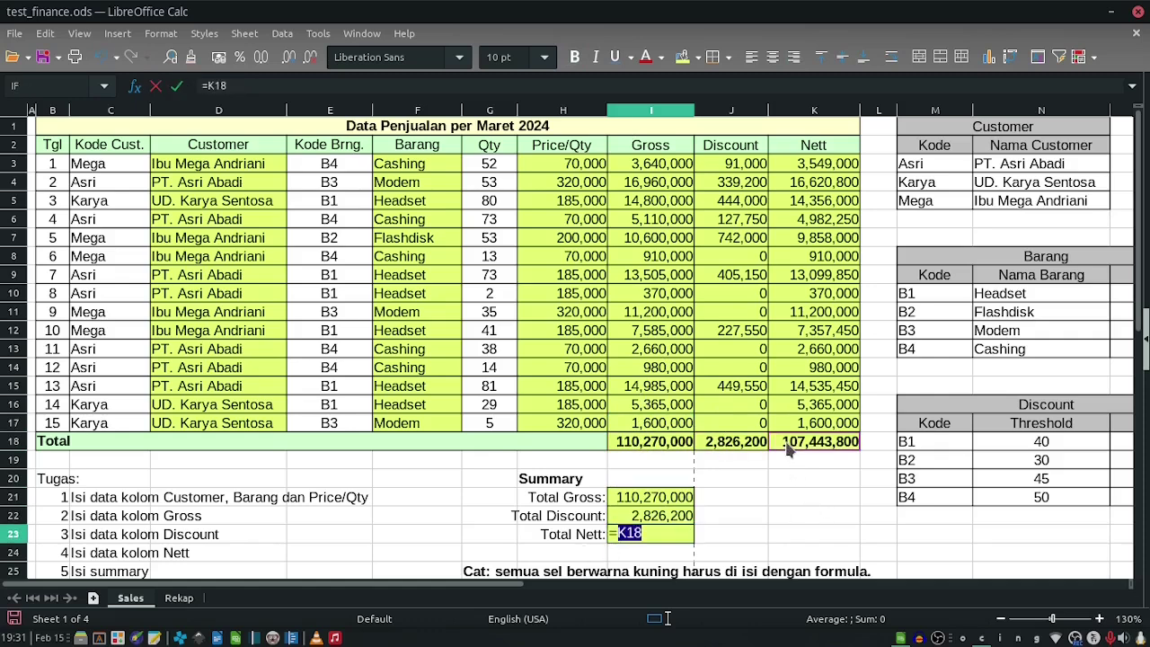
pyautogui.press('Return')
# Make the Summary values in I21:I23 bold and save the workbook.
pyautogui.click(629, 504)
pyautogui.moveTo(629, 503); pyautogui.dragTo(632, 538)
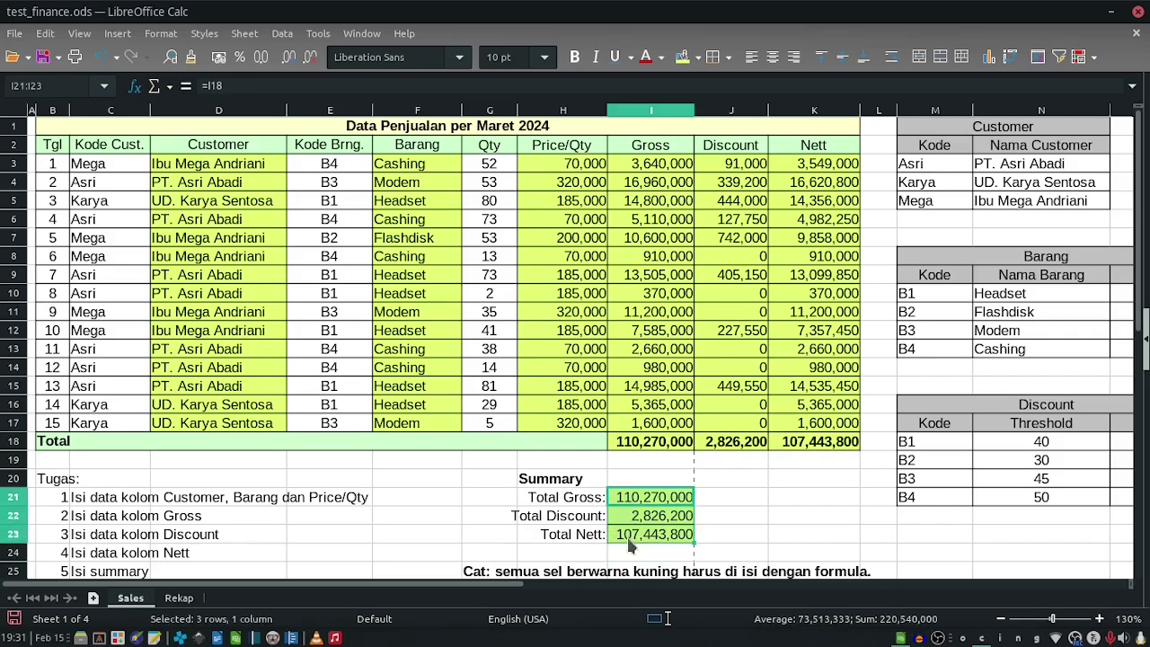
pyautogui.hotkey('ctrl', 'b')
pyautogui.click(507, 516)
pyautogui.click(449, 481)
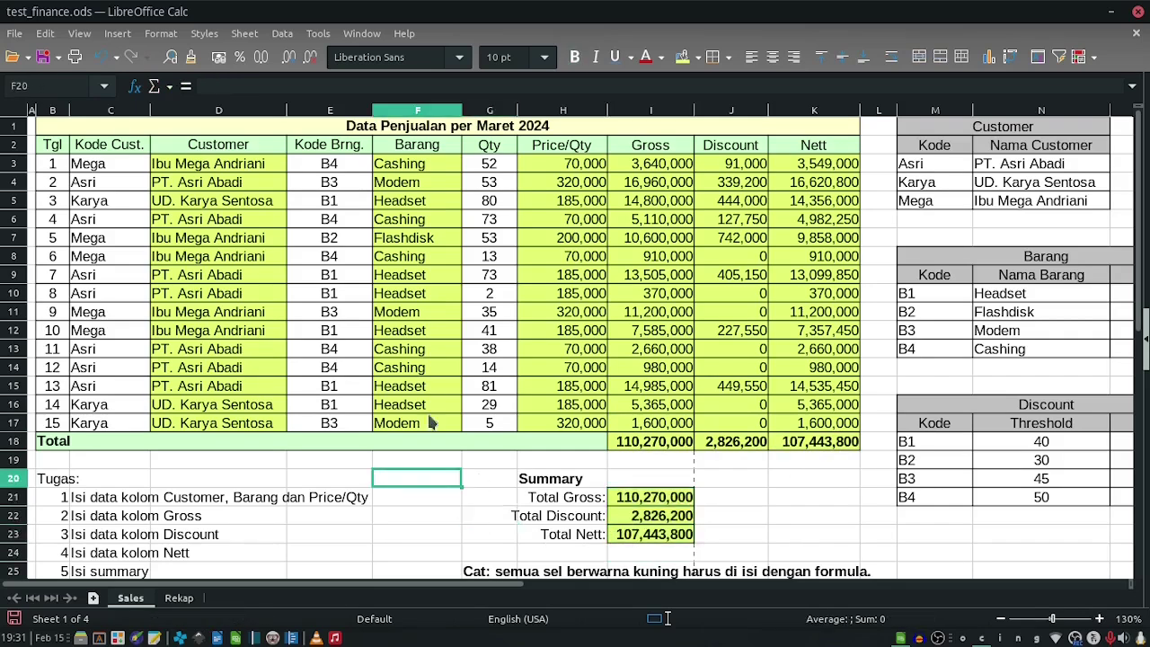
pyautogui.click(42, 56)
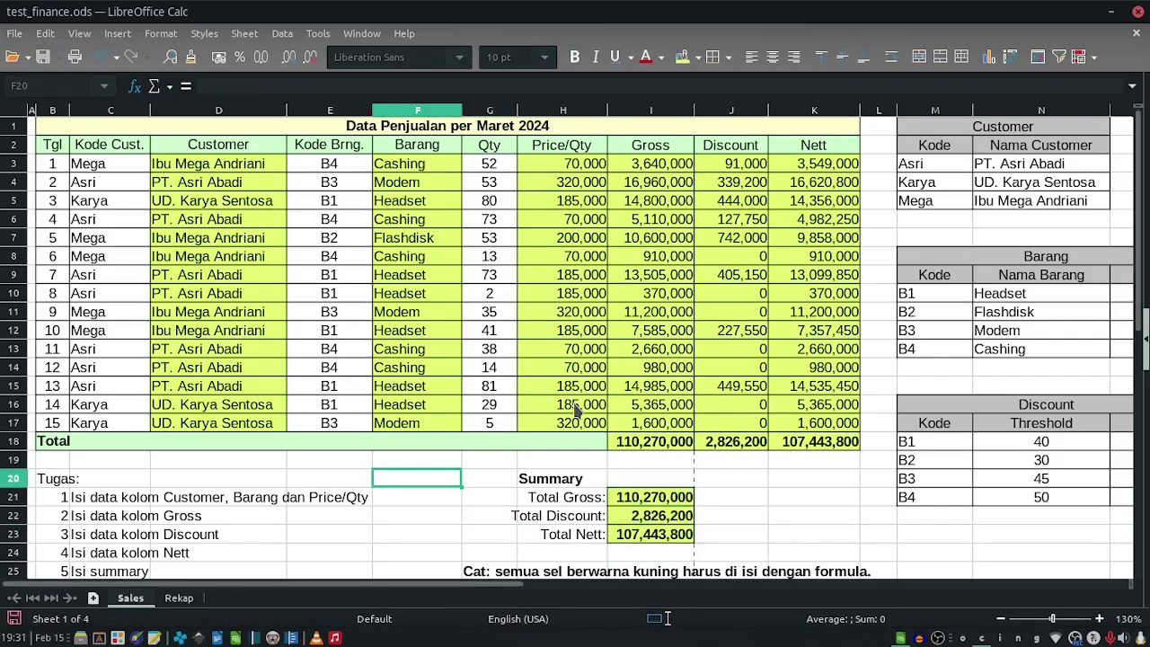
# Go through the Tugas task list below the sales table, including the recap task for the rekap sheet.
pyautogui.scroll(-3, 575, 408)
pyautogui.scroll(2, 180, 403)
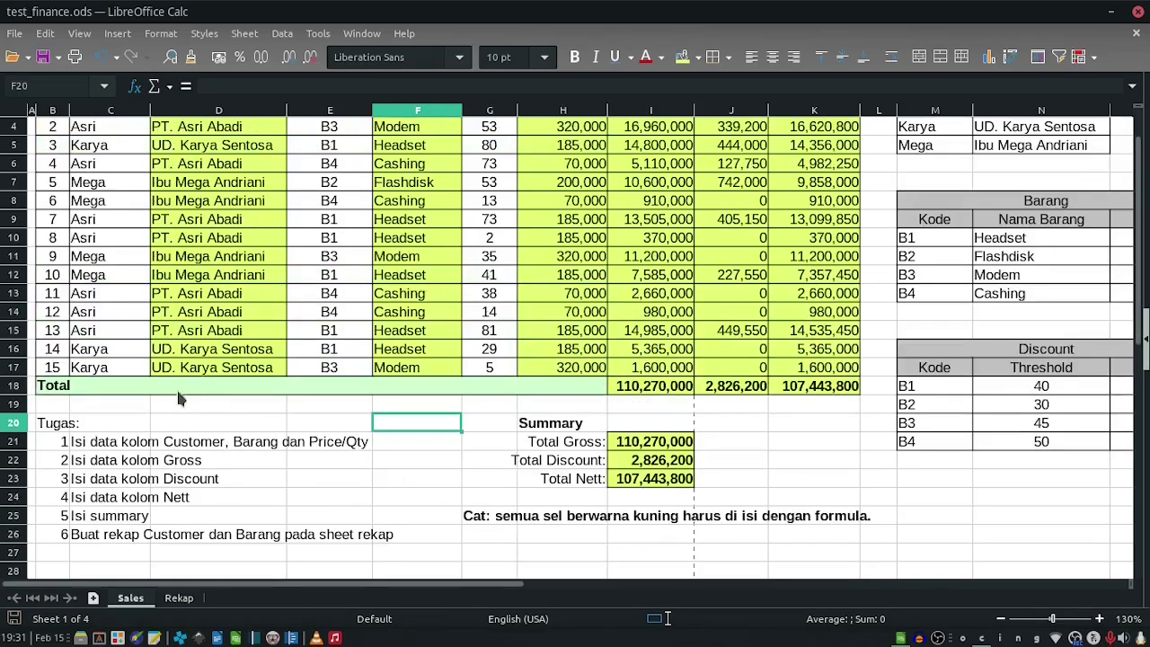
pyautogui.click(56, 442)
pyautogui.click(58, 460)
pyautogui.click(58, 479)
pyautogui.click(58, 497)
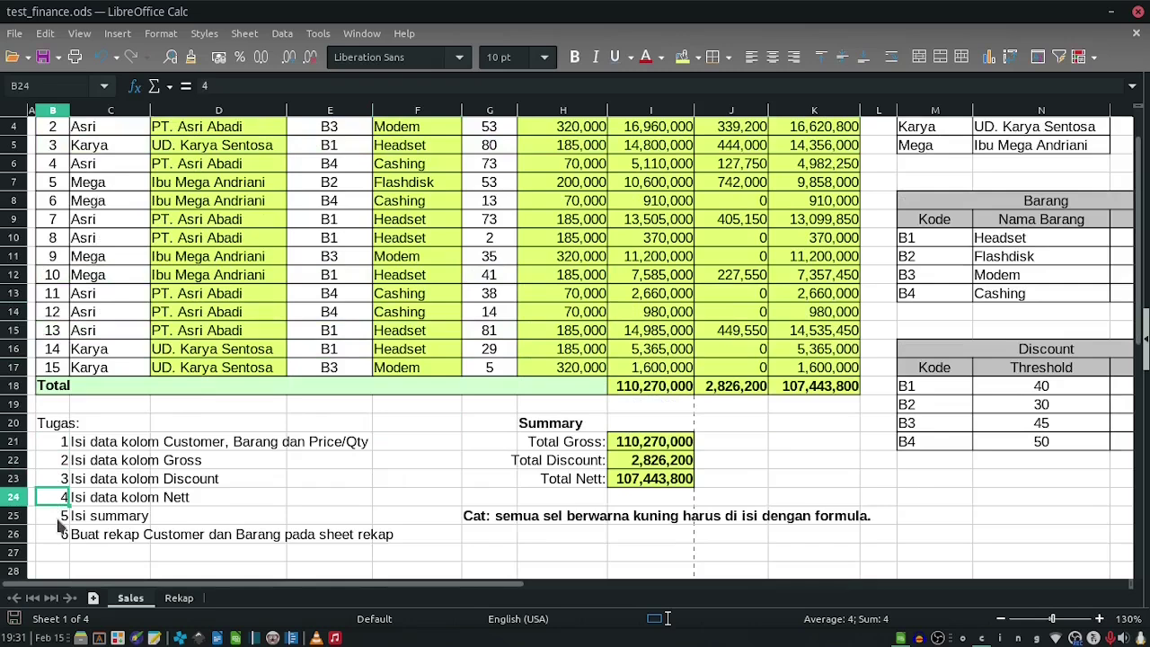
pyautogui.click(57, 520)
pyautogui.scroll(1, 301, 508)
pyautogui.scroll(-1, 301, 507)
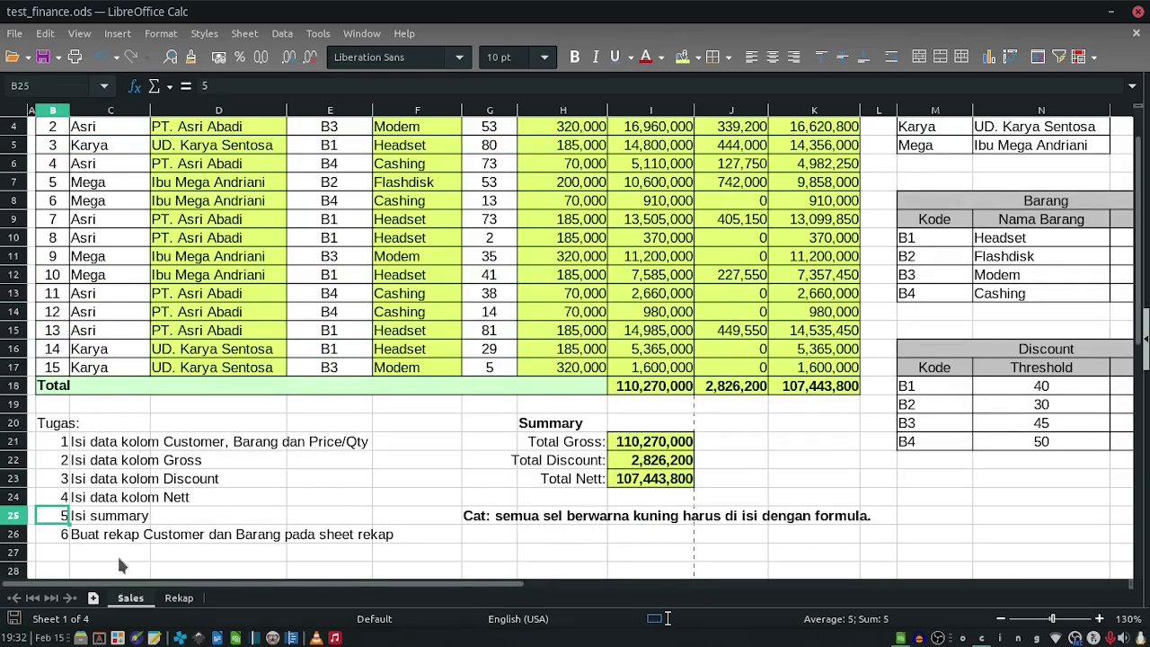
pyautogui.click(180, 539)
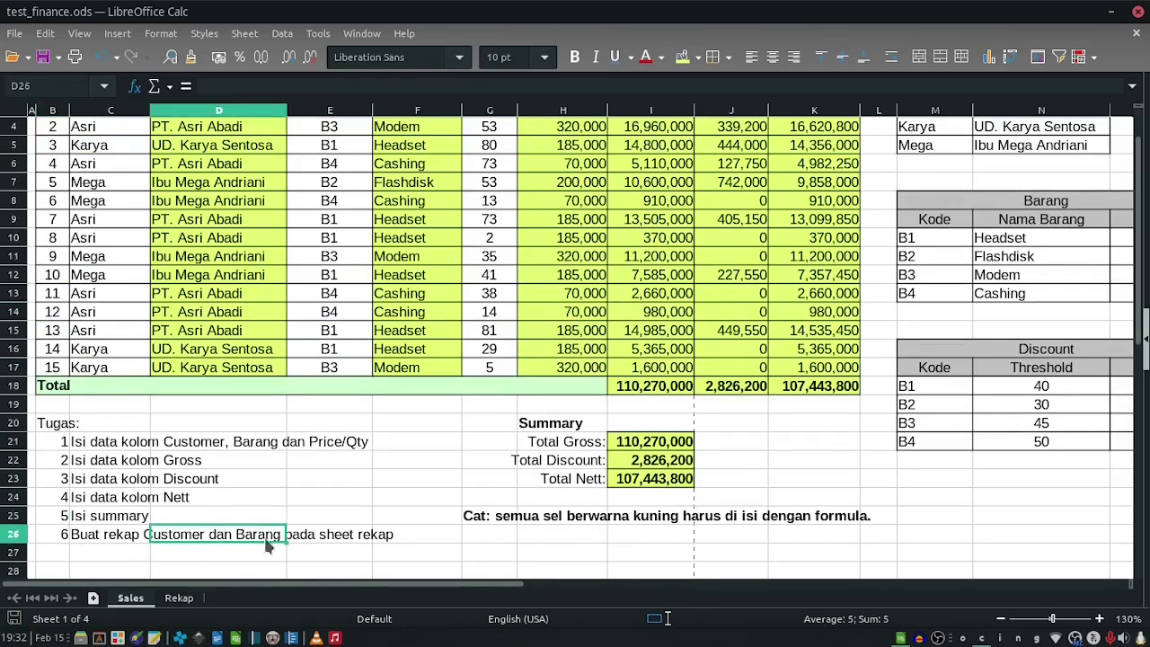
pyautogui.click(253, 497)
pyautogui.scroll(1, 433, 457)
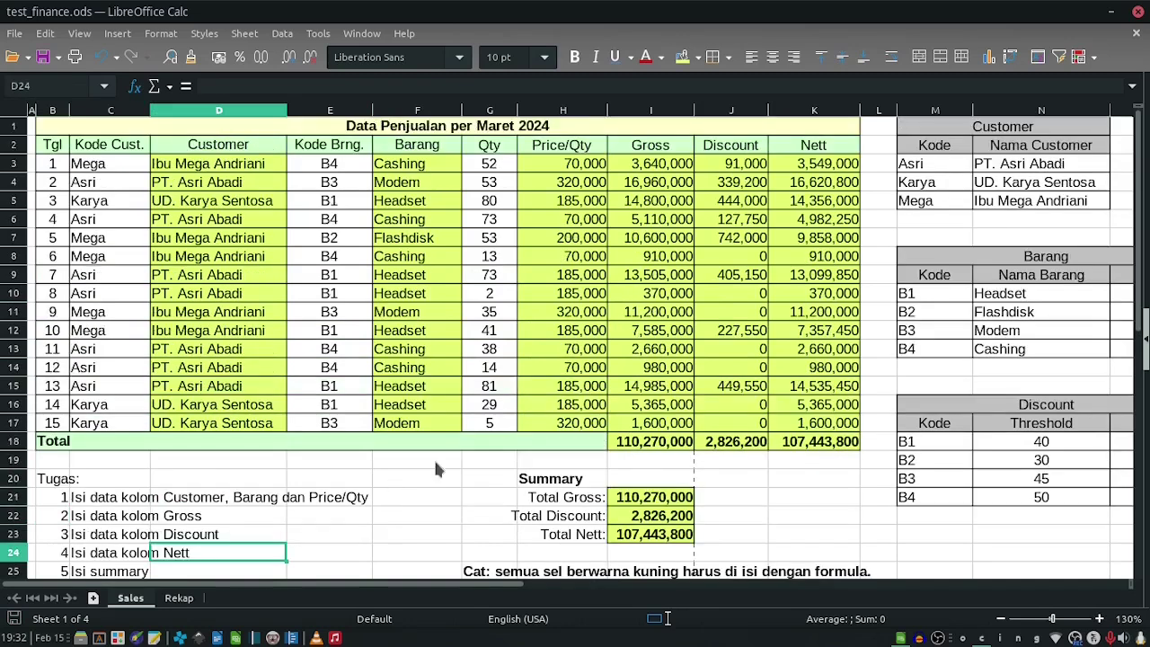
pyautogui.click(433, 409)
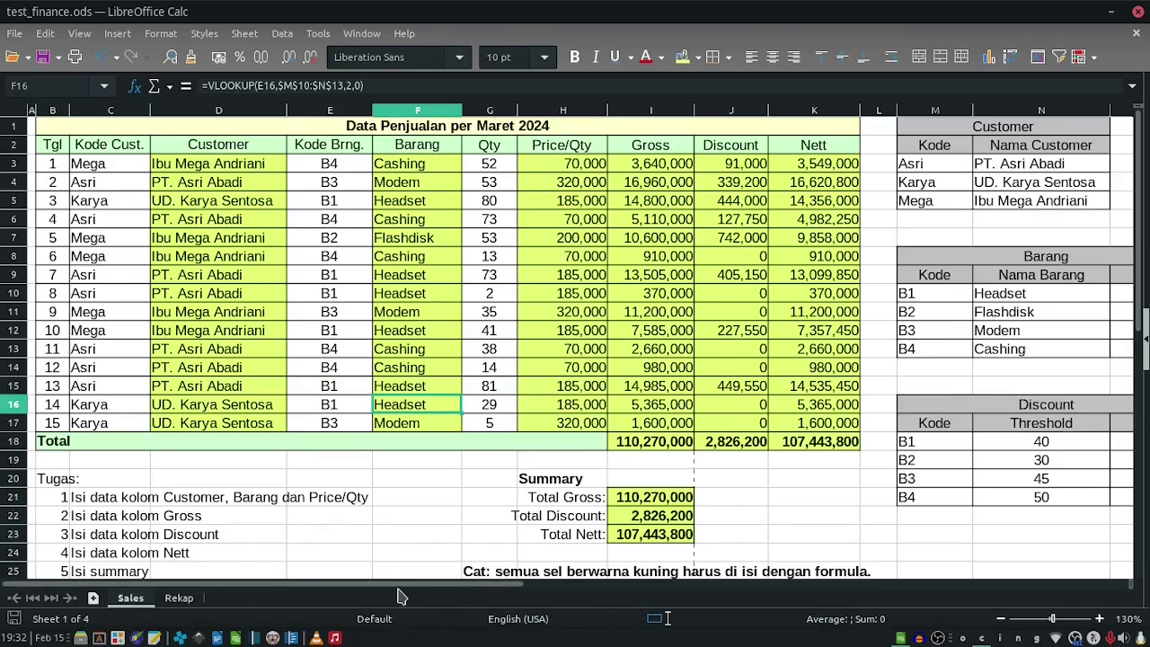
# Copy the Customer lookup table M1:N5 from the Sales sheet into the Rekap sheet at B2.
pyautogui.hscroll(4, 402, 591)
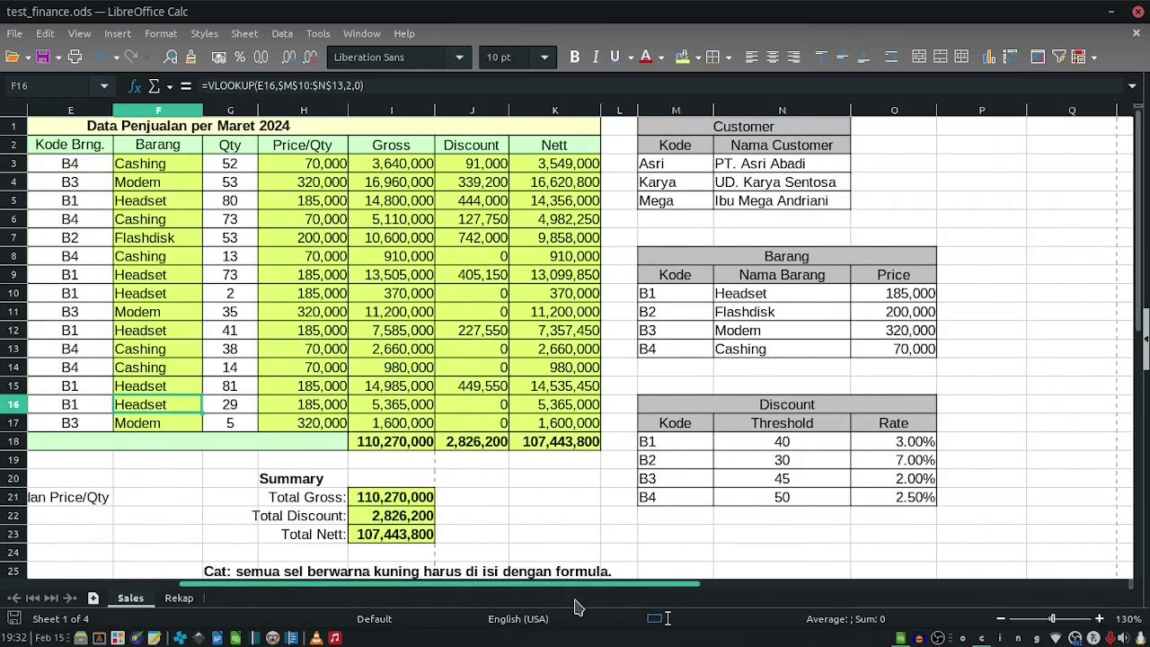
pyautogui.moveTo(674, 126); pyautogui.dragTo(700, 201)
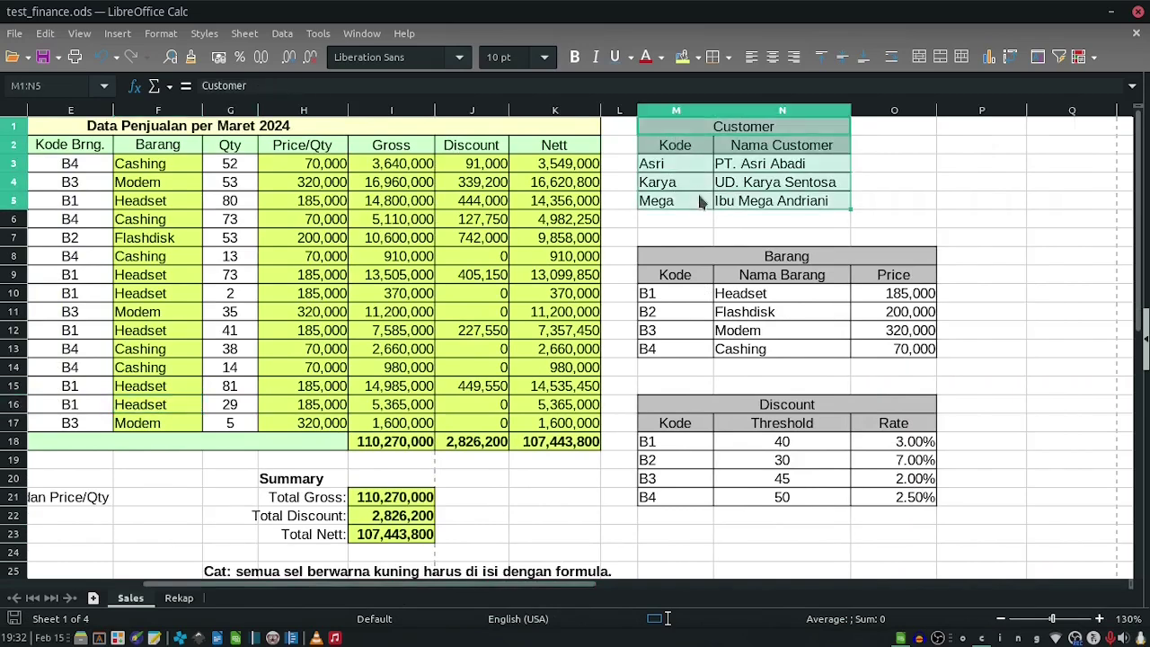
pyautogui.hotkey('ctrl', 'c')
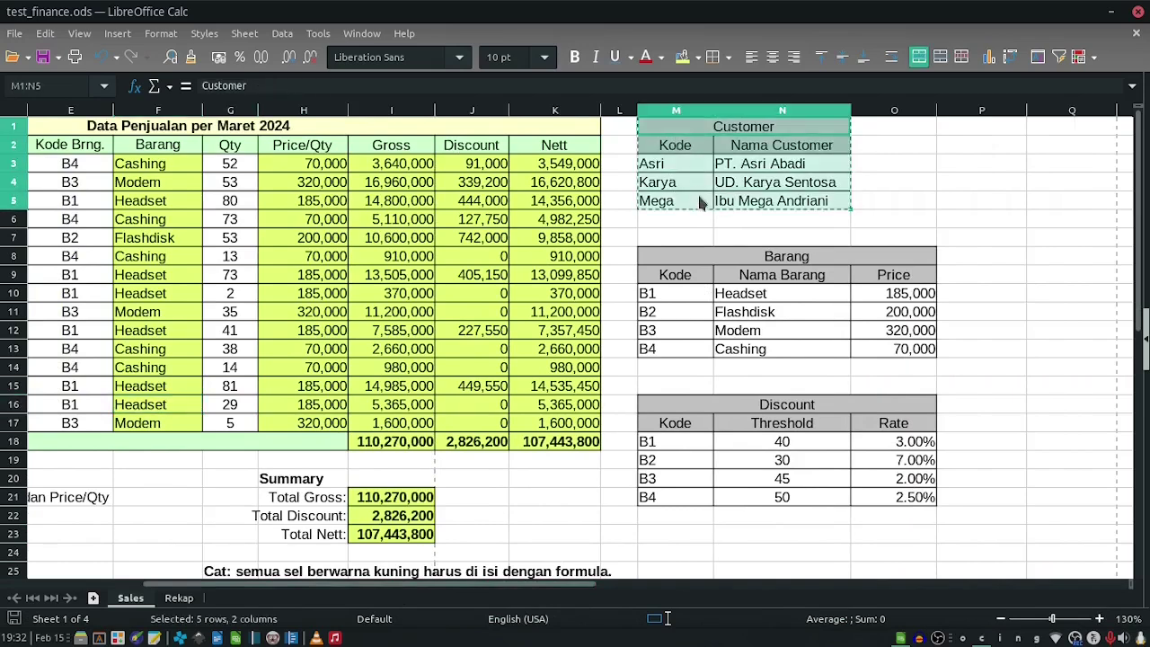
pyautogui.click(179, 598)
pyautogui.click(187, 153)
pyautogui.hotkey('ctrl', 'v')
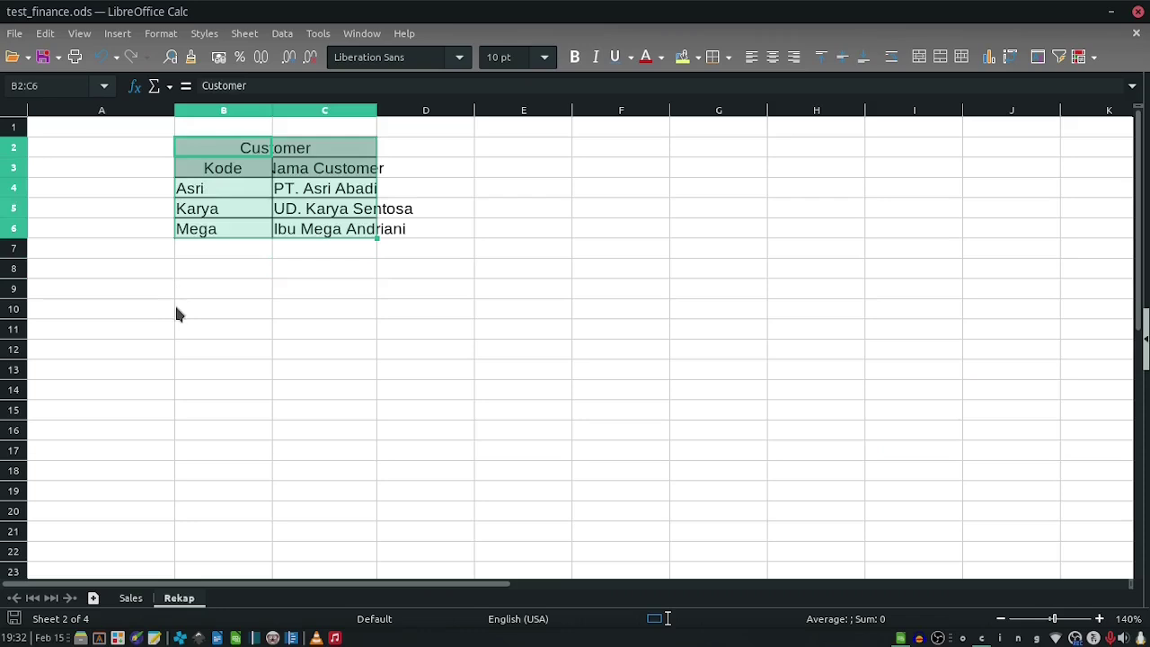
# Narrow columns A and B of the Rekap sheet and widen column C to fit the customer names.
pyautogui.click(178, 310)
pyautogui.moveTo(178, 110); pyautogui.dragTo(48, 110)
pyautogui.click(184, 246)
pyautogui.moveTo(146, 109); pyautogui.dragTo(131, 110)
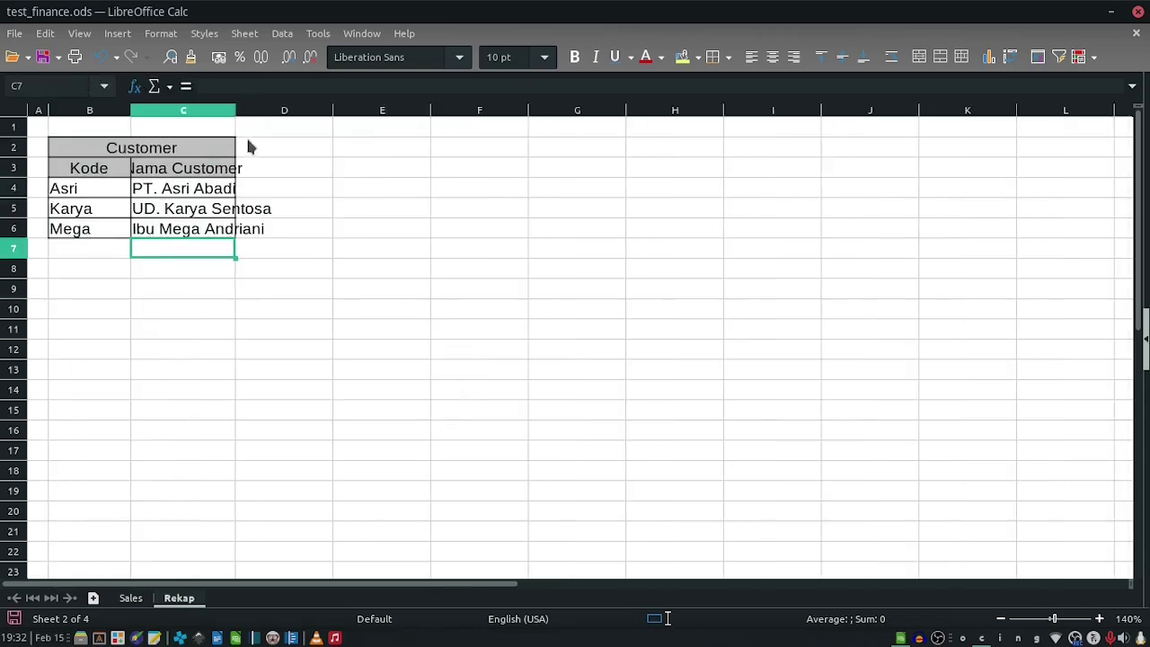
pyautogui.moveTo(236, 110); pyautogui.dragTo(302, 129)
pyautogui.click(221, 287)
pyautogui.click(149, 253)
# Unmerge the Customer heading across B2:C2 on the Rekap sheet.
pyautogui.click(116, 150)
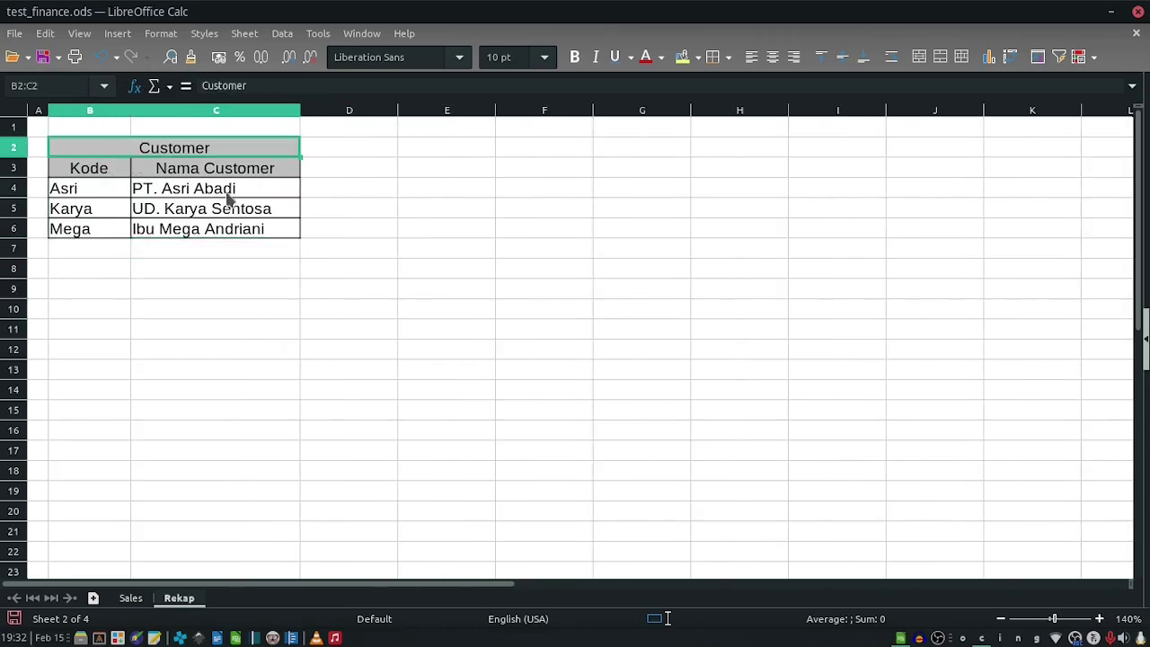
pyautogui.click(918, 56)
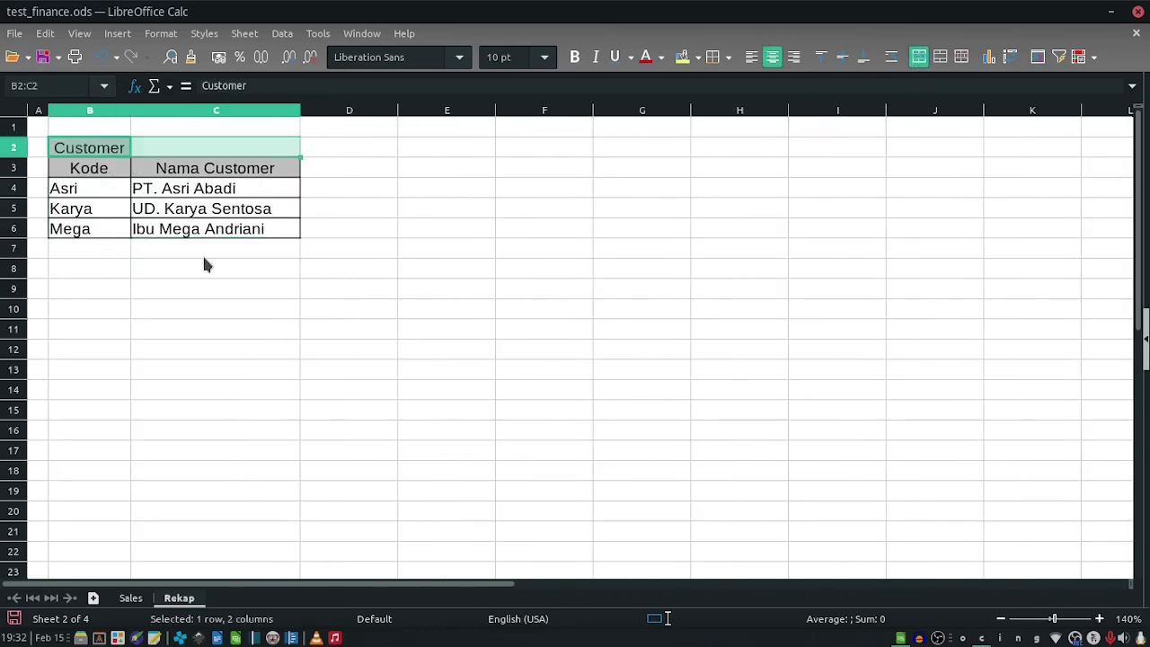
pyautogui.click(183, 253)
# Delete column B, which holds the customer codes, from the Rekap sheet.
pyautogui.click(84, 111)
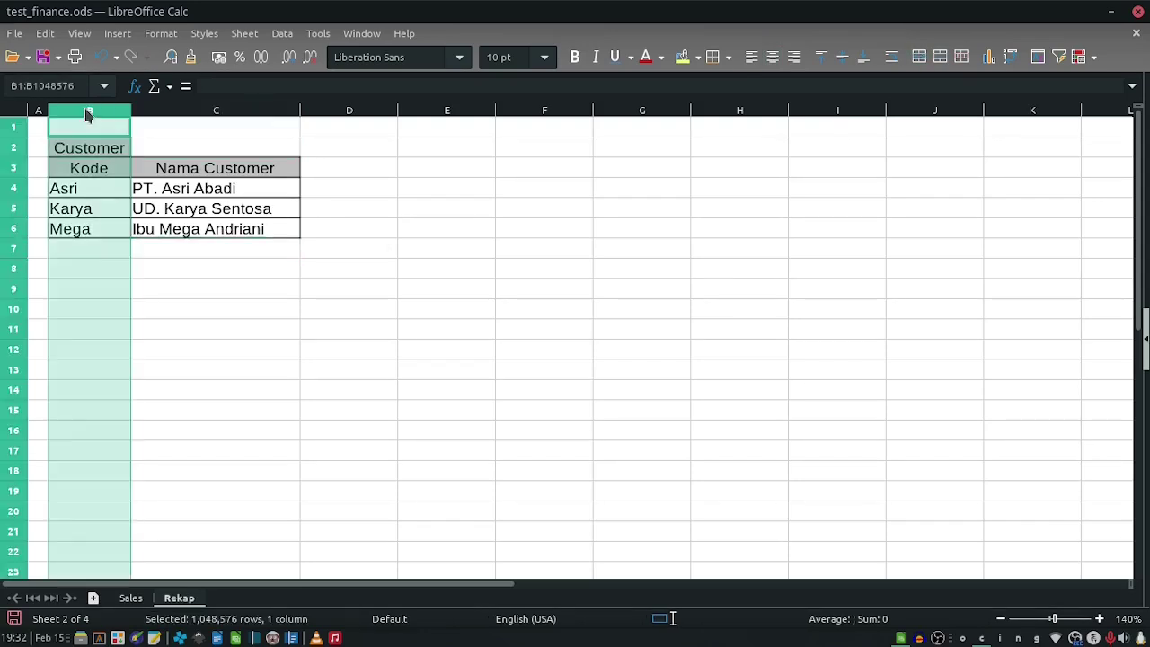
pyautogui.rightClick(84, 110)
pyautogui.moveTo(226, 272)
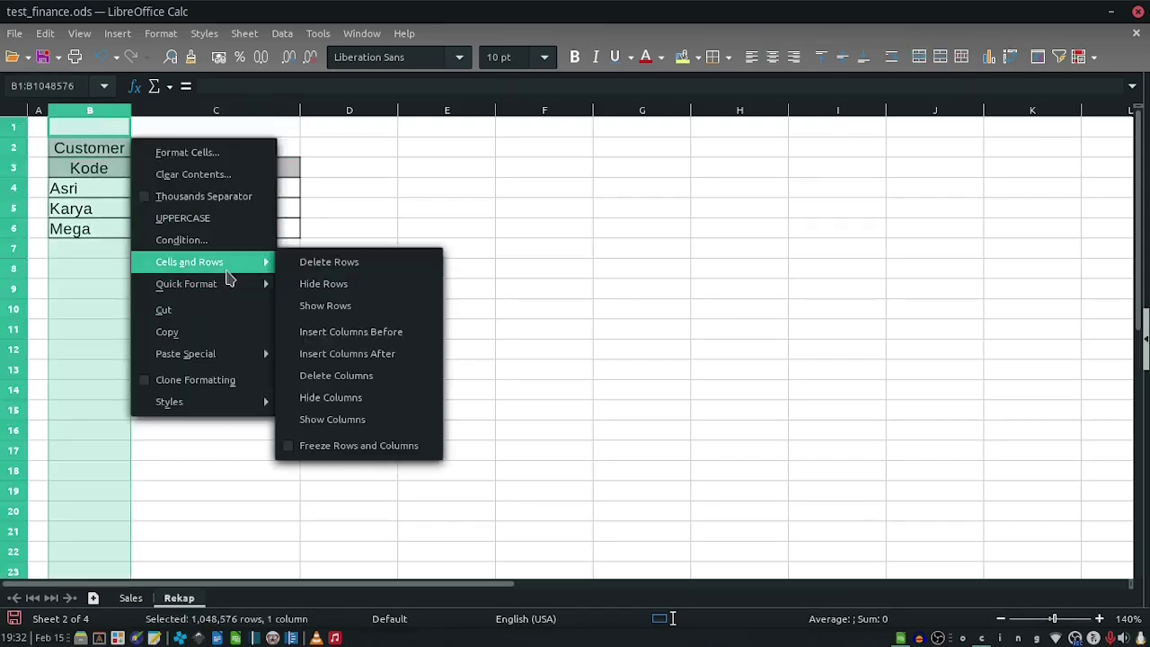
pyautogui.click(328, 398)
pyautogui.click(133, 308)
pyautogui.click(159, 268)
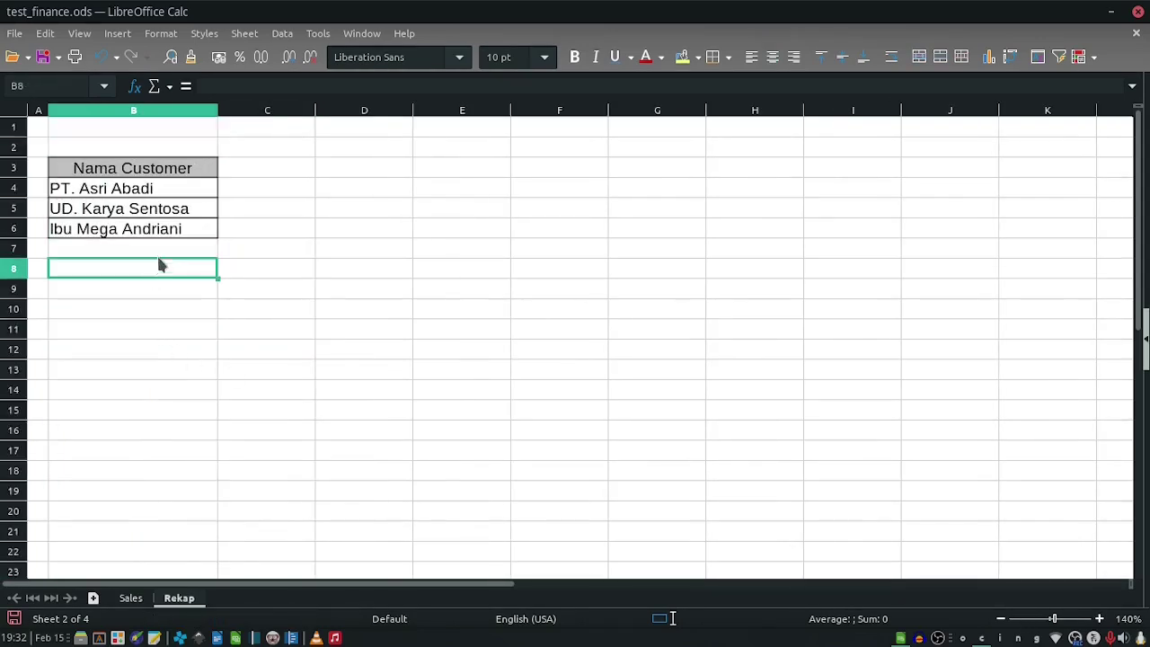
# Add the heading "Nett Sales" in C3 beside the Nama Customer heading.
pyautogui.click(126, 176)
pyautogui.click(128, 195)
pyautogui.click(142, 234)
pyautogui.click(276, 168)
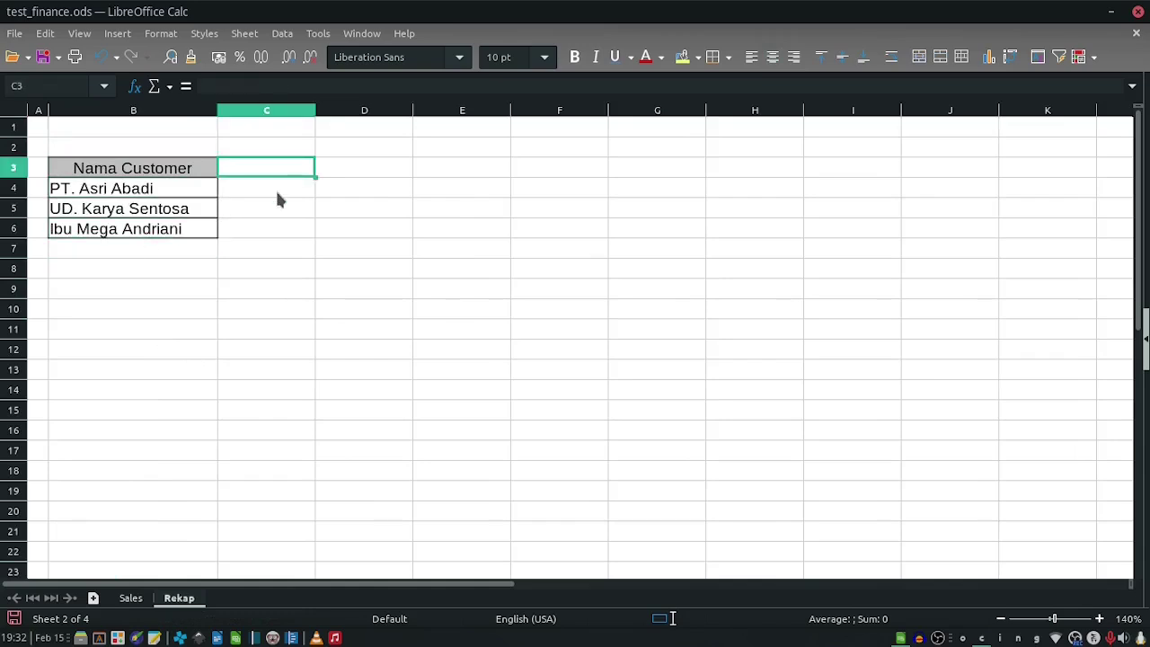
pyautogui.write('Nett Sales')
pyautogui.press('Return')
# Copy only the cell formatting of the Nama Customer column B3:B6 onto C3:C6 of the Rekap sheet.
pyautogui.moveTo(144, 172); pyautogui.dragTo(141, 229)
pyautogui.hotkey('ctrl', 'c')
pyautogui.click(235, 172)
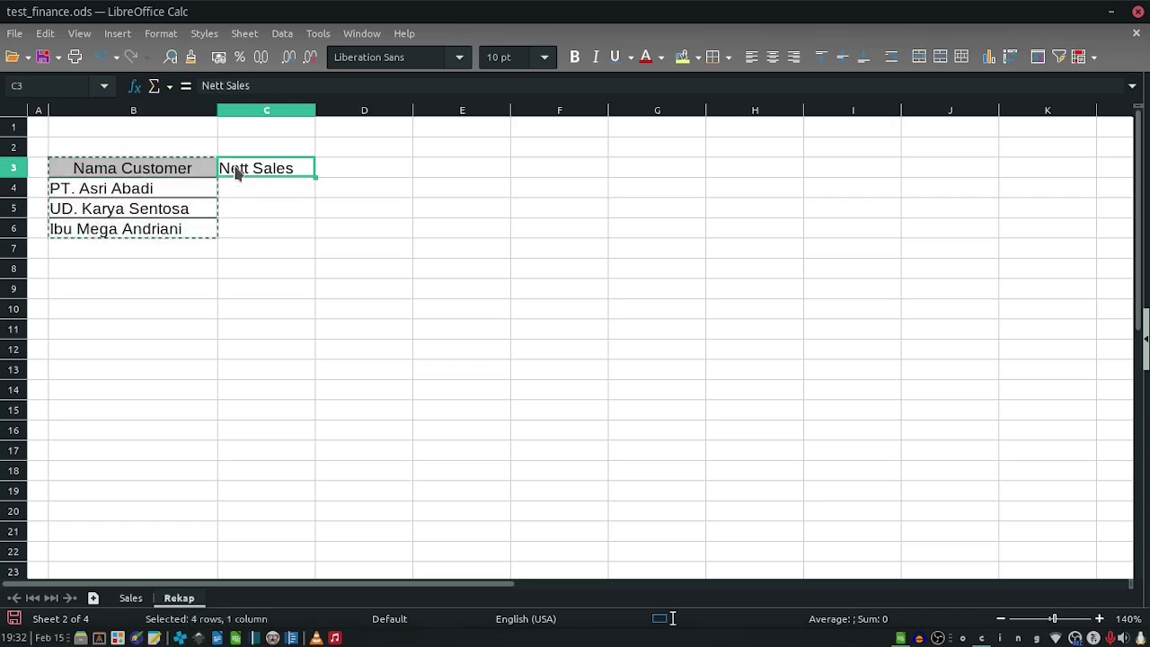
pyautogui.rightClick(236, 173)
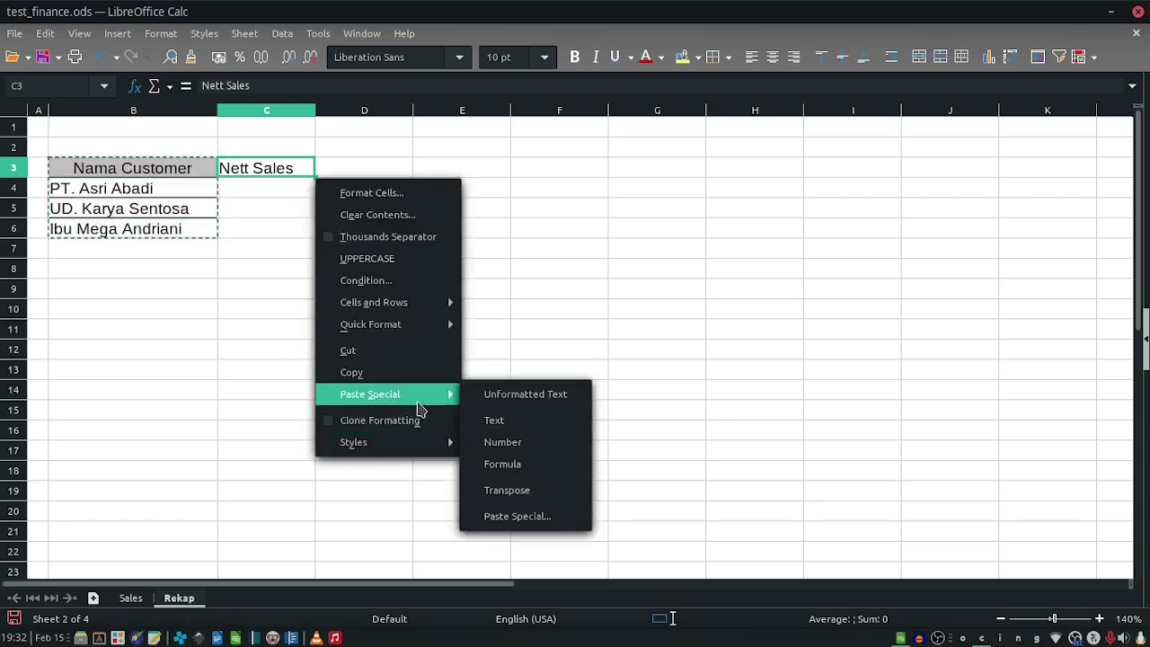
pyautogui.moveTo(419, 394)
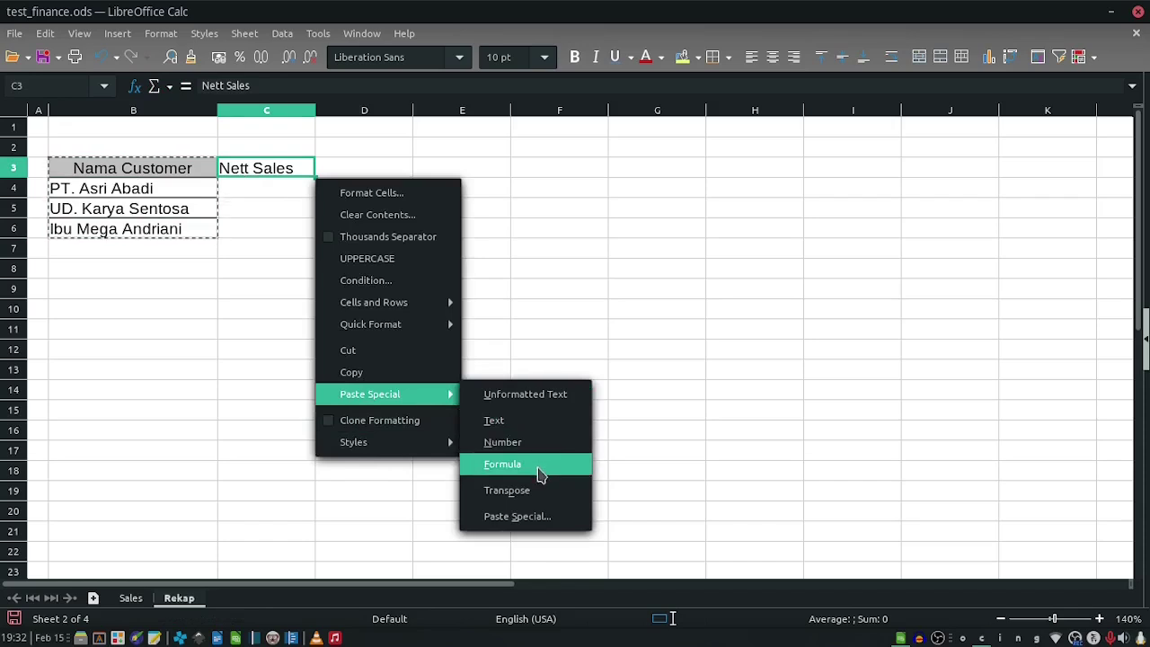
pyautogui.click(517, 516)
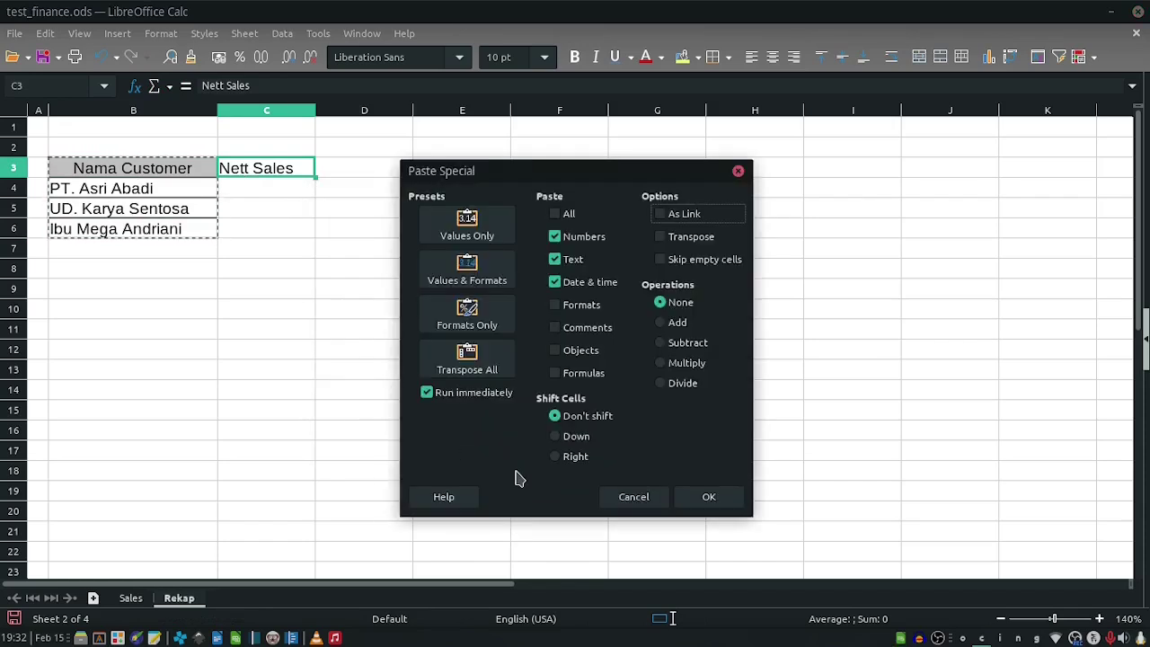
pyautogui.click(469, 324)
pyautogui.click(301, 274)
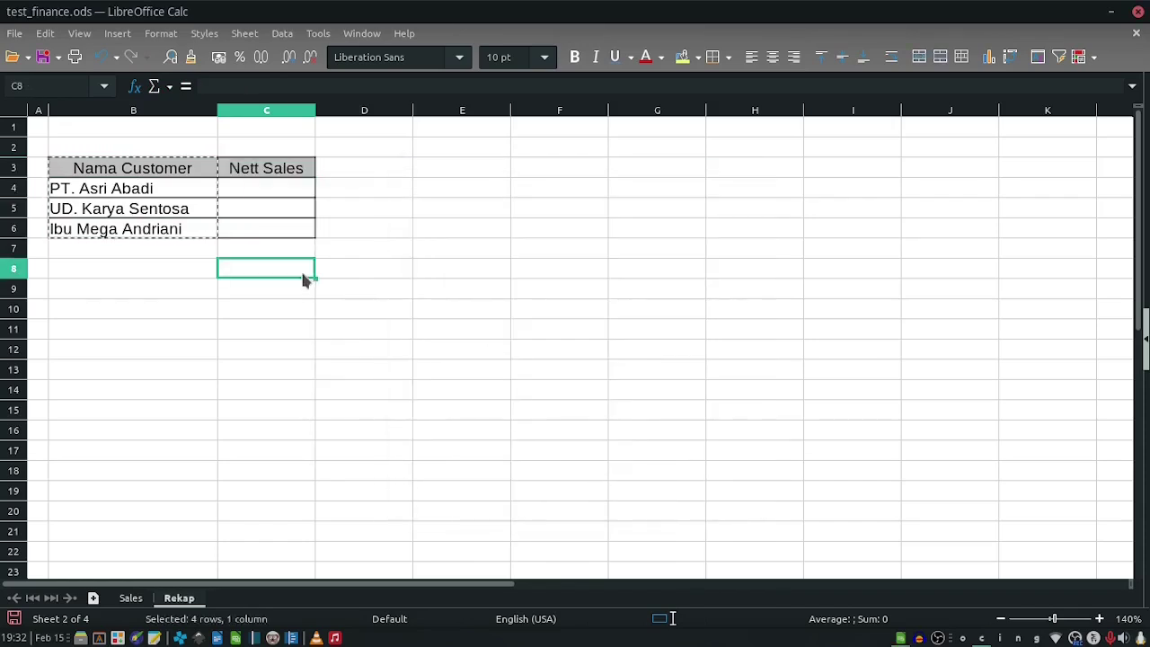
# Widen the Nett Sales column C slightly on the Rekap sheet.
pyautogui.moveTo(315, 109); pyautogui.dragTo(348, 110)
pyautogui.click(316, 313)
pyautogui.doubleClick(247, 283)
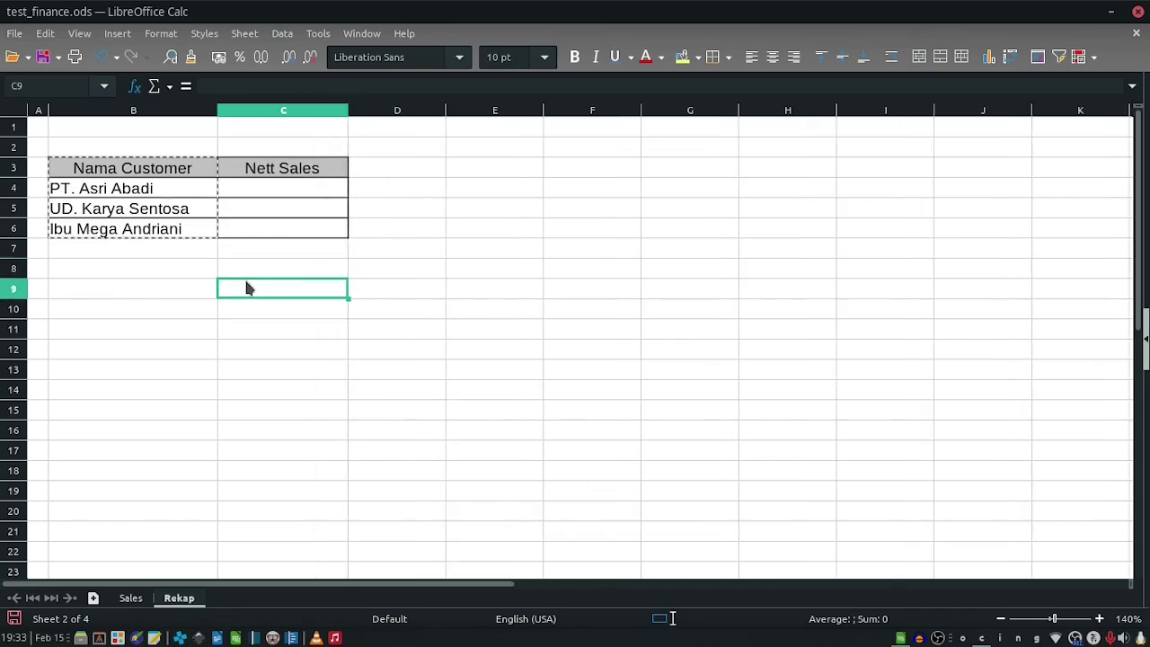
pyautogui.click(169, 286)
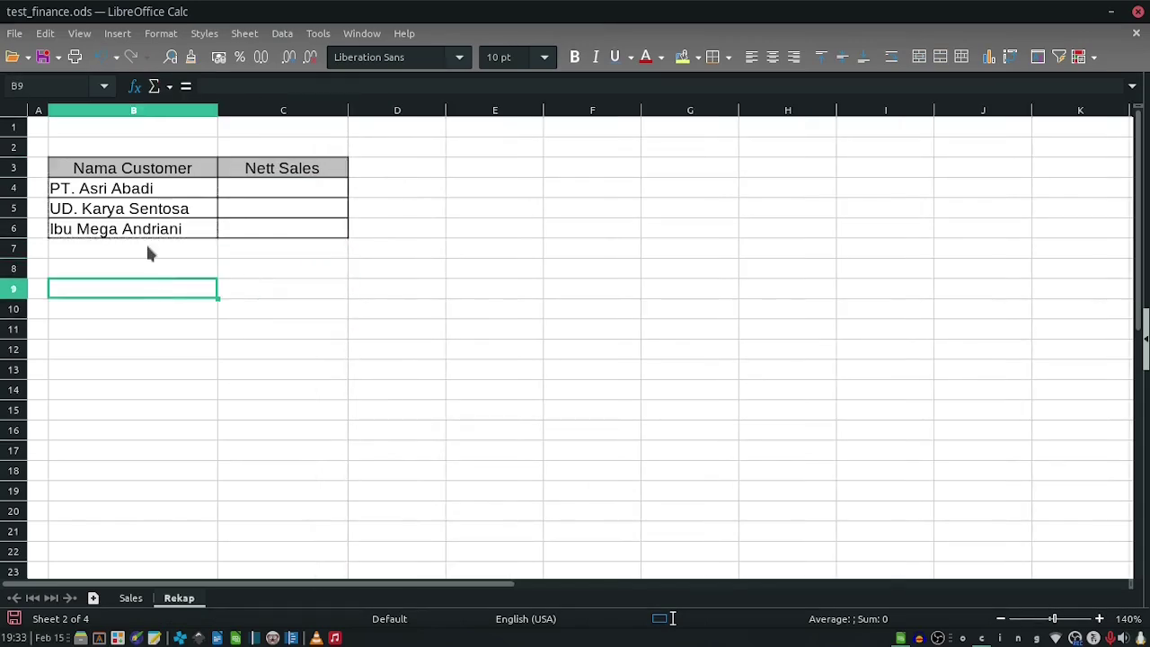
# Start a SUMIF formula in C4 of the Rekap sheet with the Sales sheet's Customer cells D3:D17 as its range.
pyautogui.click(247, 199)
pyautogui.write('=sum')
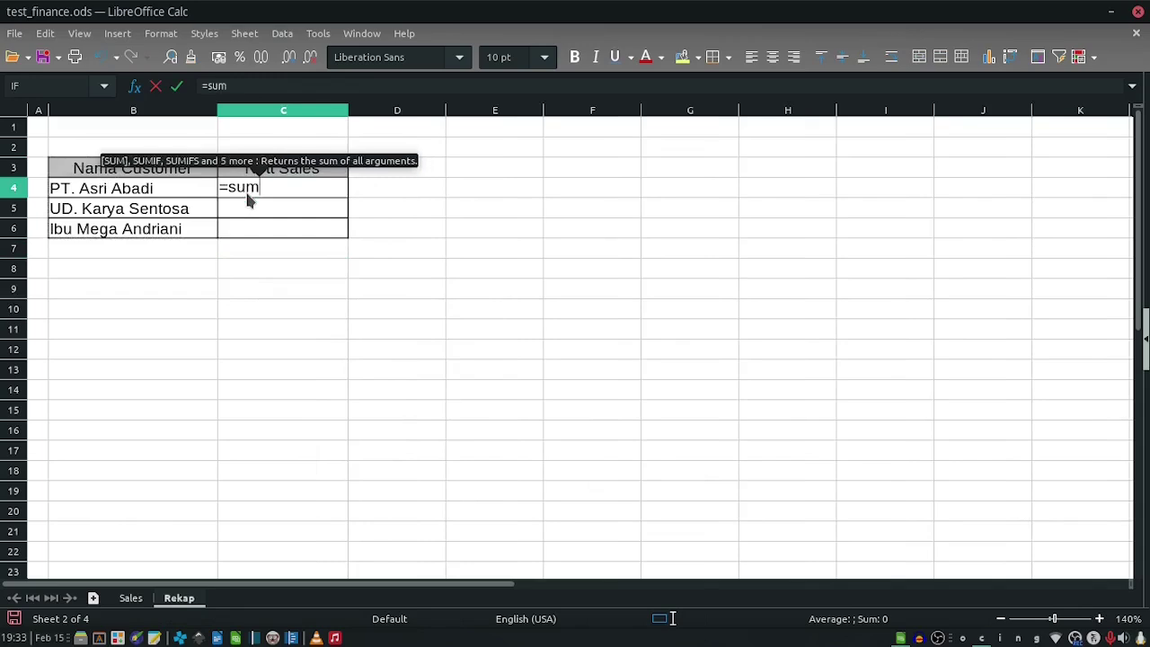
pyautogui.write('if(')
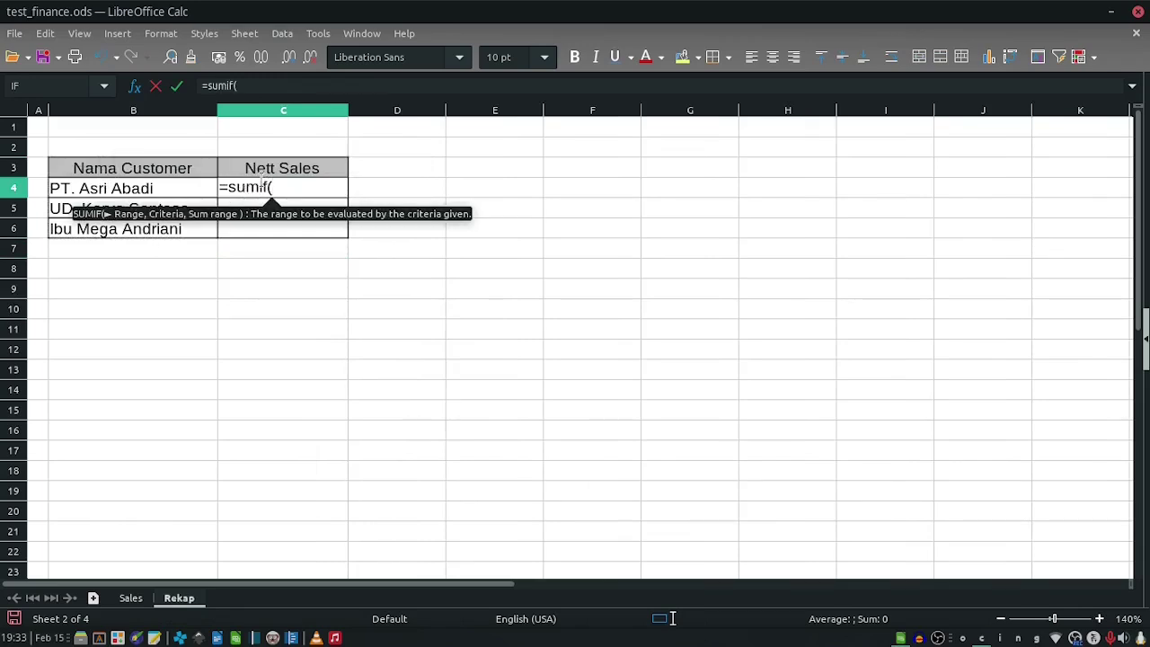
pyautogui.click(129, 598)
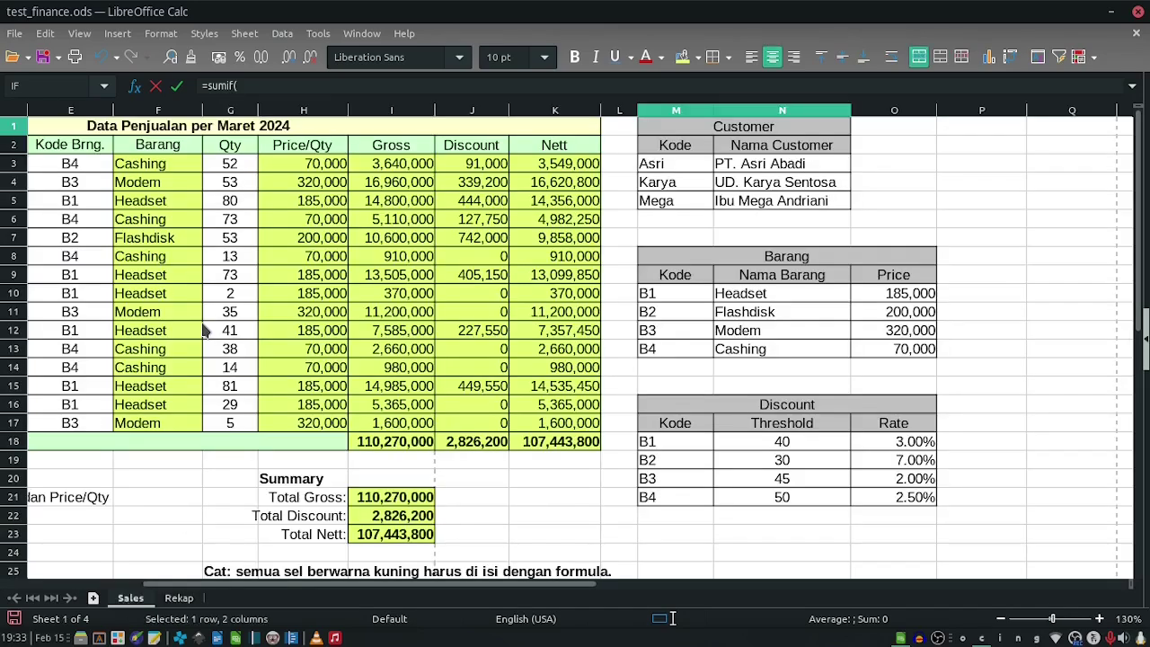
pyautogui.click(196, 597)
pyautogui.click(131, 598)
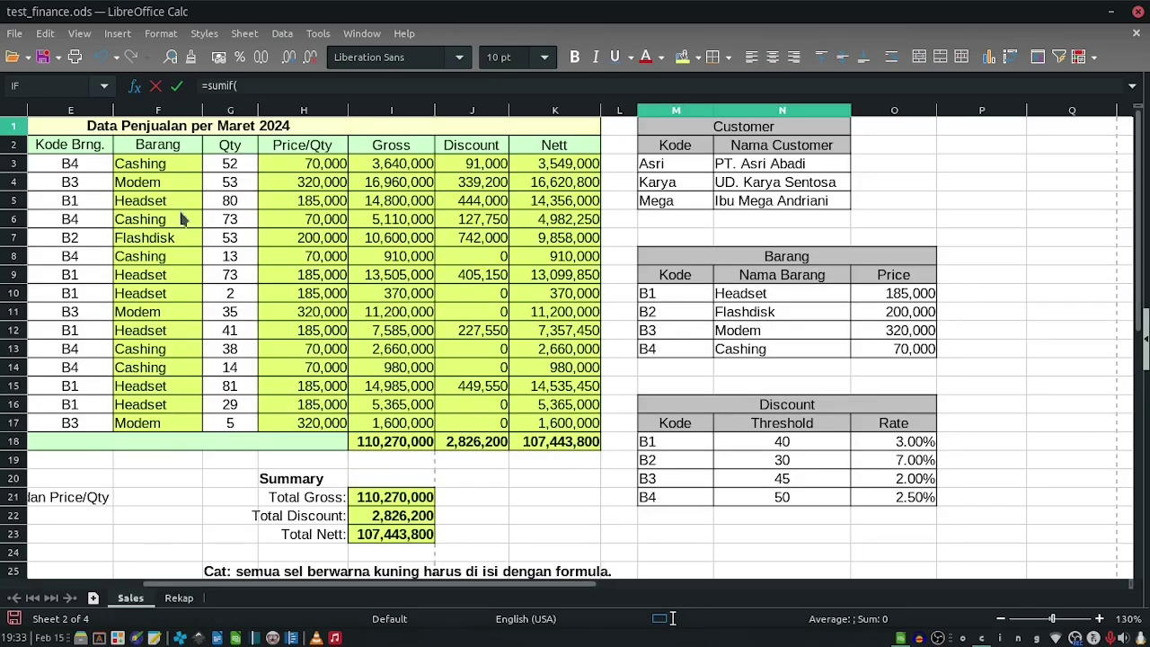
pyautogui.click(176, 235)
pyautogui.press('Left')
pyautogui.press('Left')
pyautogui.press('Left')
pyautogui.press('Left')
pyautogui.press('Left')
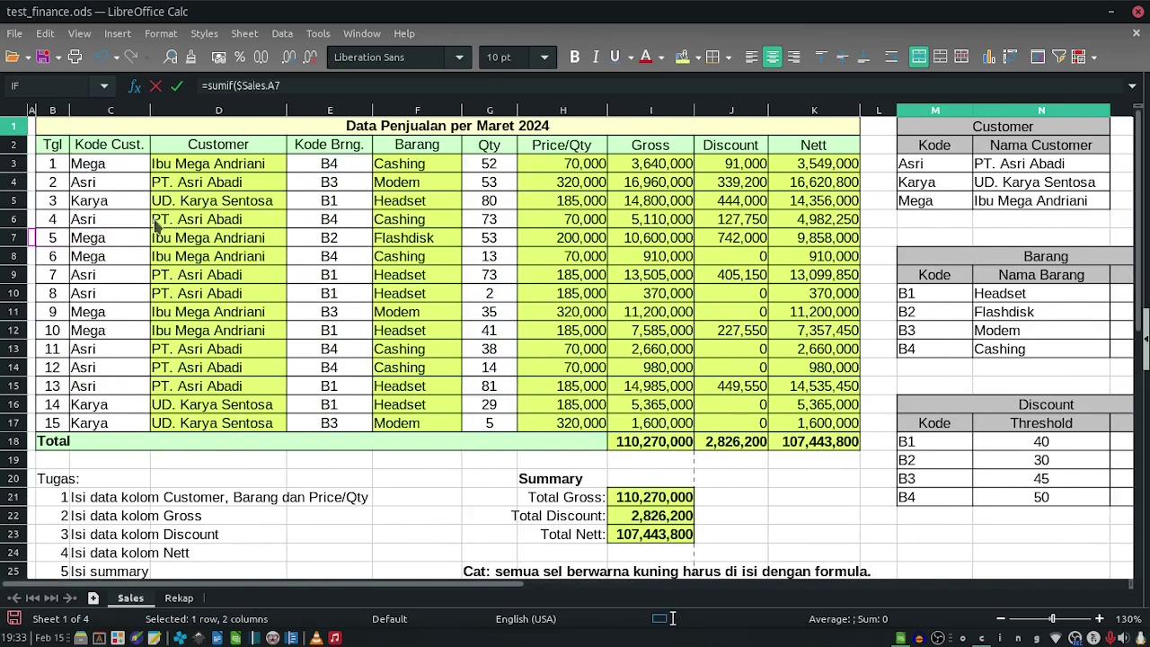
pyautogui.click(207, 170)
pyautogui.moveTo(207, 172); pyautogui.dragTo(287, 429)
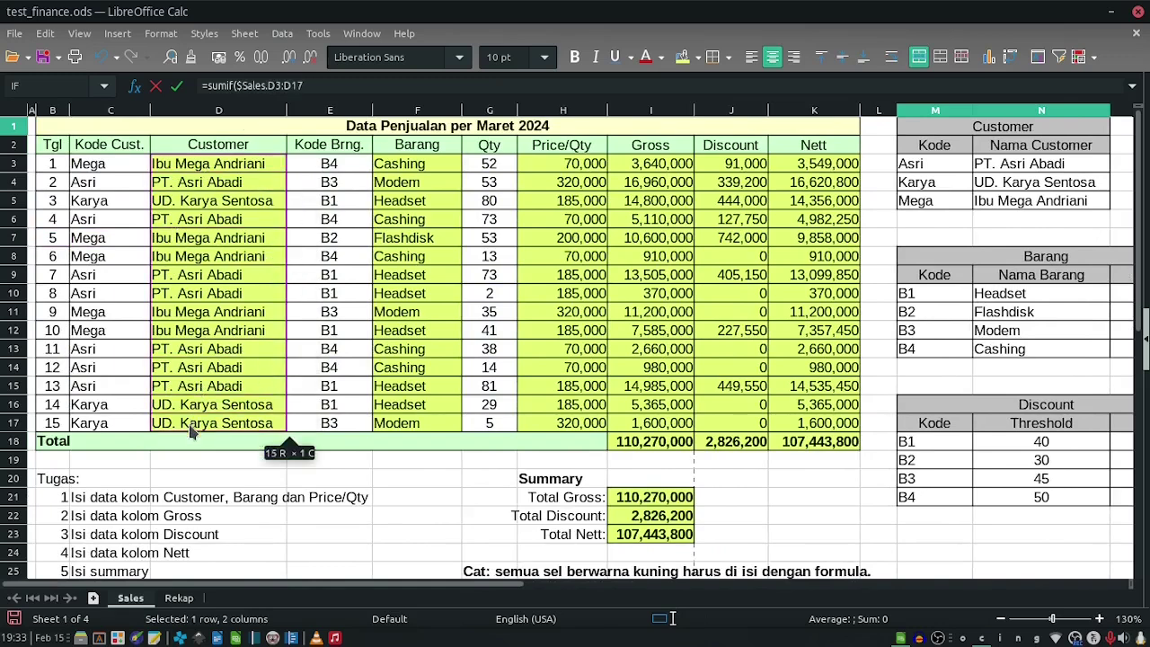
# Complete the SUMIF formula with Rekap cell B4 as the criterion and the Sales sheet's Nett cells K3:K17 as the sum range.
pyautogui.click(326, 85)
pyautogui.write(';')
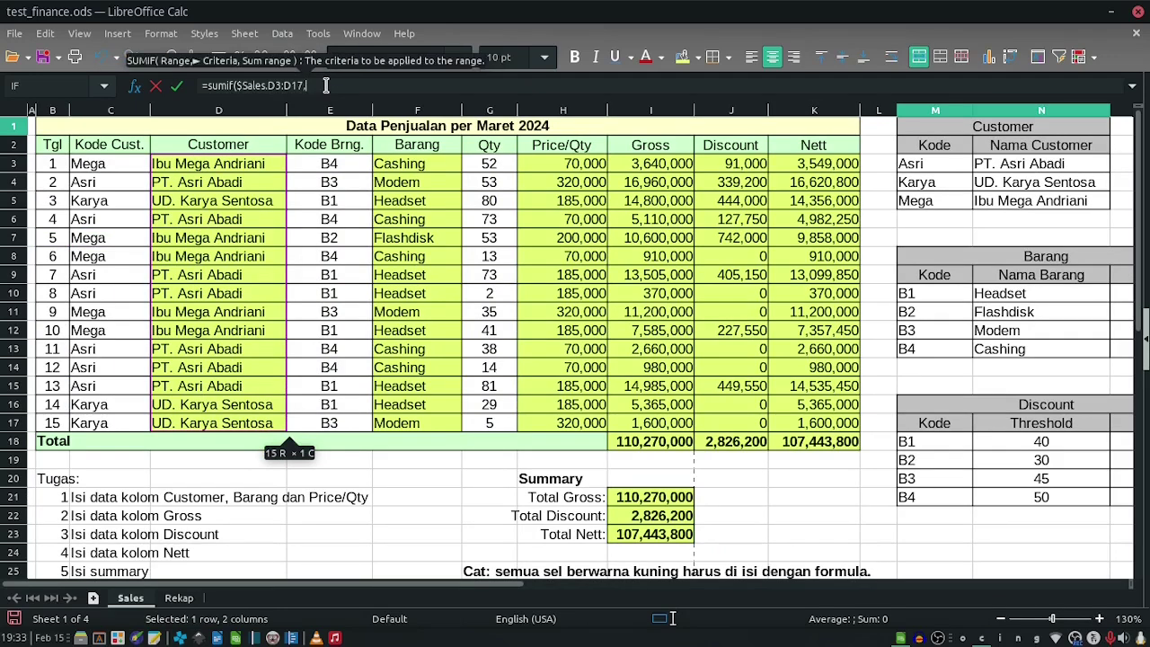
pyautogui.click(175, 602)
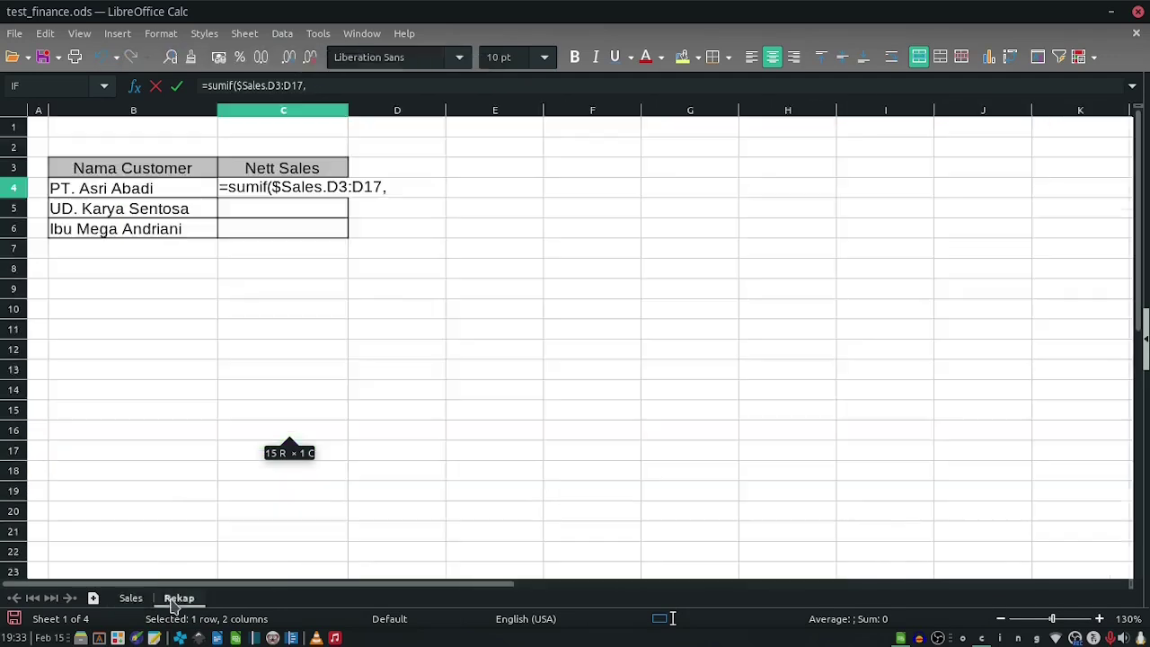
pyautogui.click(99, 198)
pyautogui.write(',')
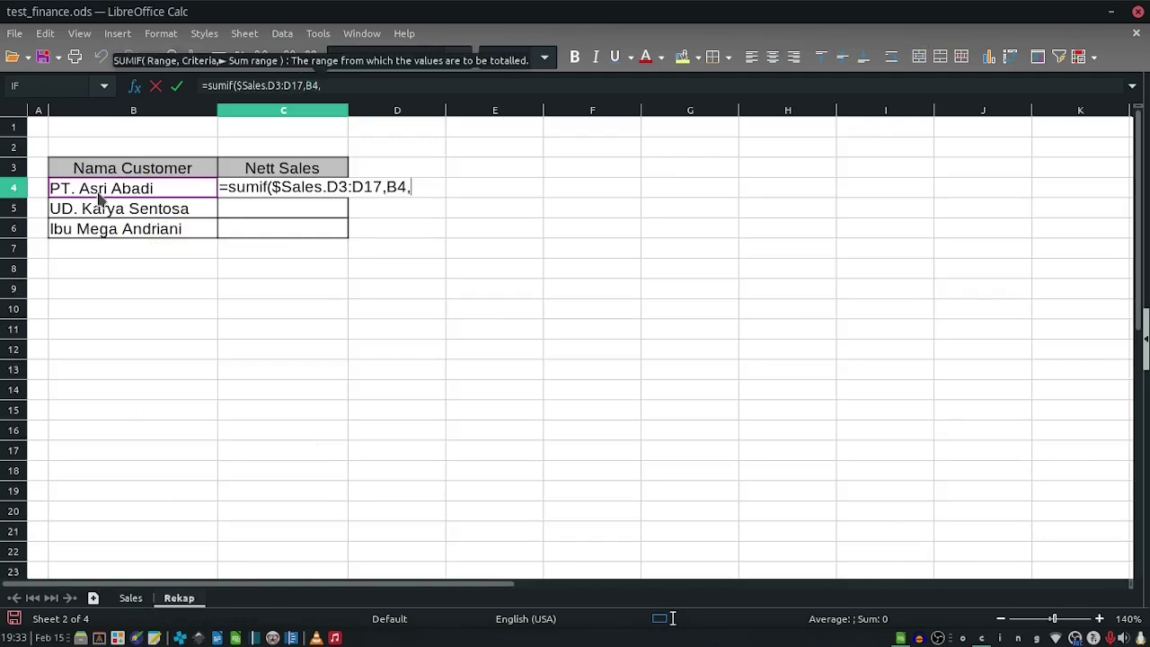
pyautogui.click(130, 597)
pyautogui.moveTo(809, 167); pyautogui.dragTo(854, 429)
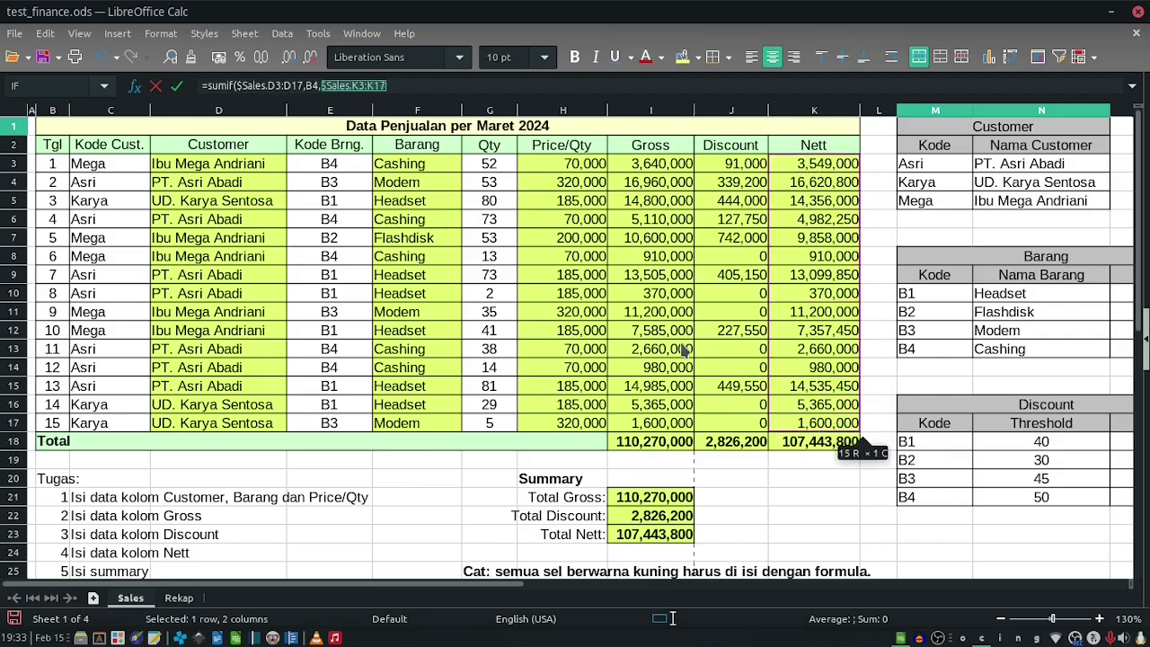
pyautogui.write(')')
pyautogui.press('Return')
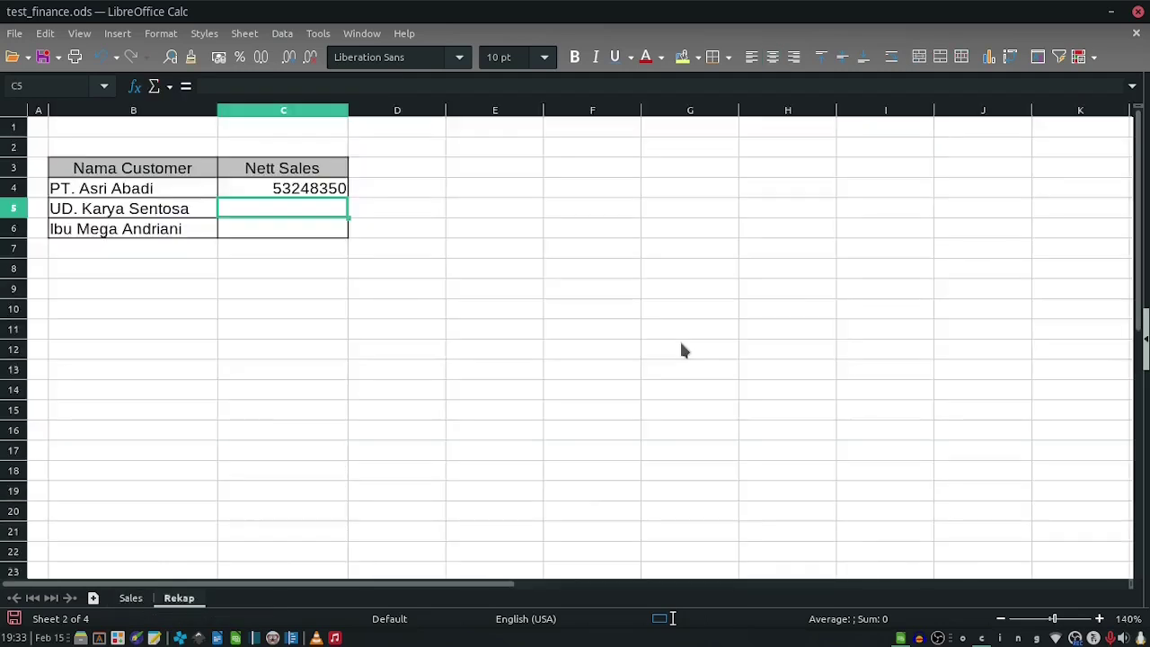
# Make both Sales ranges in the C4 formula absolute, as $D$3:$D$17 and $K$3:$K$17.
pyautogui.click(262, 193)
pyautogui.doubleClick(261, 195)
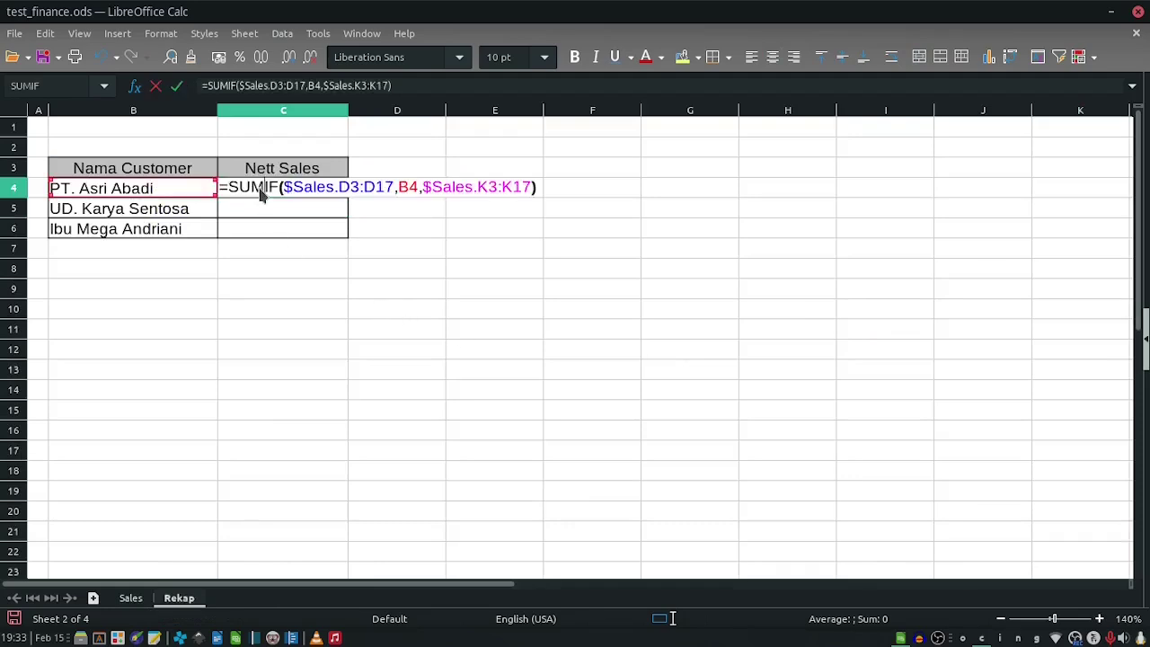
pyautogui.press('Escape')
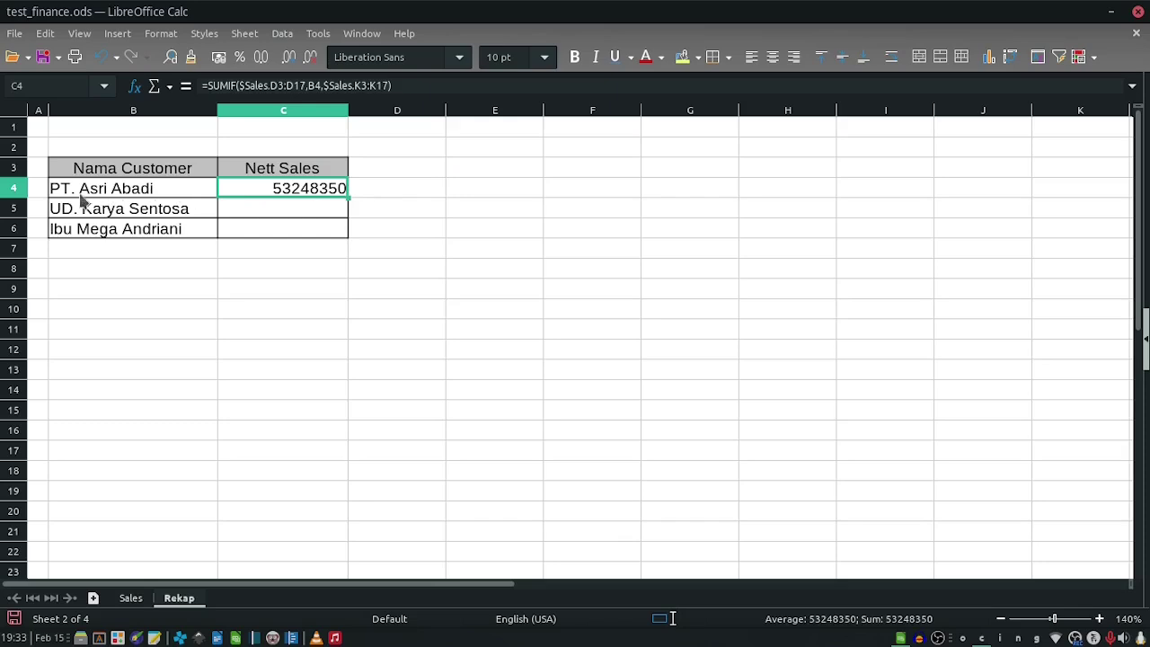
pyautogui.doubleClick(296, 193)
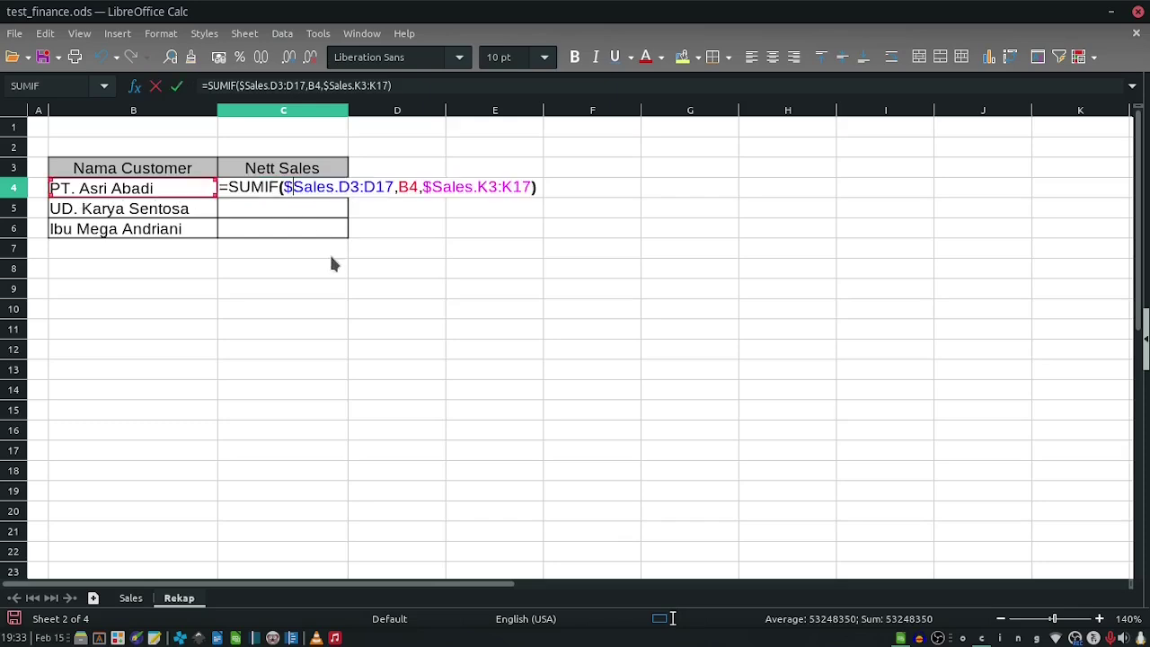
pyautogui.click(372, 188)
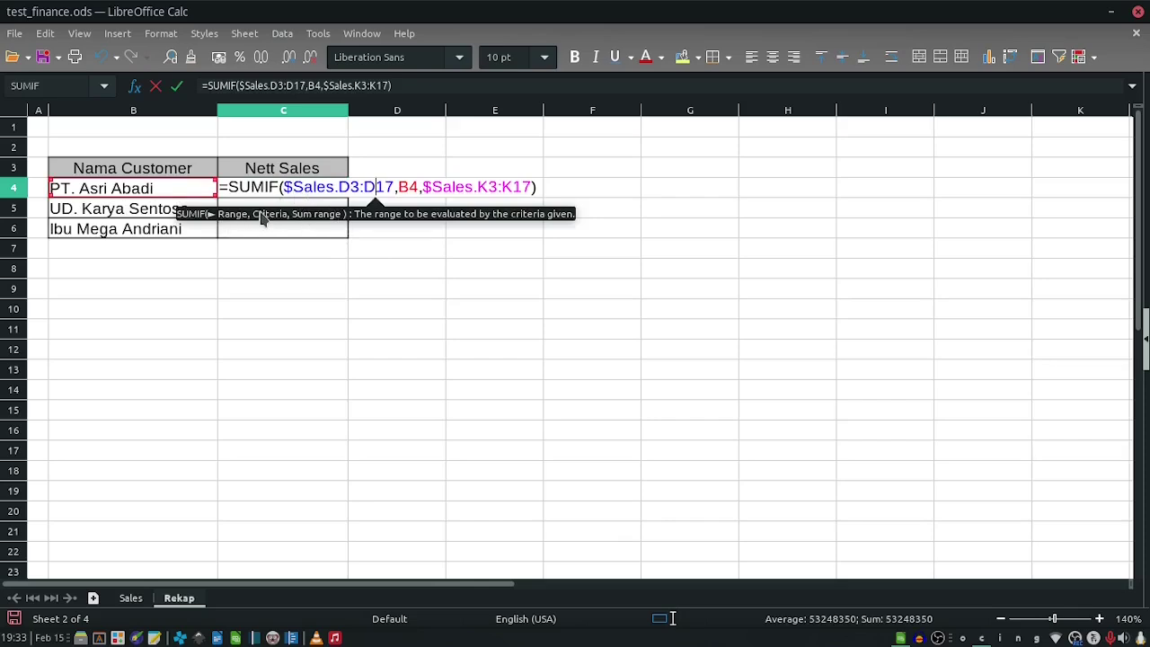
pyautogui.press('F4')
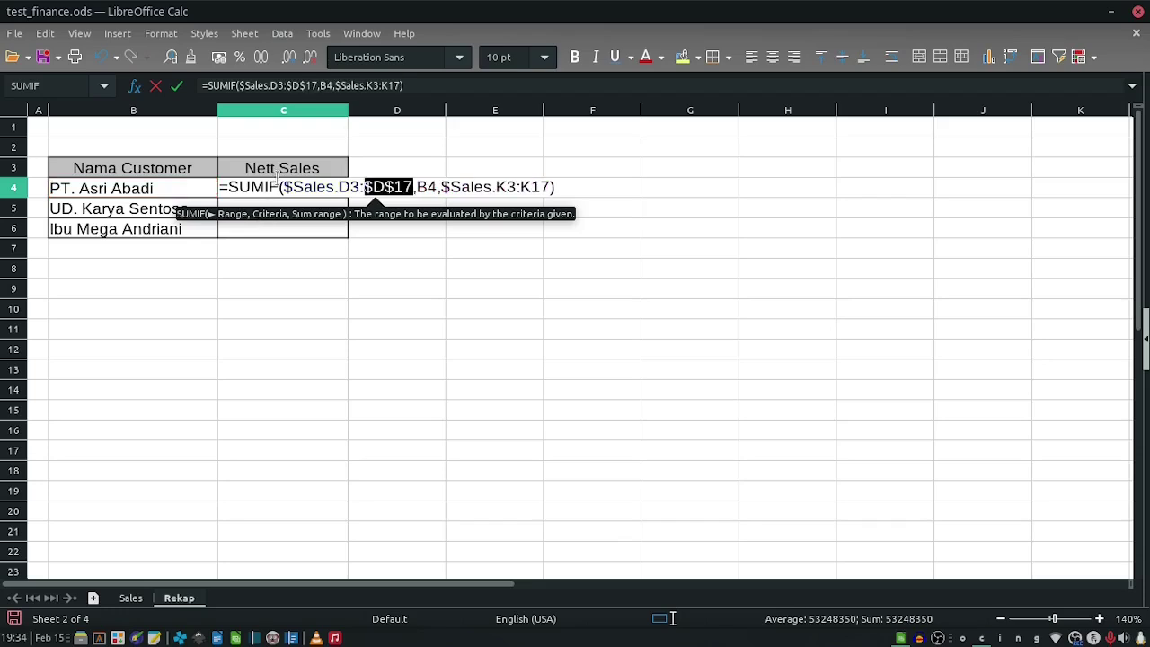
pyautogui.click(349, 187)
pyautogui.press('F4')
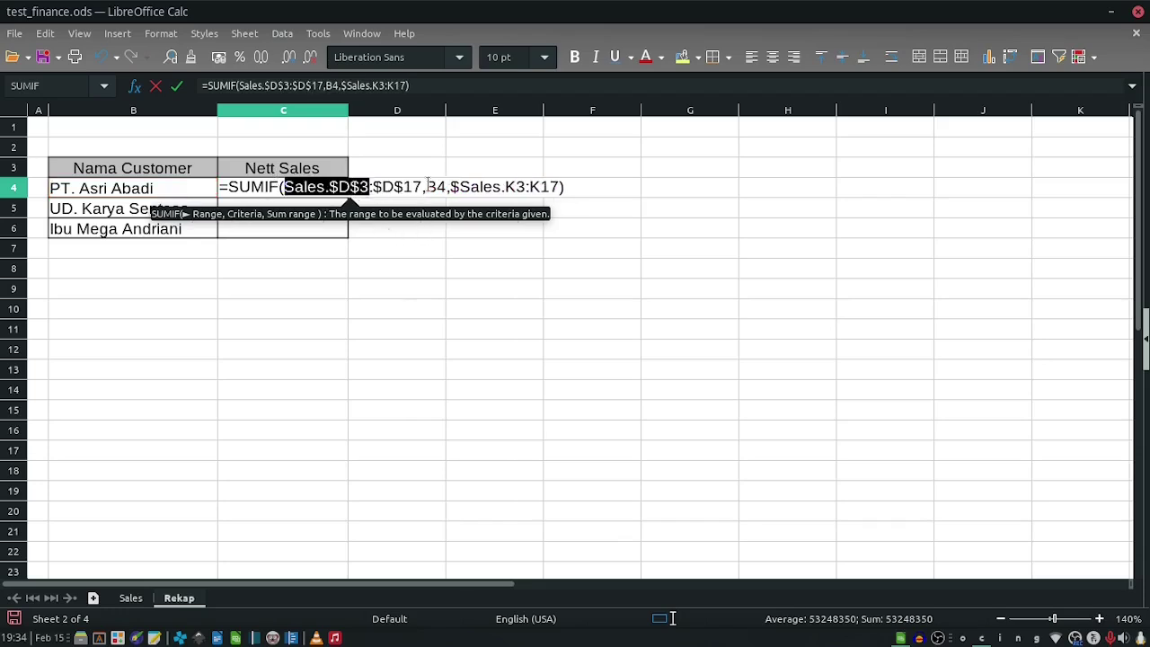
pyautogui.click(518, 187)
pyautogui.press('F4')
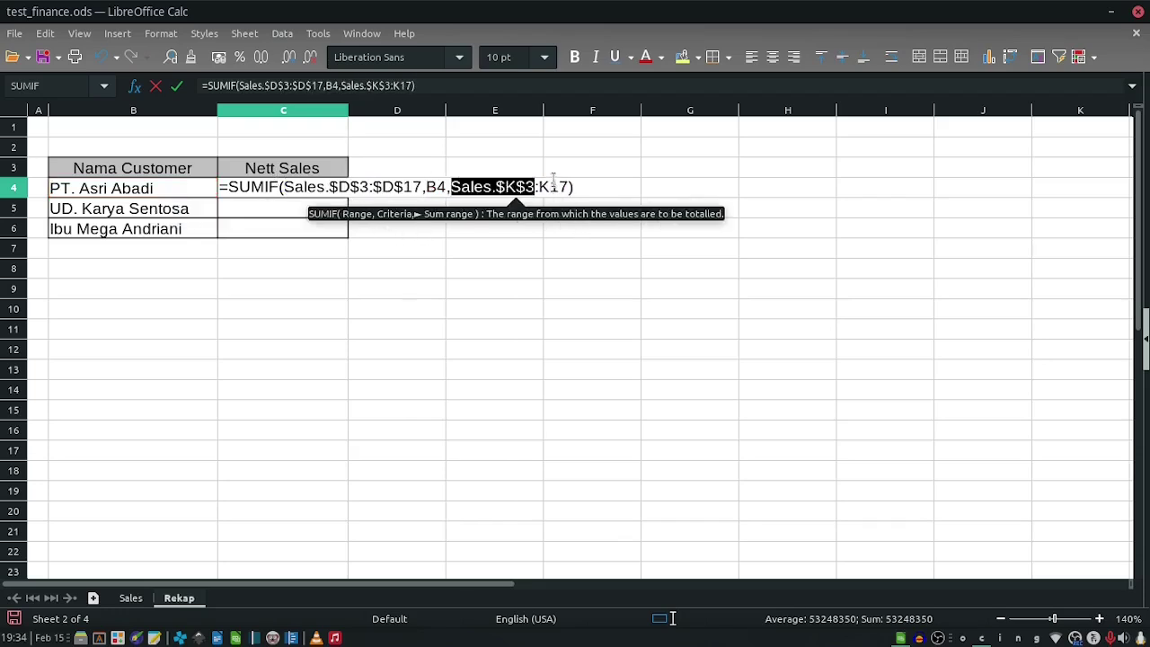
pyautogui.click(553, 186)
pyautogui.press('F4')
pyautogui.press('Return')
# Fill the SUMIF formula from C4 down to C6 for the remaining customers.
pyautogui.click(317, 192)
pyautogui.moveTo(348, 199); pyautogui.dragTo(347, 241)
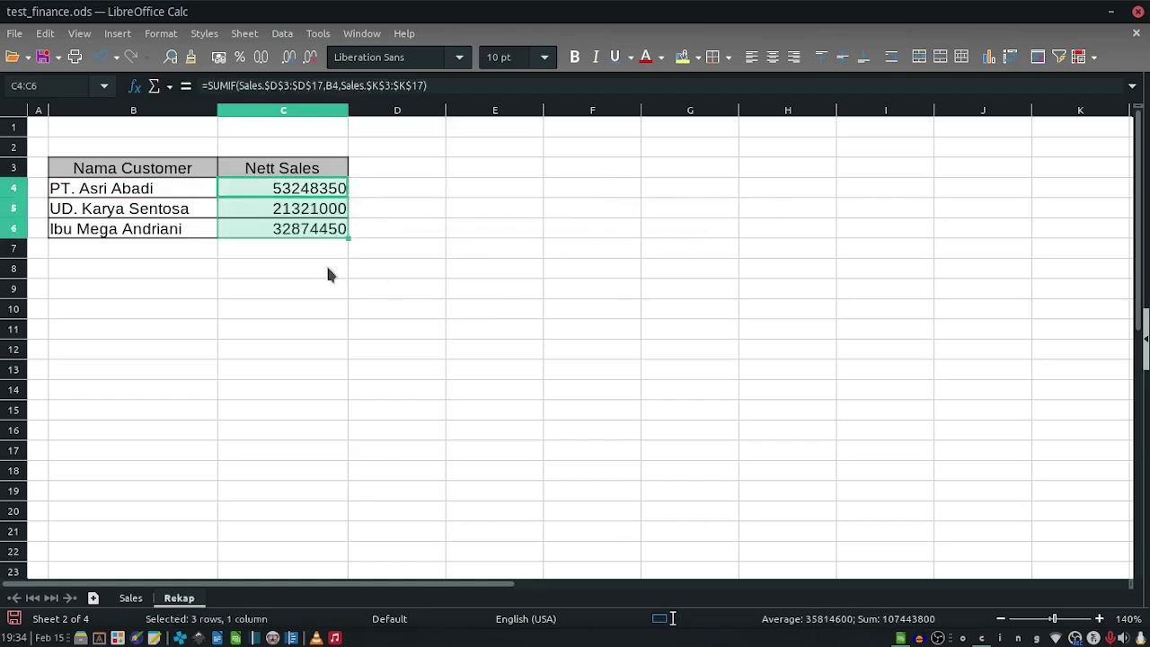
pyautogui.click(329, 275)
pyautogui.click(319, 235)
# Add a total row below the customers, with the sum of C4:C6 in C7 and the label "Total" in B7.
pyautogui.click(278, 246)
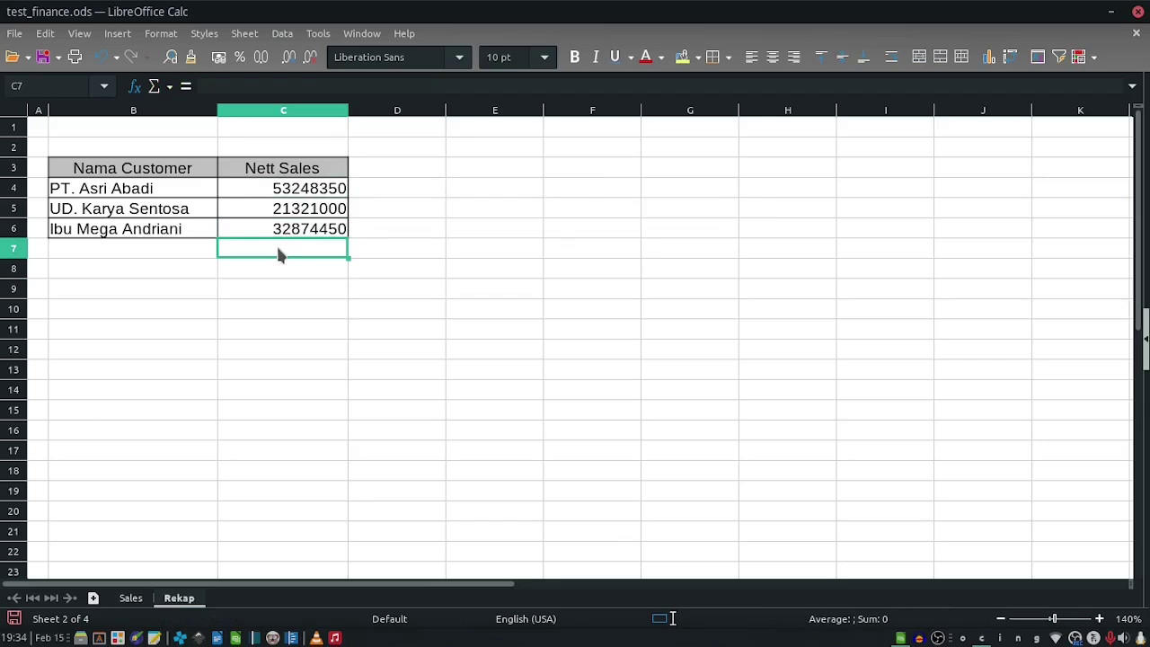
pyautogui.write('=sum(')
pyautogui.press('Up')
pyautogui.hotkey('shift', 'Up')
pyautogui.hotkey('shift', 'Up')
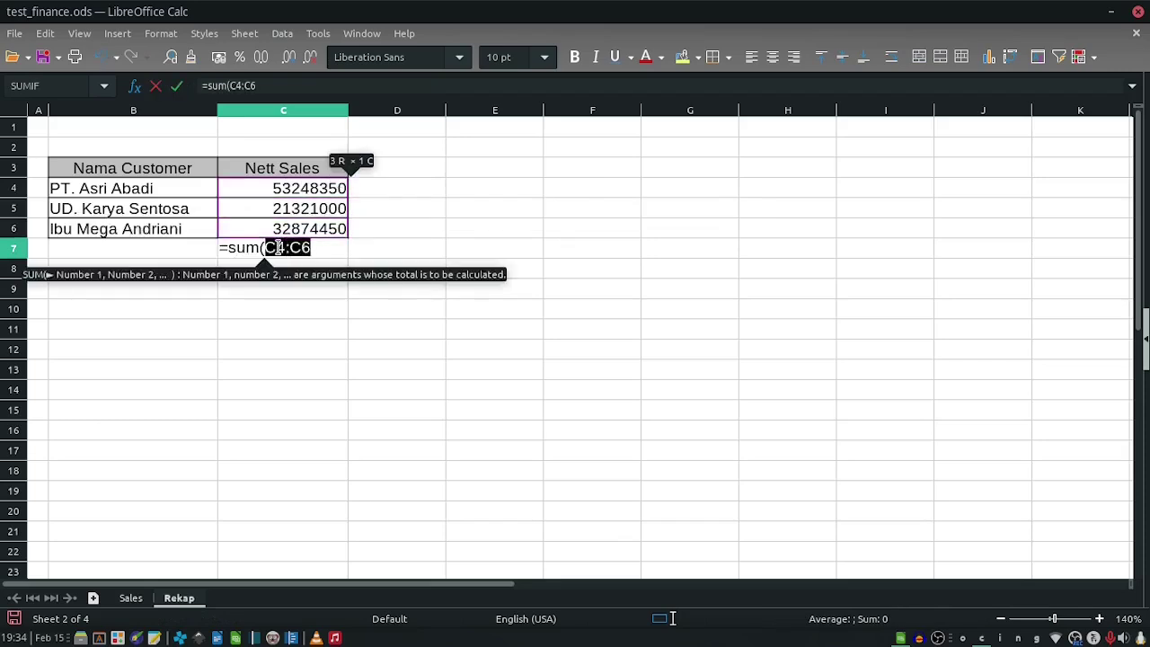
pyautogui.press('Return')
pyautogui.press('Left')
pyautogui.press('Up')
pyautogui.write('Total')
pyautogui.press('Return')
# Copy only the formatting of the heading row B3:C3 onto the total row B7:C7.
pyautogui.moveTo(207, 174); pyautogui.dragTo(241, 176)
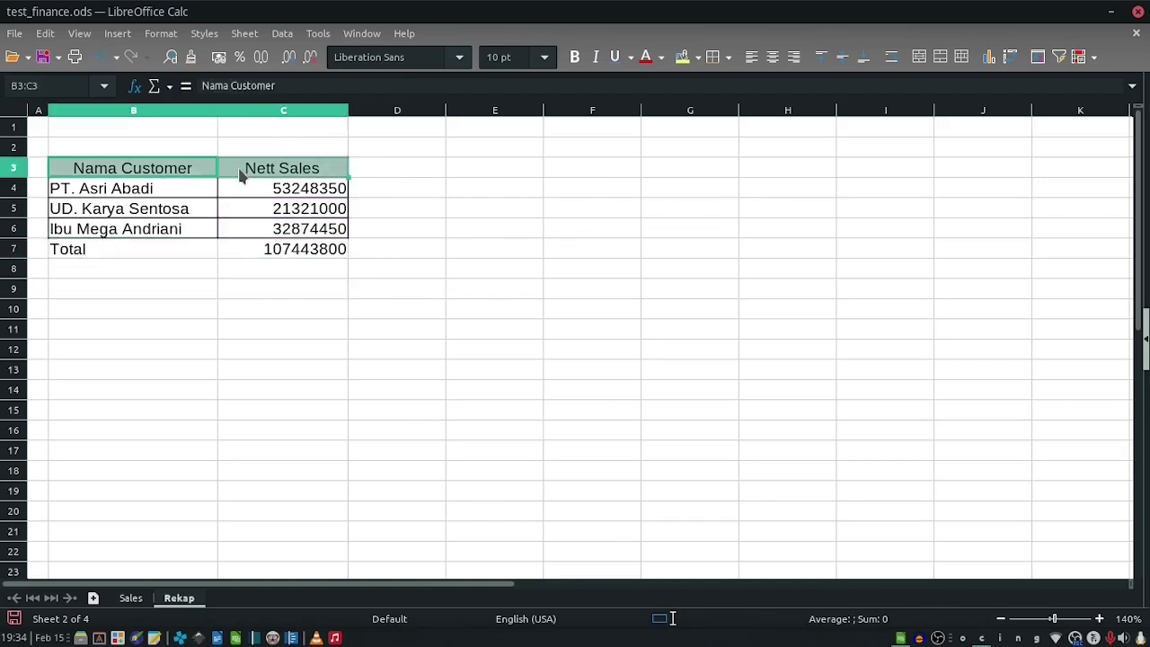
pyautogui.hotkey('ctrl', 'c')
pyautogui.click(167, 252)
pyautogui.rightClick(168, 251)
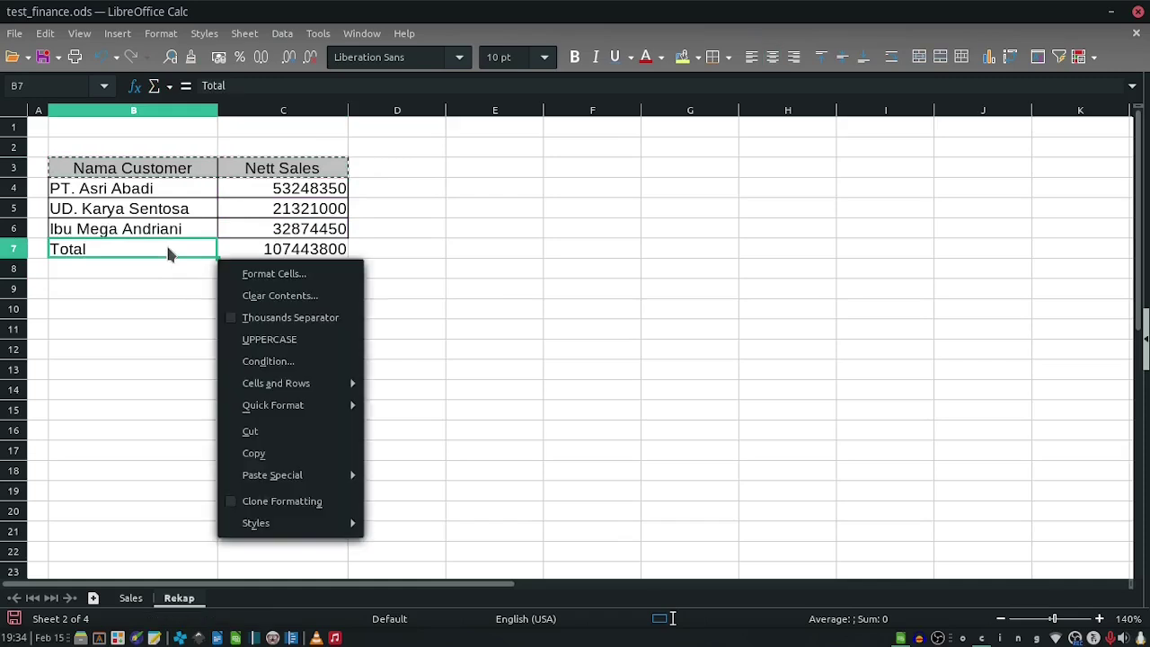
pyautogui.moveTo(355, 481)
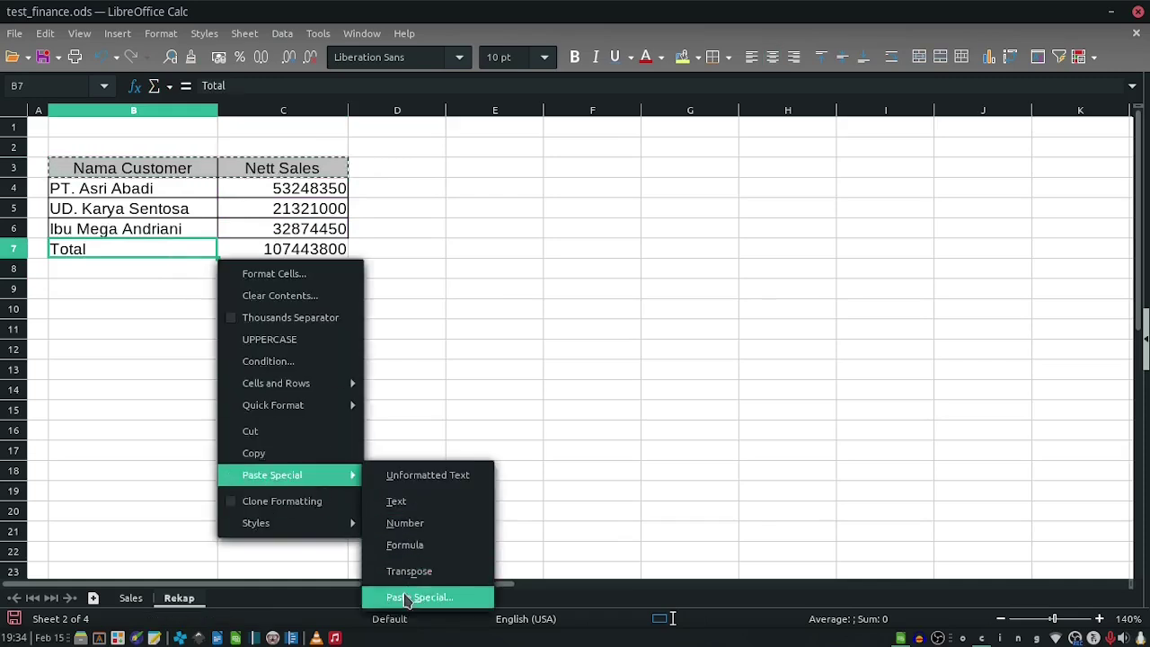
pyautogui.click(406, 597)
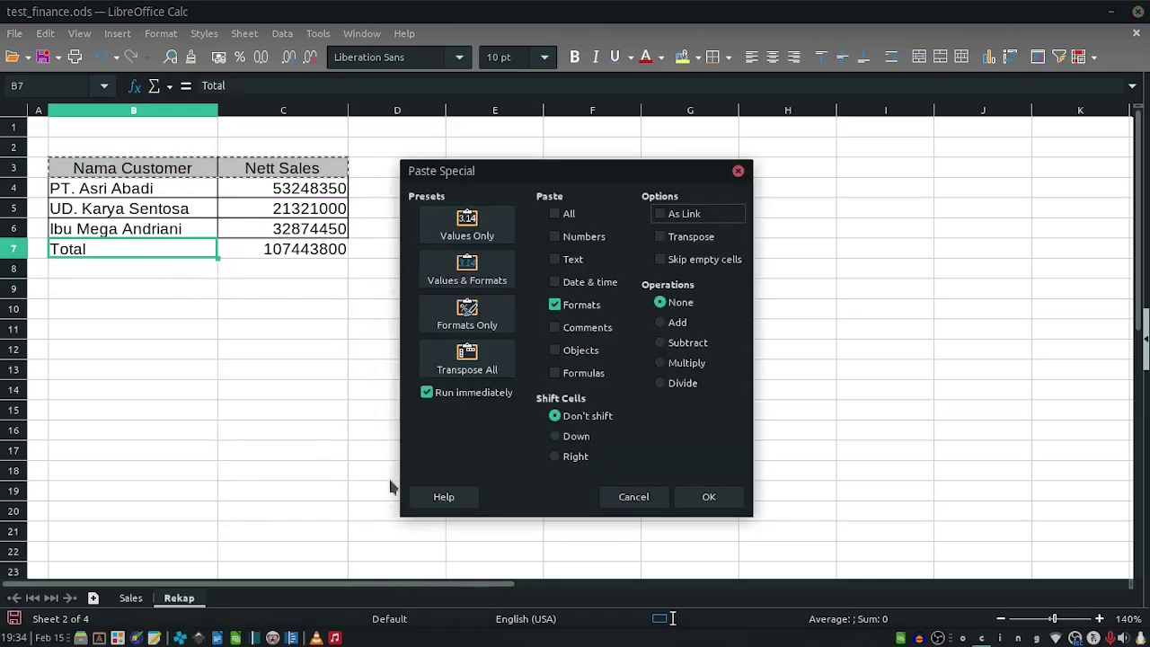
pyautogui.click(468, 314)
pyautogui.click(335, 314)
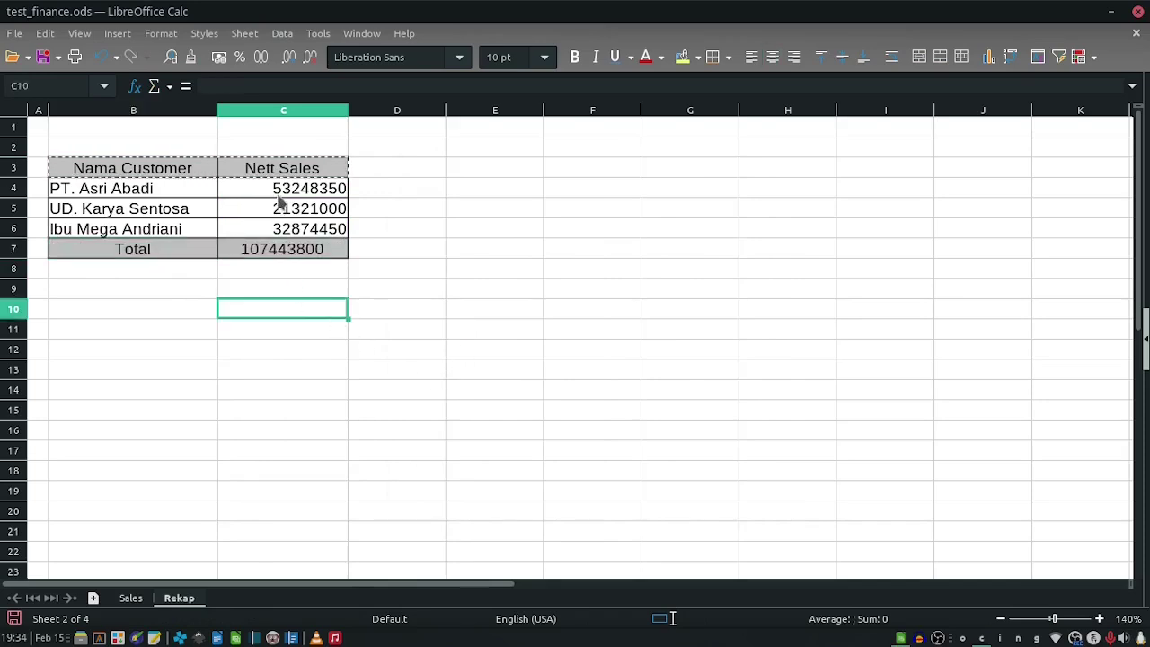
# Format the Nett Sales amounts in C4:C7 as numbers with thousands separators and no decimal places.
pyautogui.moveTo(280, 189); pyautogui.dragTo(267, 249)
pyautogui.click(261, 57)
pyautogui.doubleClick(310, 58)
pyautogui.click(331, 289)
# Right-align the total in C7 and open the Sales sheet to compare it with the Nett total.
pyautogui.click(322, 252)
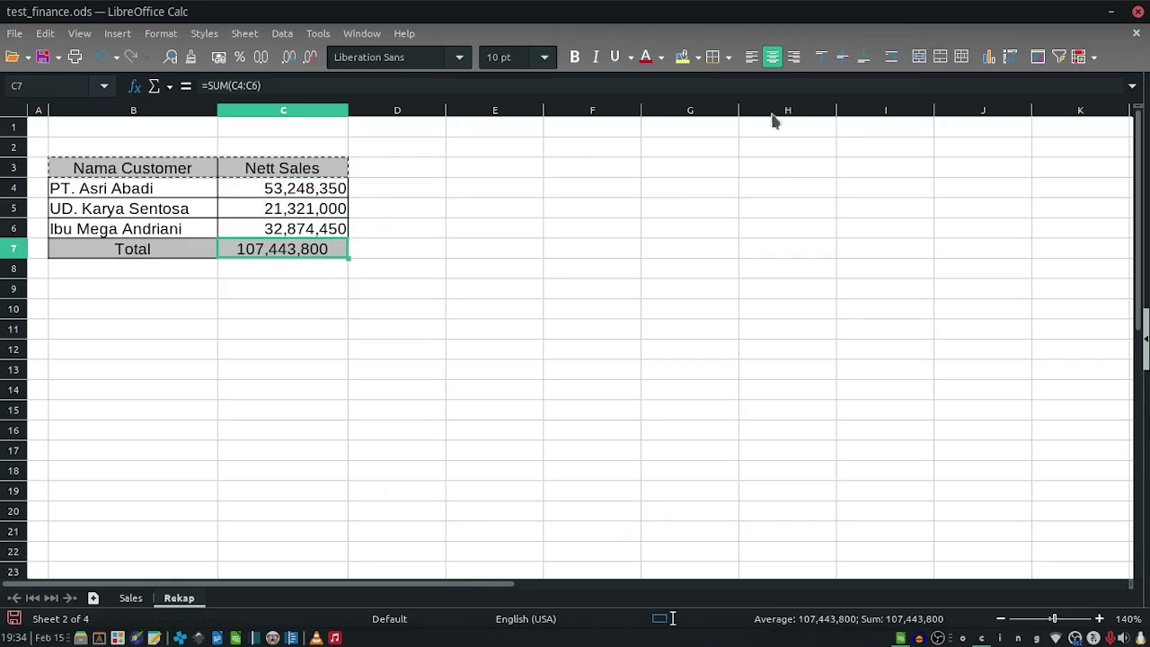
pyautogui.click(795, 57)
pyautogui.click(270, 310)
pyautogui.click(149, 599)
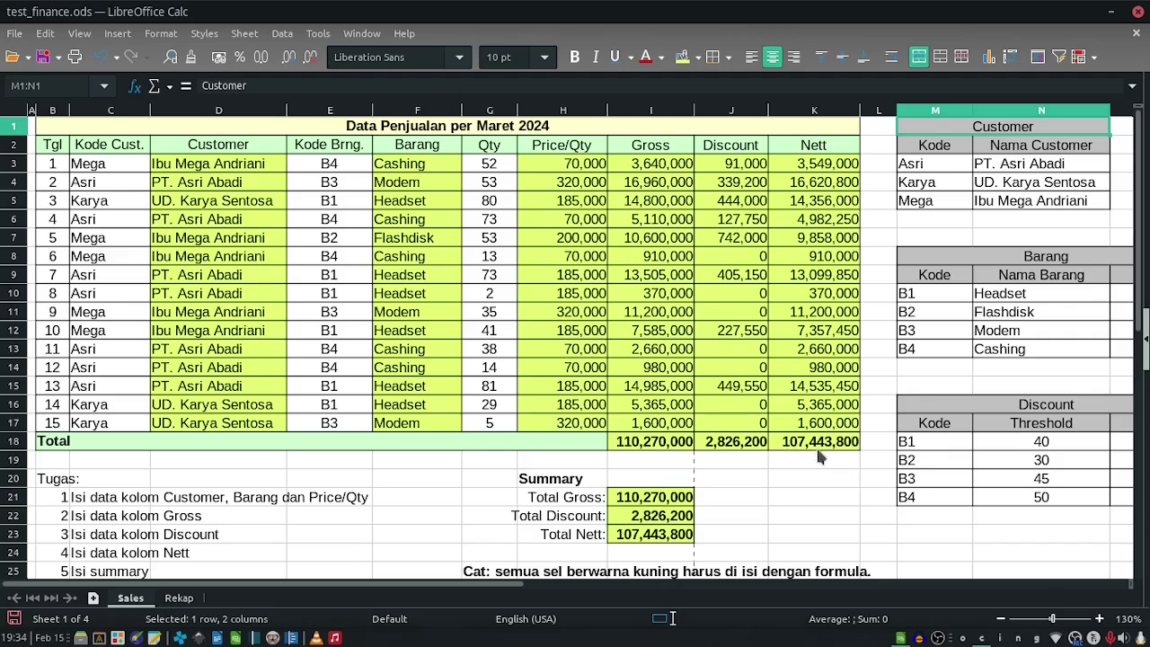
# Return to the Rekap sheet and check the Total formula in C7 and the first customer entry in B4.
pyautogui.click(176, 600)
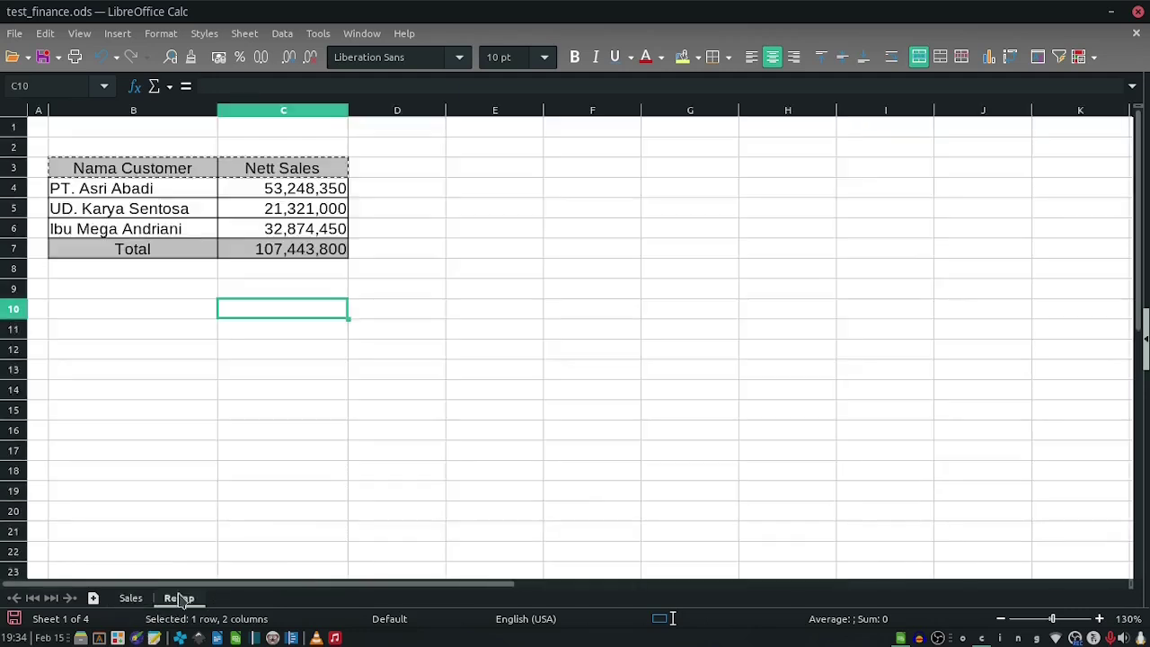
pyautogui.click(262, 255)
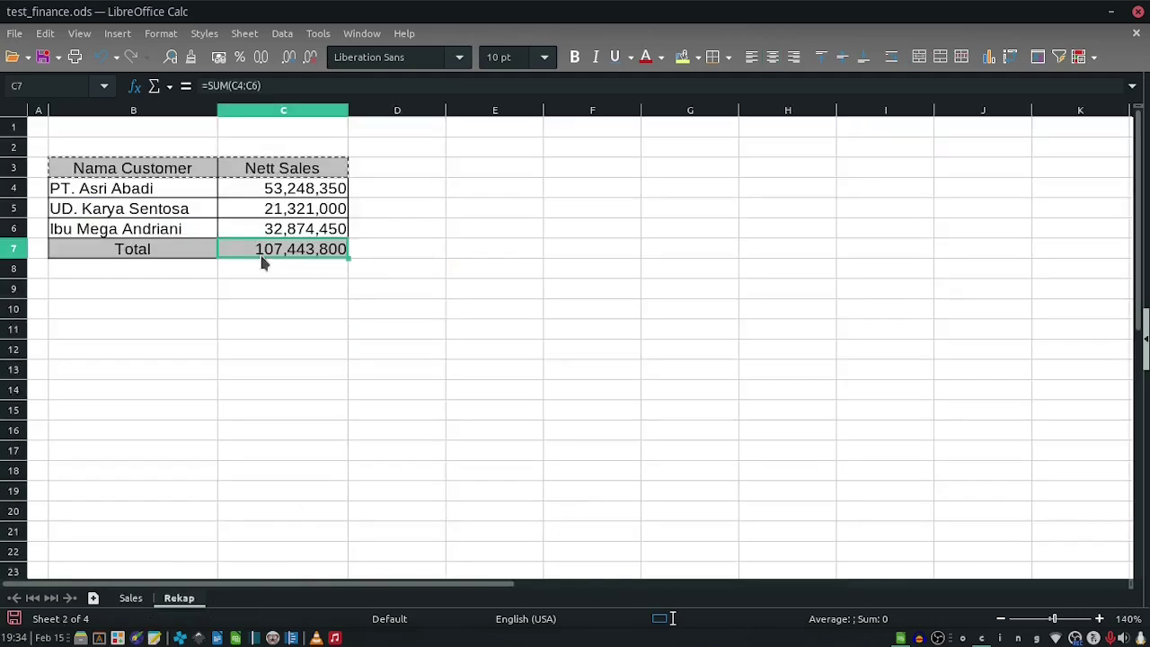
pyautogui.click(300, 290)
pyautogui.doubleClick(251, 291)
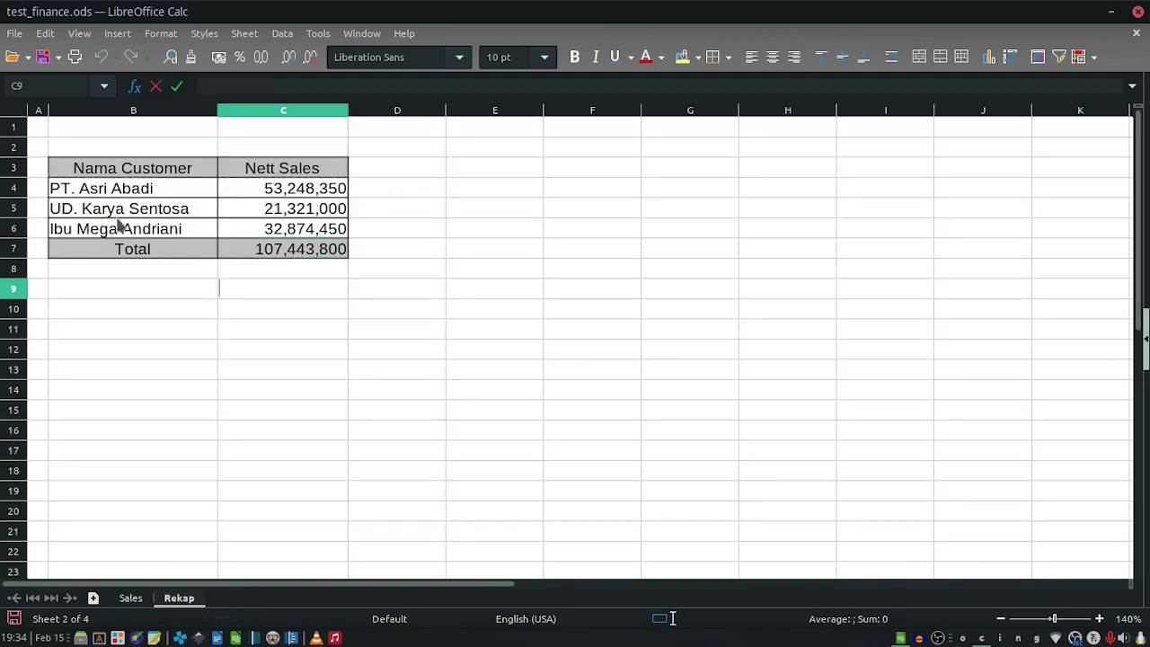
pyautogui.click(79, 194)
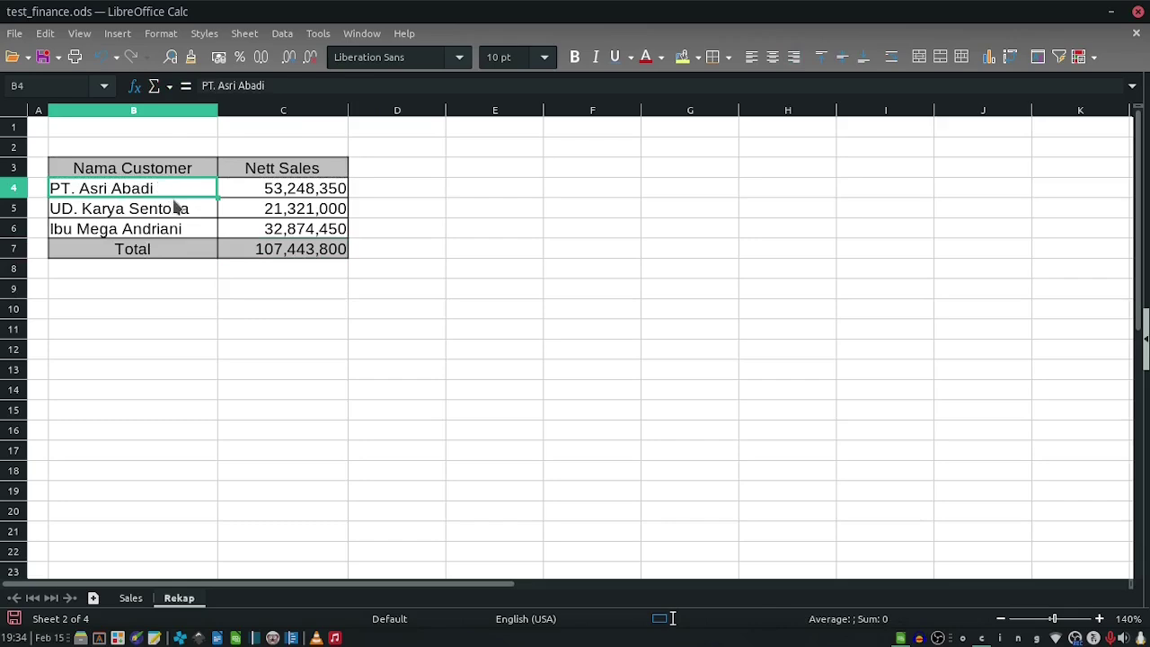
# Reread the task list on the Sales sheet, especially task 6 about the Customer and Barang recap.
pyautogui.click(133, 598)
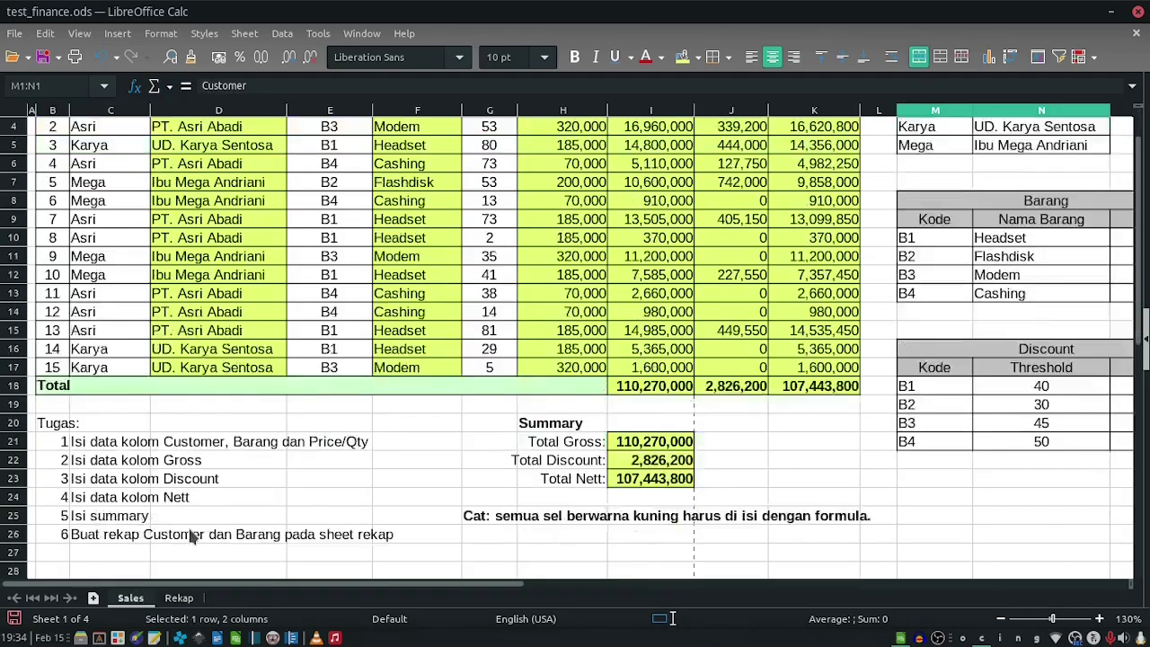
pyautogui.scroll(-1, 170, 522)
pyautogui.click(195, 483)
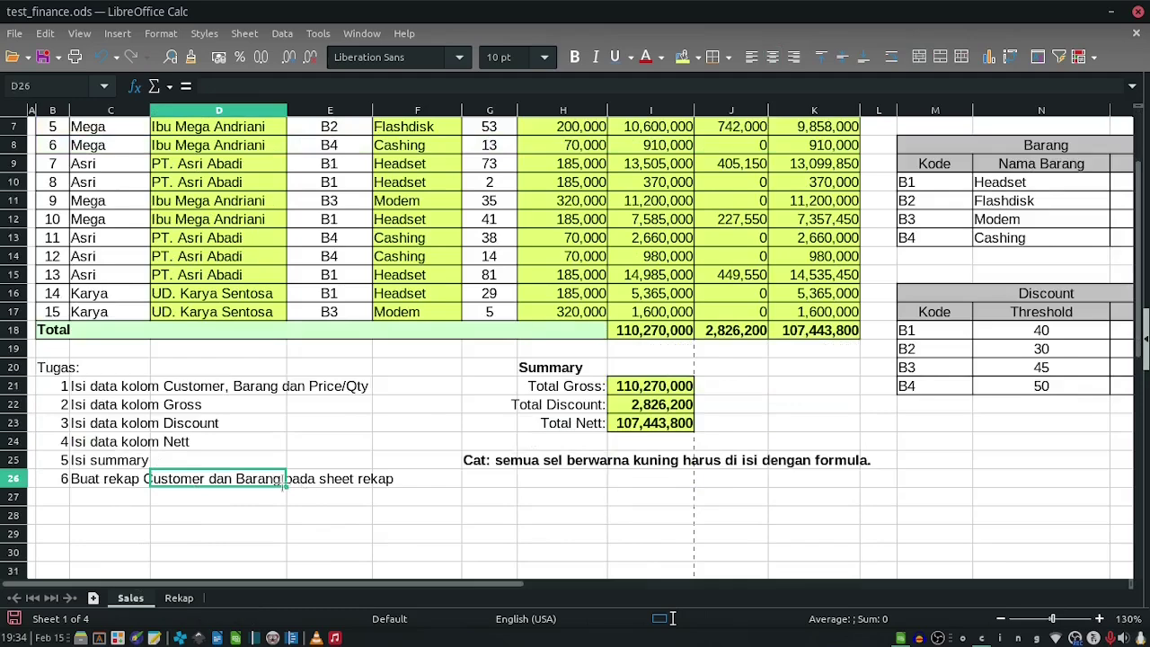
pyautogui.scroll(2, 302, 508)
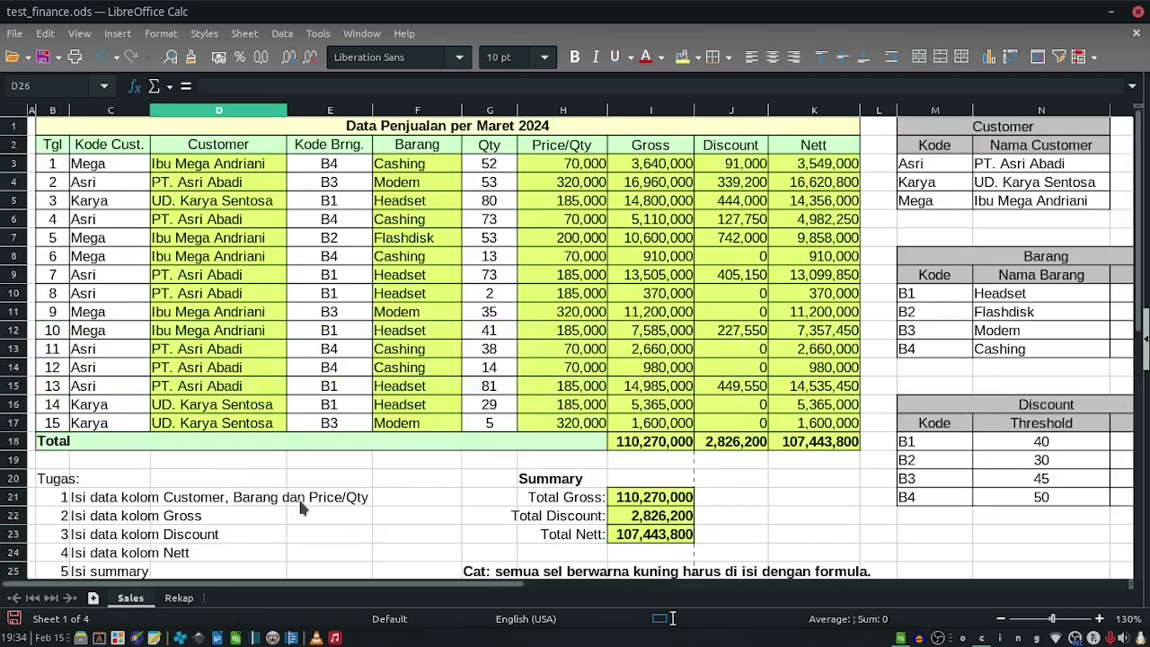
pyautogui.scroll(-1, 302, 509)
pyautogui.scroll(1, 302, 509)
pyautogui.scroll(-2, 302, 509)
pyautogui.click(142, 485)
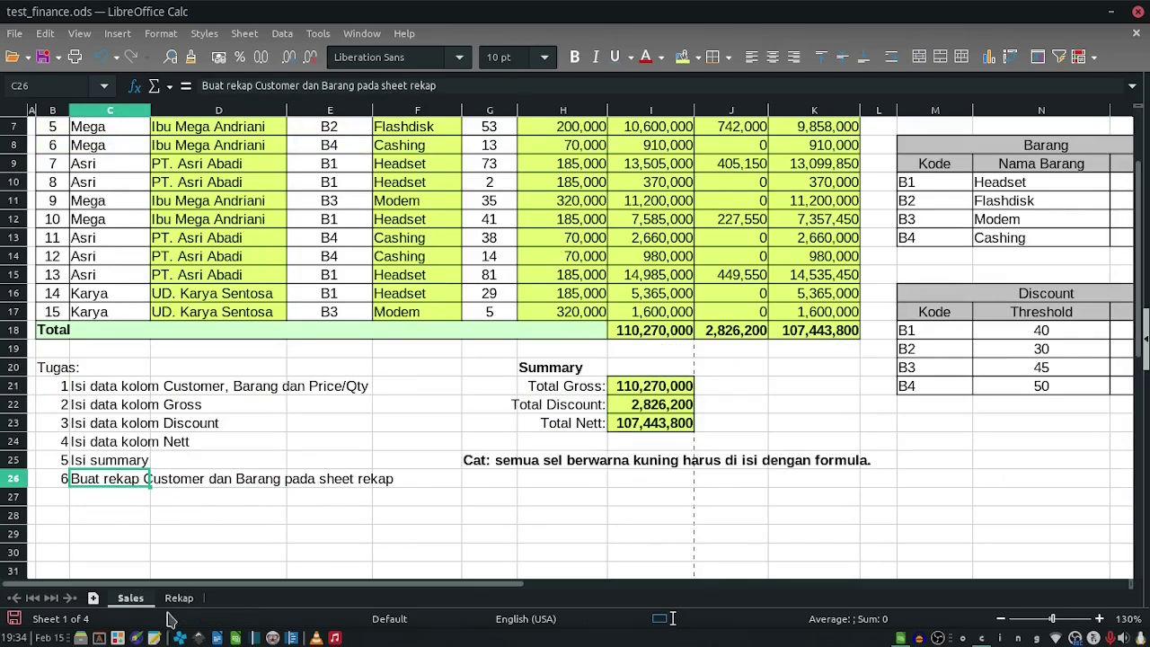
pyautogui.click(180, 463)
# Go back to the Rekap sheet and examine the SUMIF formula behind the first customer's Nett Sales in C4.
pyautogui.click(177, 598)
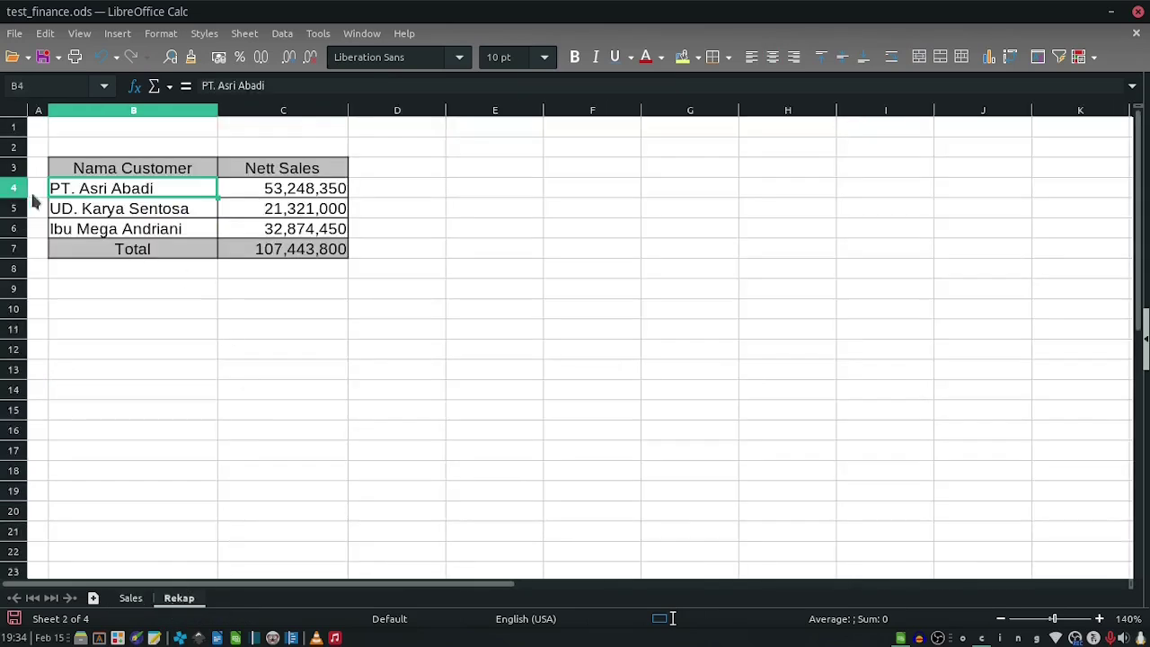
pyautogui.click(302, 198)
pyautogui.doubleClick(302, 198)
pyautogui.press('Escape')
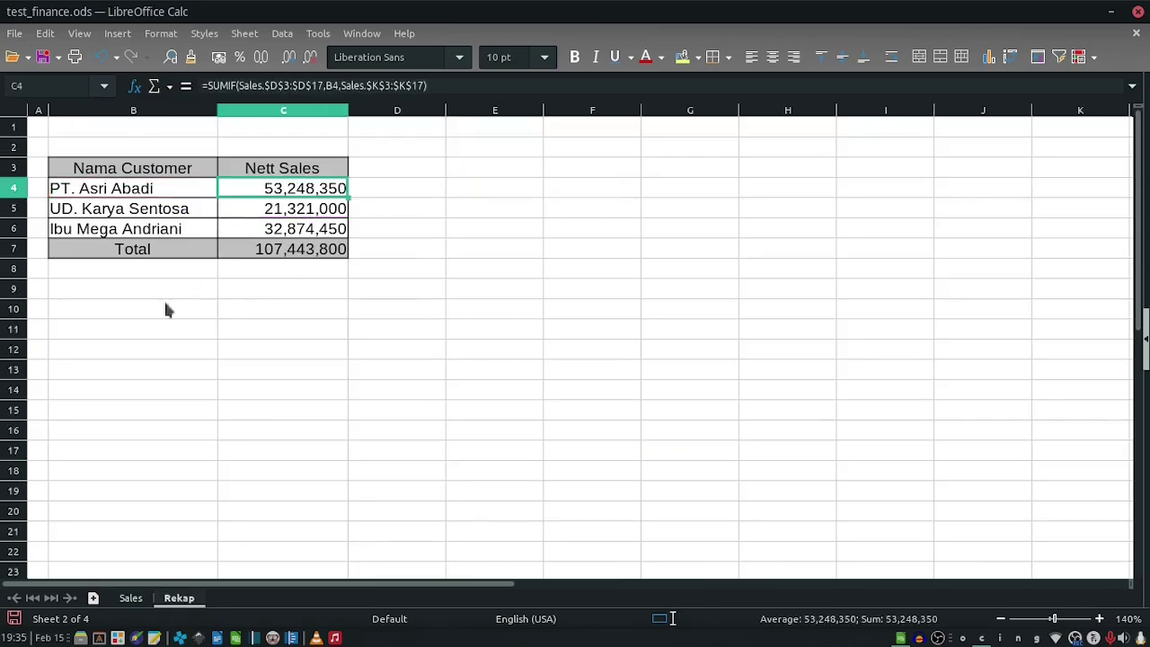
pyautogui.click(16, 110)
pyautogui.hotkey('shift', 'F10')
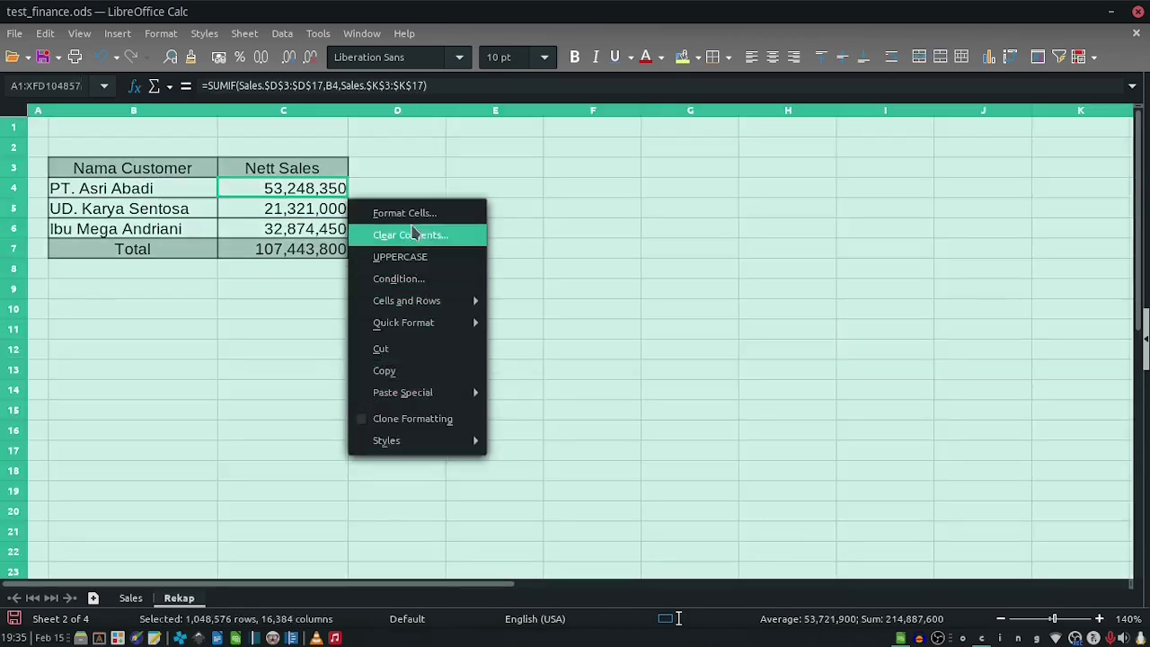
pyautogui.click(13, 109)
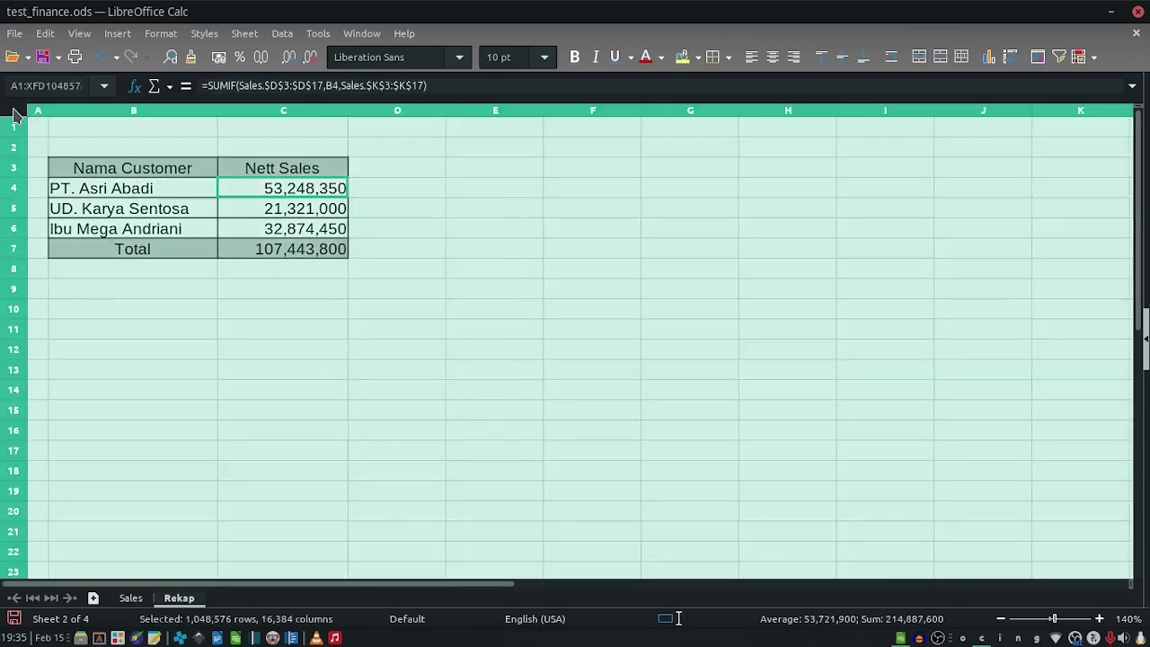
pyautogui.hotkey('shift', 'F10')
pyautogui.moveTo(420, 309)
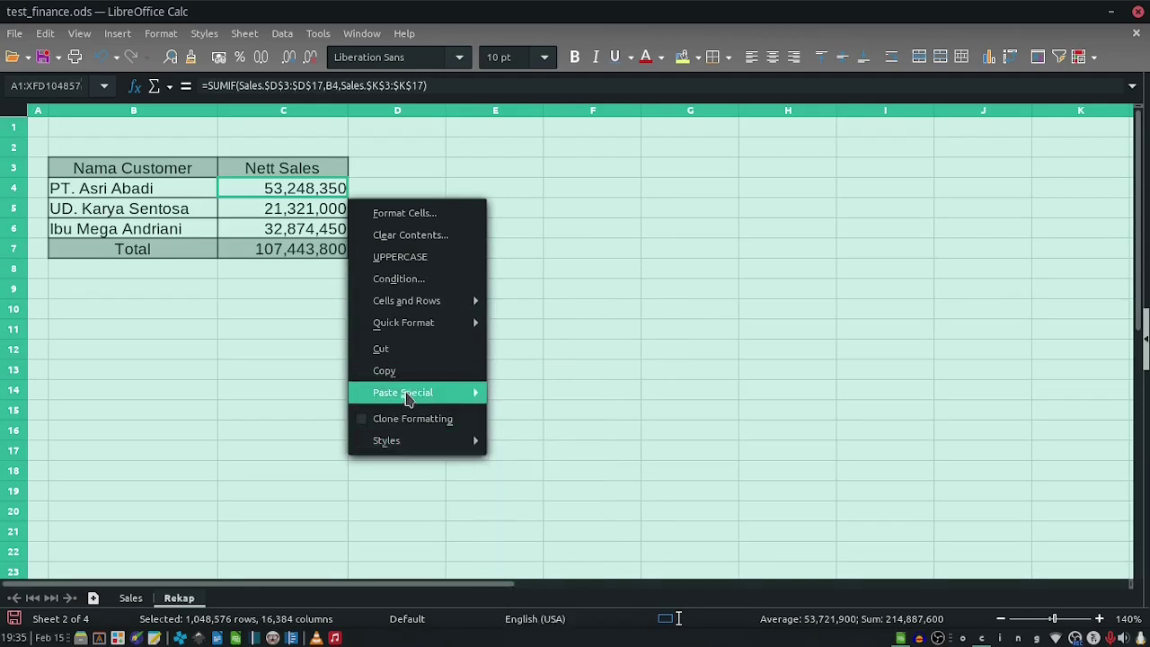
pyautogui.click(2, 109)
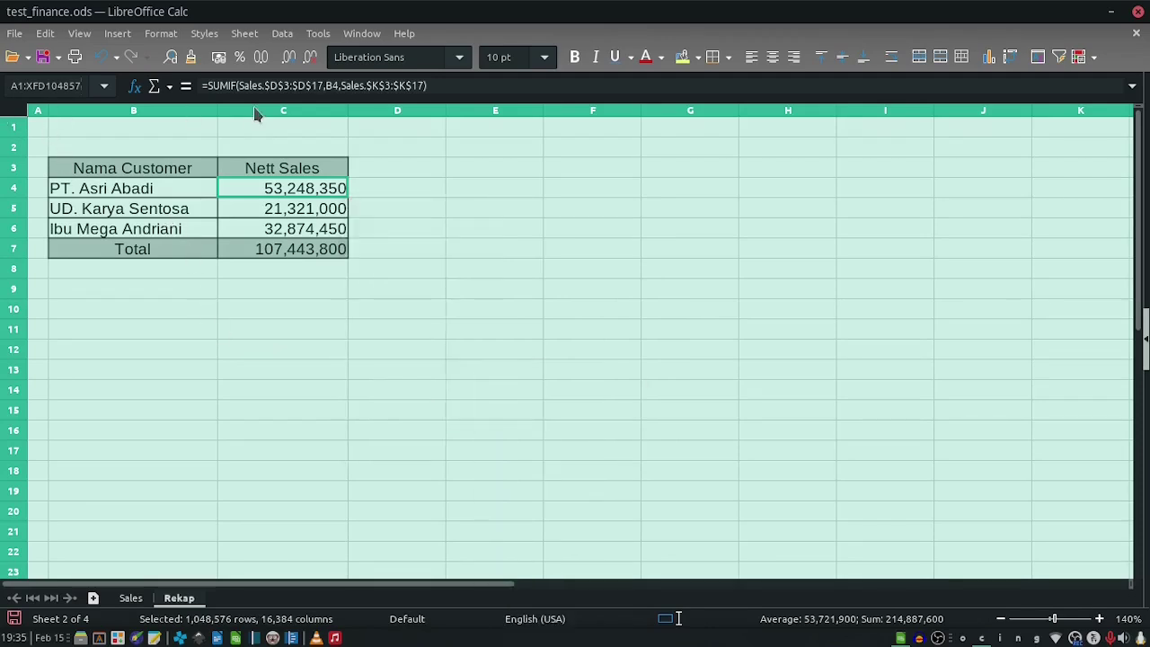
pyautogui.press('Menu')
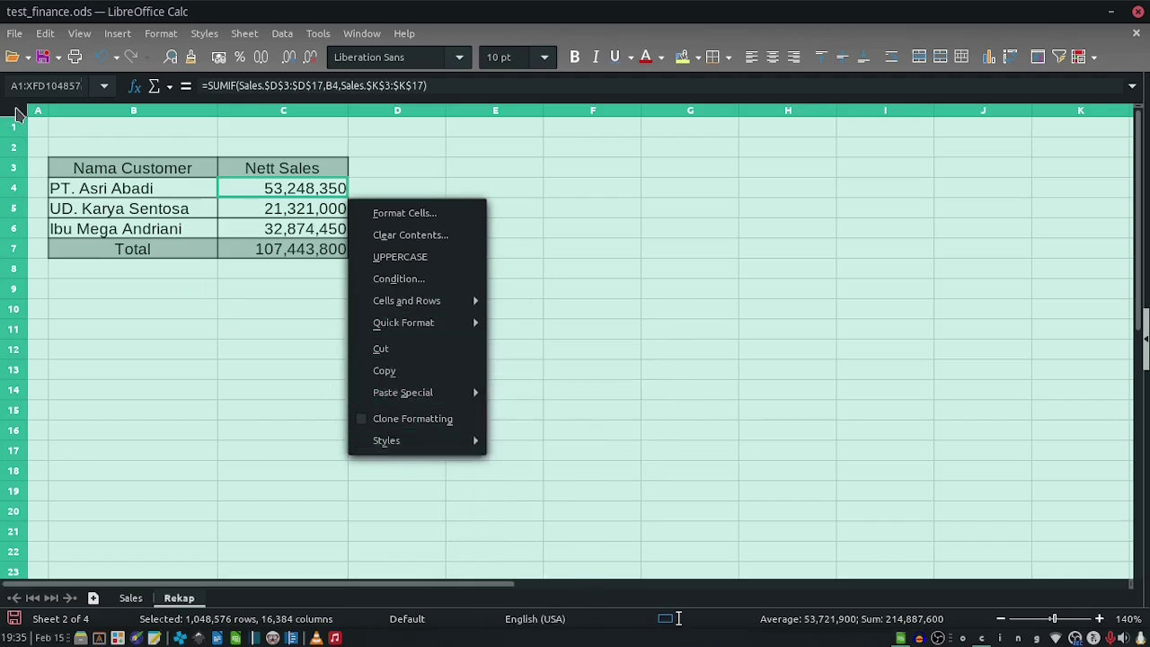
pyautogui.click(18, 114)
pyautogui.click(149, 218)
# Delete columns B and C, which hold the customer recap table, from the Rekap sheet.
pyautogui.moveTo(131, 112); pyautogui.dragTo(339, 141)
pyautogui.rightClick(341, 142)
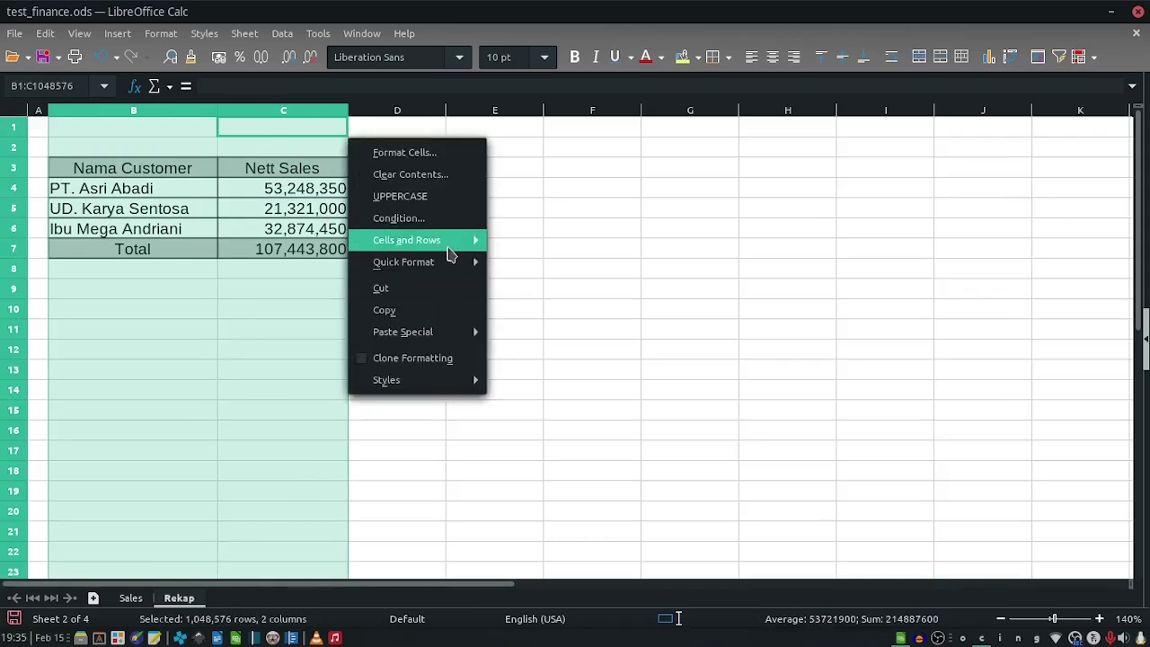
pyautogui.moveTo(449, 254)
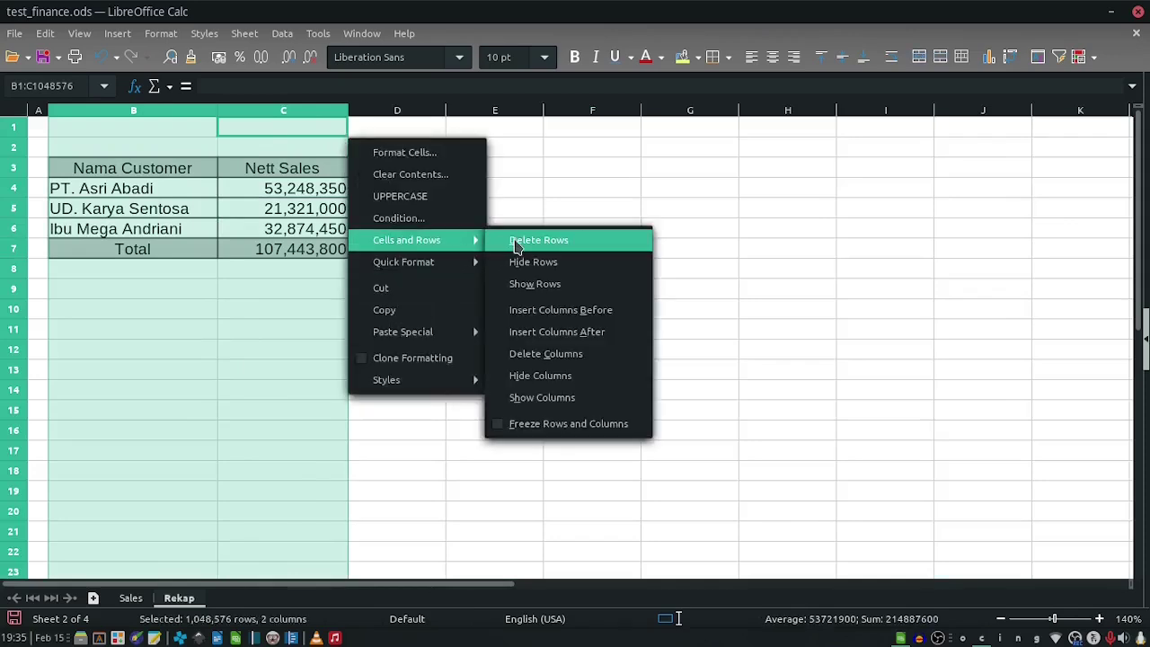
pyautogui.click(539, 355)
pyautogui.click(135, 267)
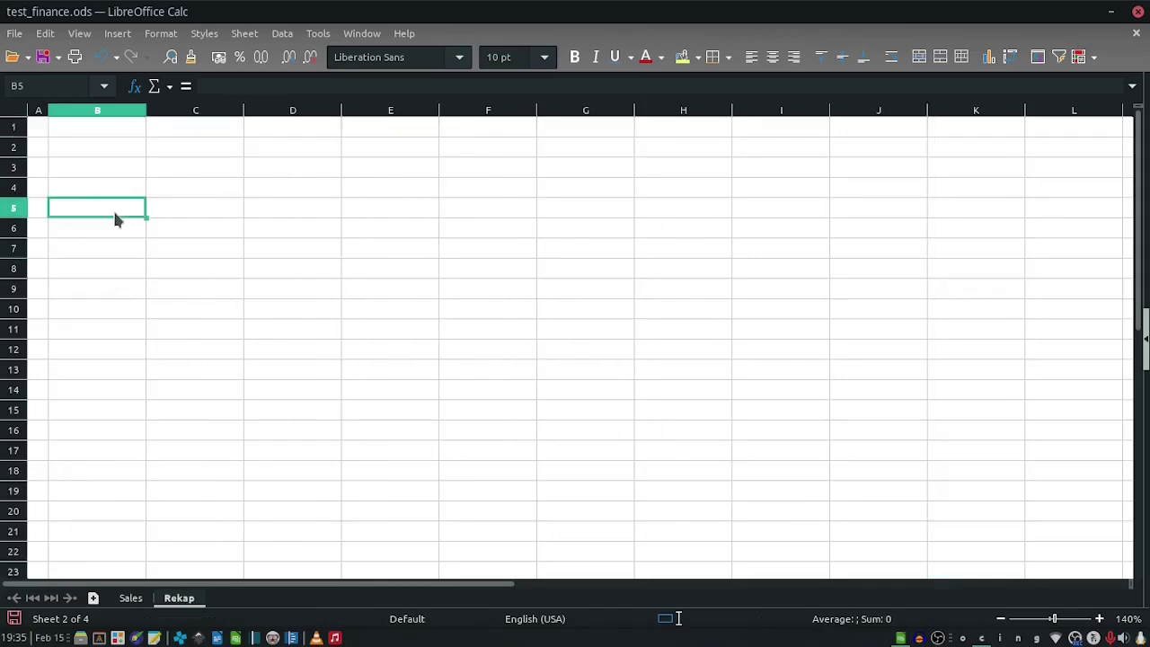
pyautogui.click(100, 186)
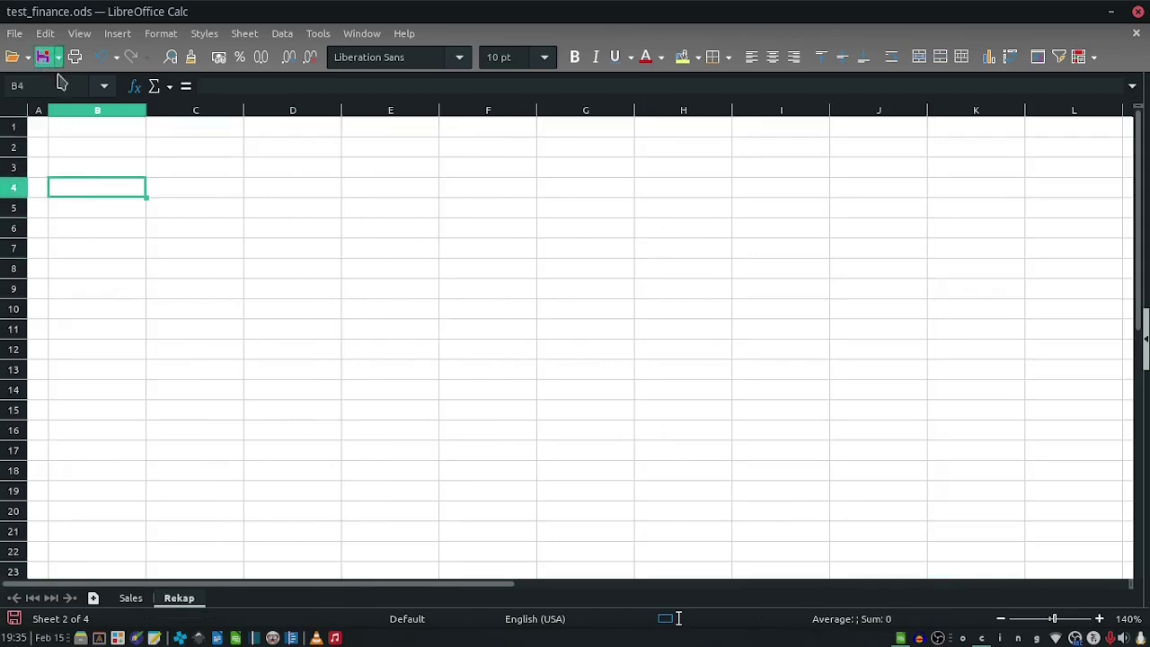
# Open the Sales sheet and review the sales table, looking at the VLOOKUP formulas in the Customer column.
pyautogui.click(131, 598)
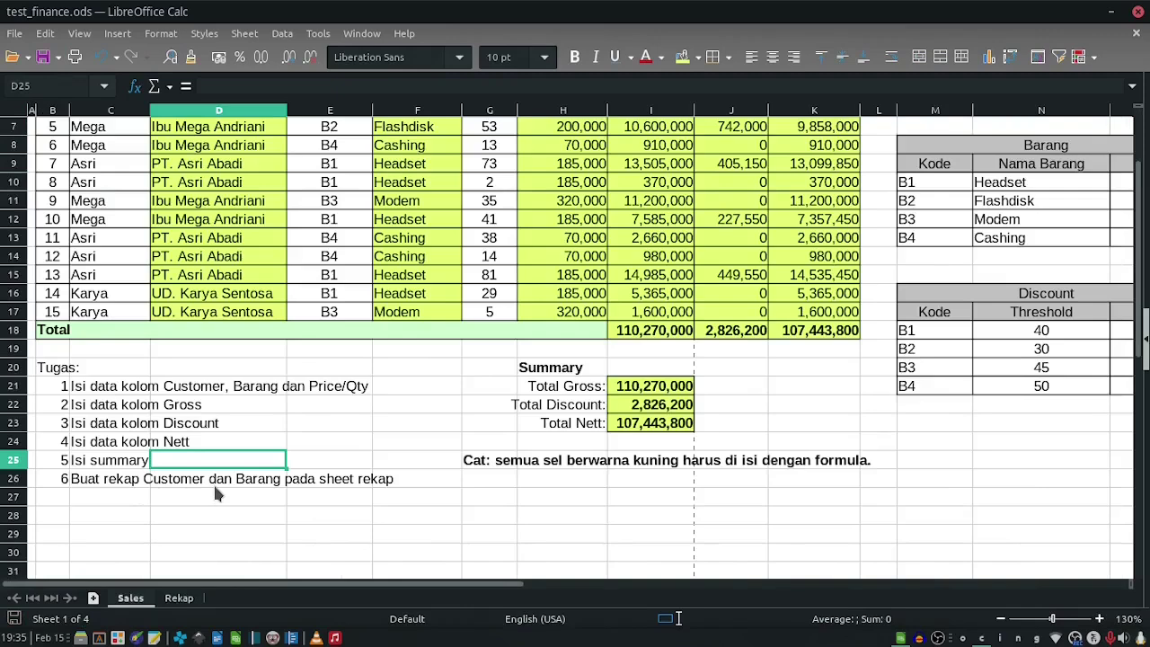
pyautogui.scroll(2, 216, 492)
pyautogui.click(186, 312)
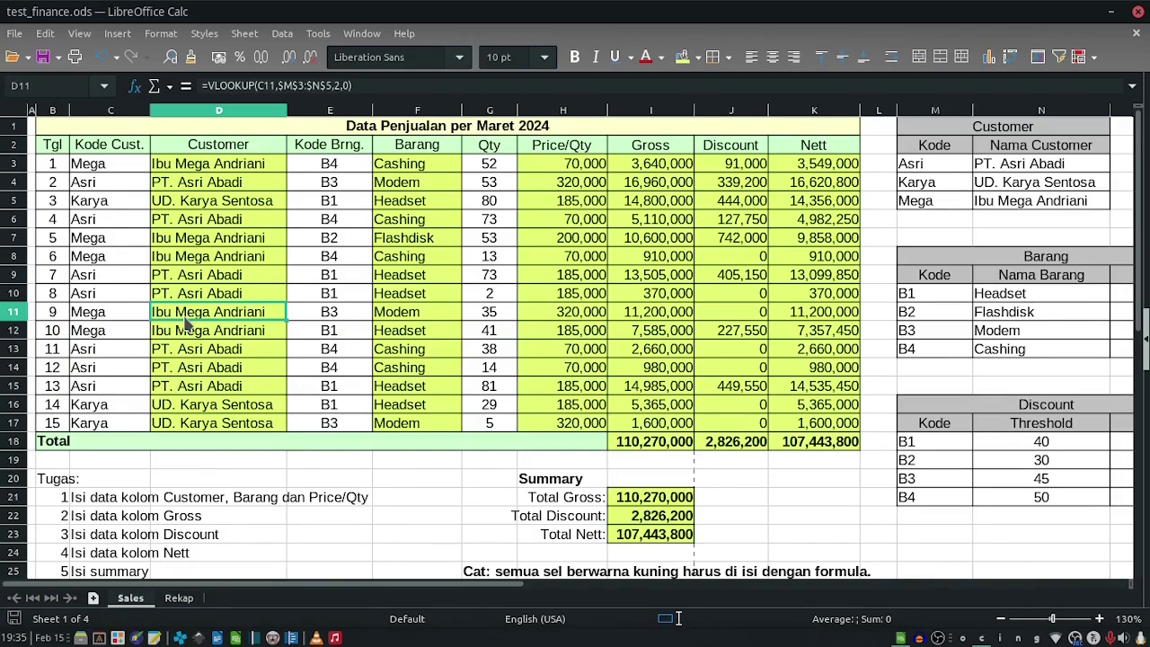
pyautogui.click(205, 275)
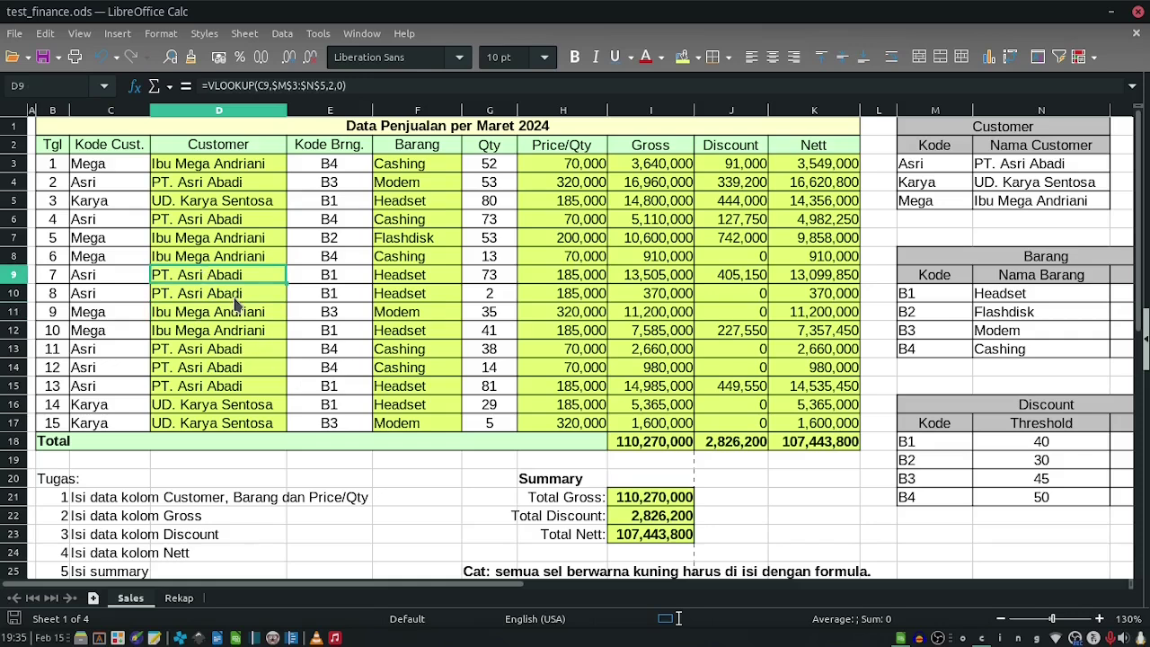
pyautogui.click(182, 203)
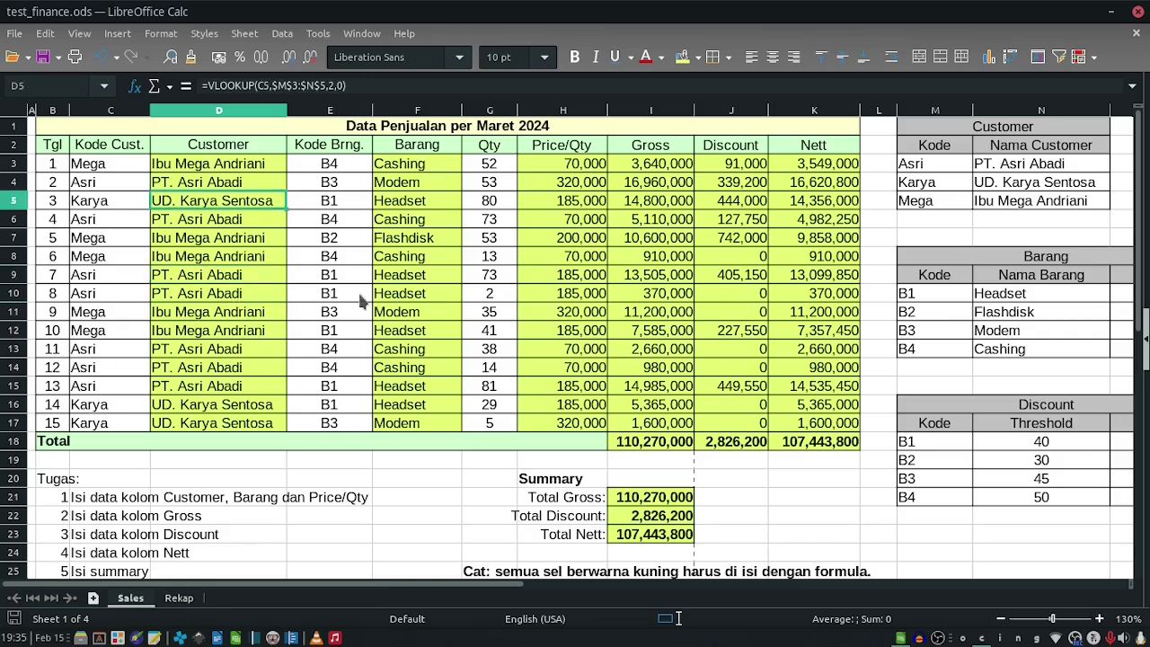
pyautogui.click(225, 261)
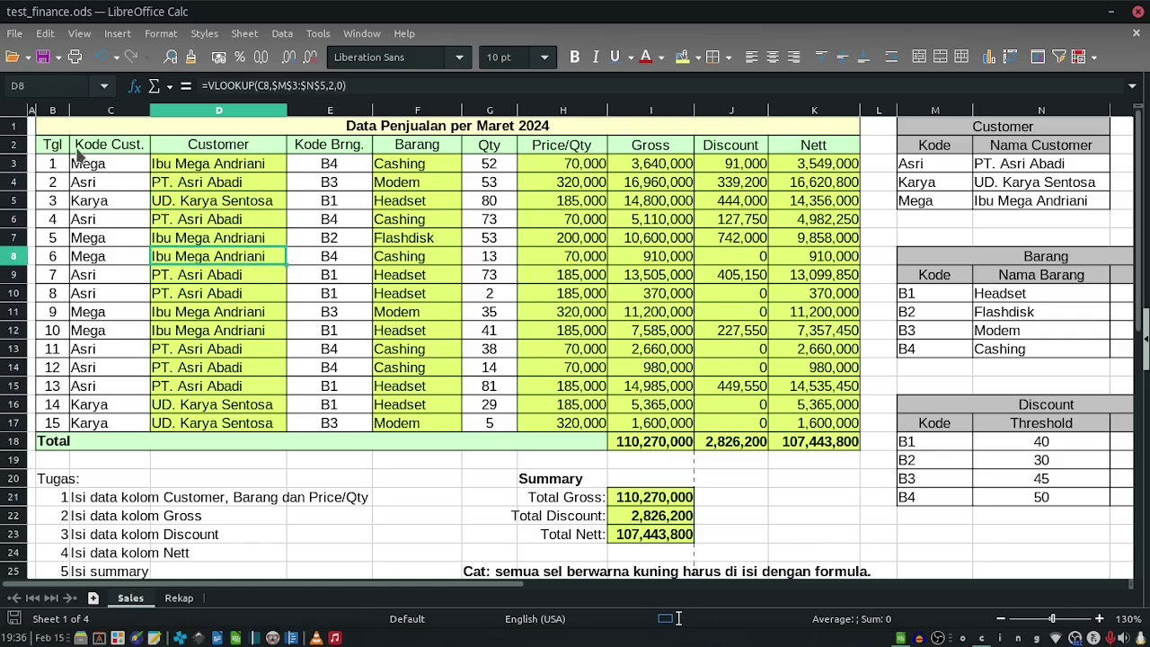
# Select the sales data C2:K17, from the Kode Cust. heading to the last Nett amount, without the total row.
pyautogui.moveTo(76, 145); pyautogui.dragTo(147, 260)
pyautogui.click(147, 259)
pyautogui.moveTo(101, 146); pyautogui.dragTo(810, 423)
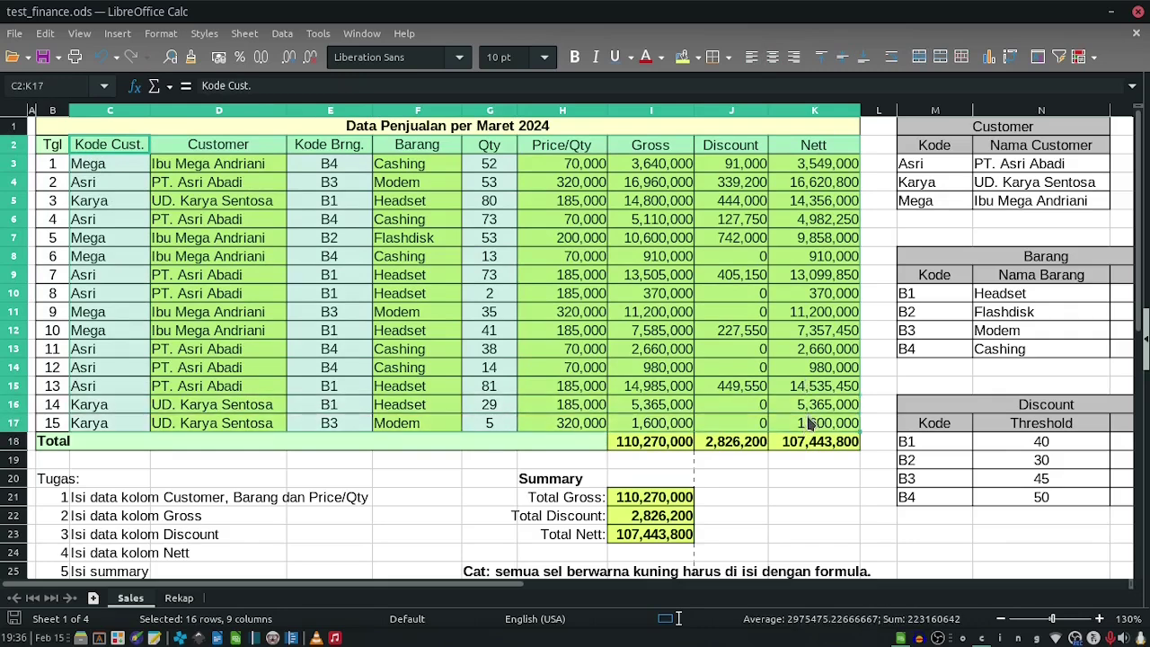
pyautogui.click(115, 33)
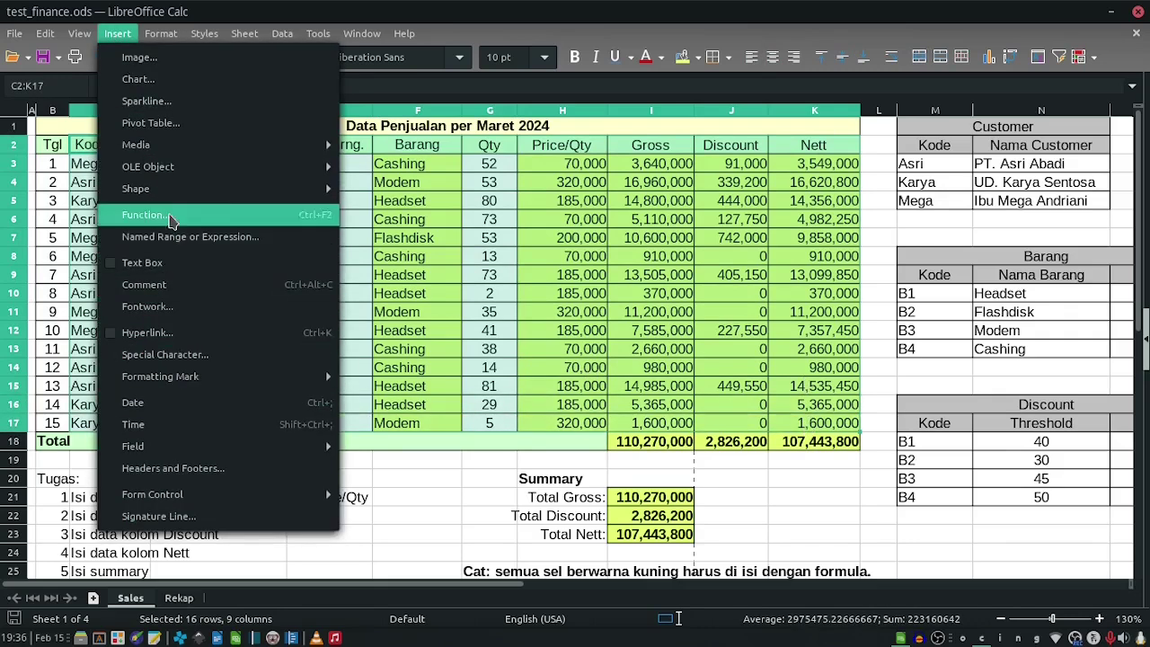
pyautogui.moveTo(167, 187)
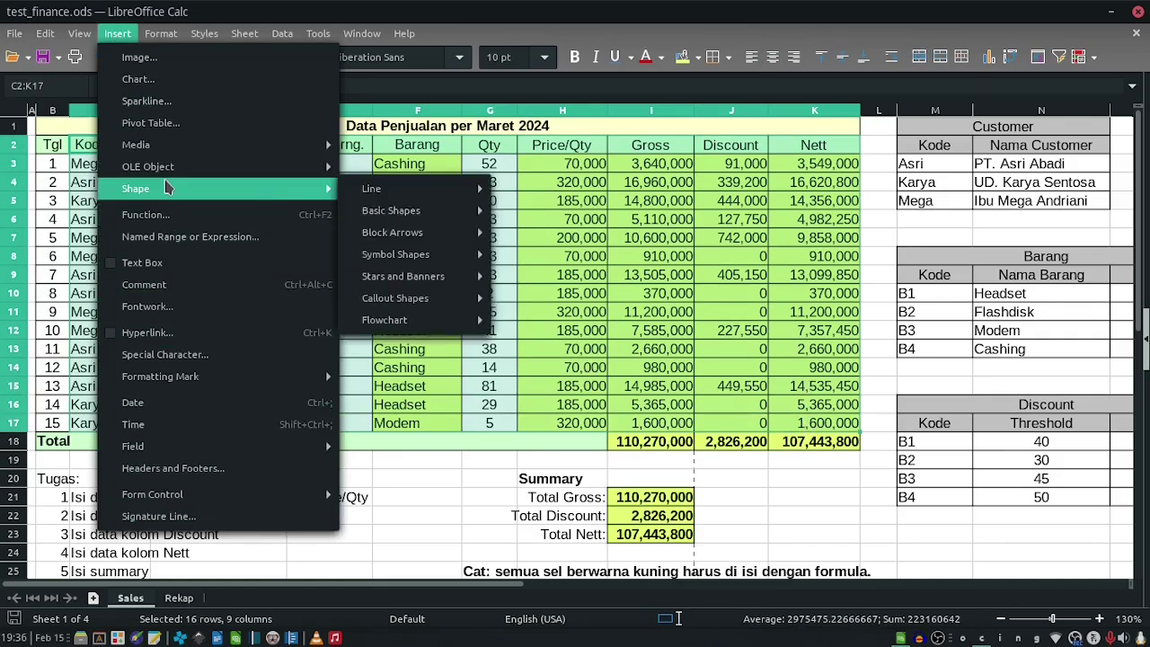
pyautogui.click(117, 33)
pyautogui.click(282, 34)
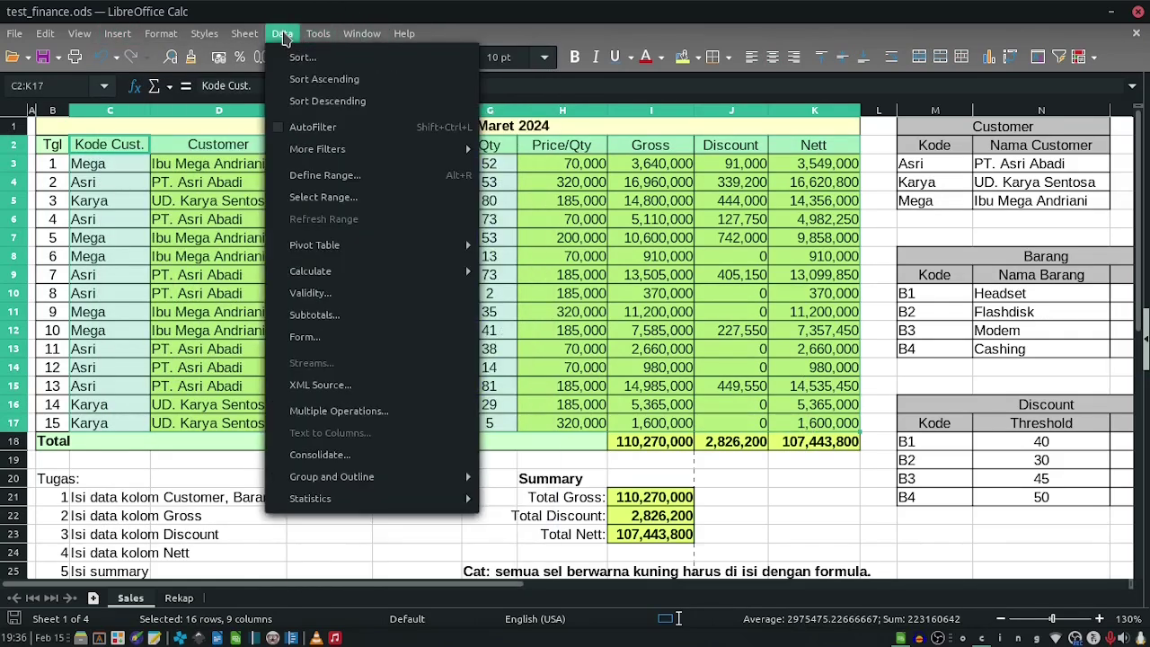
pyautogui.moveTo(314, 253)
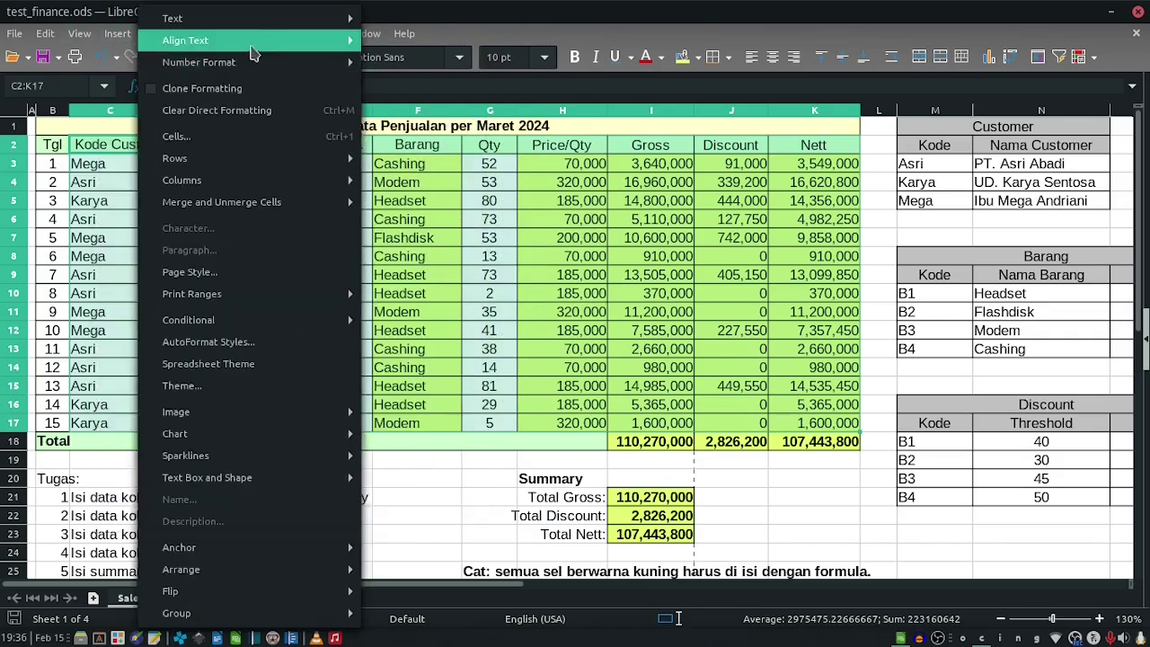
pyautogui.click(535, 27)
# Start inserting a pivot table with the current selection as its source and move its layout dialog aside.
pyautogui.click(283, 33)
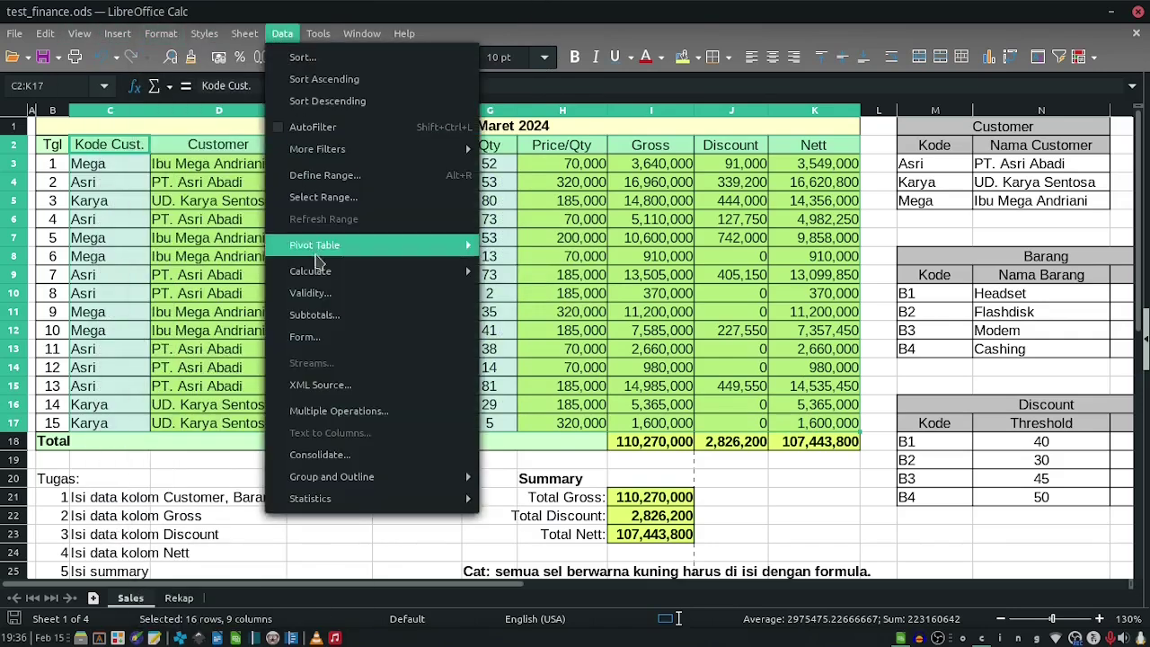
pyautogui.moveTo(326, 245)
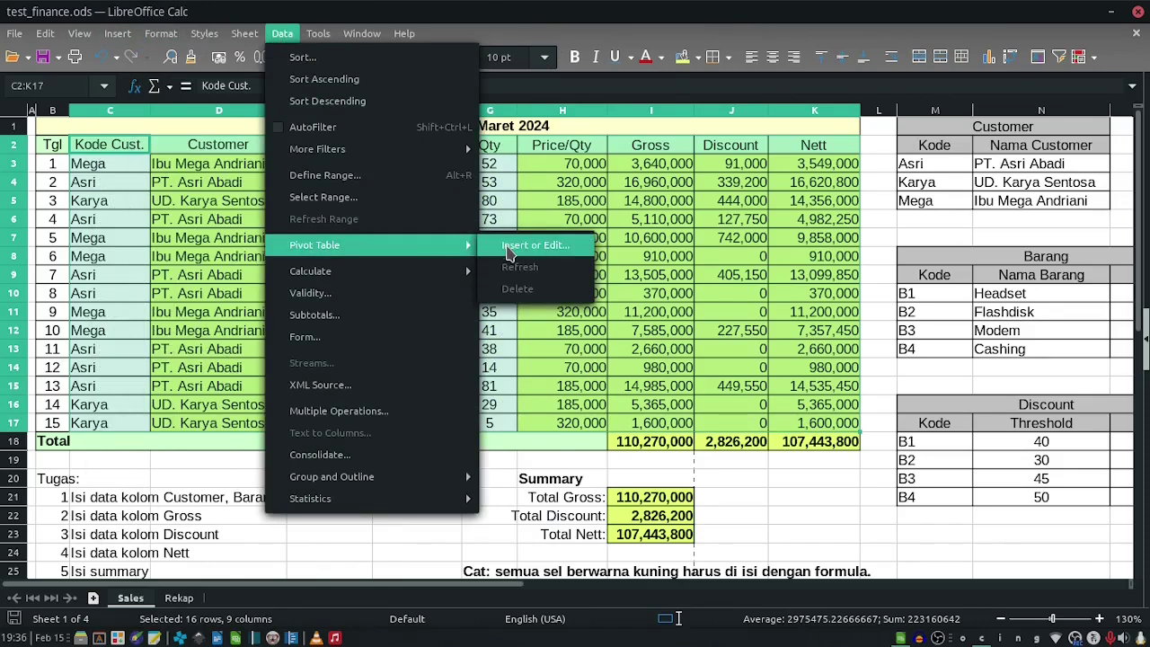
pyautogui.click(509, 249)
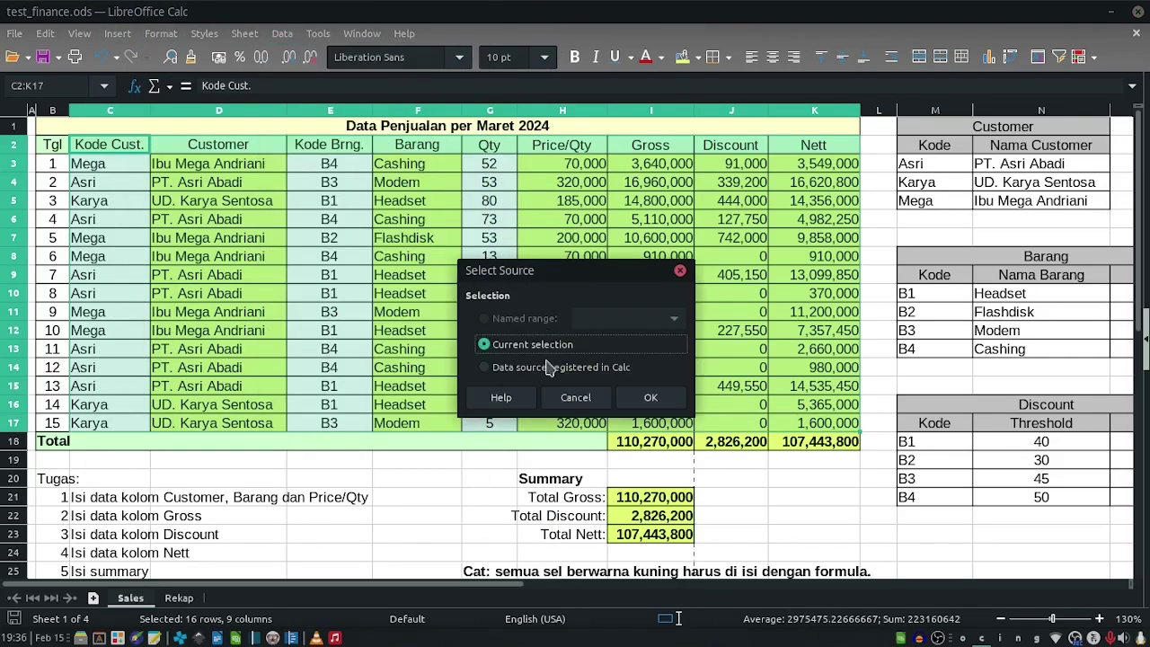
pyautogui.moveTo(483, 273); pyautogui.dragTo(455, 271)
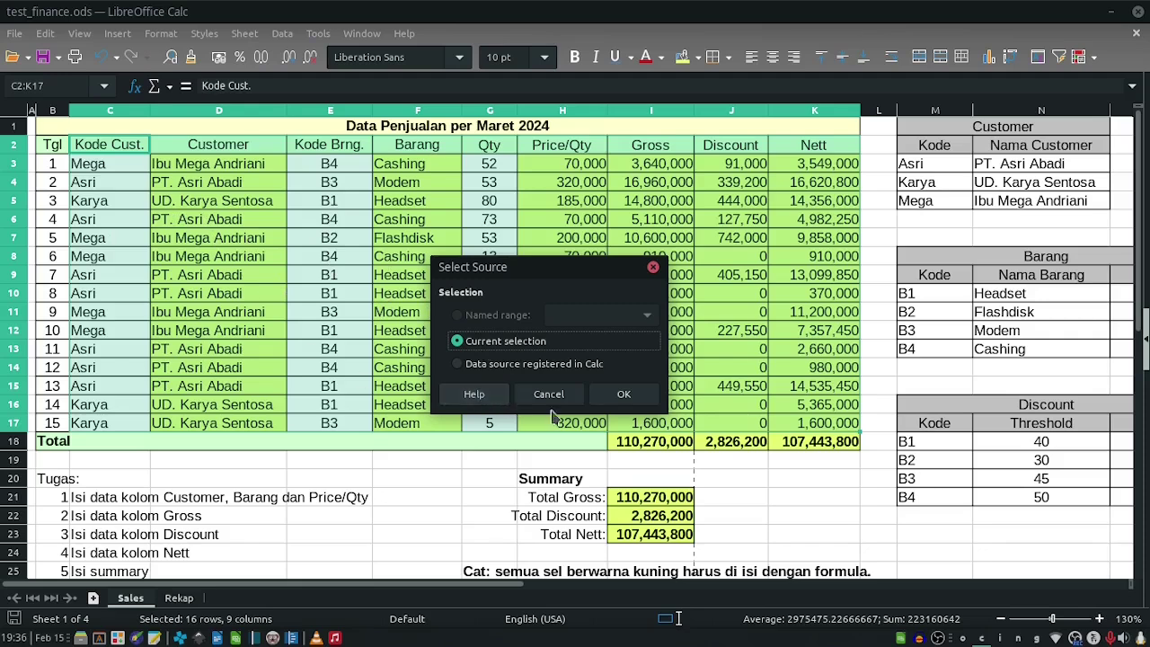
pyautogui.click(606, 397)
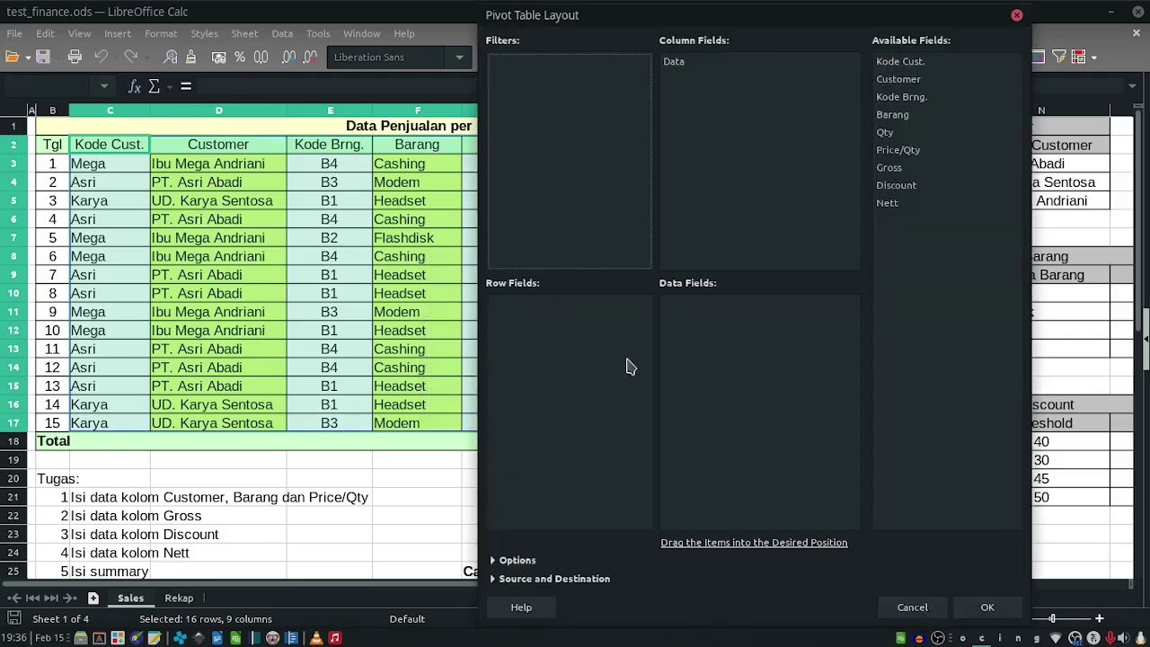
pyautogui.moveTo(638, 14); pyautogui.dragTo(566, 16)
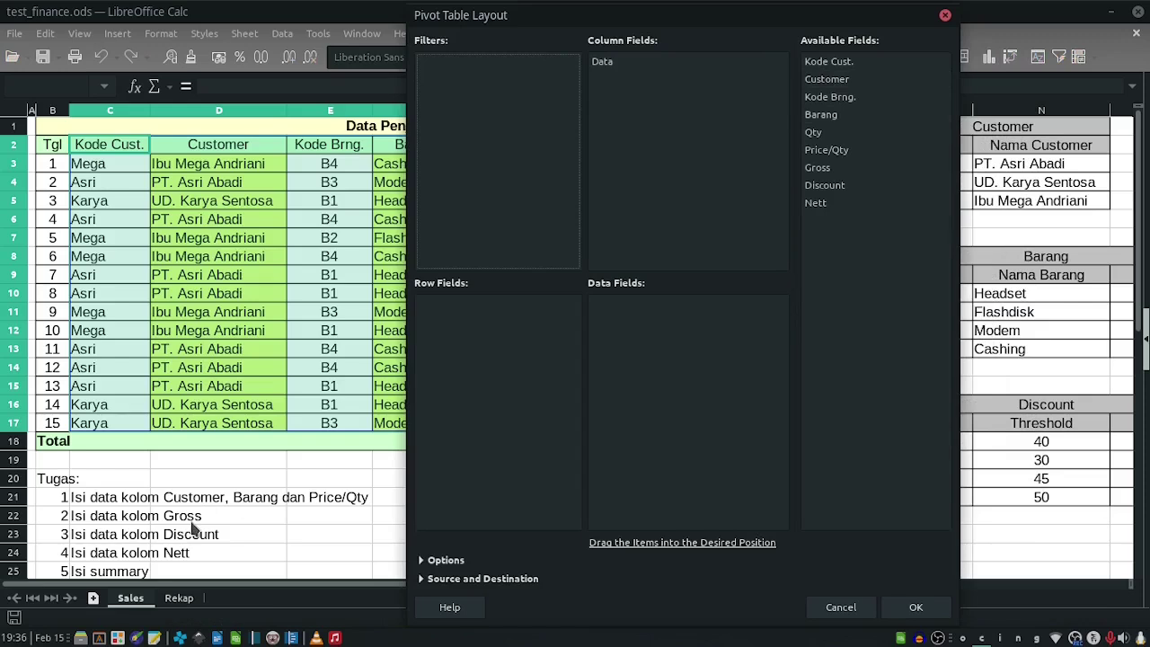
# Create the pivot table with Customer and Barang as row fields and the sum of Nett as the data field.
pyautogui.moveTo(826, 80); pyautogui.dragTo(440, 313)
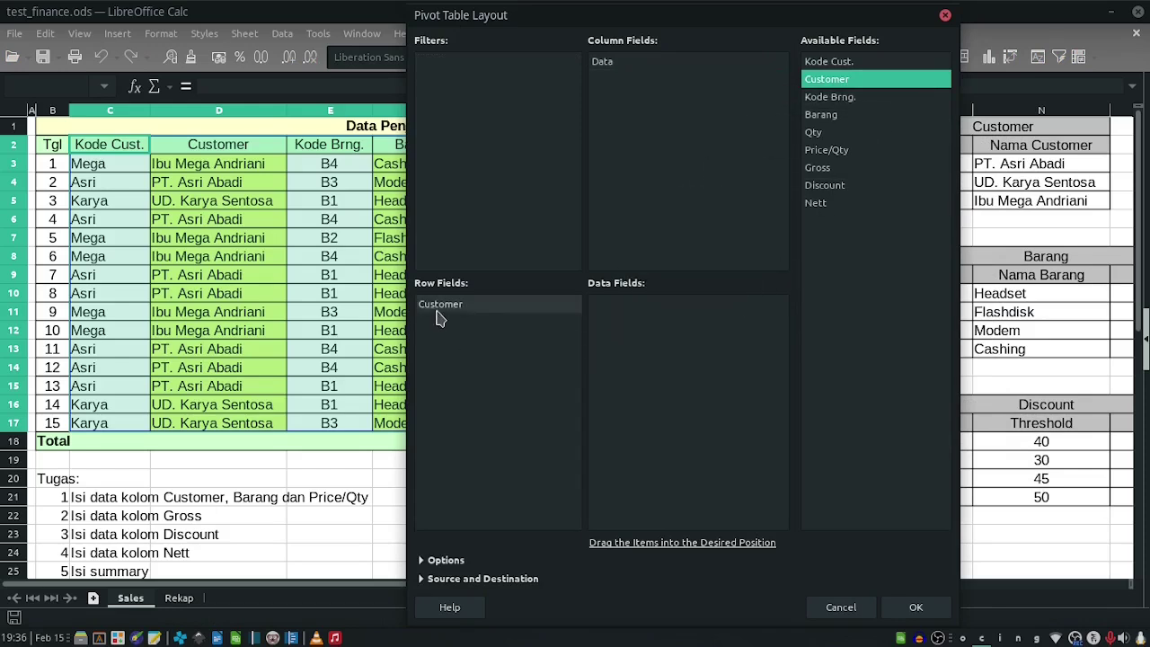
pyautogui.moveTo(839, 115); pyautogui.dragTo(504, 368)
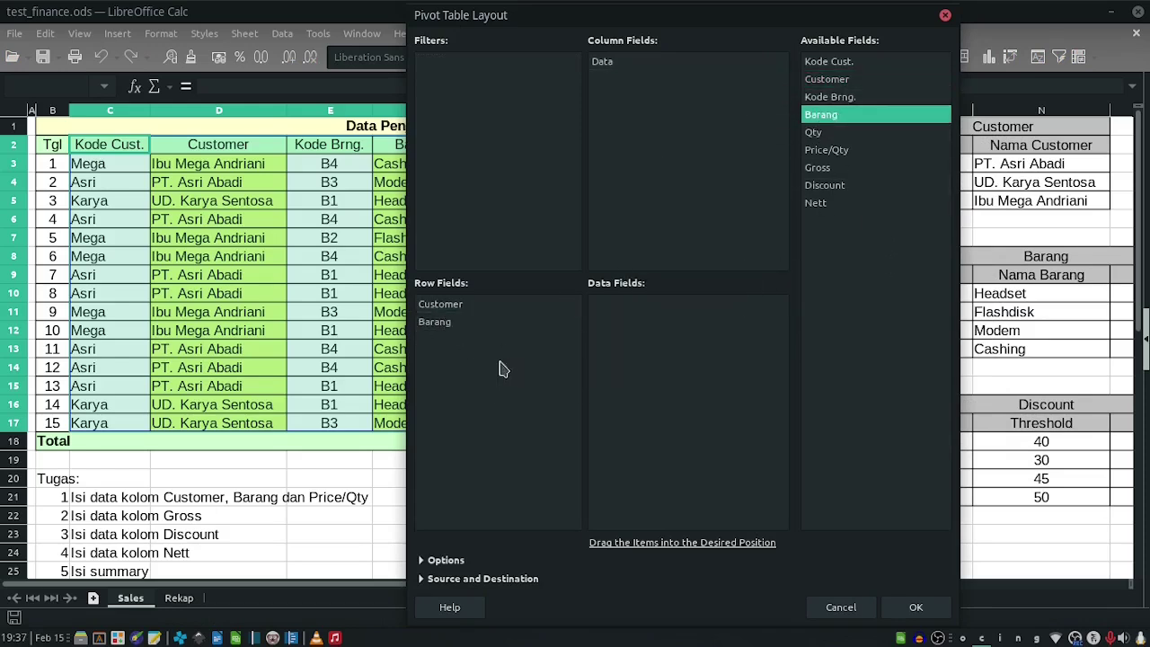
pyautogui.click(431, 310)
pyautogui.click(441, 322)
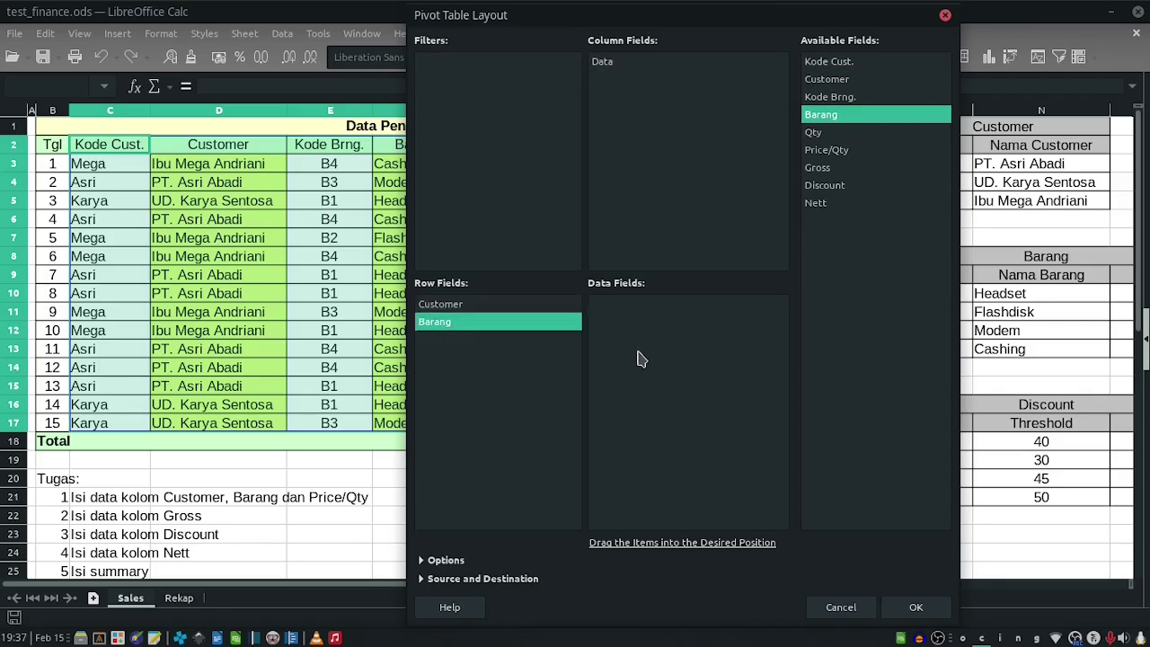
pyautogui.moveTo(832, 211); pyautogui.dragTo(701, 354)
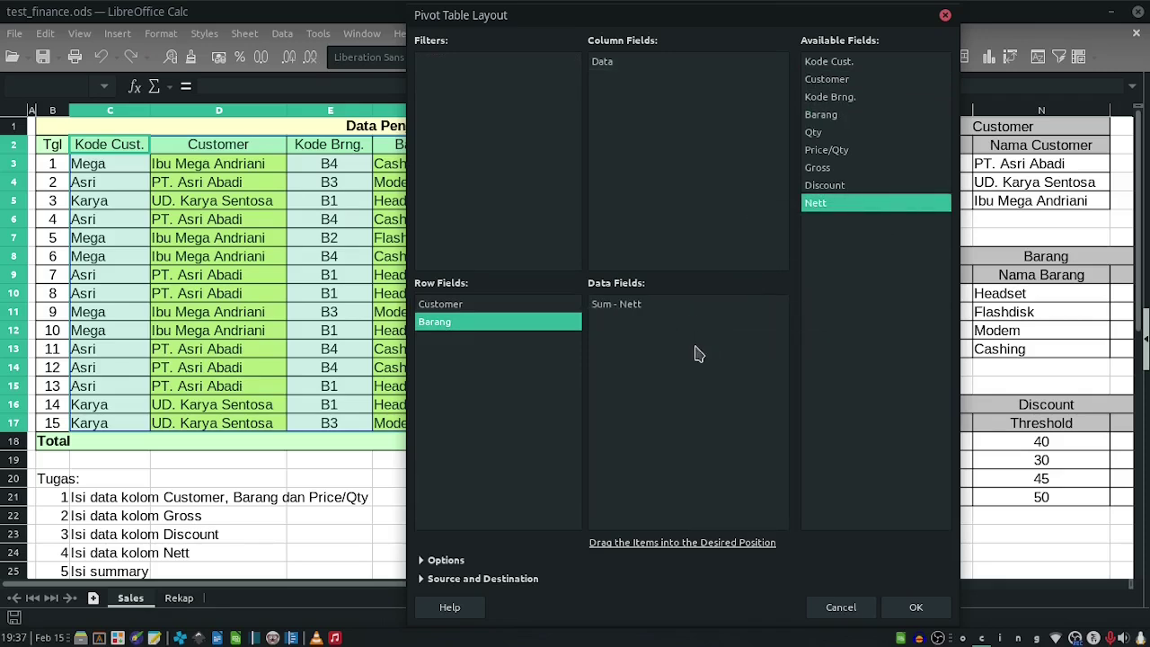
pyautogui.click(449, 309)
pyautogui.click(437, 326)
pyautogui.click(626, 307)
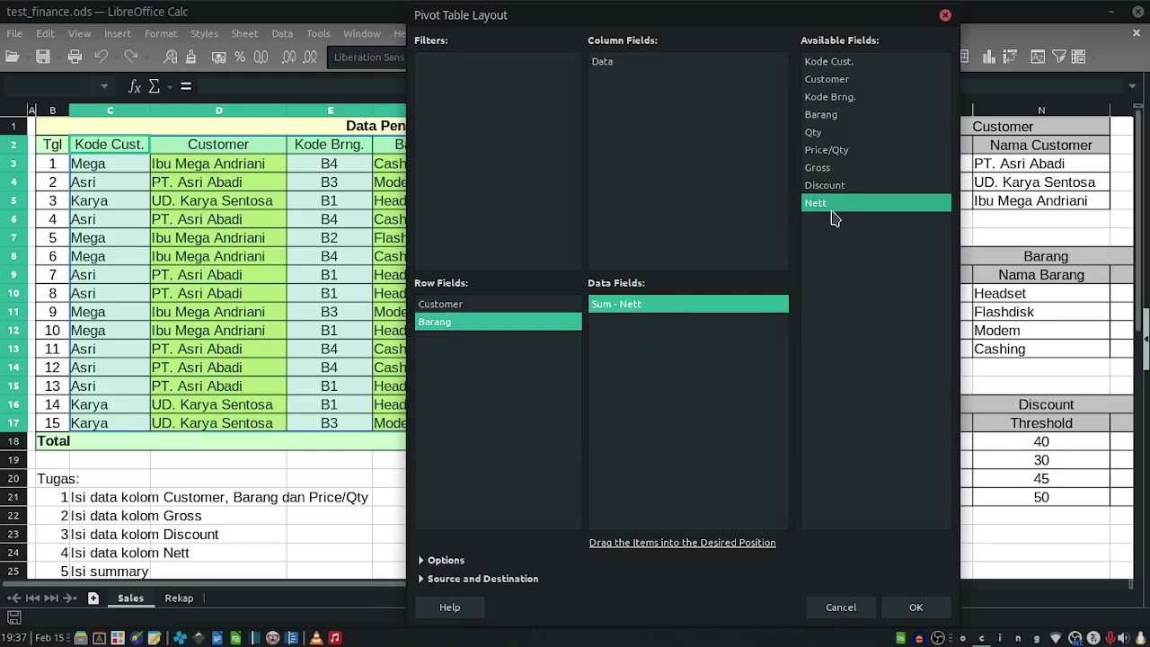
pyautogui.click(916, 607)
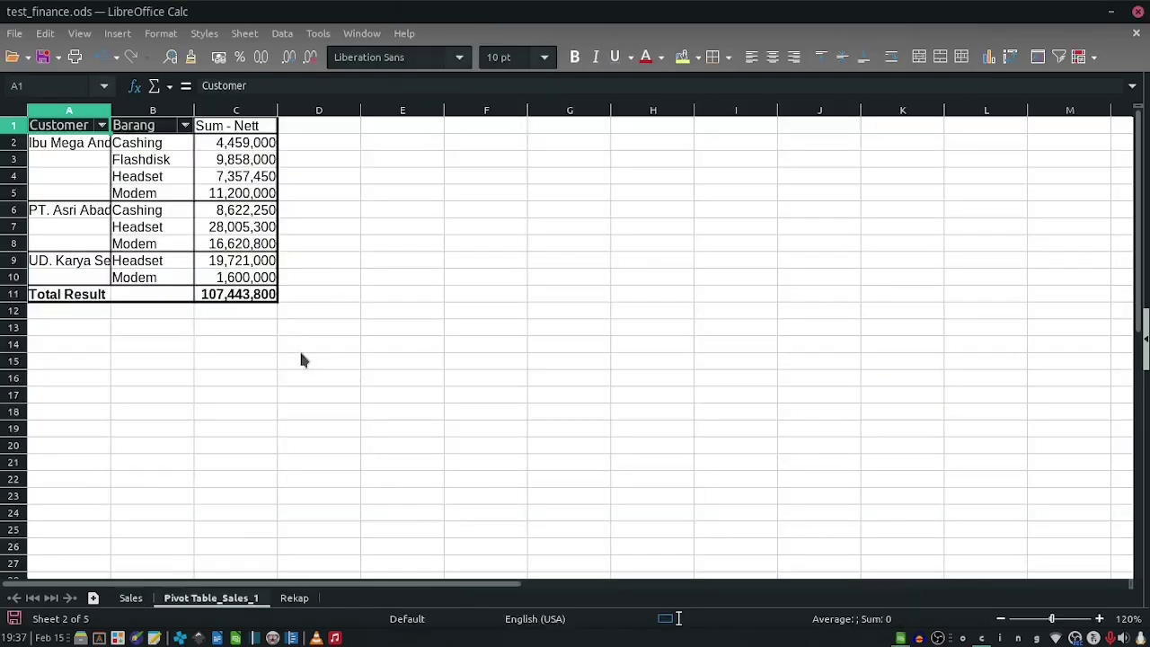
# Delete the empty old Rekap sheet from the workbook.
pyautogui.click(275, 534)
pyautogui.click(295, 597)
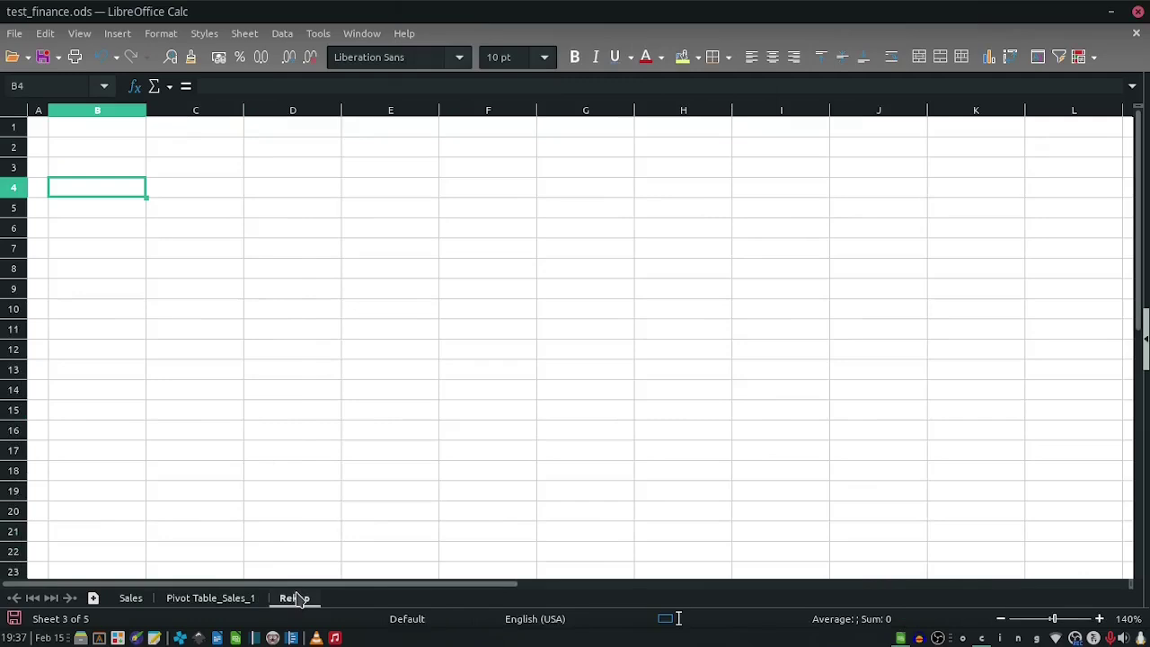
pyautogui.press('Menu')
pyautogui.click(383, 406)
pyautogui.click(252, 36)
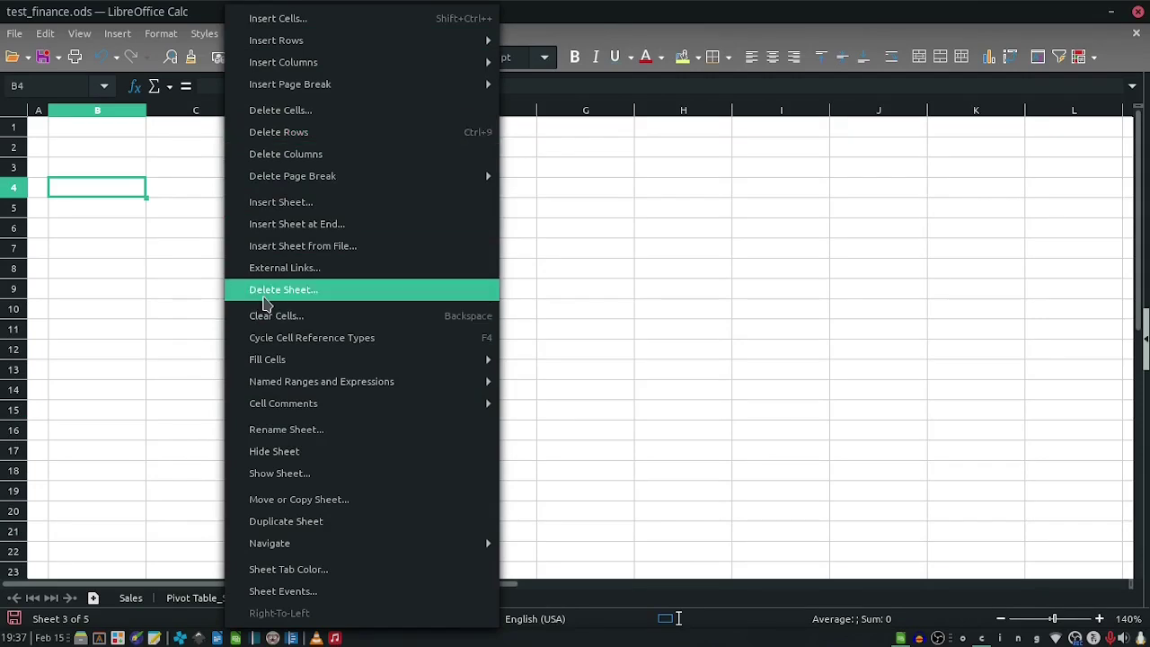
pyautogui.click(264, 295)
# Rename the Pivot Table_Sales_1 sheet as Rekap.
pyautogui.doubleClick(206, 602)
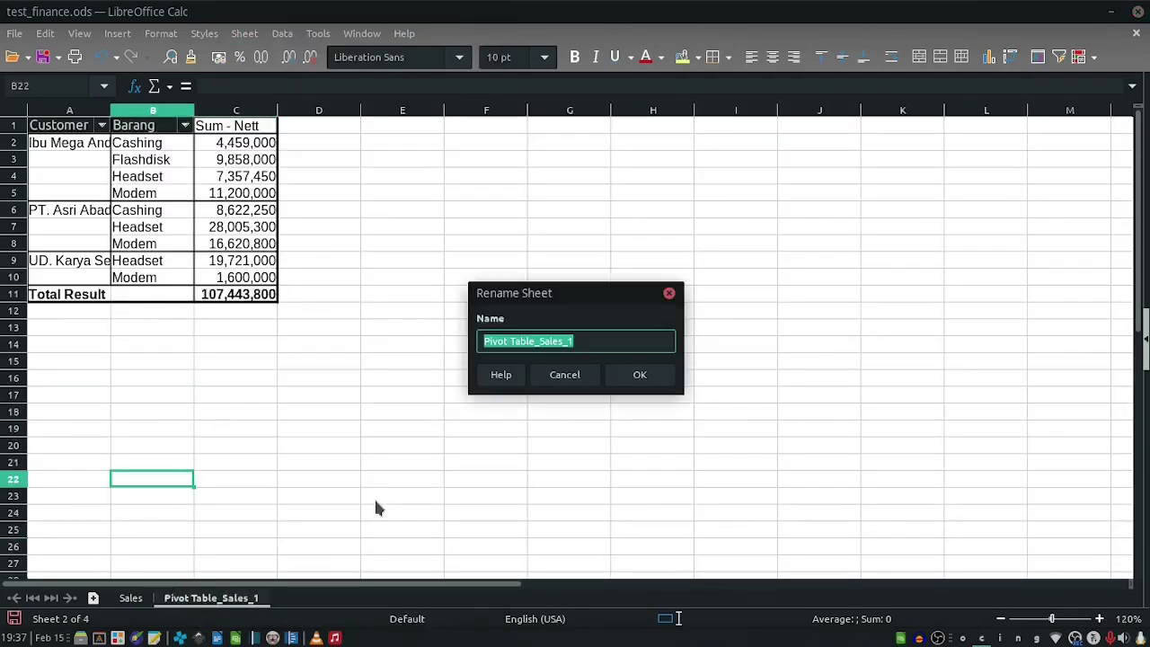
pyautogui.write('Rekap')
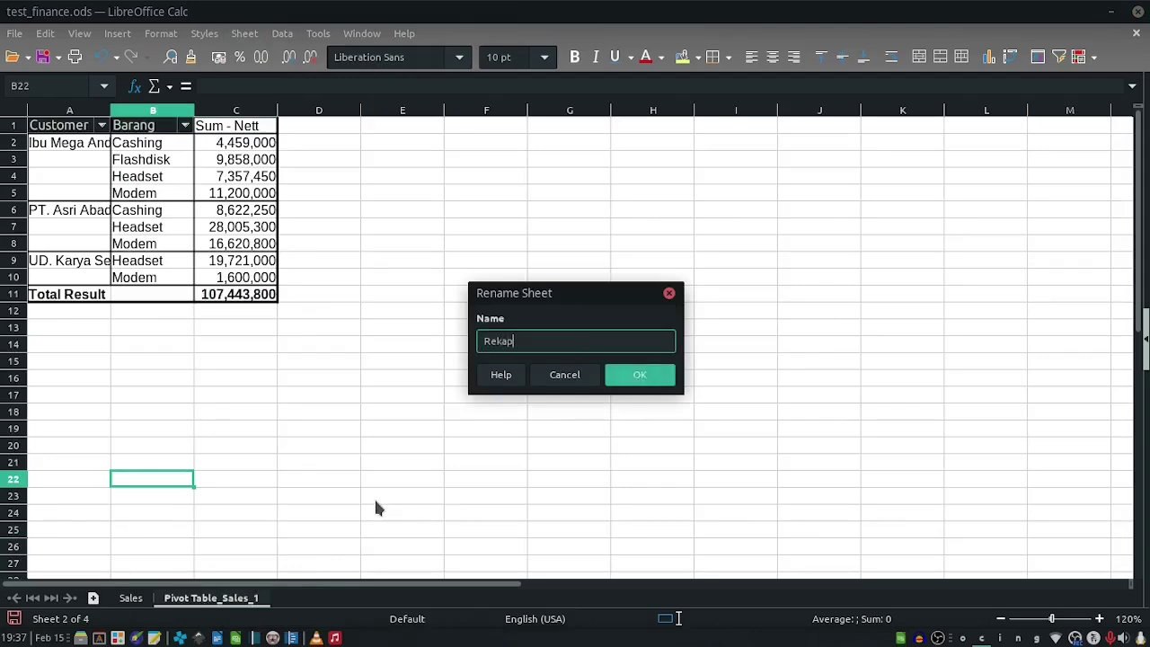
pyautogui.press('Return')
pyautogui.click(267, 445)
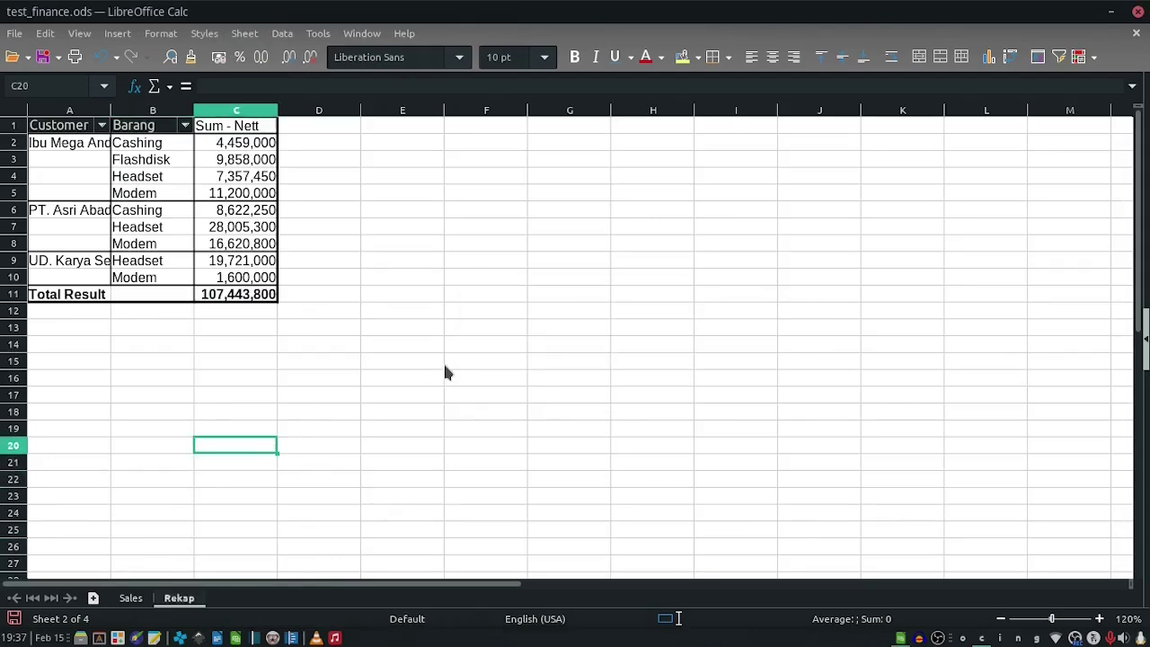
# Insert a blank row above the pivot table's header row on Rekap.
pyautogui.keyDown('ctrl'); pyautogui.scroll(4, 443, 361); pyautogui.keyUp('ctrl')
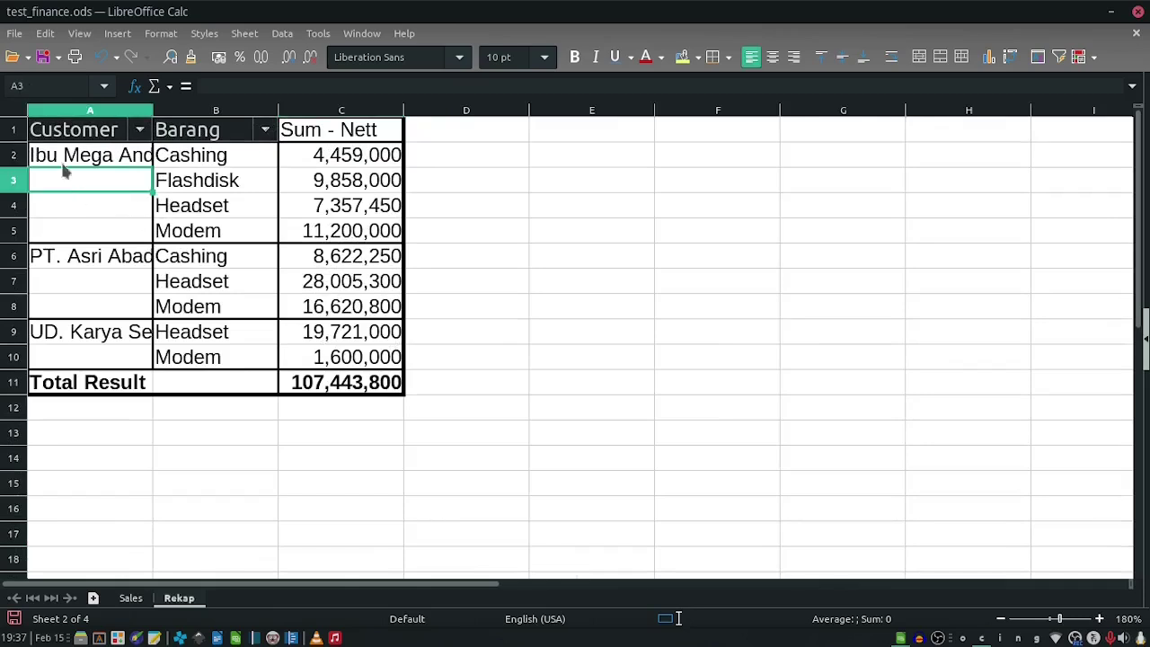
pyautogui.click(15, 131)
pyautogui.hotkey('shift', 'F10')
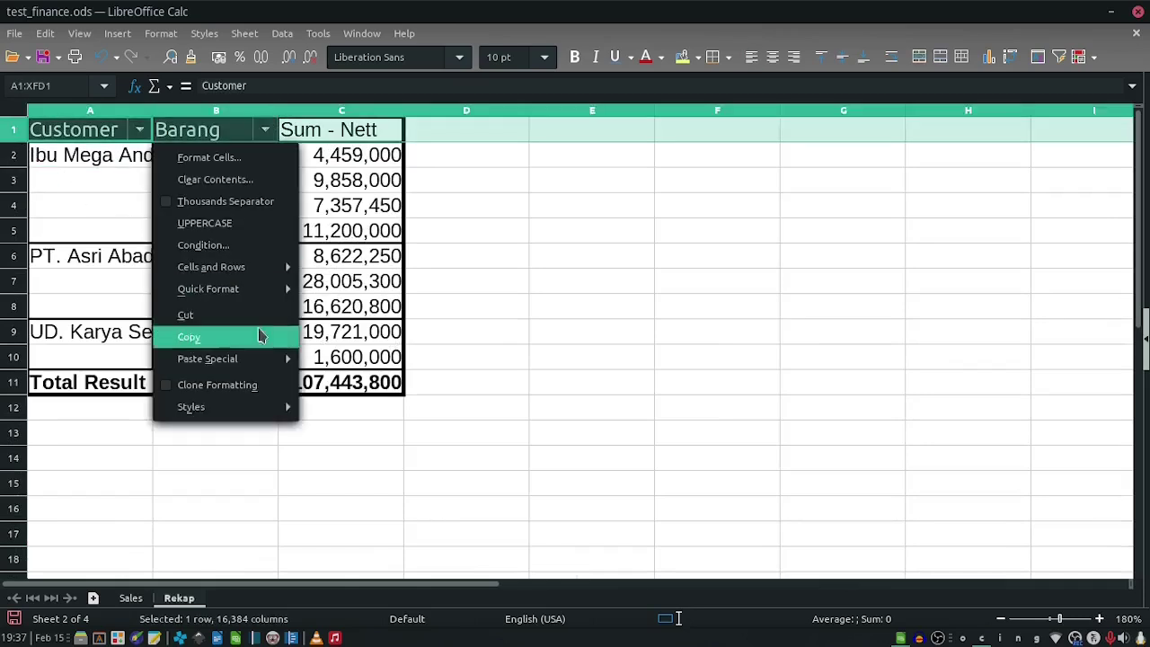
pyautogui.moveTo(261, 267)
pyautogui.click(366, 269)
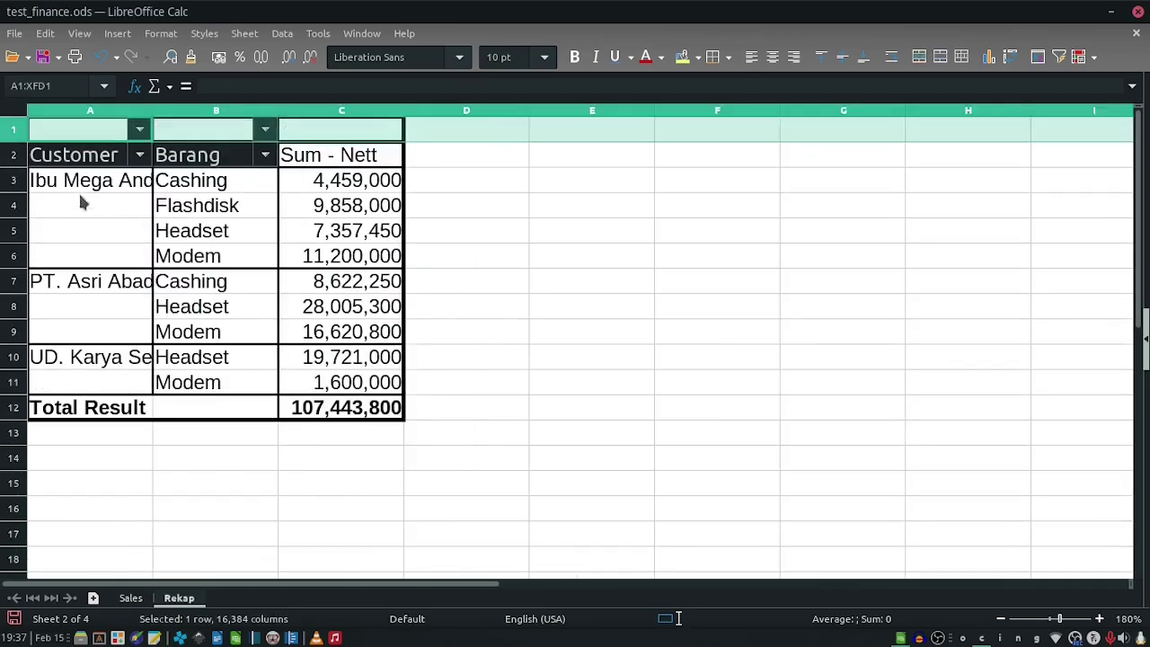
pyautogui.click(145, 205)
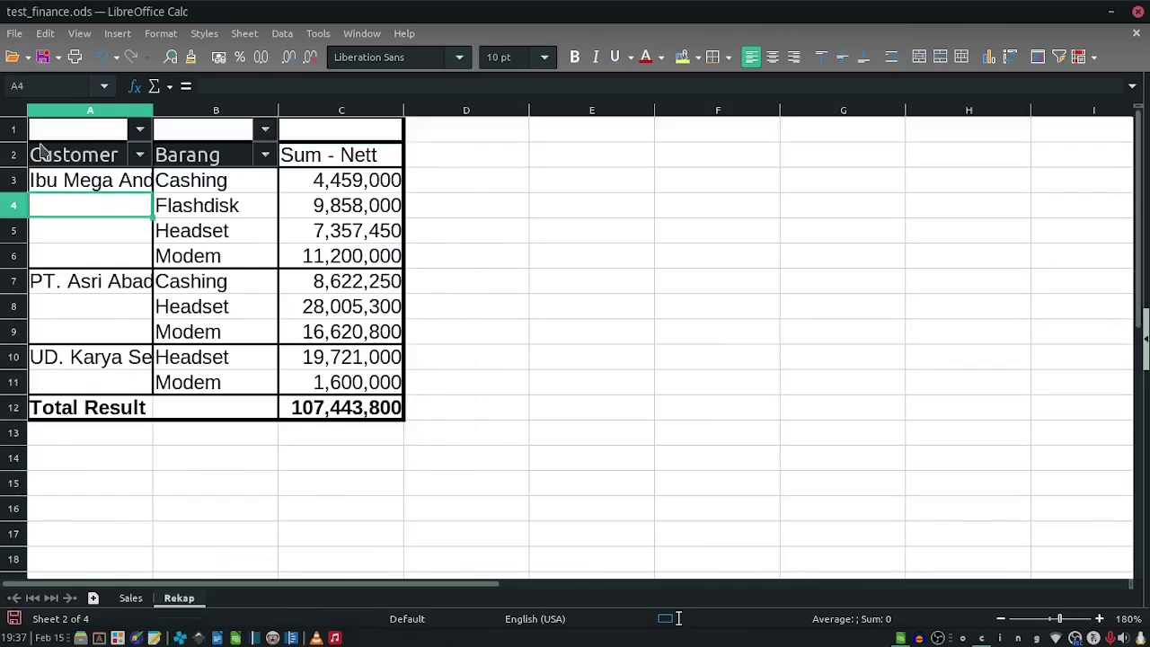
# Insert a second blank row at row 1 above the pivot table and check the cells in rows 1 and 2.
pyautogui.click(9, 130)
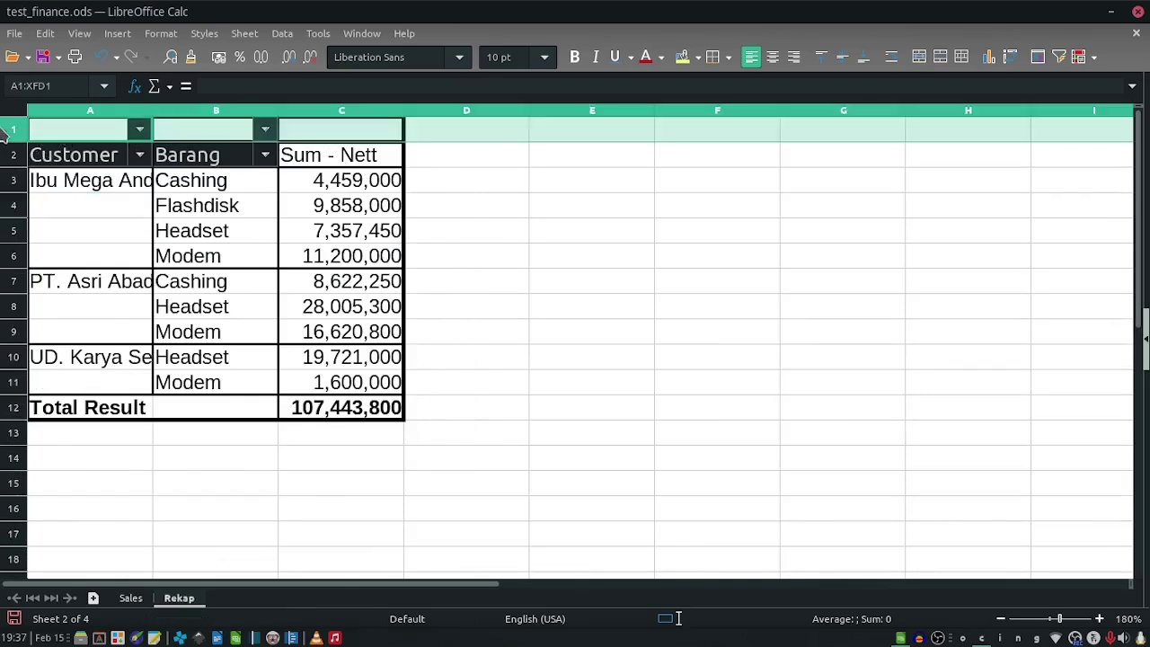
pyautogui.click(171, 262)
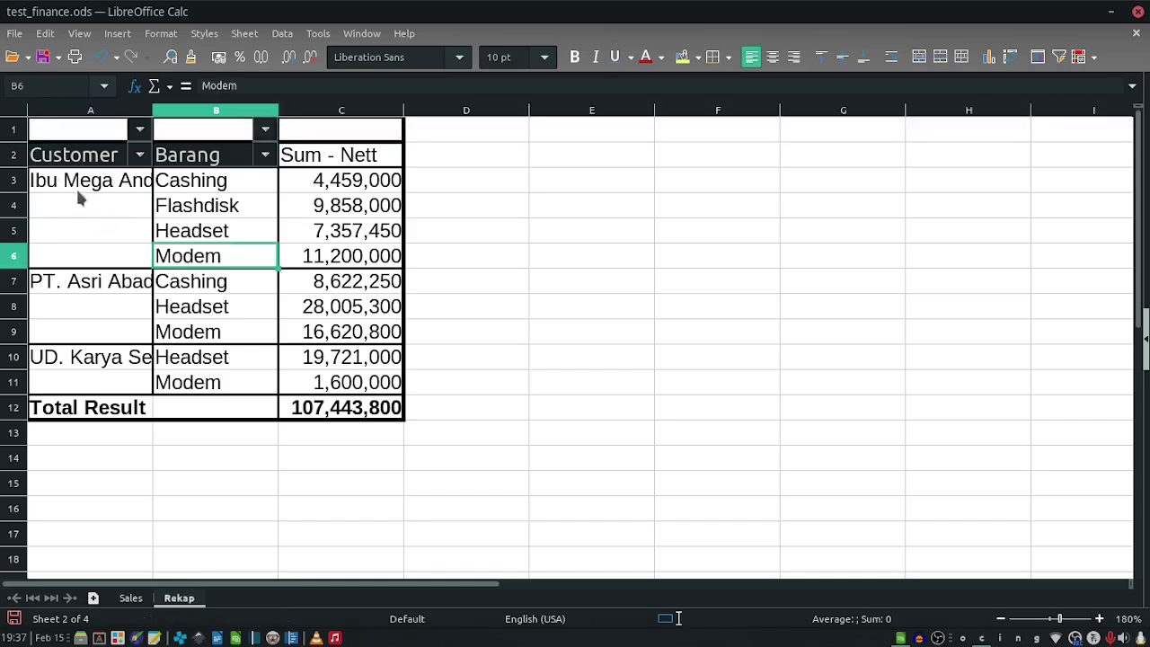
pyautogui.click(14, 133)
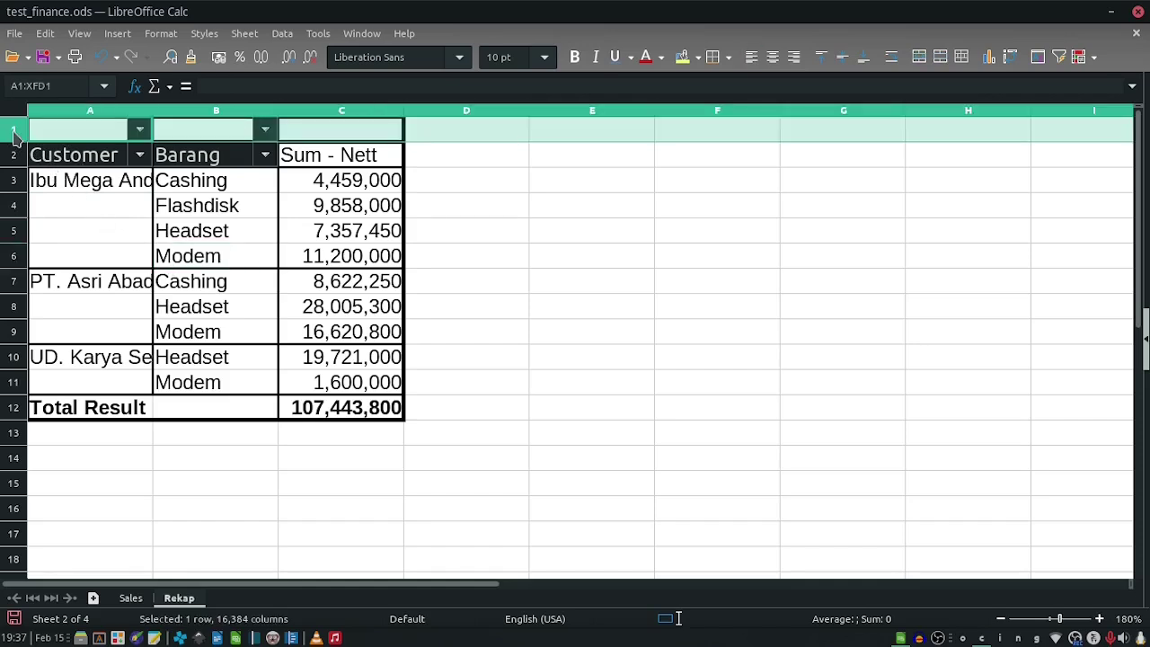
pyautogui.rightClick(154, 139)
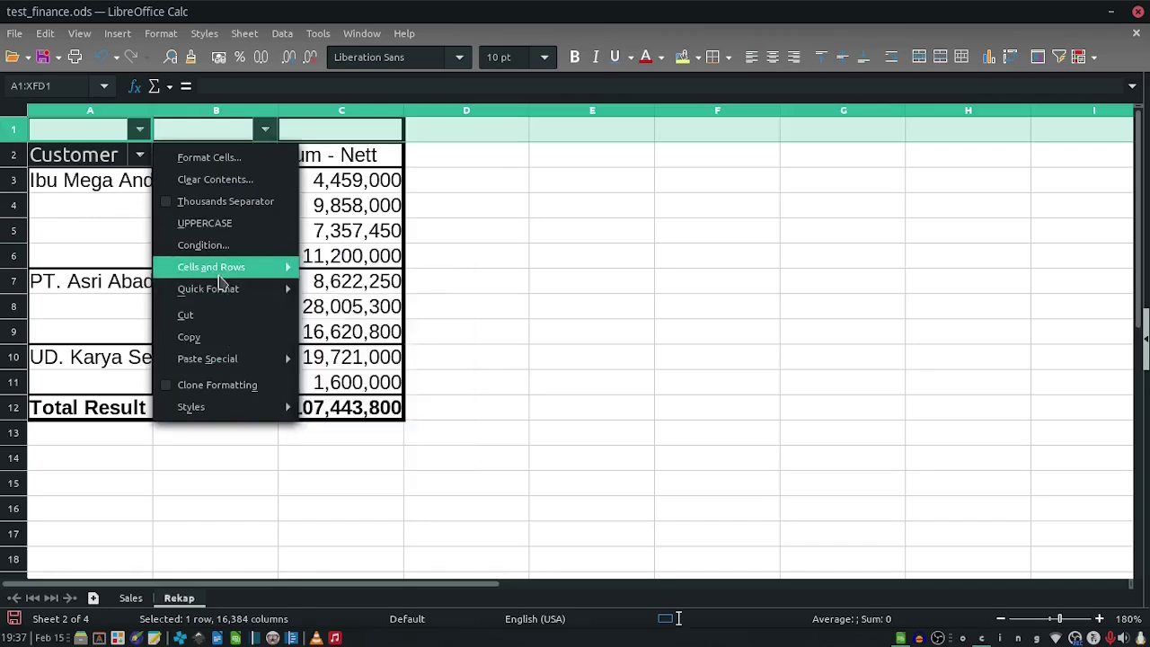
pyautogui.moveTo(270, 268)
pyautogui.click(363, 266)
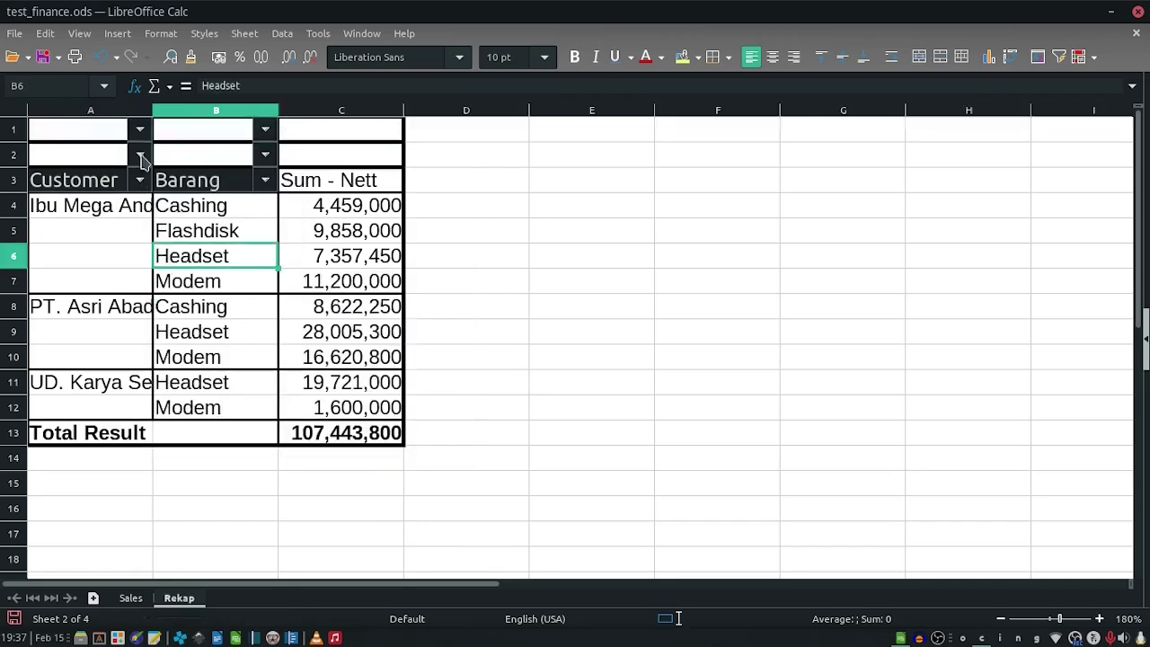
pyautogui.click(322, 127)
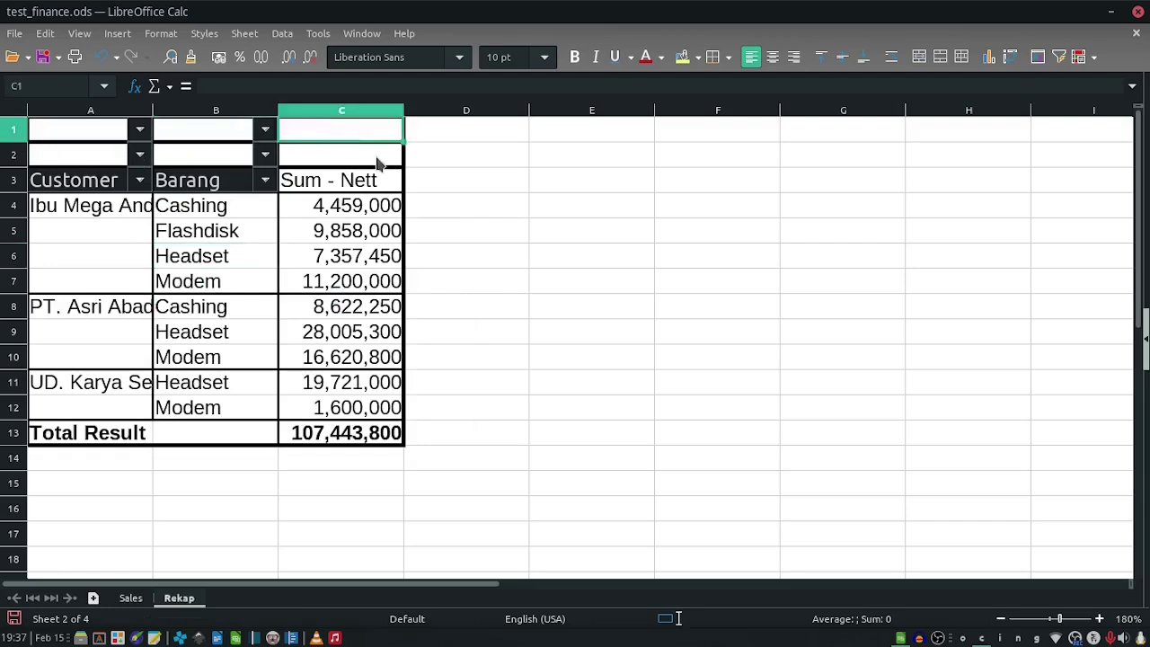
pyautogui.click(426, 137)
pyautogui.moveTo(458, 135); pyautogui.dragTo(61, 157)
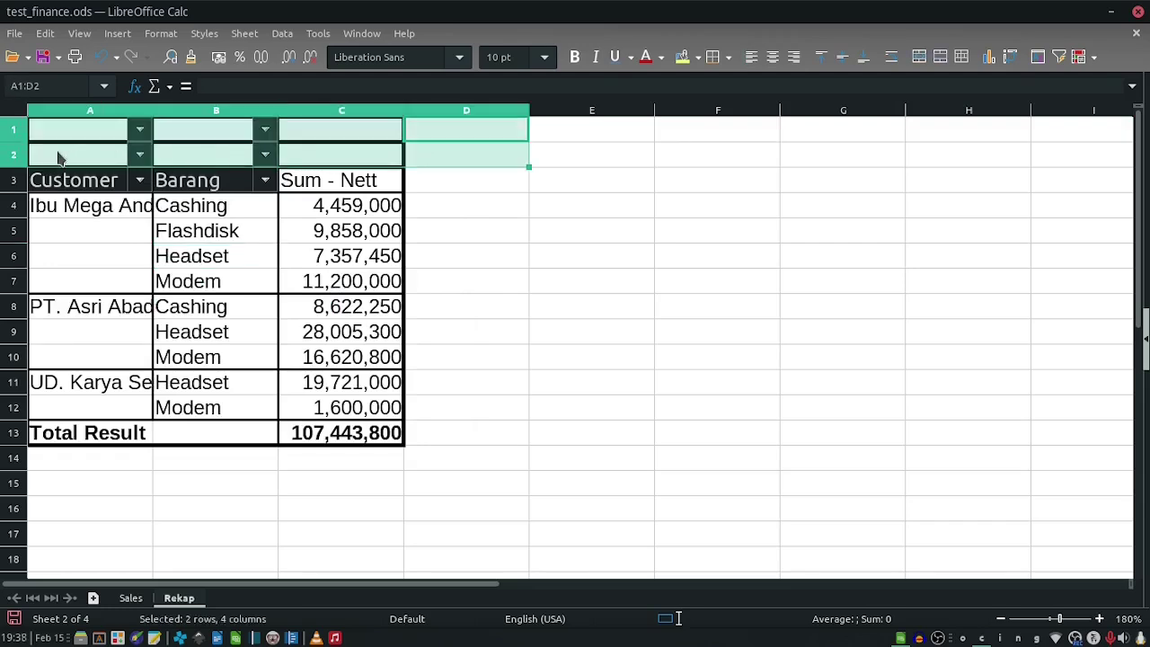
pyautogui.click(128, 263)
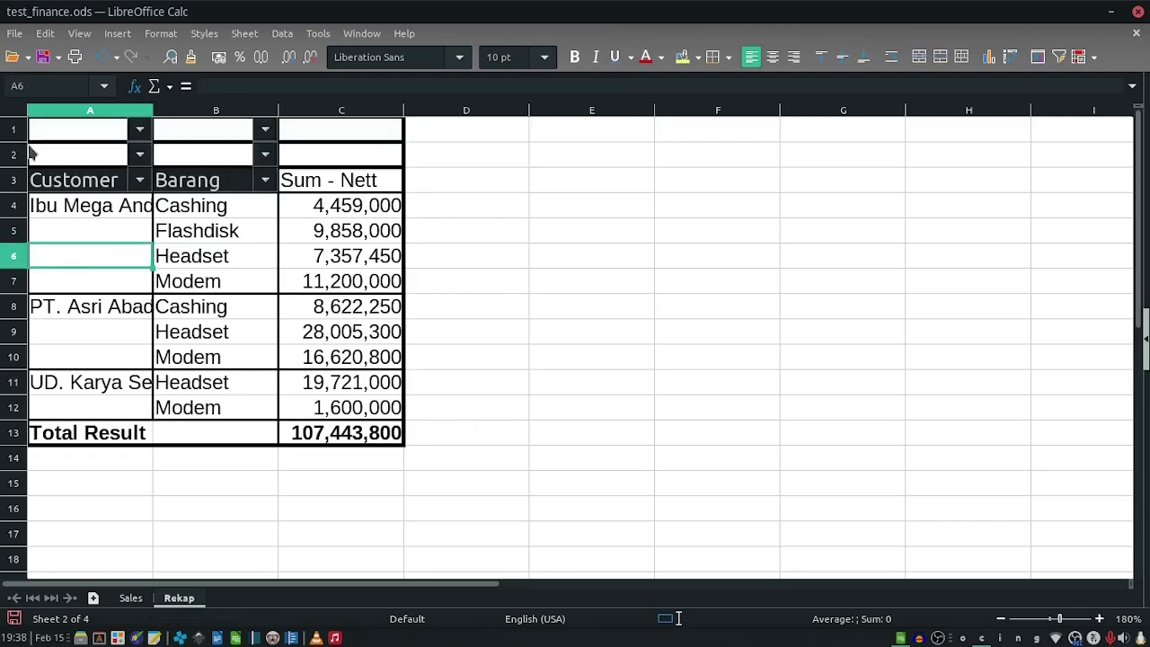
# Delete the blank rows 1 and 2 above the pivot table.
pyautogui.moveTo(18, 133); pyautogui.dragTo(14, 157)
pyautogui.press('Menu')
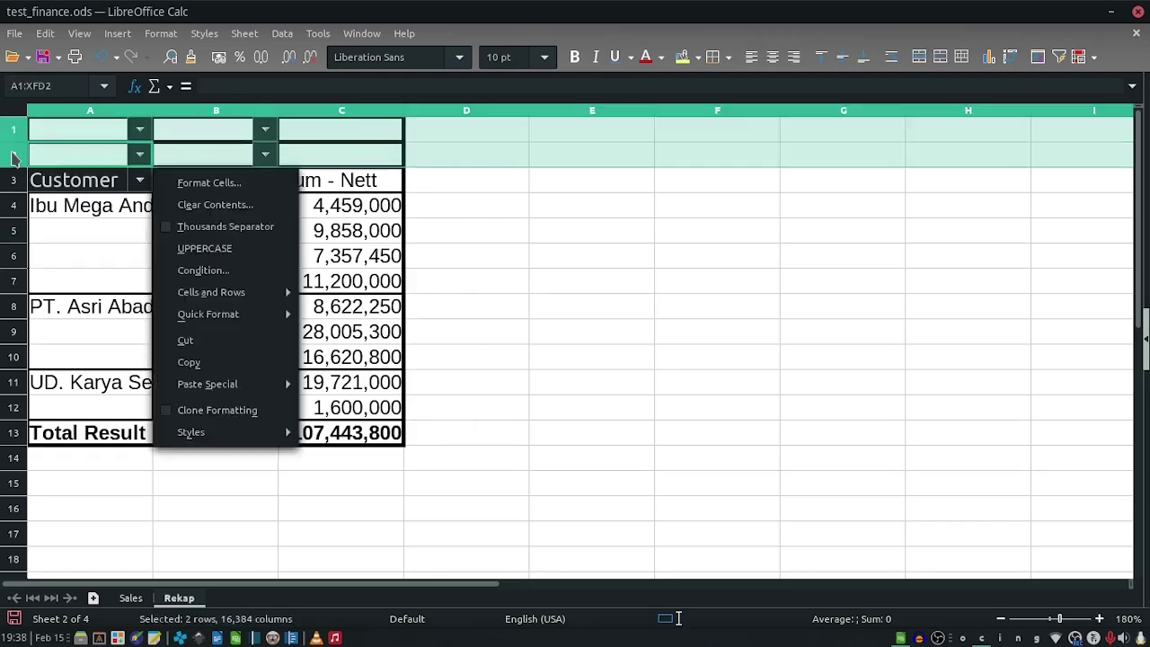
pyautogui.moveTo(266, 324)
pyautogui.moveTo(267, 296)
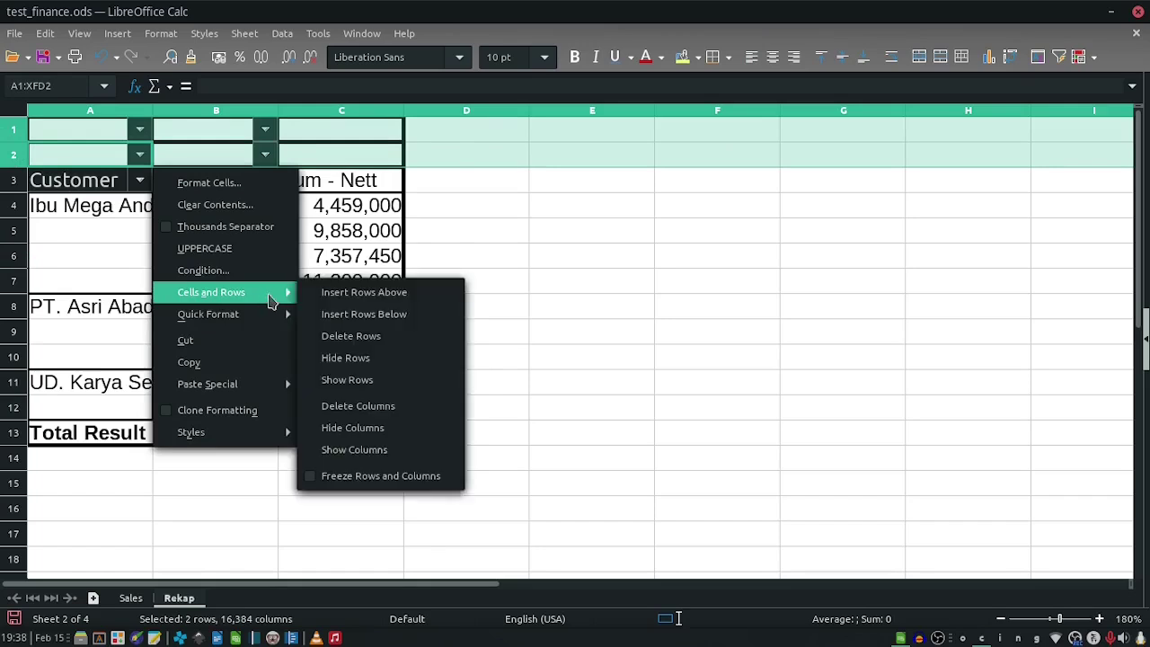
pyautogui.click(358, 336)
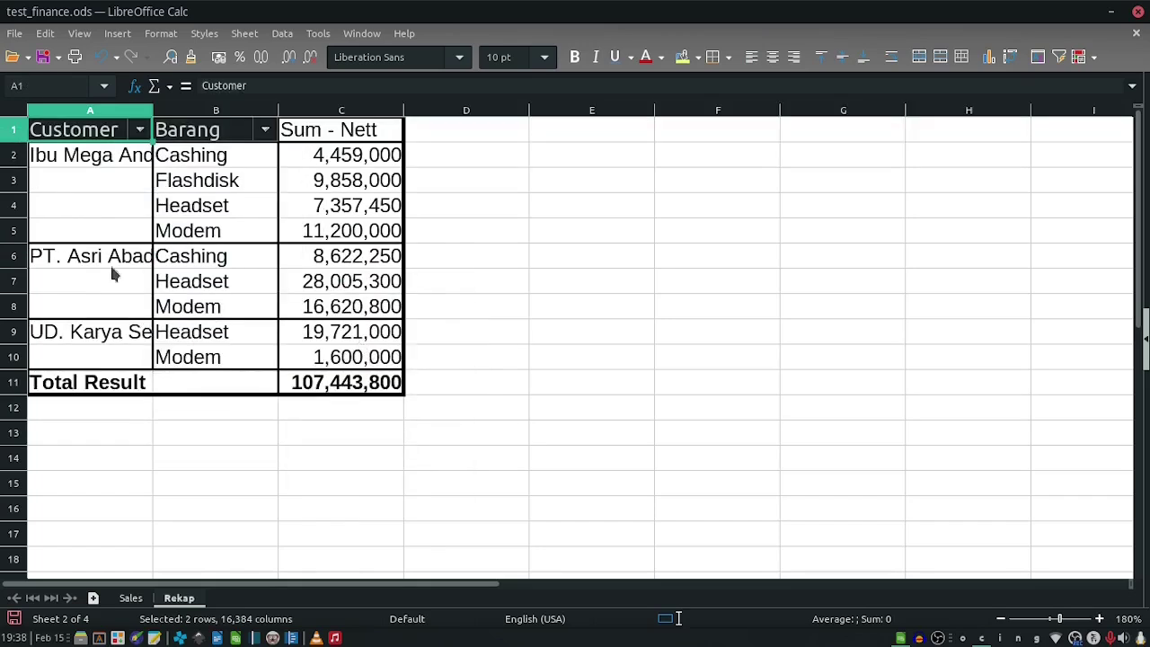
# Try inserting a blank row below the pivot table's header row, and undo that insertion.
pyautogui.click(10, 135)
pyautogui.press('Menu')
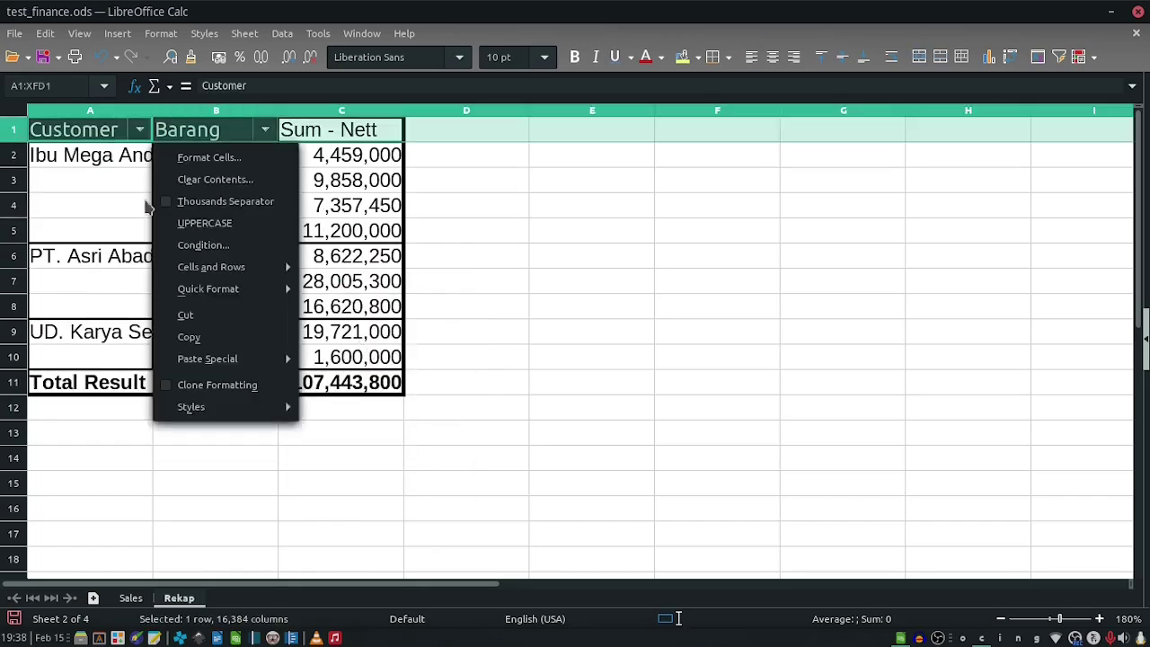
pyautogui.moveTo(218, 271)
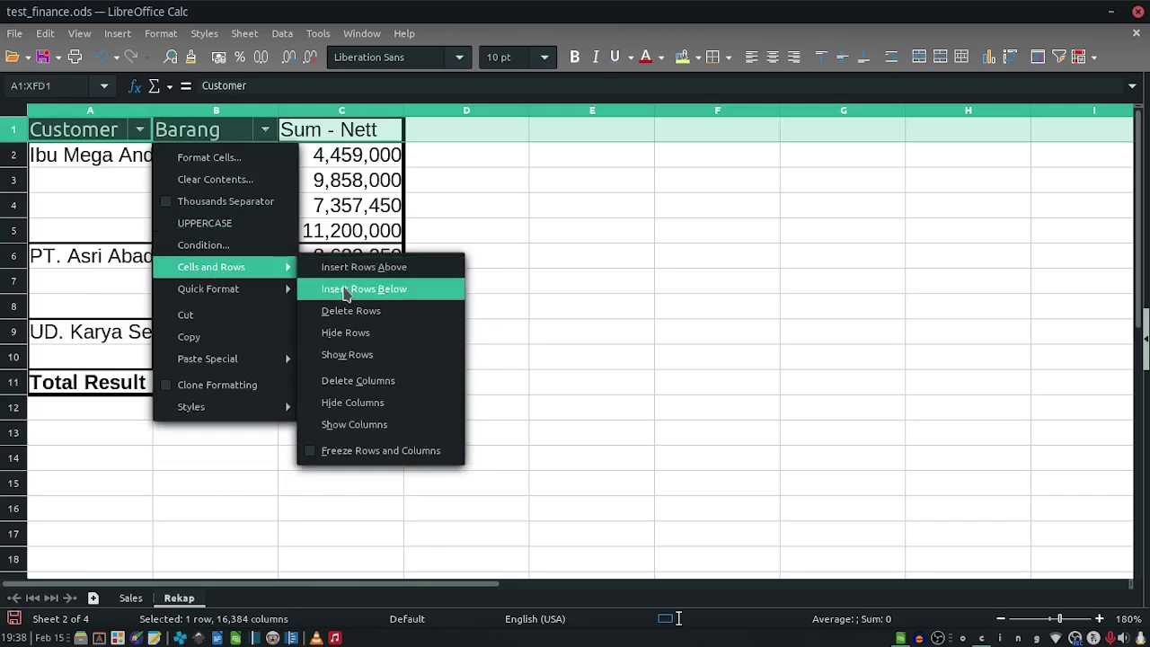
pyautogui.click(344, 289)
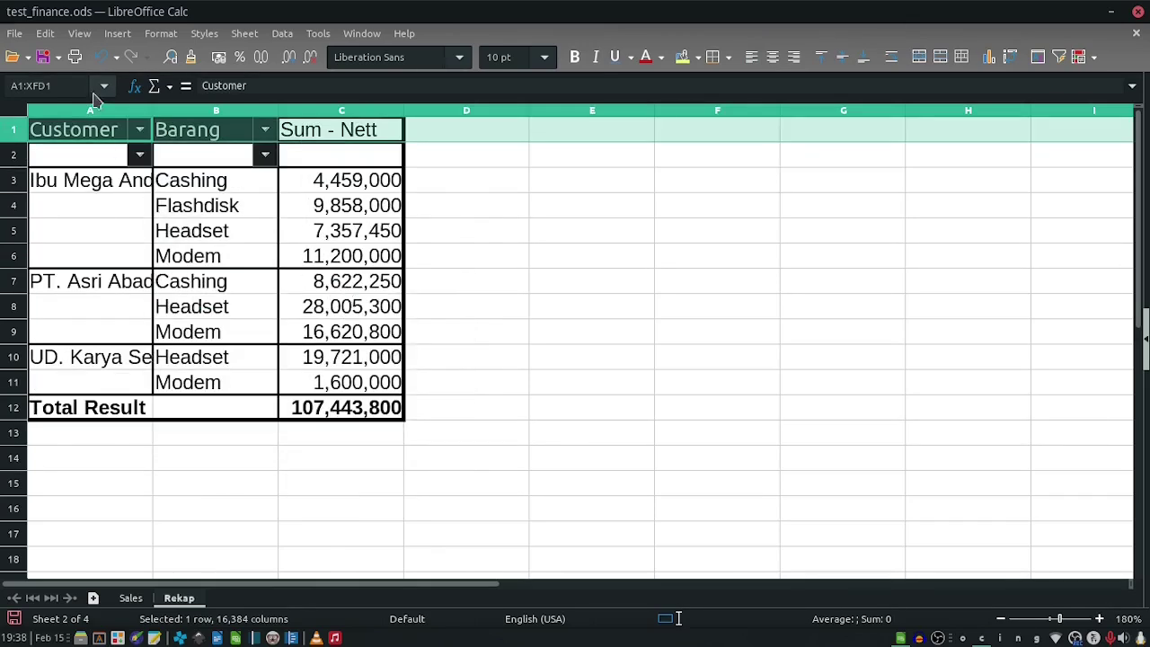
pyautogui.click(101, 56)
pyautogui.click(122, 214)
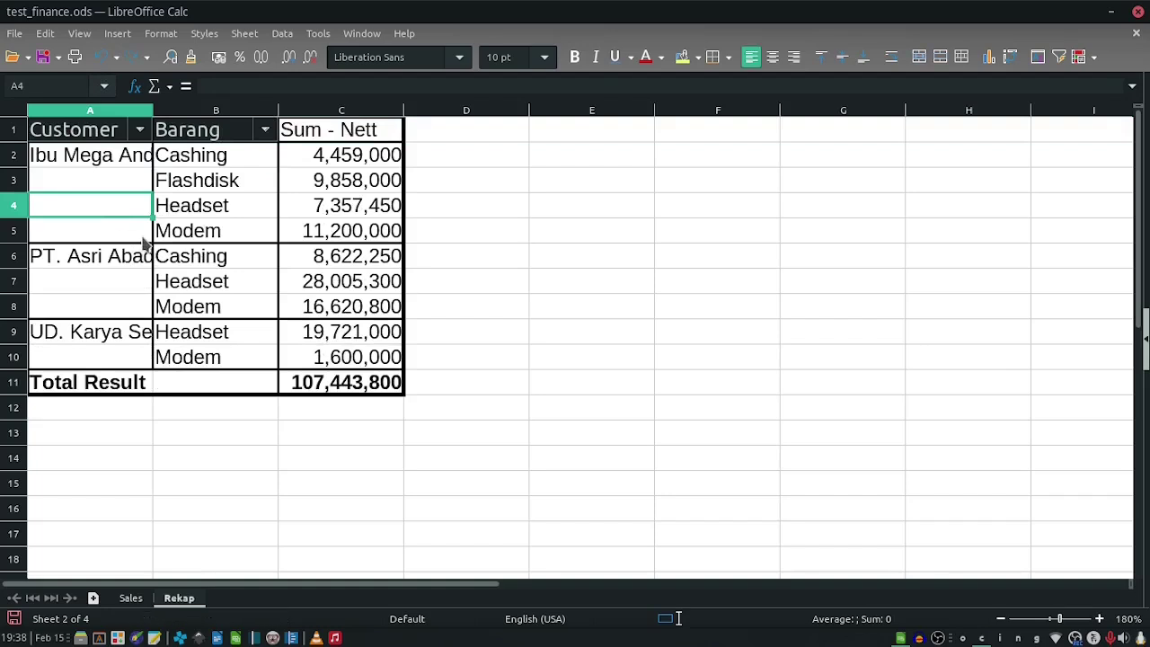
# Widen column A so the full customer names fit, and insert a blank row above the pivot table's header row.
pyautogui.moveTo(152, 110); pyautogui.dragTo(270, 109)
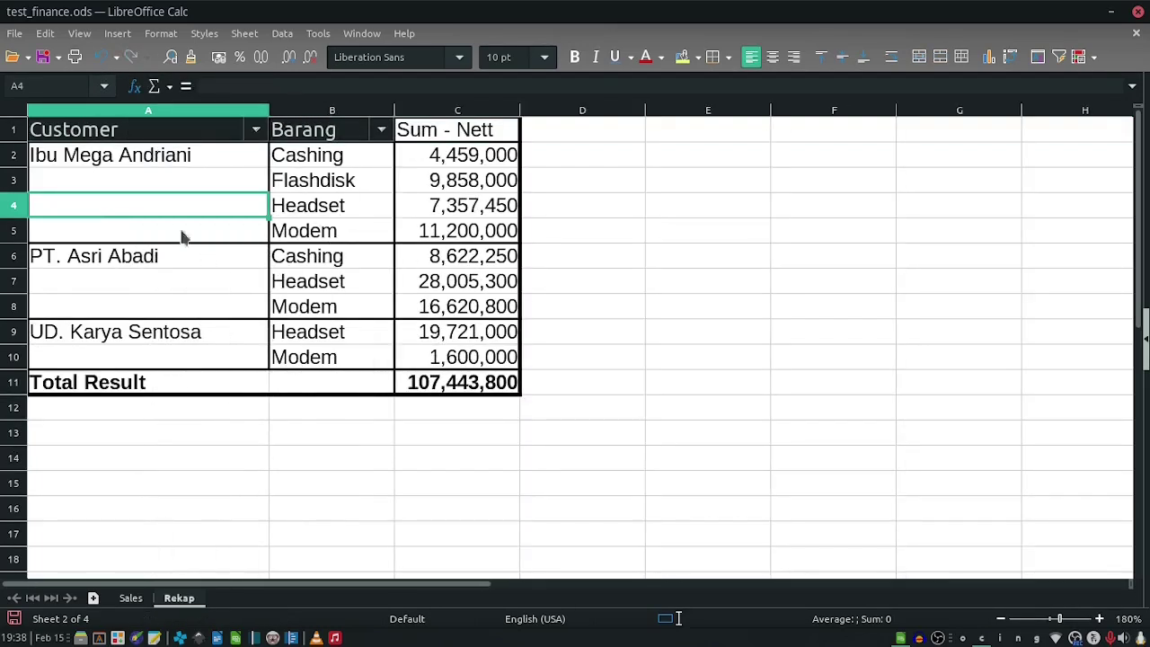
pyautogui.click(93, 160)
pyautogui.click(13, 129)
pyautogui.rightClick(268, 138)
pyautogui.moveTo(356, 303)
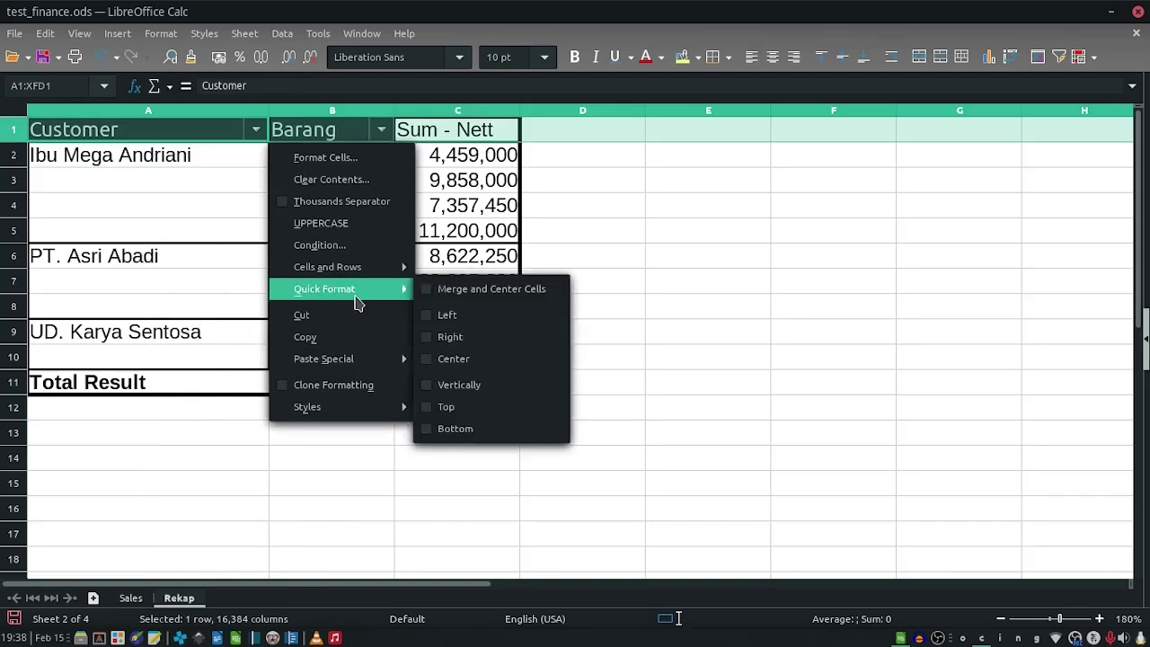
pyautogui.moveTo(331, 279)
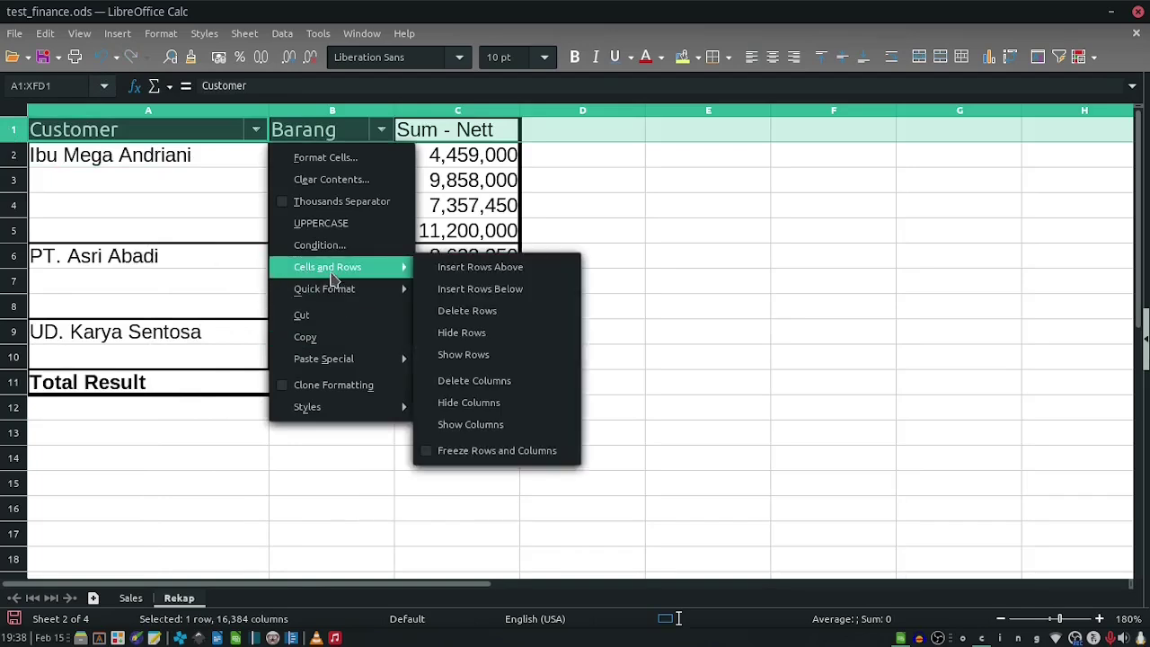
pyautogui.click(471, 270)
pyautogui.click(182, 235)
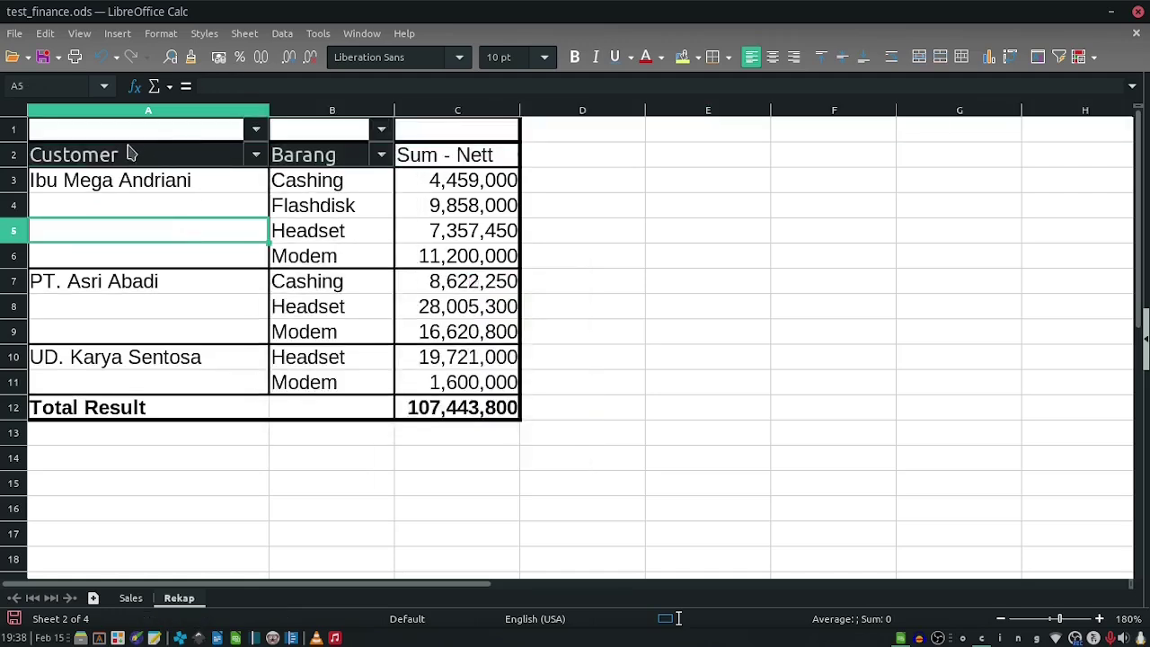
# Delete columns A to C on Rekap, including the whole existing pivot table.
pyautogui.click(160, 186)
pyautogui.moveTo(134, 114); pyautogui.dragTo(420, 121)
pyautogui.press('Menu')
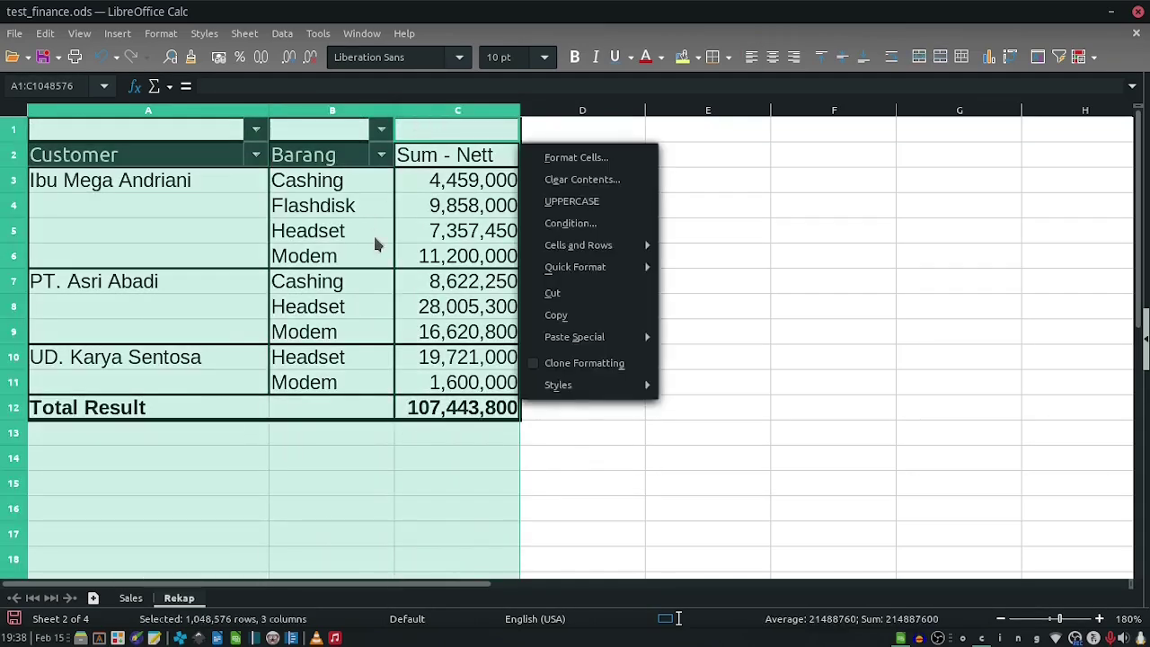
pyautogui.moveTo(620, 248)
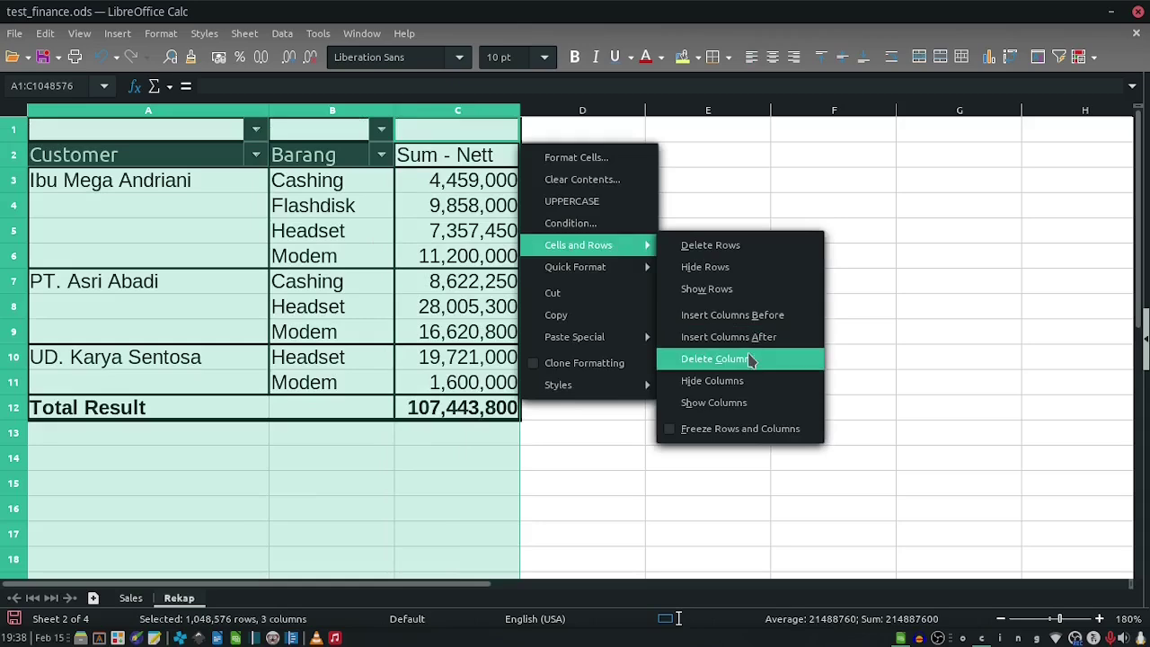
pyautogui.click(748, 360)
pyautogui.click(215, 284)
# Start a new pivot table from the current selection C2:K17 on the Sales sheet.
pyautogui.click(130, 597)
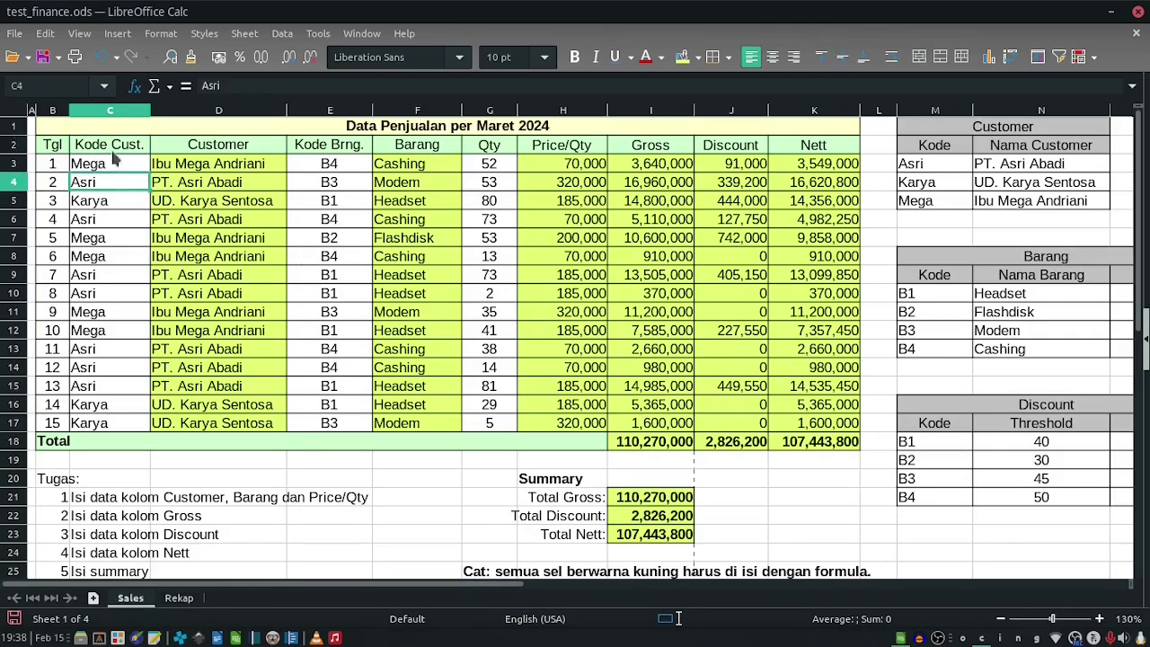
pyautogui.keyDown('shift'); pyautogui.click(817, 427); pyautogui.keyUp('shift')
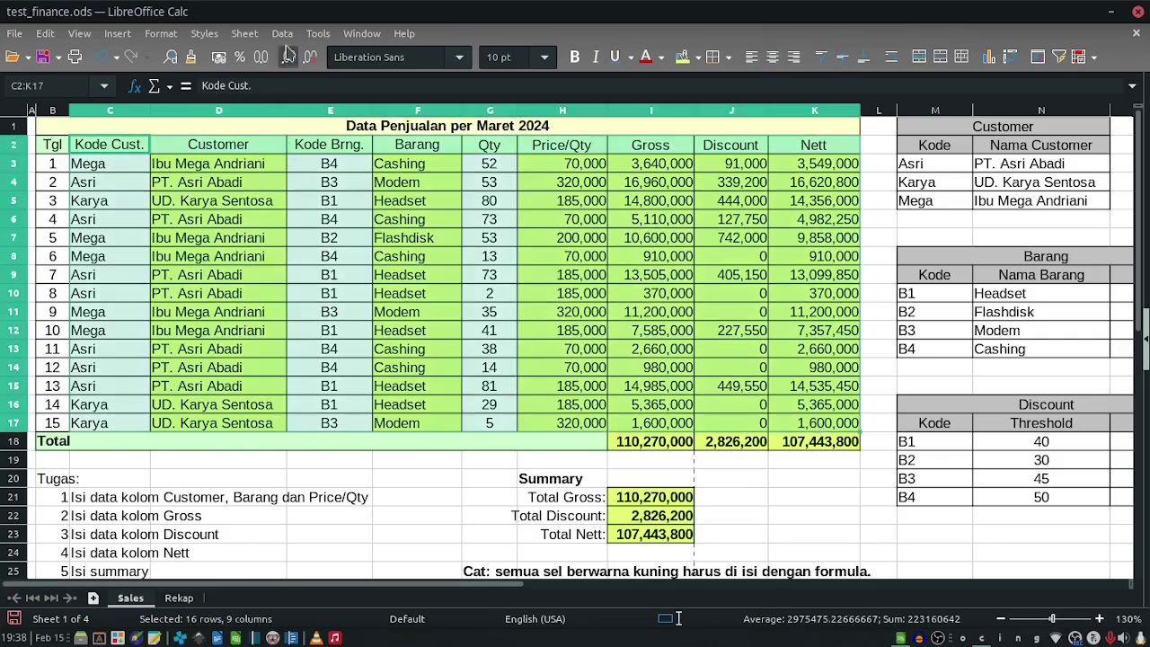
pyautogui.click(282, 33)
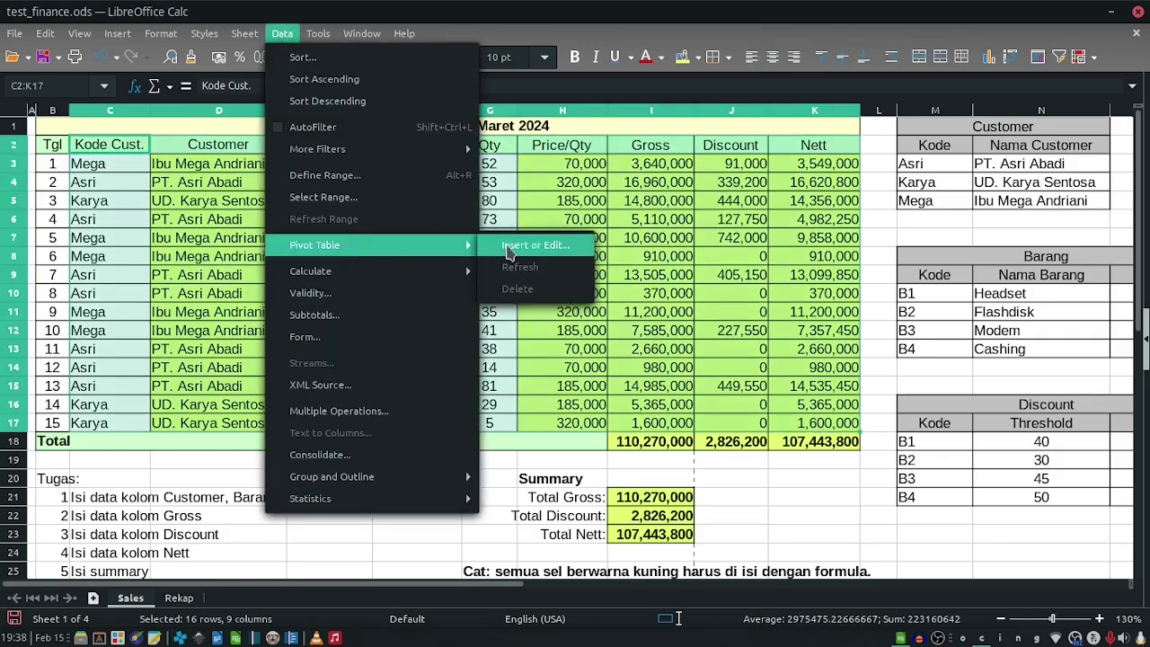
pyautogui.click(503, 249)
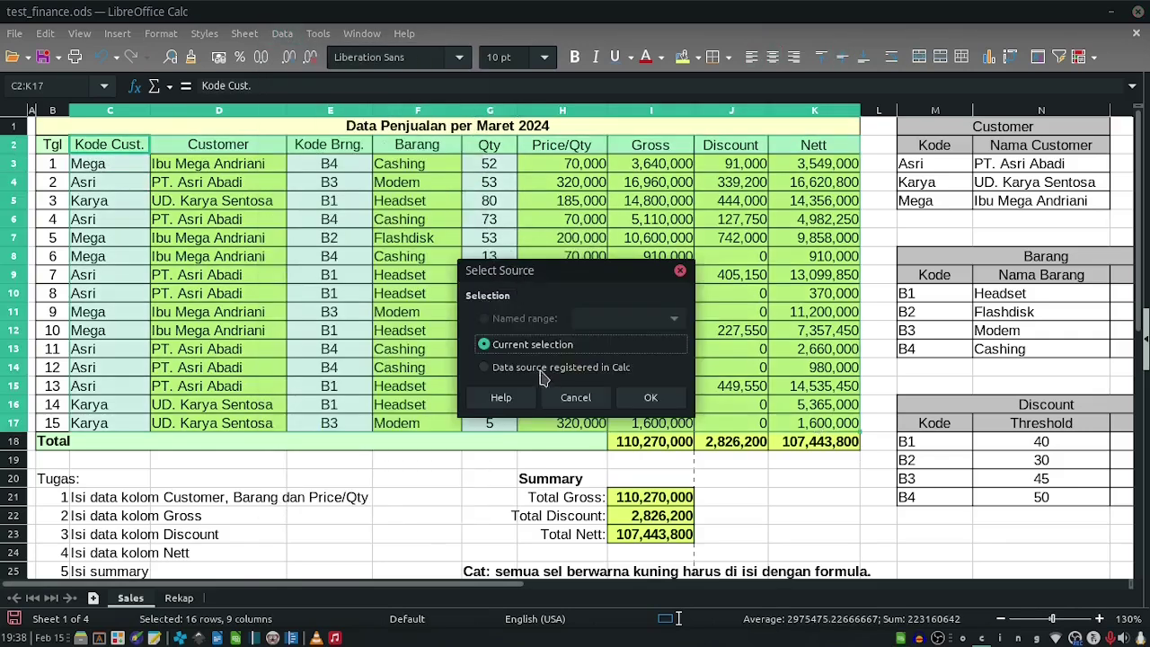
pyautogui.click(651, 398)
# Set Customer and Barang as the pivot table's row fields and Nett as its data field.
pyautogui.moveTo(825, 79); pyautogui.dragTo(561, 307)
pyautogui.moveTo(821, 114); pyautogui.dragTo(450, 326)
pyautogui.moveTo(816, 203); pyautogui.dragTo(616, 353)
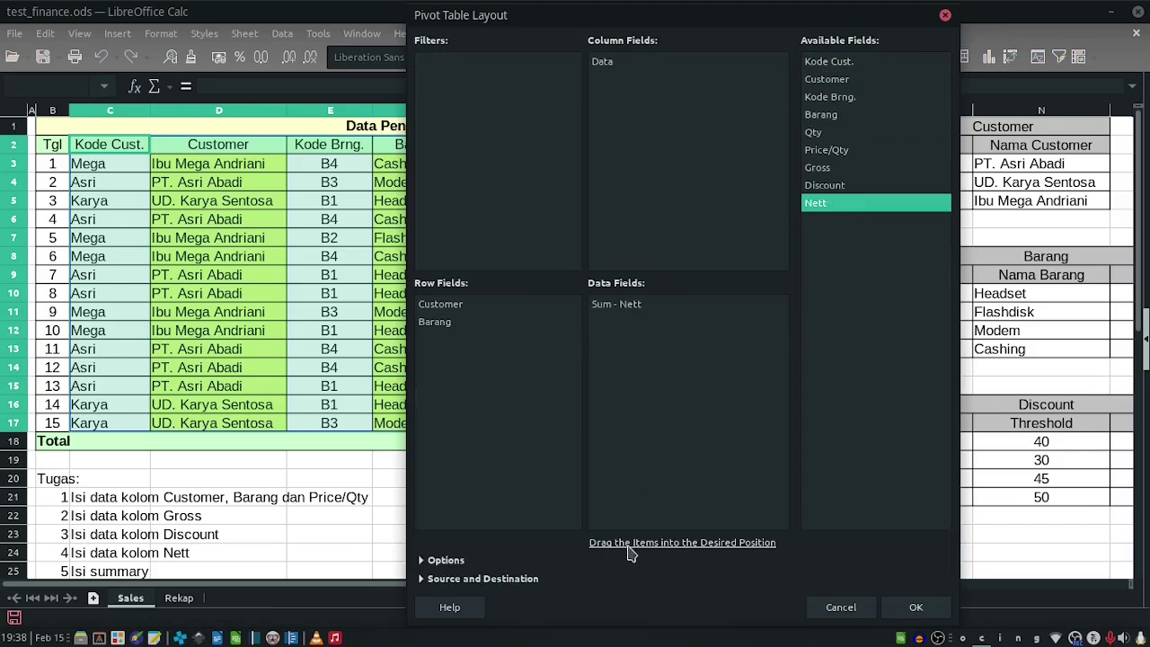
# Set the pivot table's destination to $Rekap.$B$4 and create it.
pyautogui.click(426, 582)
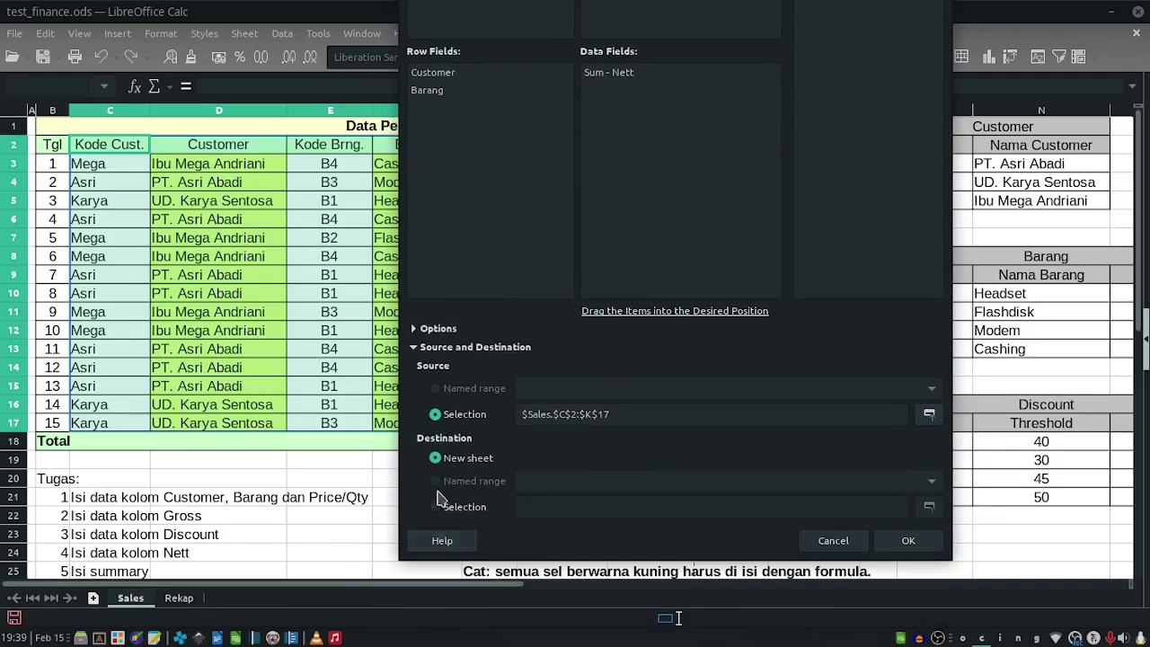
pyautogui.click(731, 508)
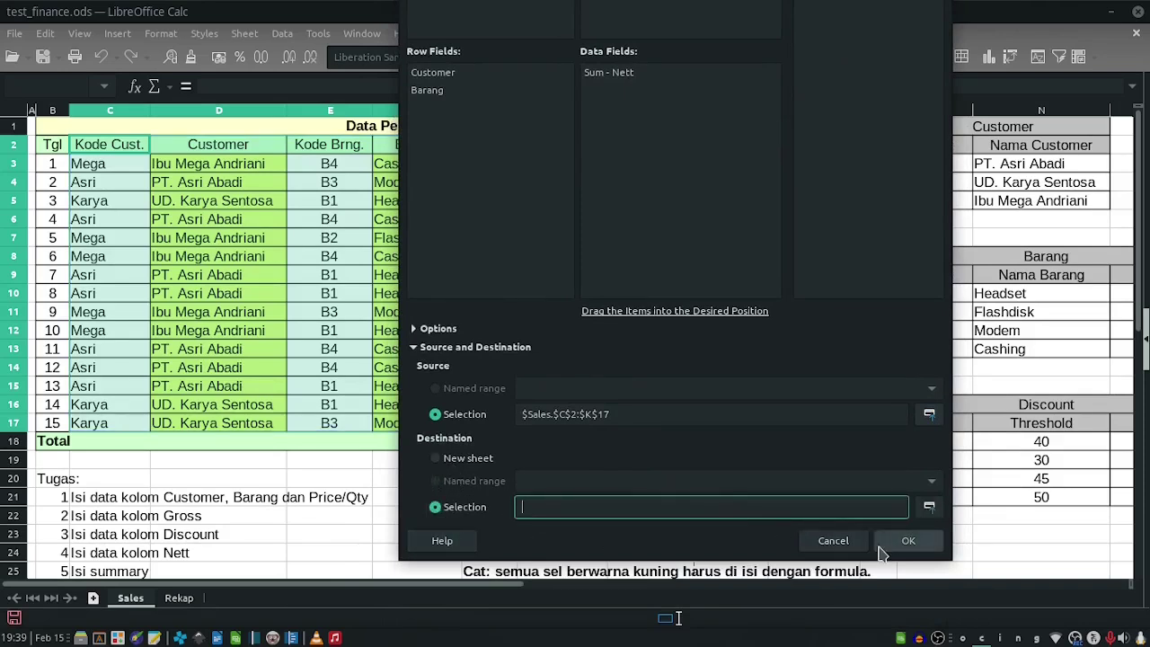
pyautogui.click(929, 506)
pyautogui.click(179, 599)
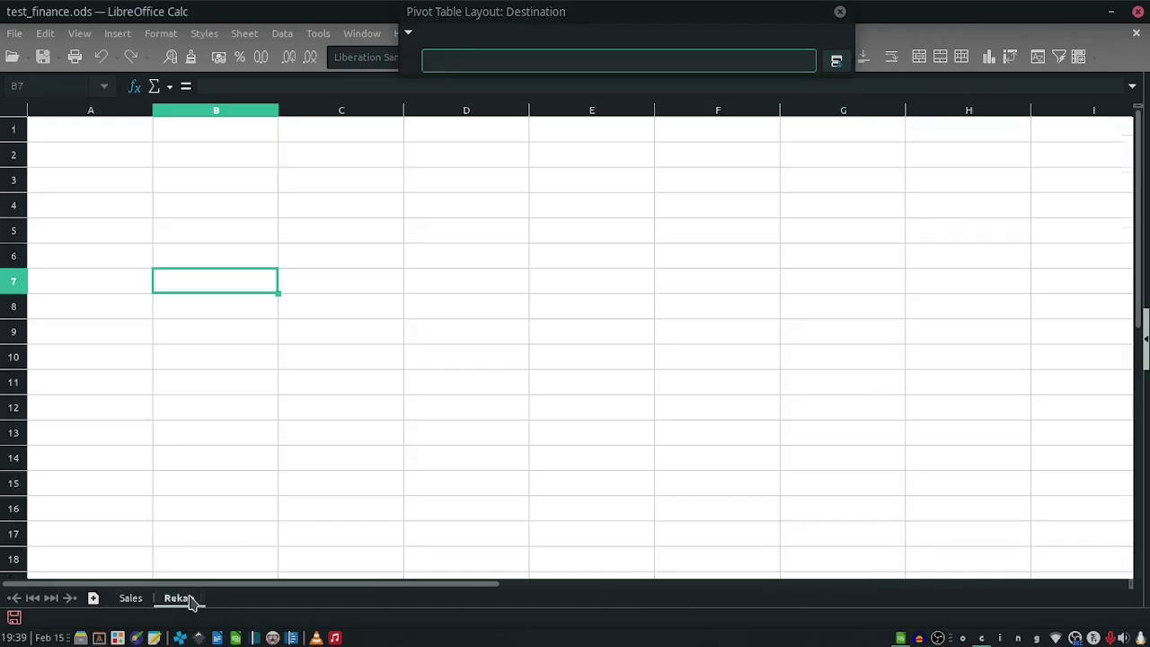
pyautogui.click(189, 208)
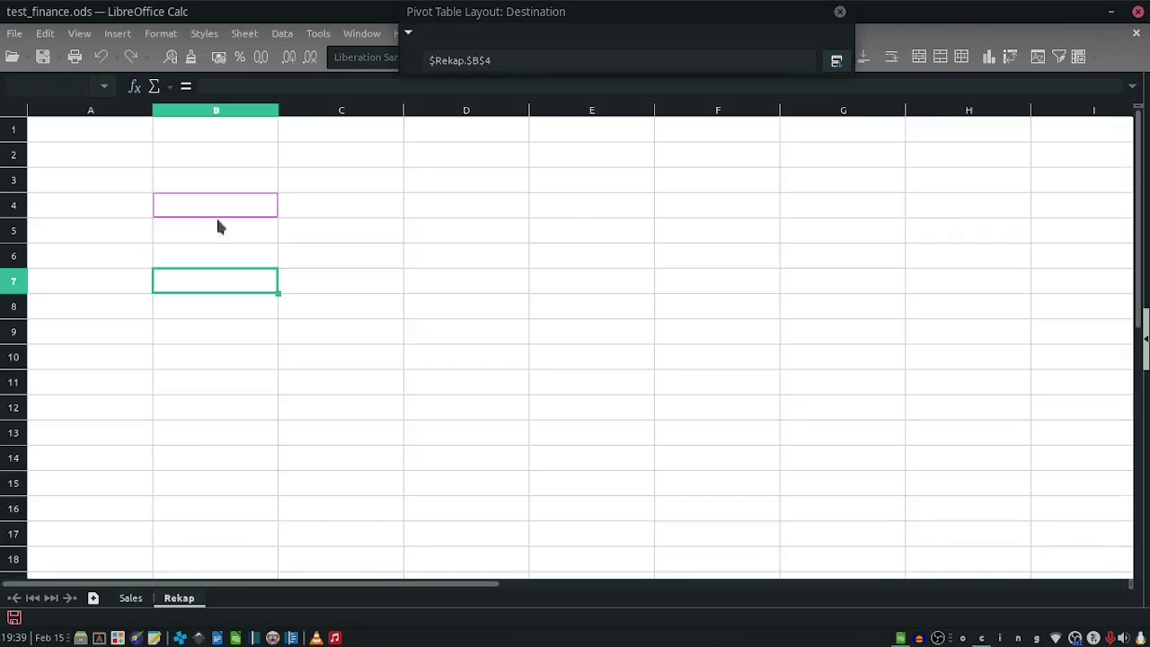
pyautogui.click(835, 60)
pyautogui.click(911, 496)
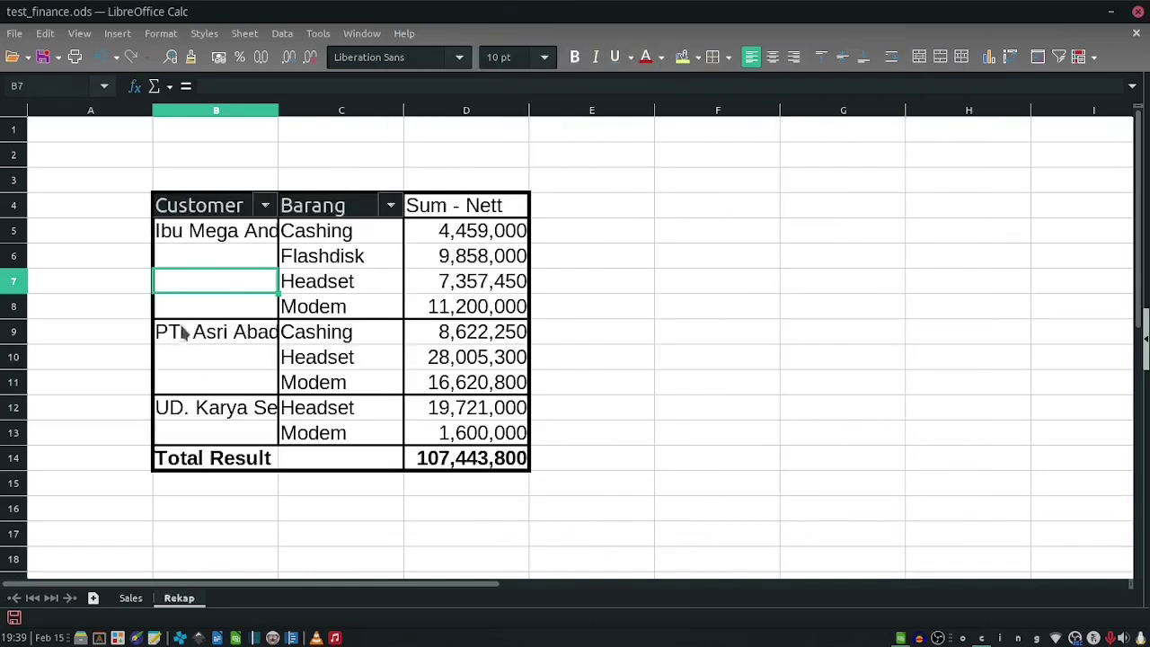
# Narrow column A to a slim margin and widen column B so the full customer names fit.
pyautogui.click(225, 236)
pyautogui.click(117, 161)
pyautogui.click(144, 110)
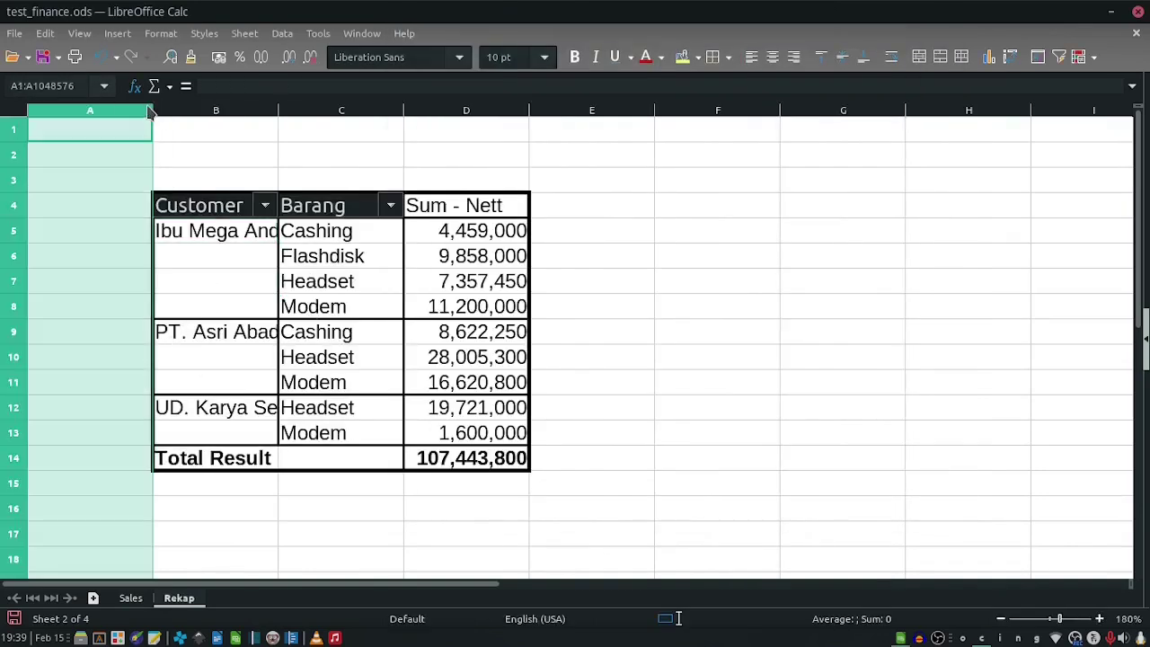
pyautogui.click(159, 124)
pyautogui.moveTo(153, 112); pyautogui.dragTo(45, 129)
pyautogui.moveTo(171, 115); pyautogui.dragTo(288, 117)
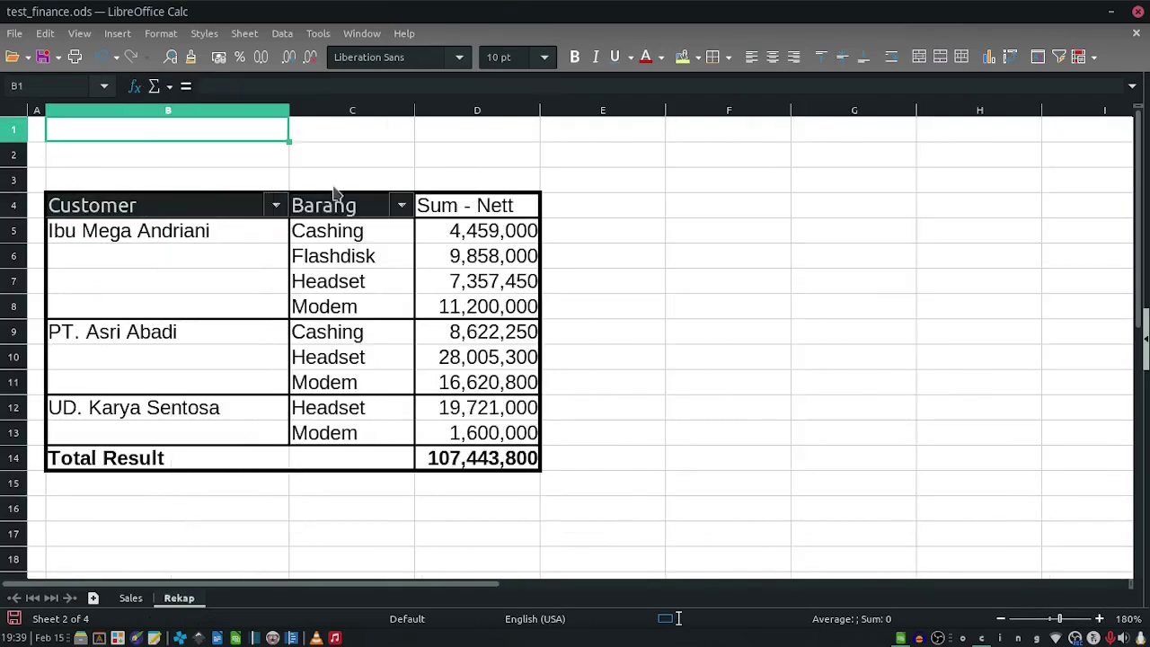
# Widen the pivot table's Barang column C slightly.
pyautogui.click(419, 113)
pyautogui.click(407, 147)
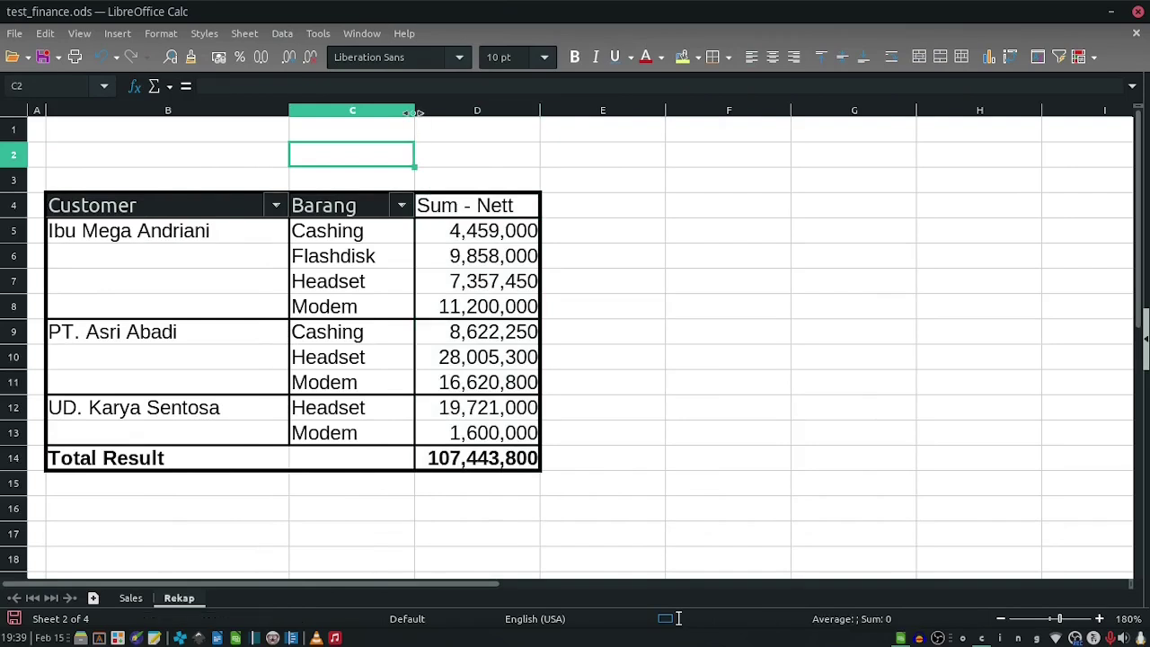
pyautogui.moveTo(416, 113); pyautogui.dragTo(438, 114)
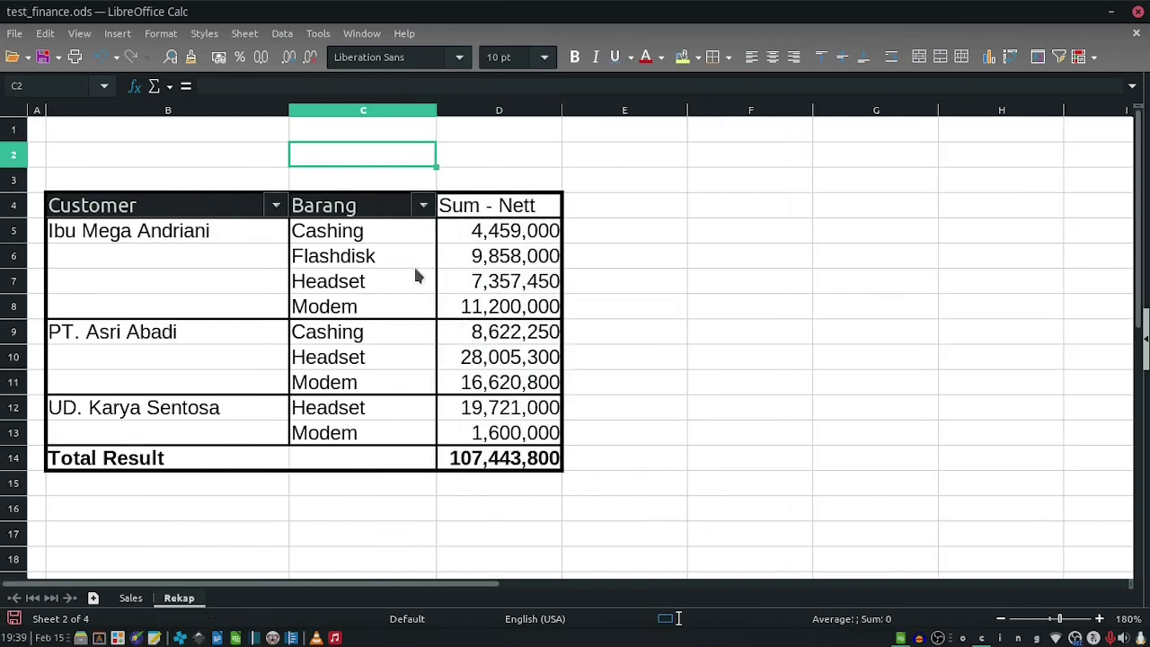
pyautogui.click(375, 386)
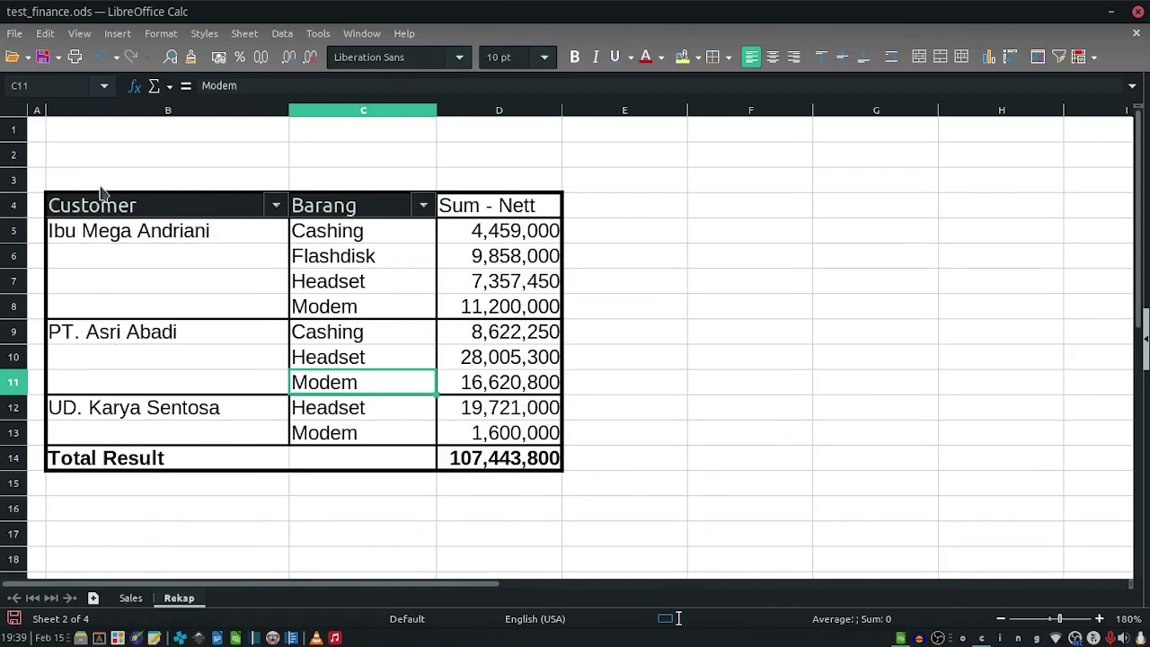
# Enter the title "Rekapan Sales" in cell B1 above the pivot table.
pyautogui.click(84, 135)
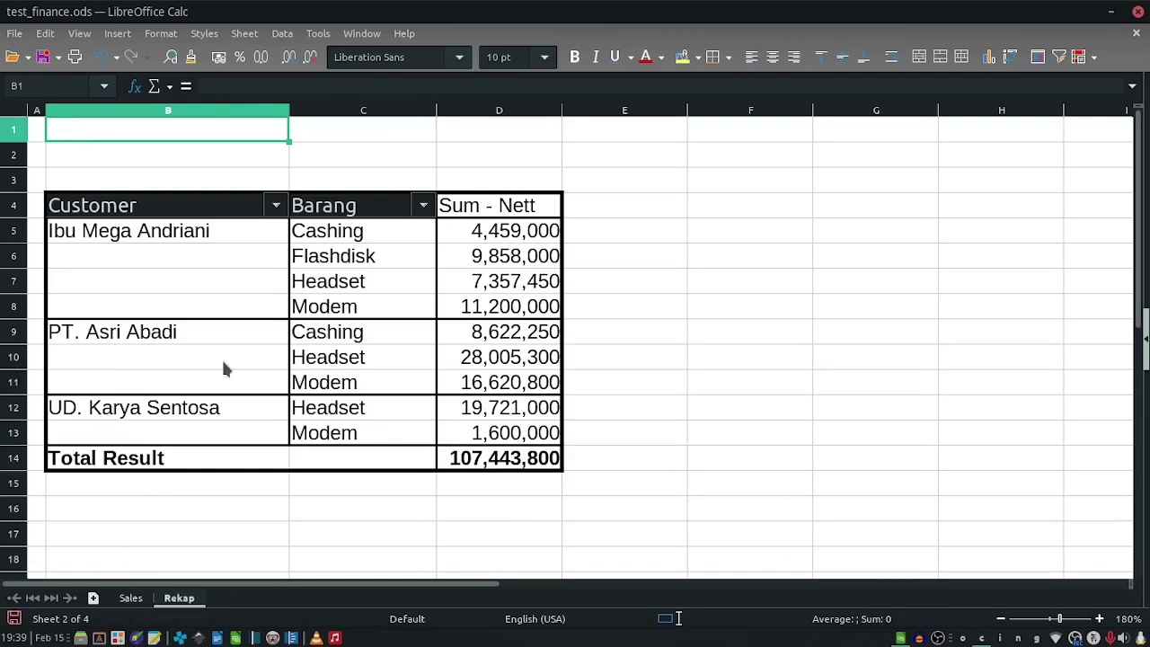
pyautogui.write('REak')
pyautogui.press('BackSpace')
pyautogui.press('BackSpace')
pyautogui.press('BackSpace')
pyautogui.write('ekapan Sals')
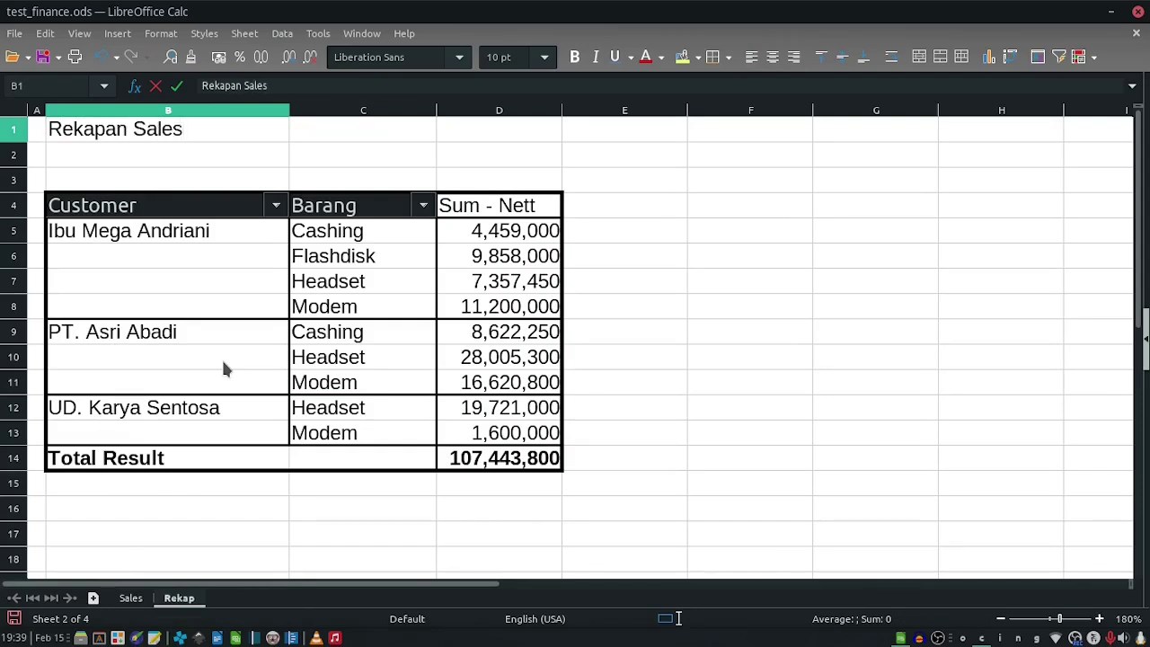
pyautogui.press('Return')
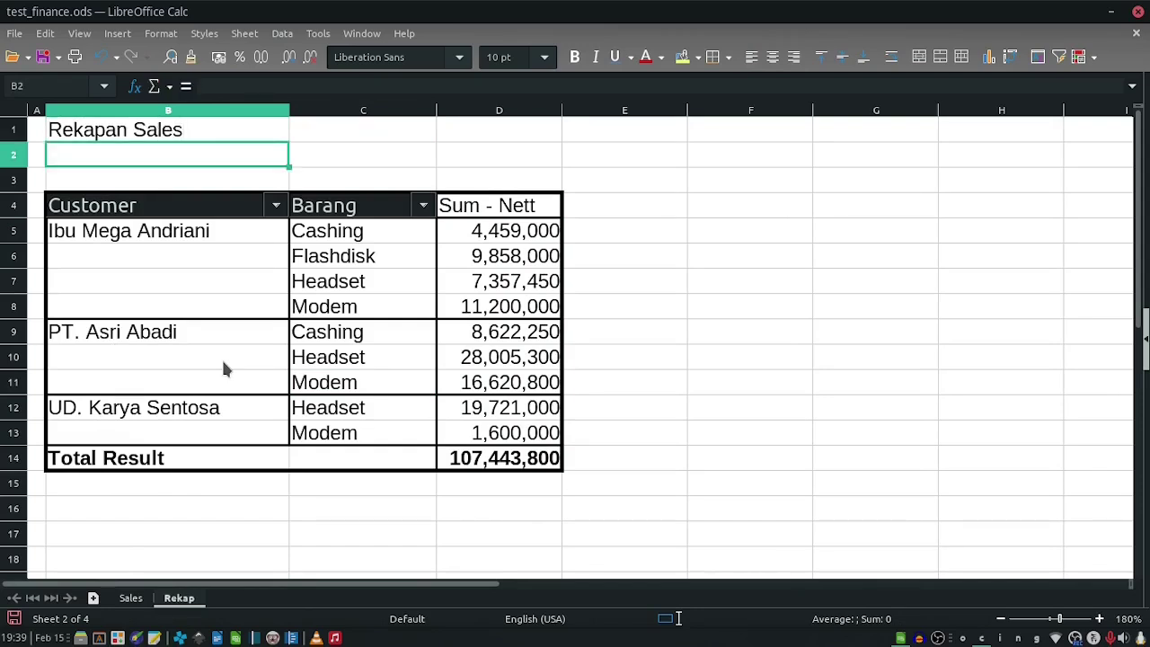
# Delete blank row 2 and reduce the height of the remaining blank row between the title and the pivot table.
pyautogui.click(15, 158)
pyautogui.rightClick(15, 158)
pyautogui.moveTo(88, 299)
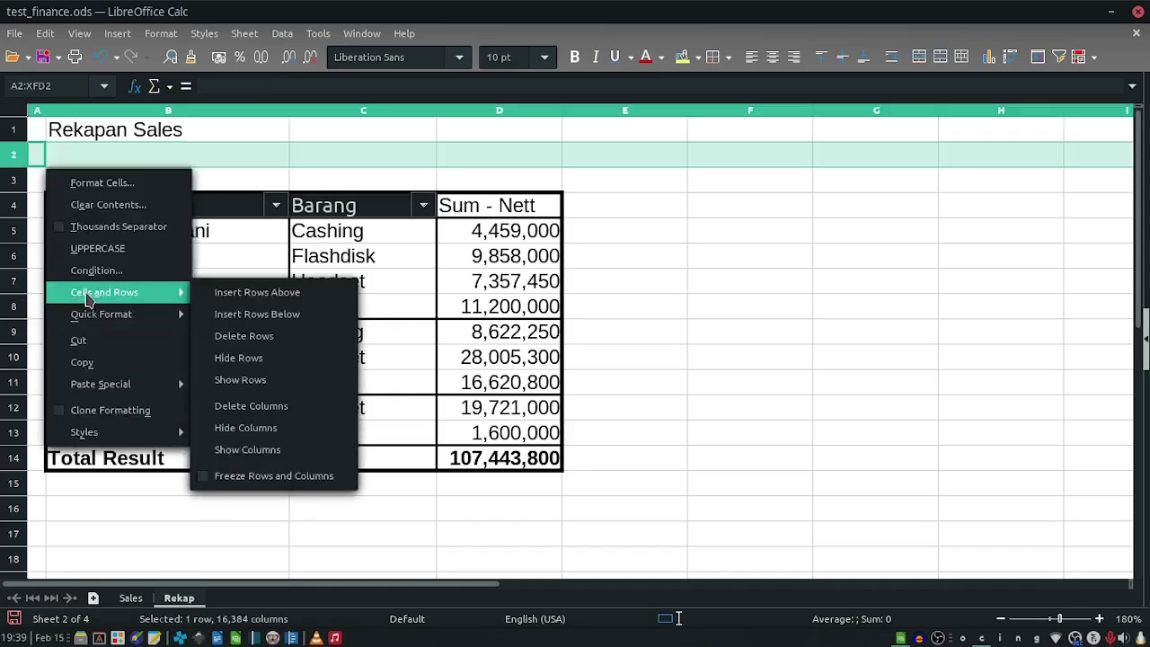
pyautogui.click(252, 336)
pyautogui.click(150, 256)
pyautogui.moveTo(20, 165); pyautogui.dragTo(16, 150)
# Apply an outer box border and bold to the title range B1:D1.
pyautogui.click(84, 136)
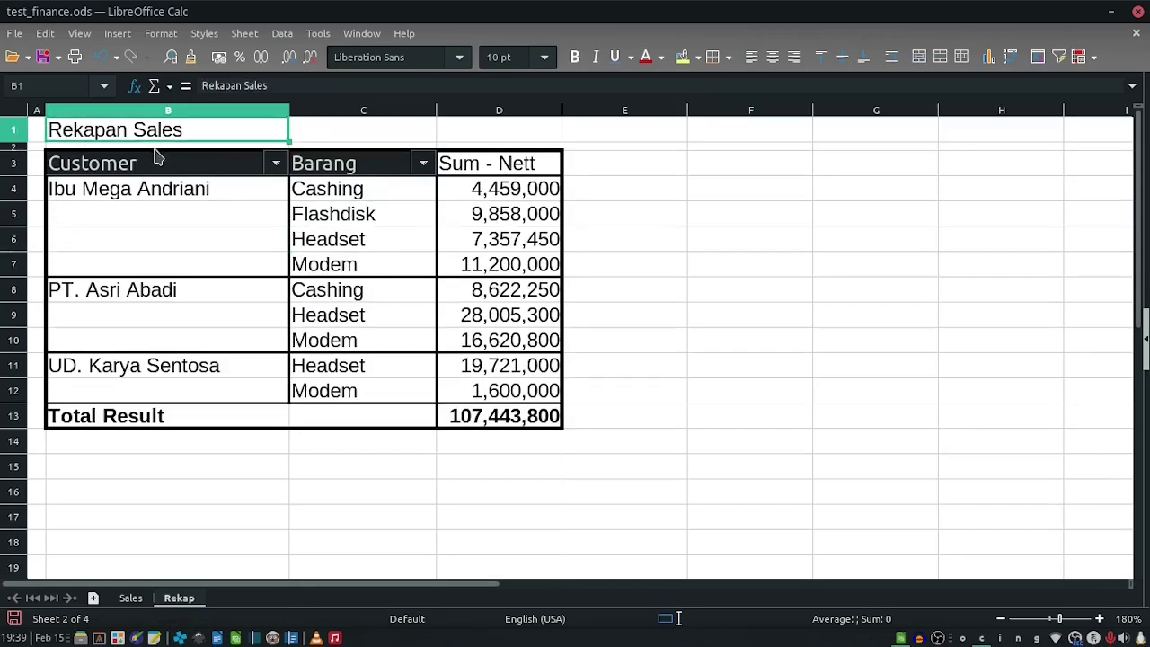
pyautogui.keyDown('shift'); pyautogui.click(527, 124); pyautogui.keyUp('shift')
pyautogui.click(726, 59)
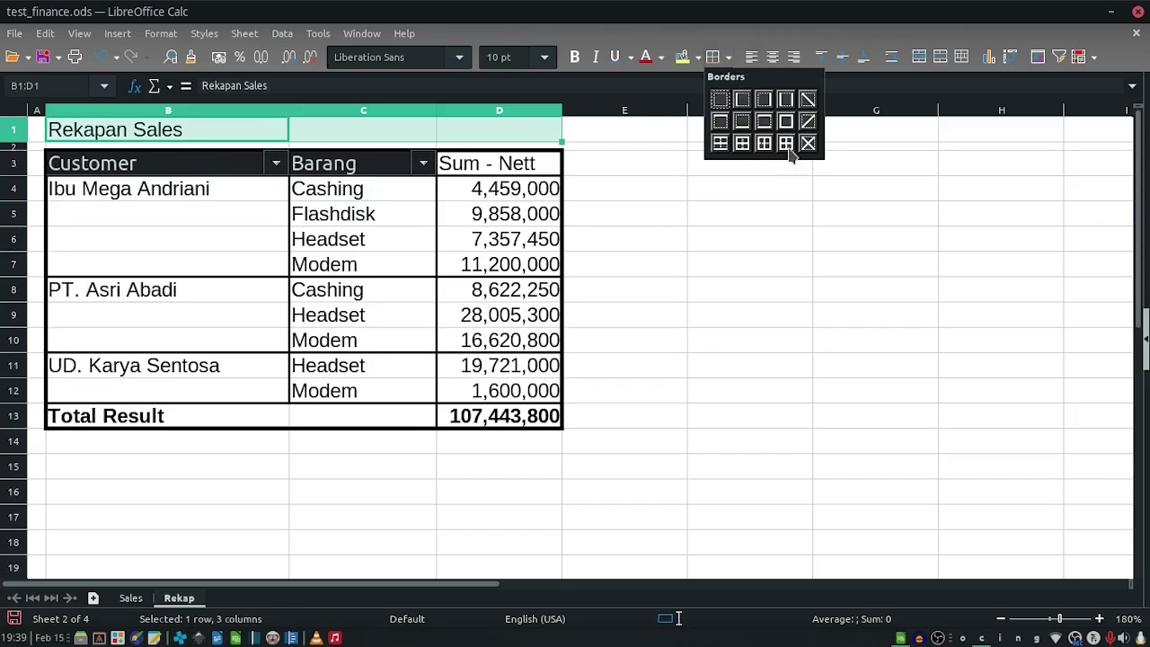
pyautogui.click(787, 122)
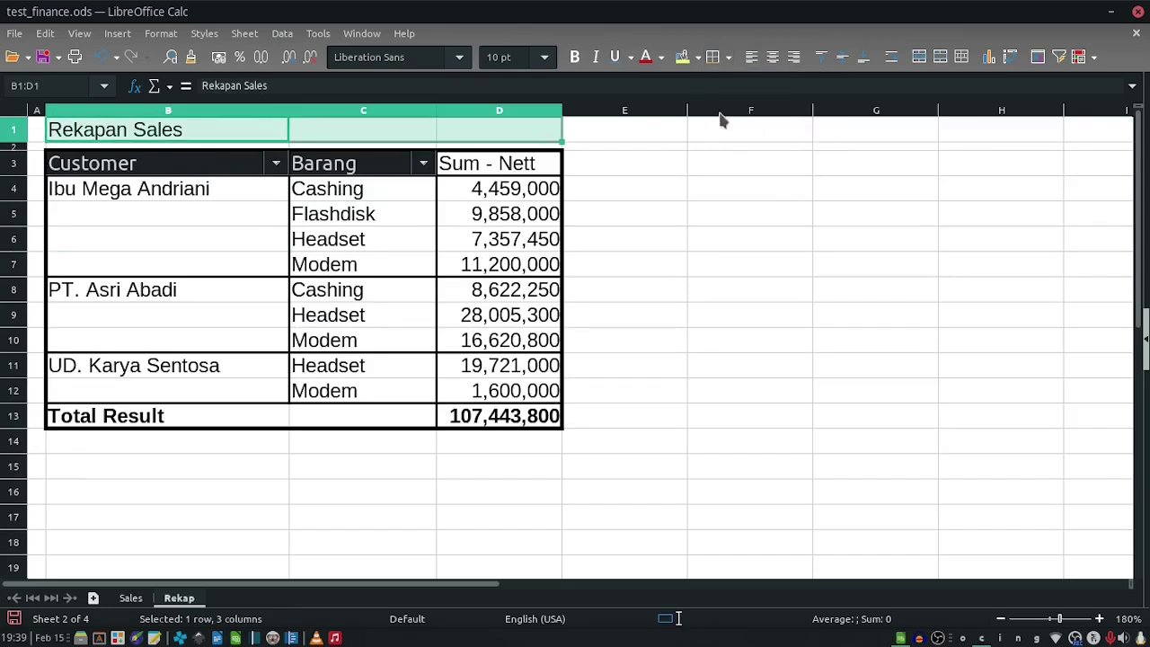
pyautogui.hotkey('ctrl', 'b')
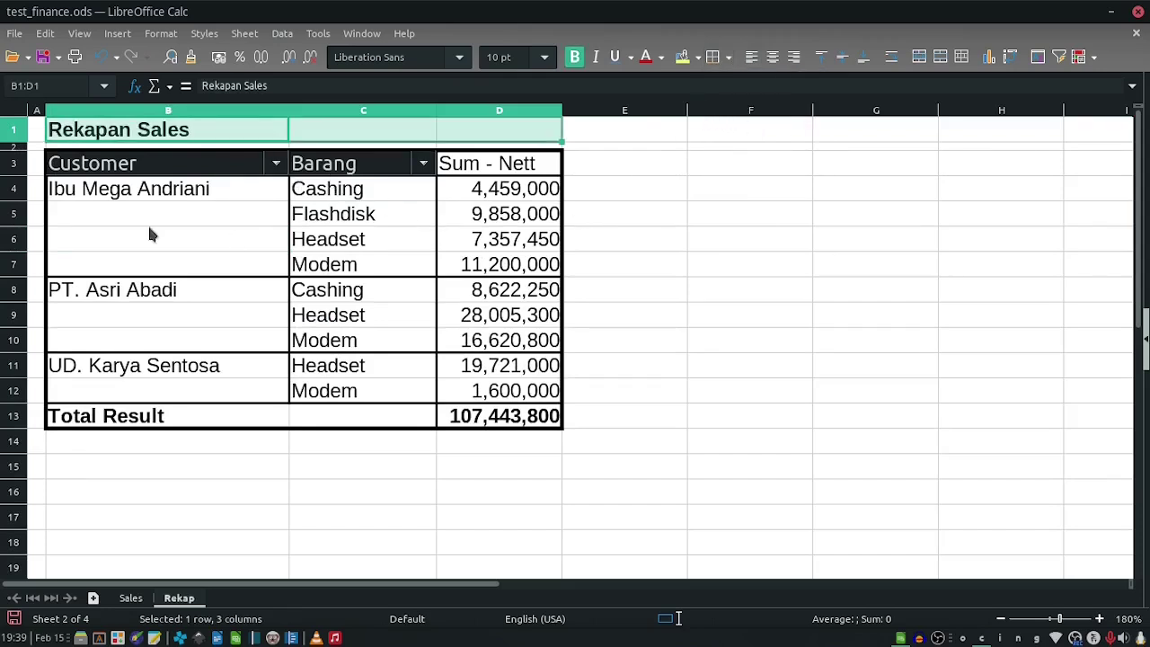
# Widen columns B, C and D a little more to give the pivot table's contents extra room.
pyautogui.click(160, 238)
pyautogui.moveTo(288, 109); pyautogui.dragTo(301, 108)
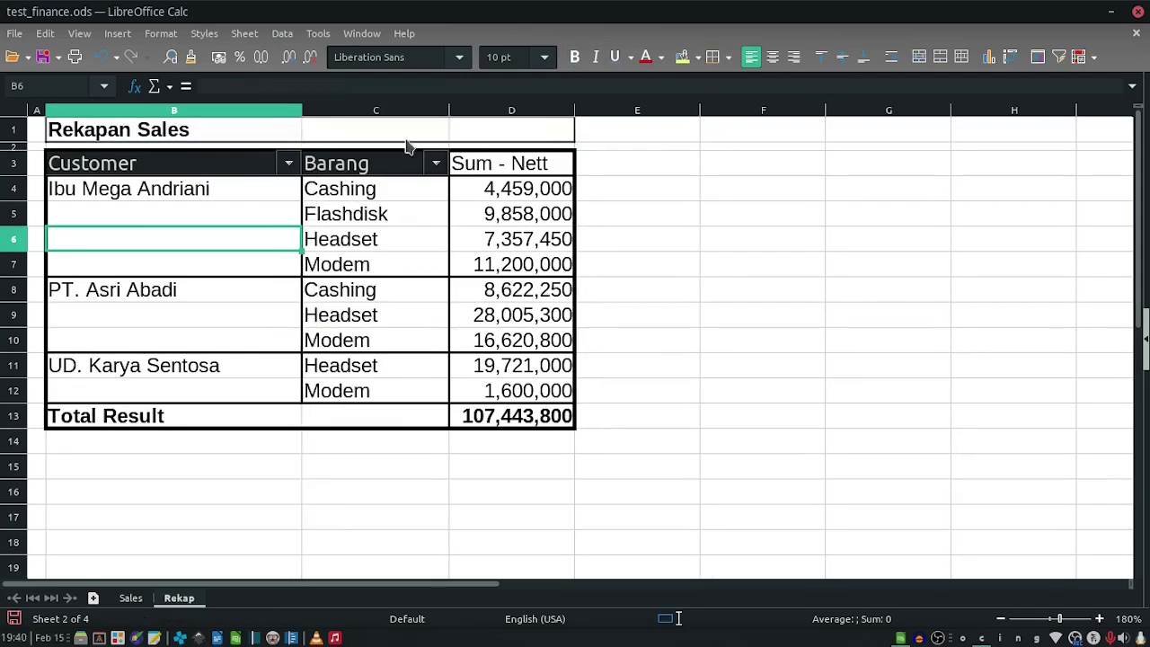
pyautogui.moveTo(450, 109); pyautogui.dragTo(469, 109)
pyautogui.moveTo(595, 110); pyautogui.dragTo(617, 109)
pyautogui.click(385, 320)
pyautogui.click(437, 452)
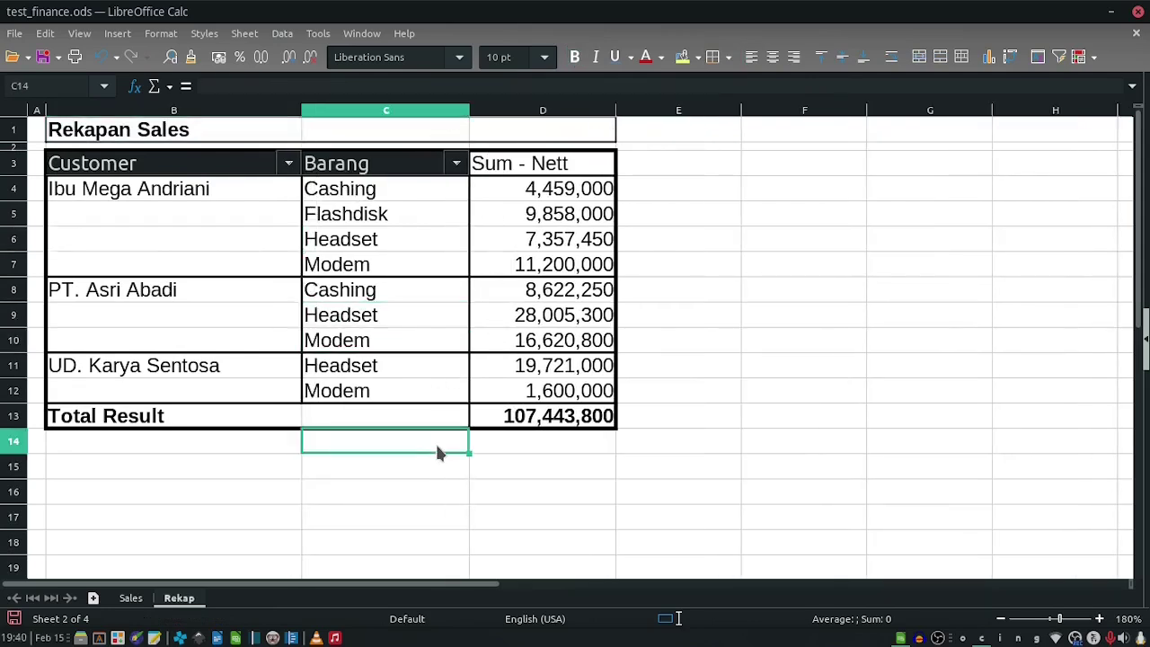
# Examine how the pivot table groups the Barang items and their Nett sums under each customer.
pyautogui.click(156, 262)
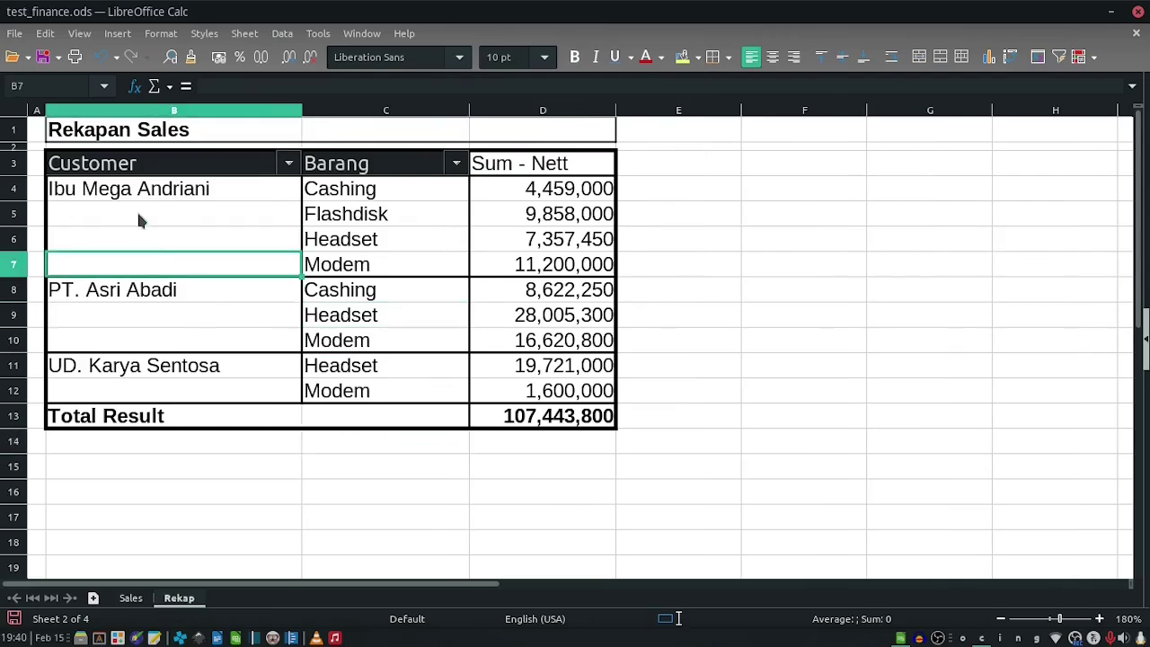
pyautogui.click(123, 199)
pyautogui.moveTo(376, 203); pyautogui.dragTo(375, 252)
pyautogui.click(152, 208)
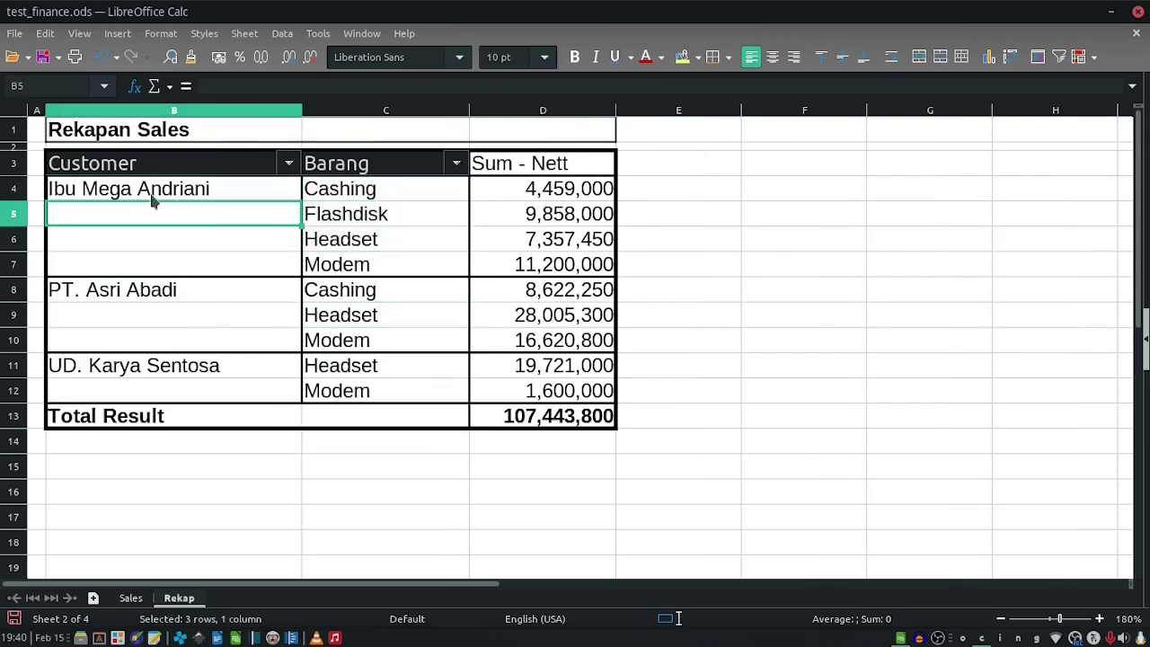
pyautogui.click(99, 199)
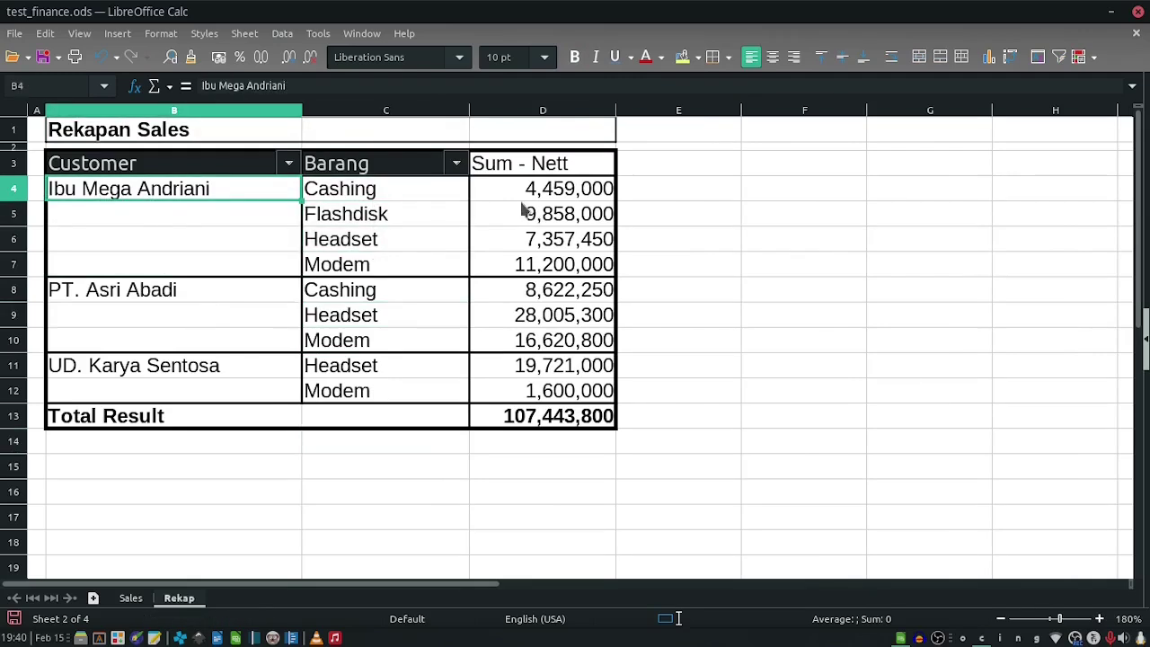
pyautogui.moveTo(524, 190); pyautogui.dragTo(521, 250)
pyautogui.click(296, 241)
pyautogui.moveTo(361, 199); pyautogui.dragTo(357, 261)
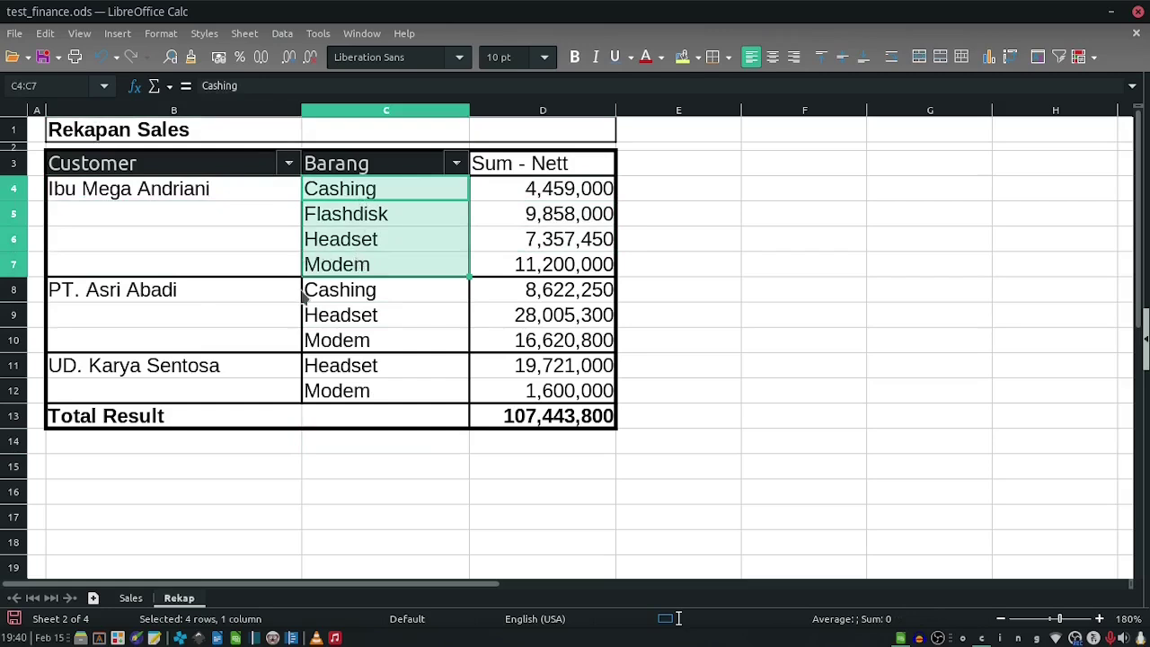
pyautogui.click(404, 416)
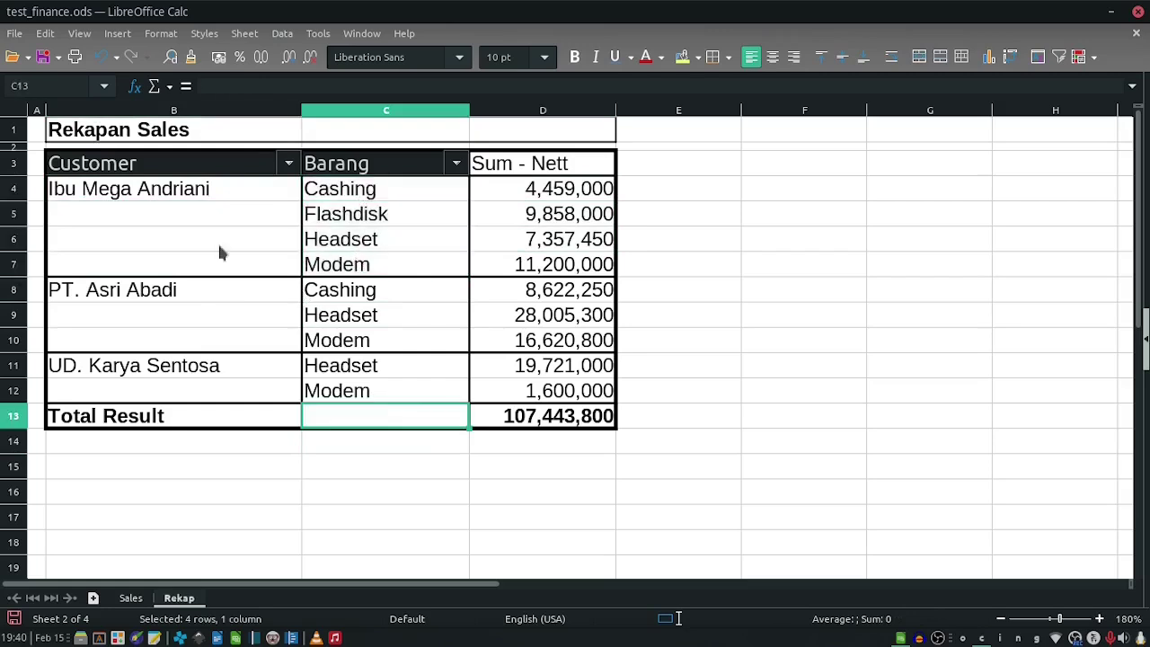
pyautogui.click(157, 223)
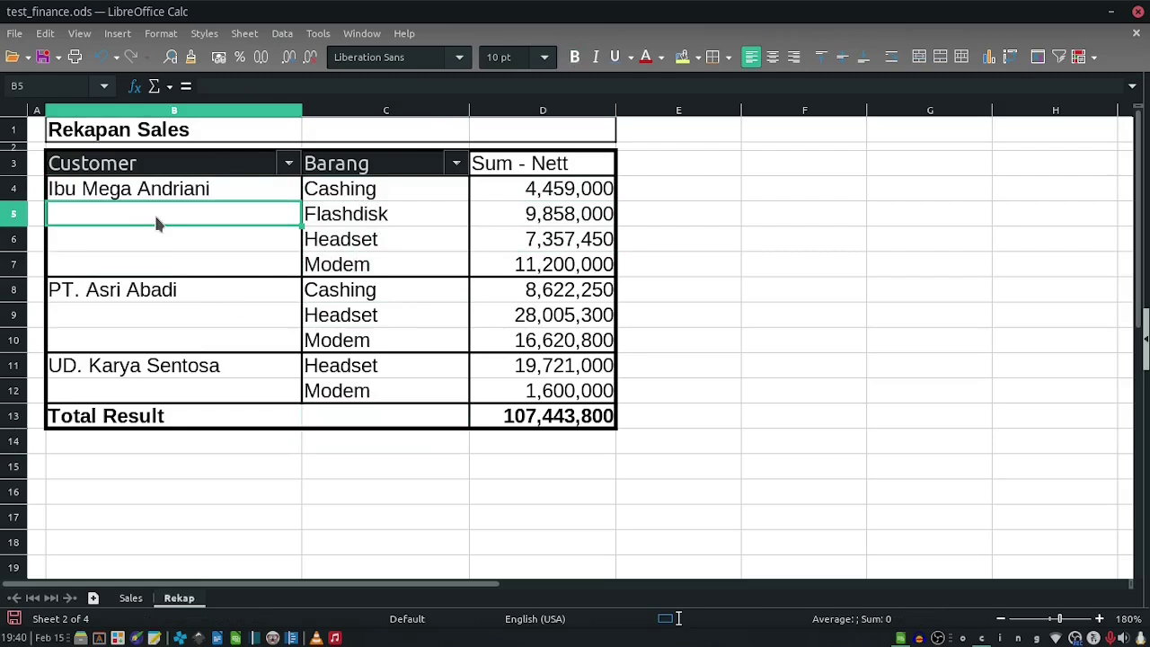
pyautogui.click(327, 319)
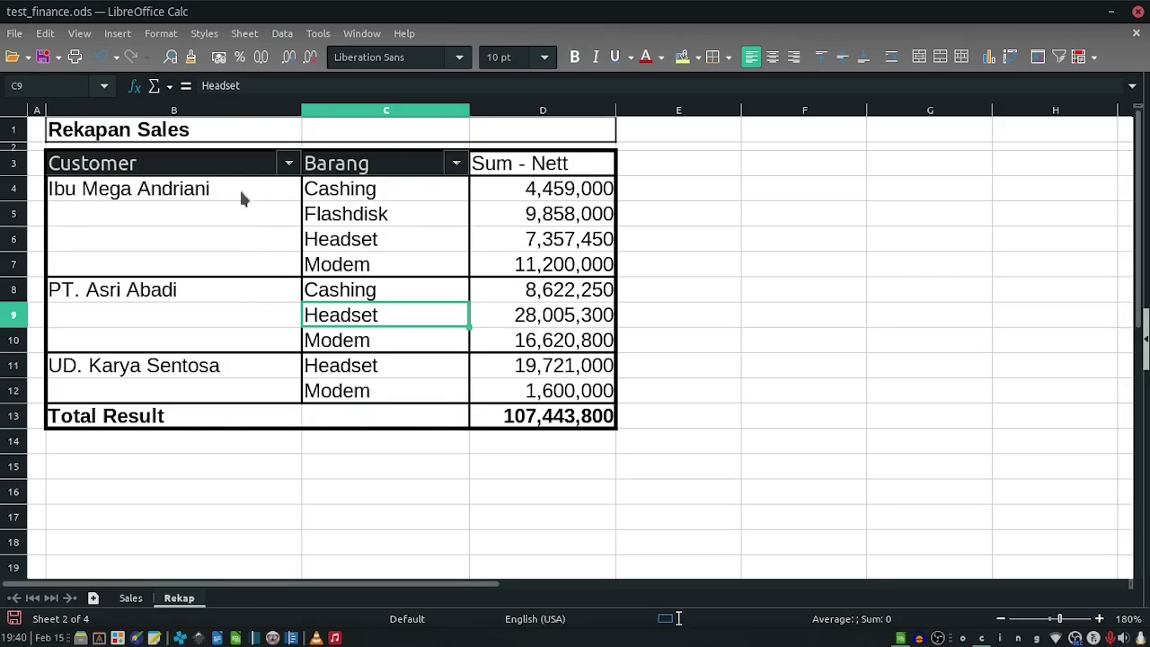
pyautogui.click(221, 214)
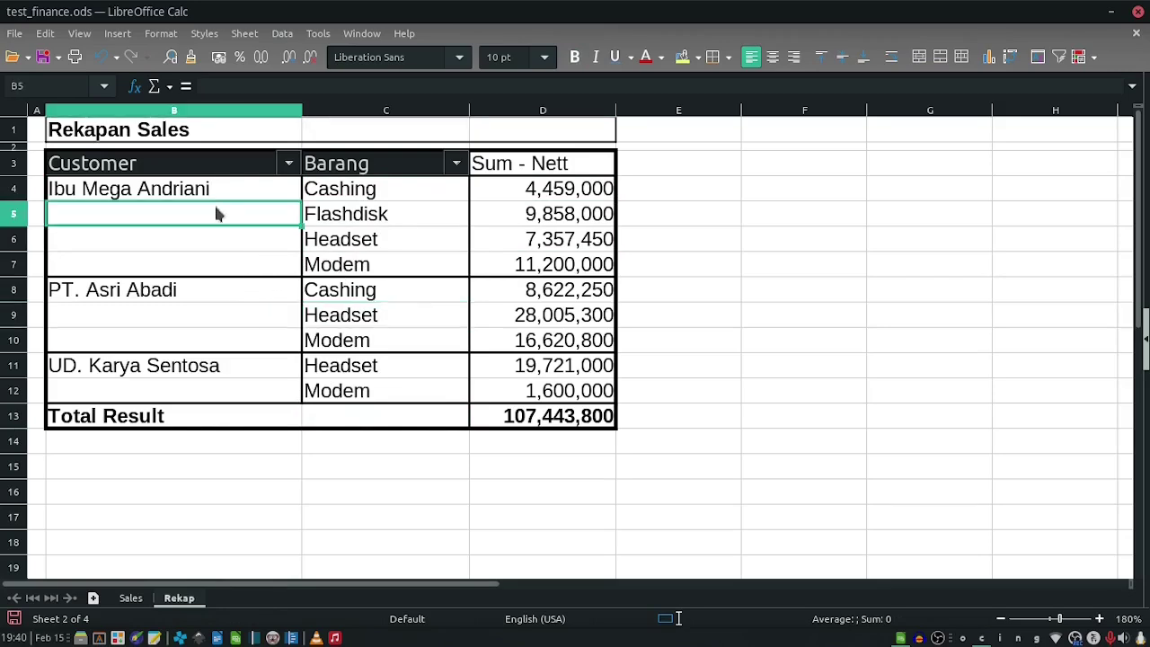
# Review the completed sales table, its Barang lookup formula and the reference tables on the Sales sheet.
pyautogui.click(131, 599)
pyautogui.click(377, 514)
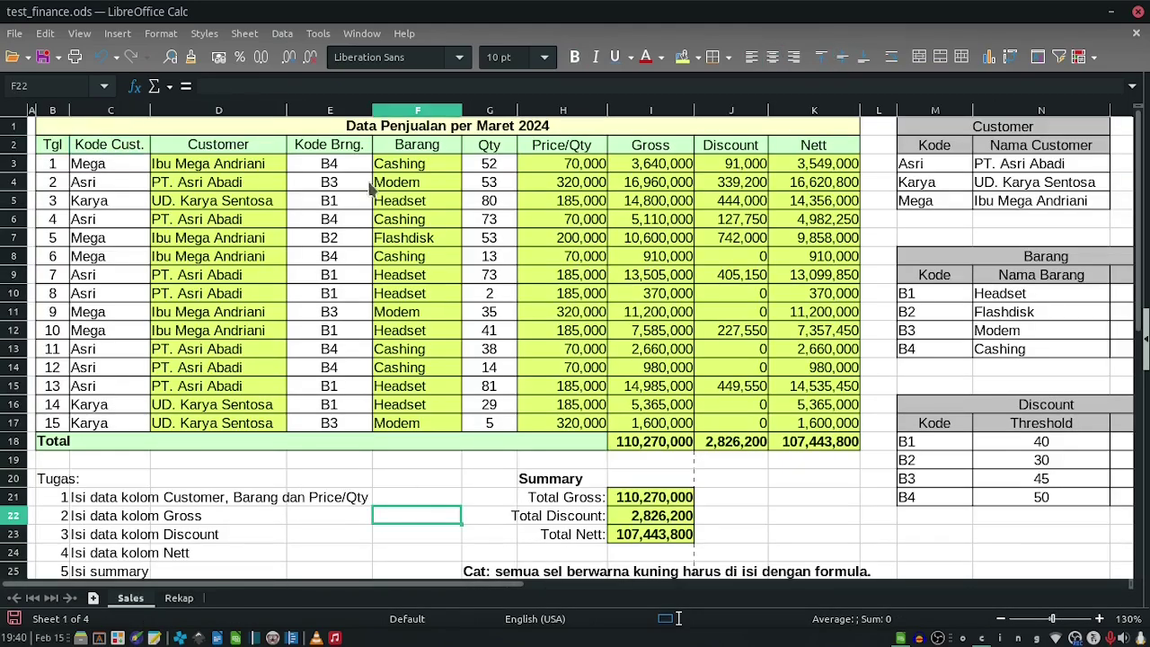
pyautogui.click(443, 351)
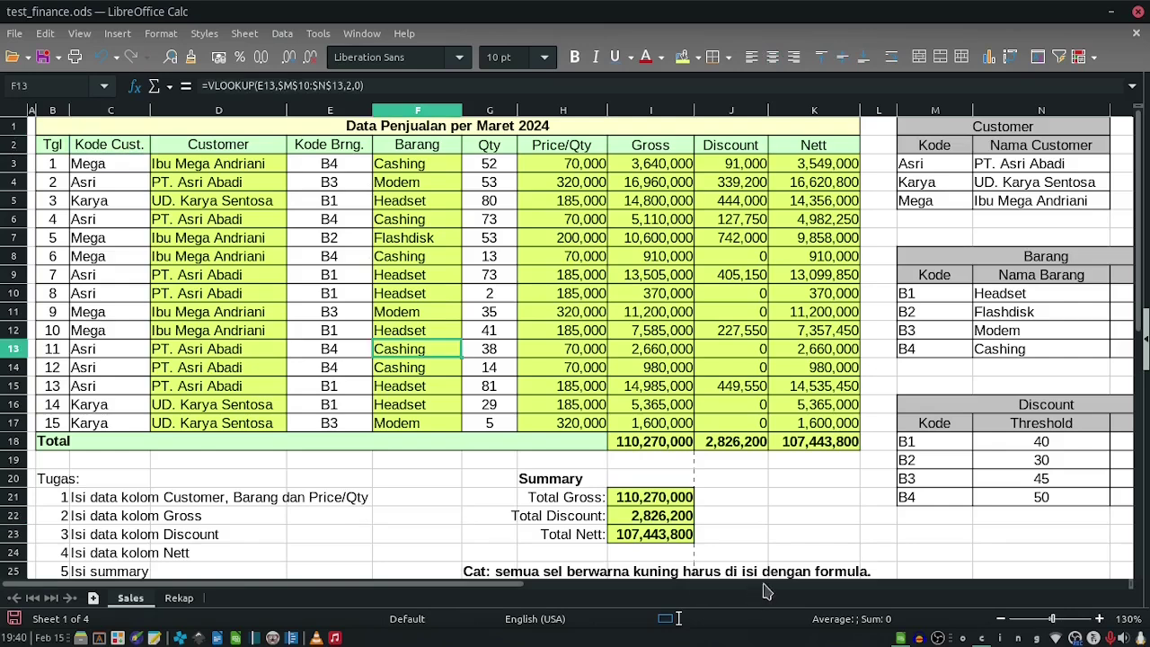
pyautogui.hscroll(1, 571, 596)
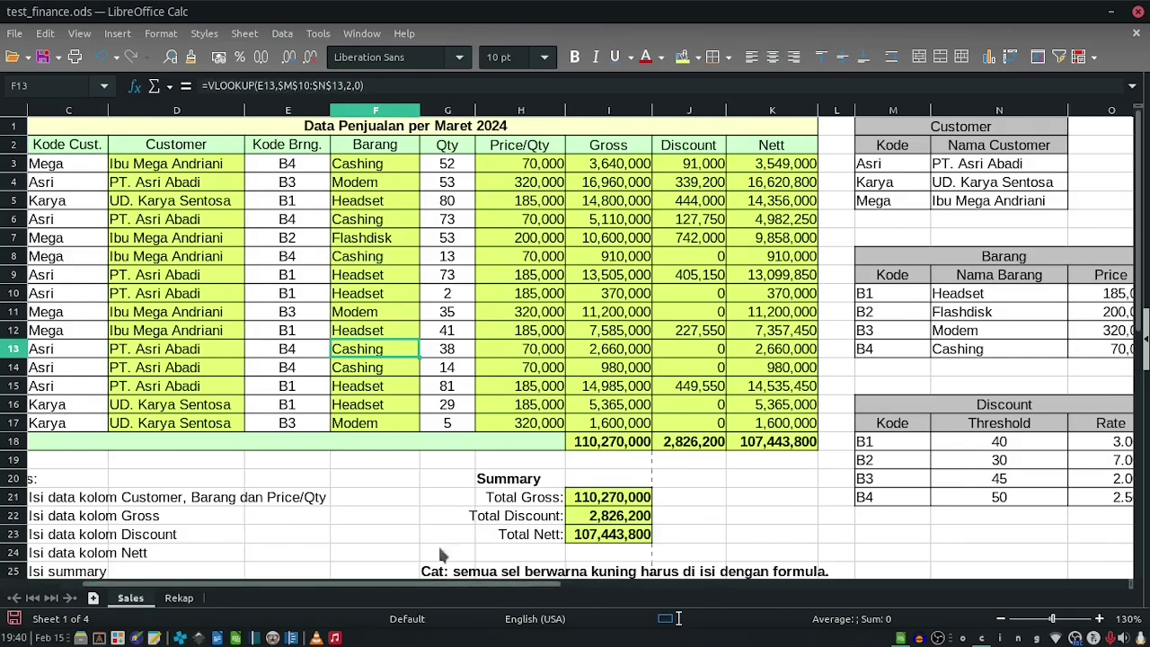
pyautogui.click(325, 480)
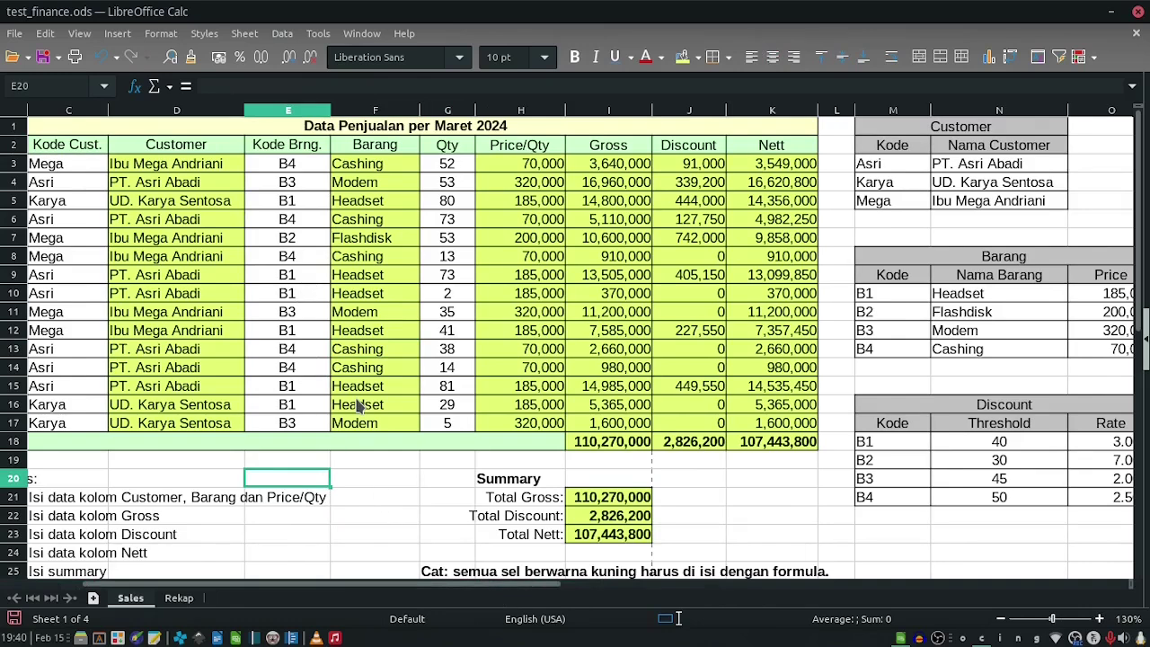
pyautogui.click(358, 352)
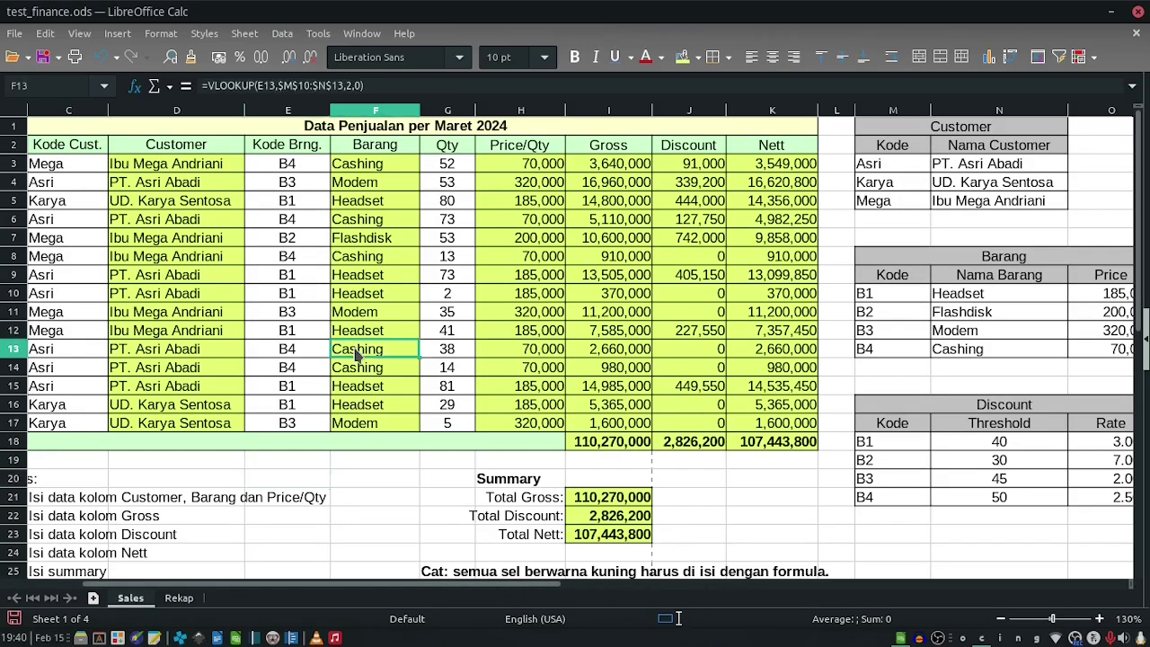